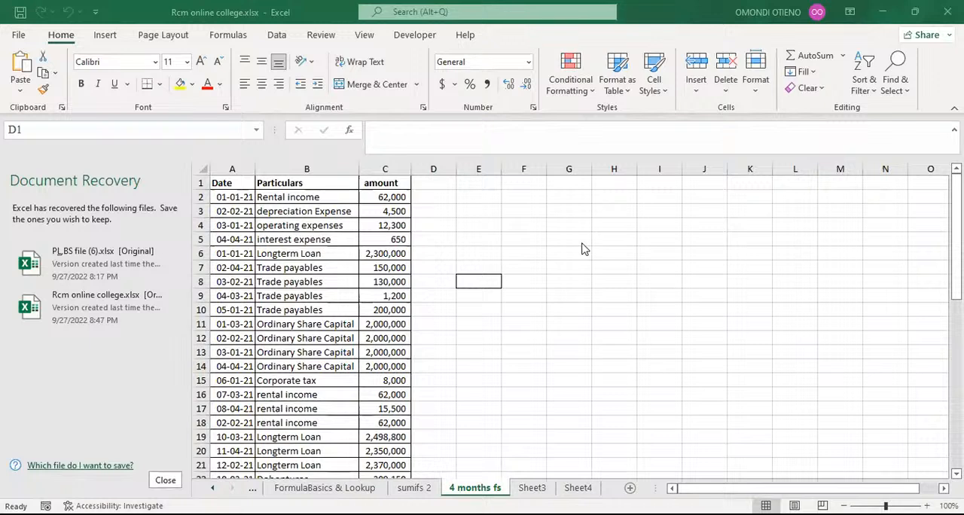
Step: Examine the date, particulars and amount entries on the 4 months fs sheet
left_click(385, 211)
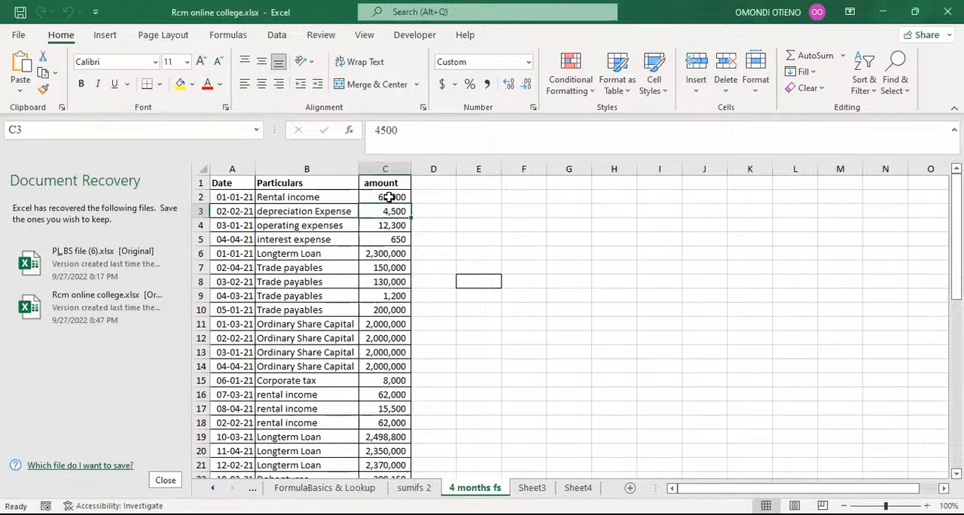
left_click(389, 196)
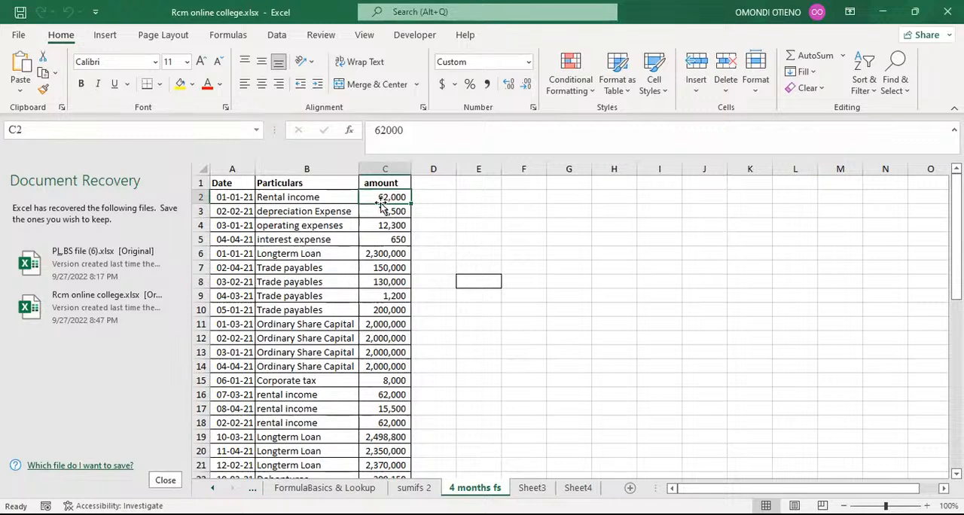
left_click(476, 199)
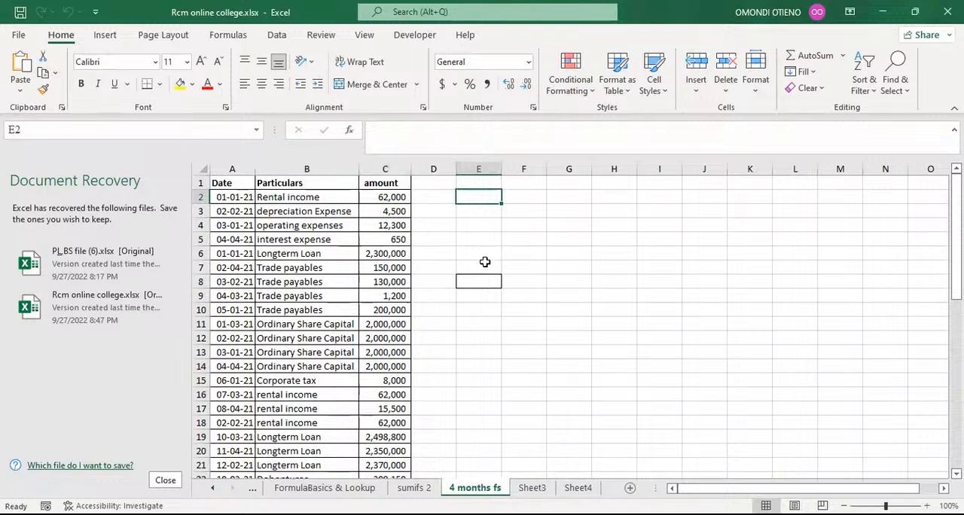
left_click(235, 167)
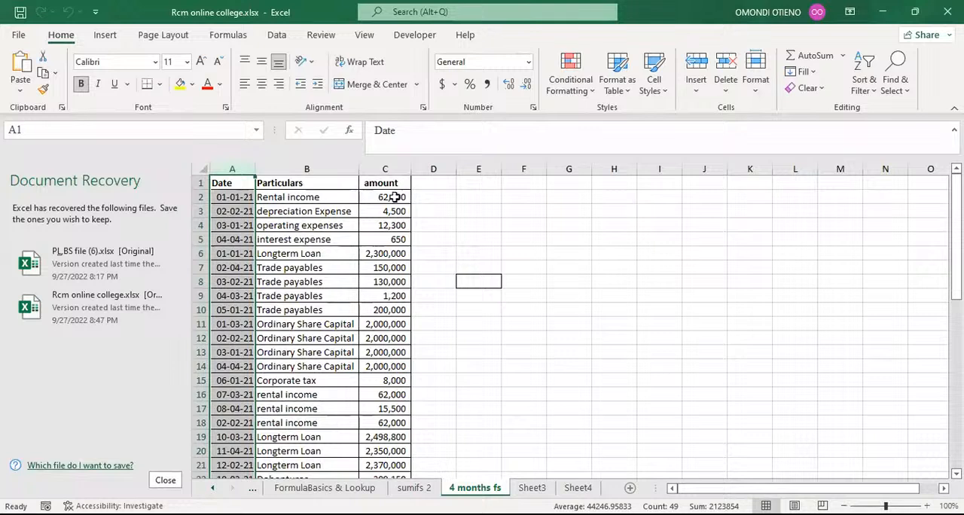
left_click(482, 199)
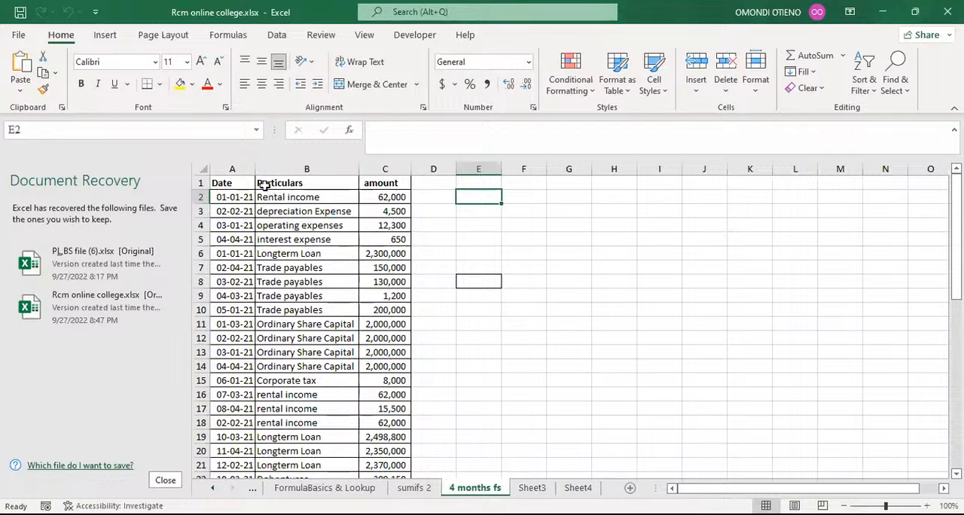
left_click(244, 168)
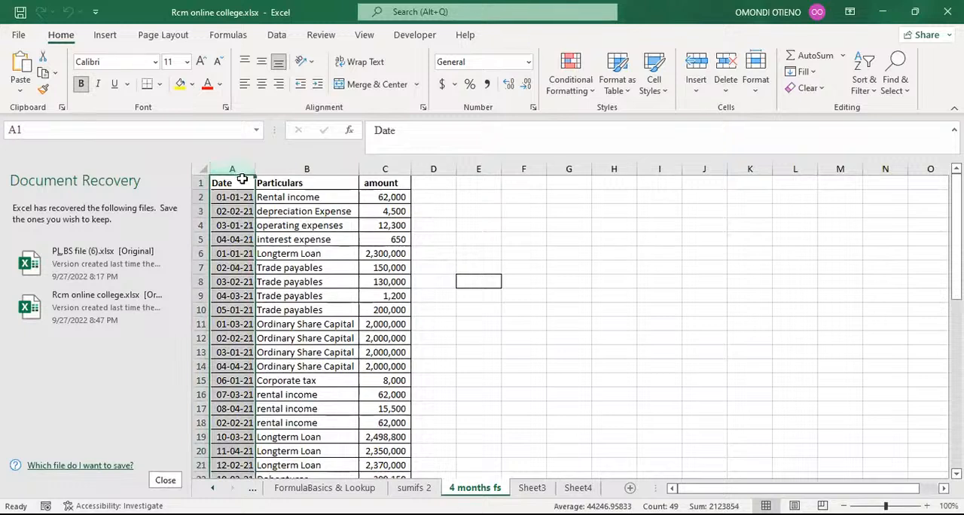
left_click(524, 216)
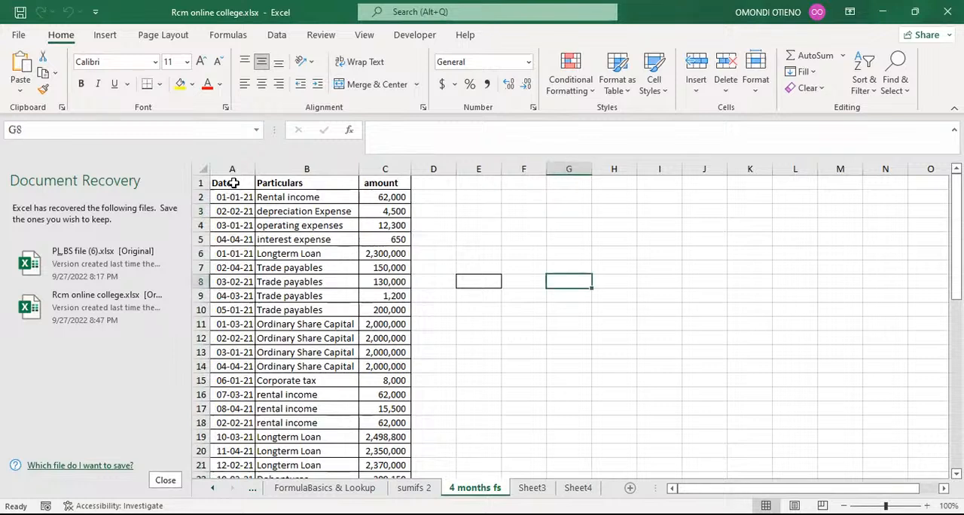
left_click(233, 183)
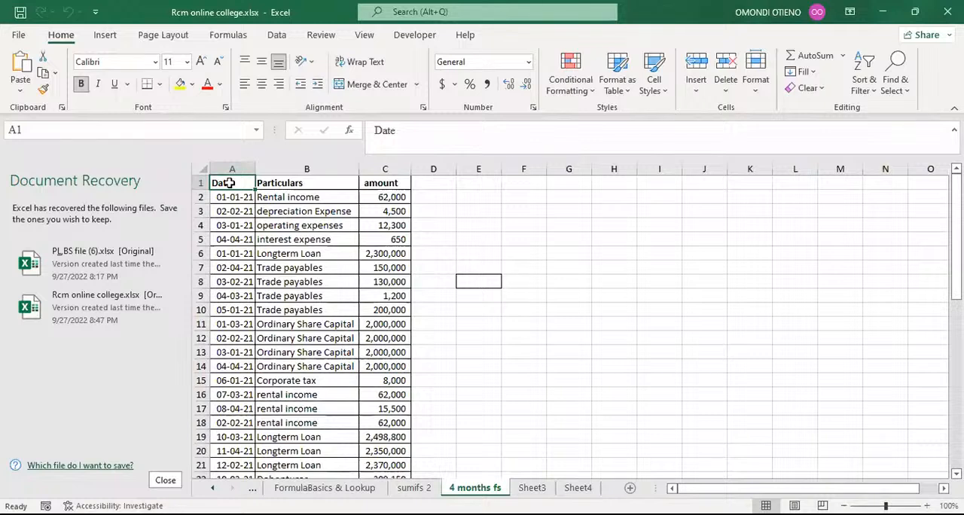
Step: Apply filters to the Date, Particulars and amount headers in row 1
key("ctrl+shift+Right")
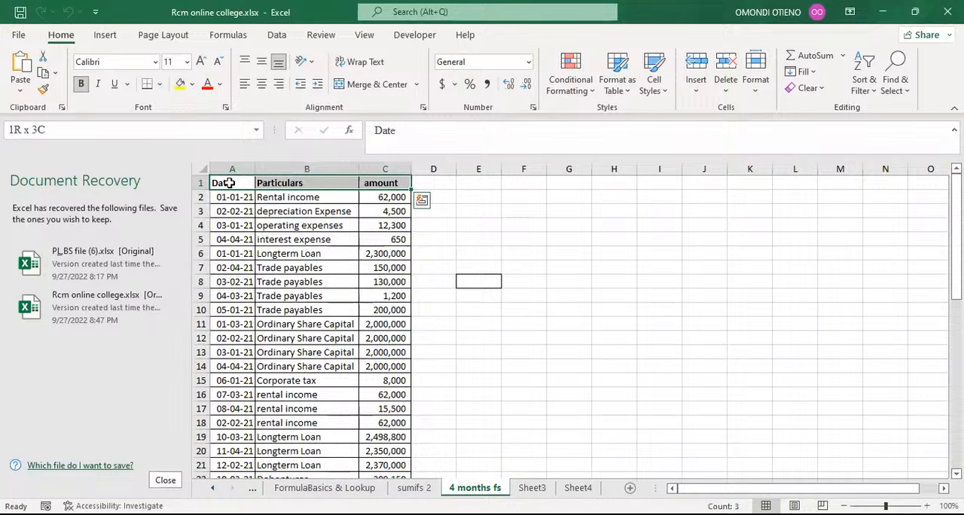
key("alt")
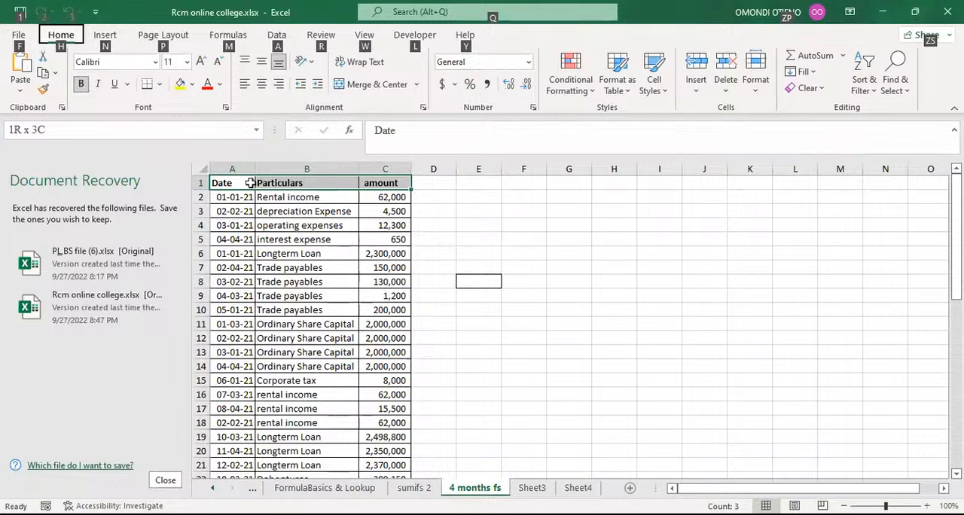
key("a")
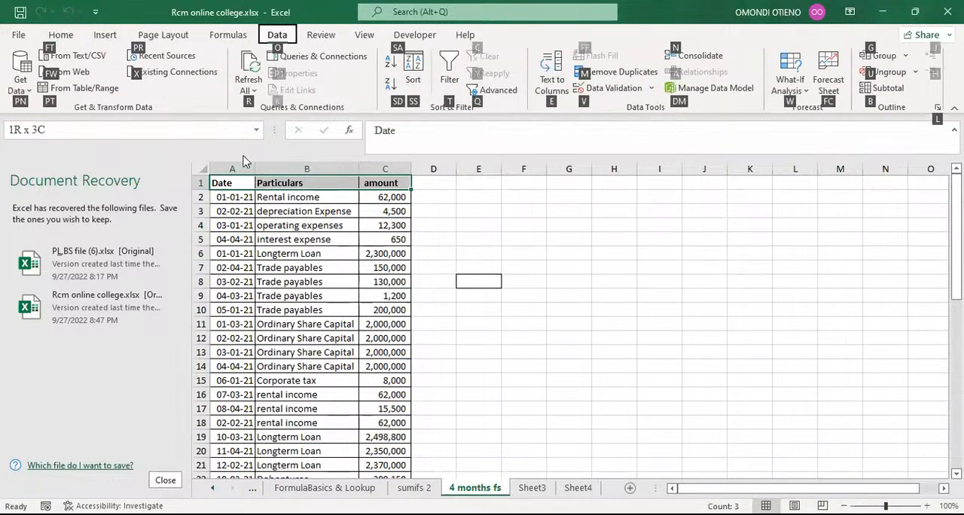
key("t")
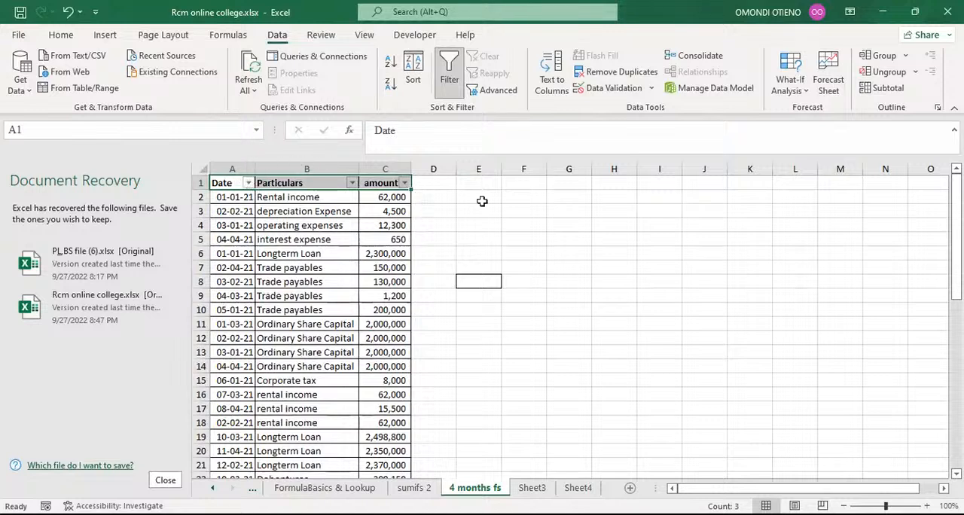
Step: Open the Date column's filter list to view its month groups, then close it
left_click(513, 183)
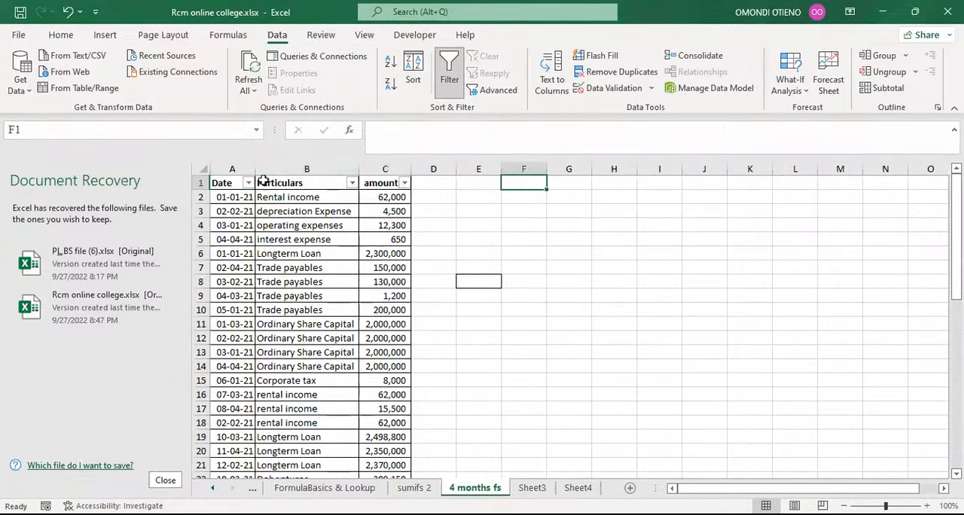
left_click(229, 182)
left_click_drag(252, 180, 364, 179)
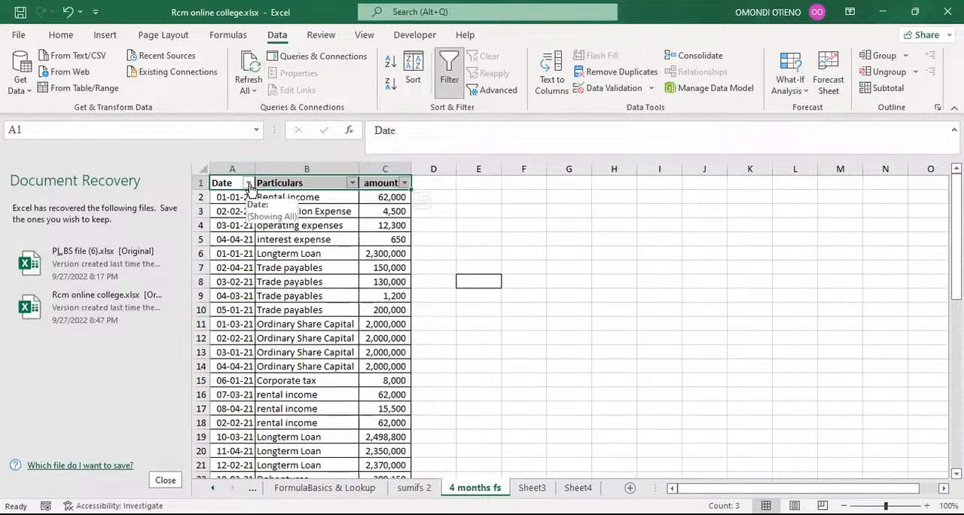
left_click(555, 199)
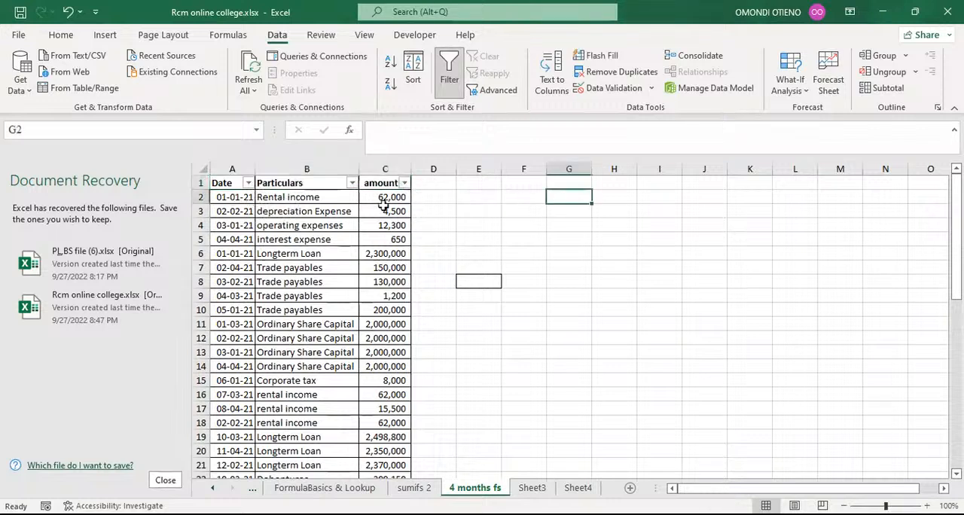
left_click(249, 184)
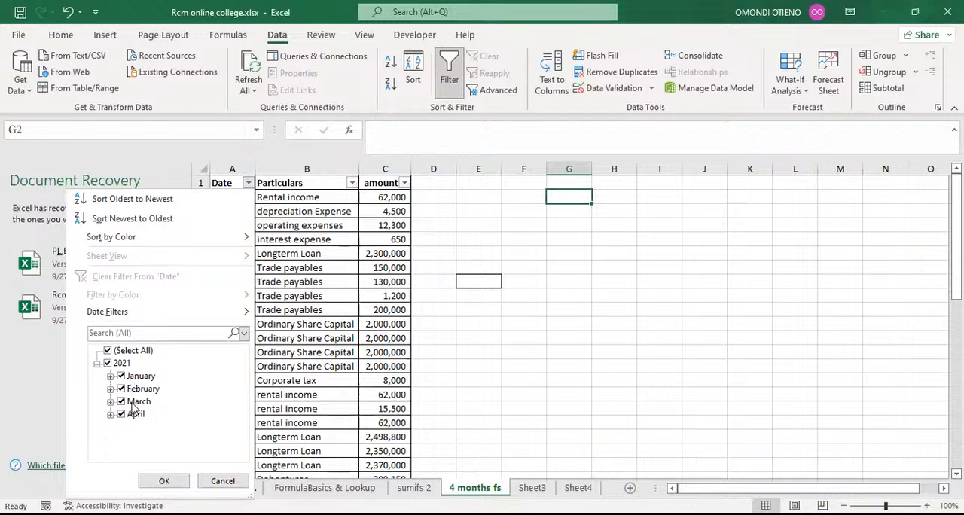
left_click(557, 278)
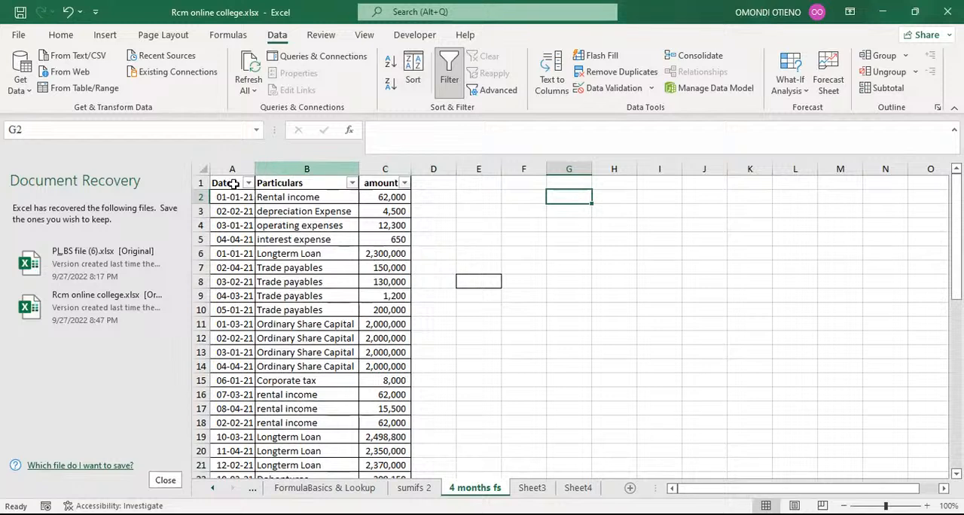
Step: Remove the filters from the header row
left_click_drag(234, 184, 366, 185)
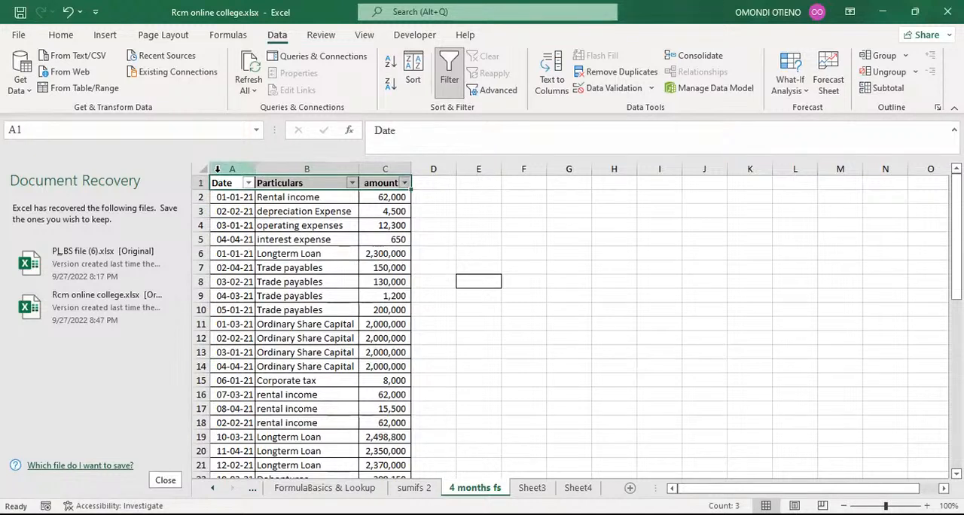
key("ctrl+shift+l")
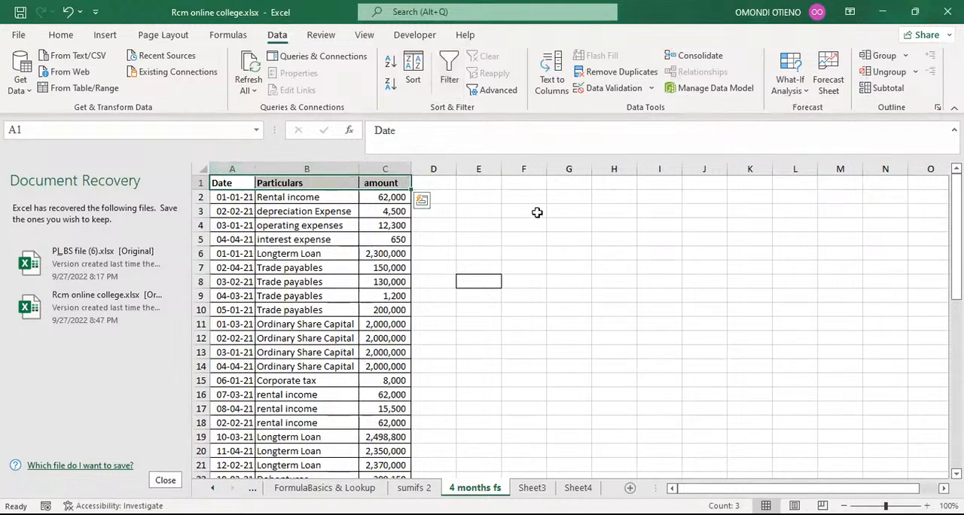
left_click(536, 212)
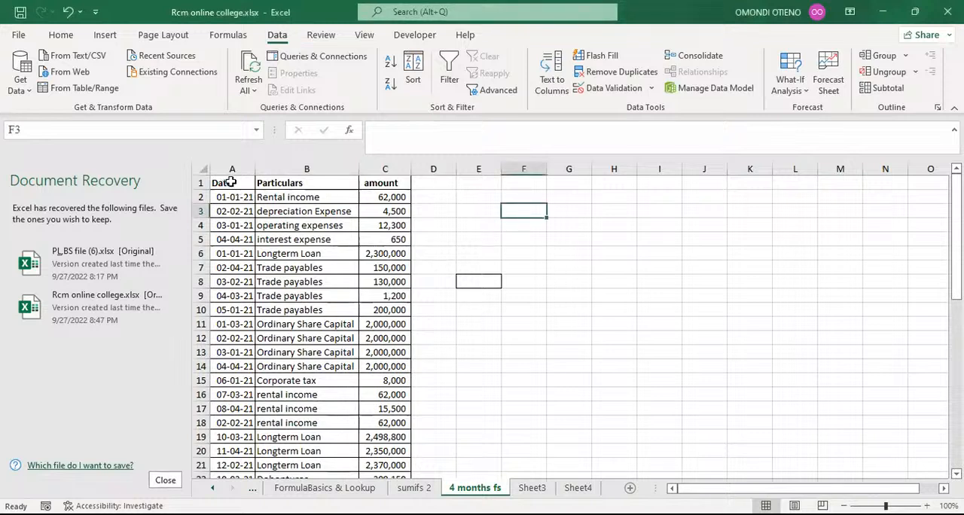
Step: Insert a blank row above the header row
left_click(198, 183)
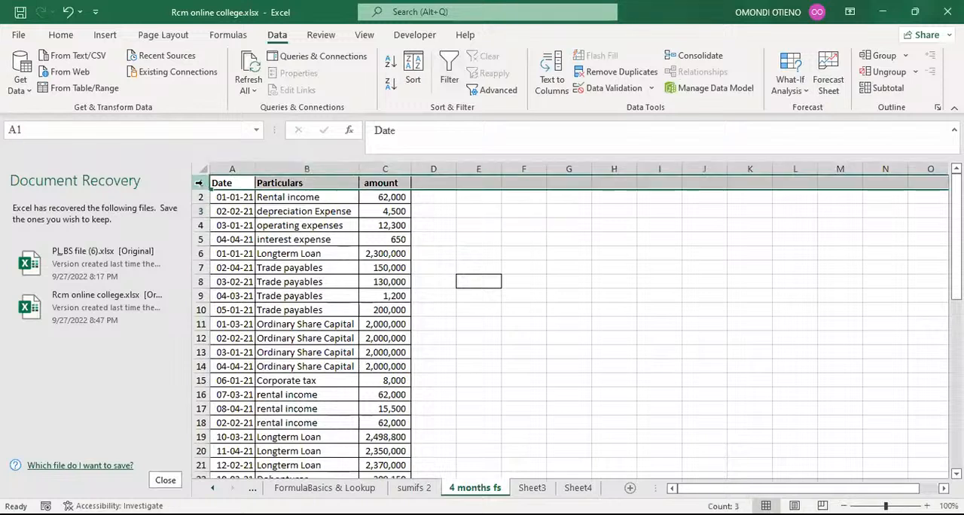
key("ctrl+shift+plus")
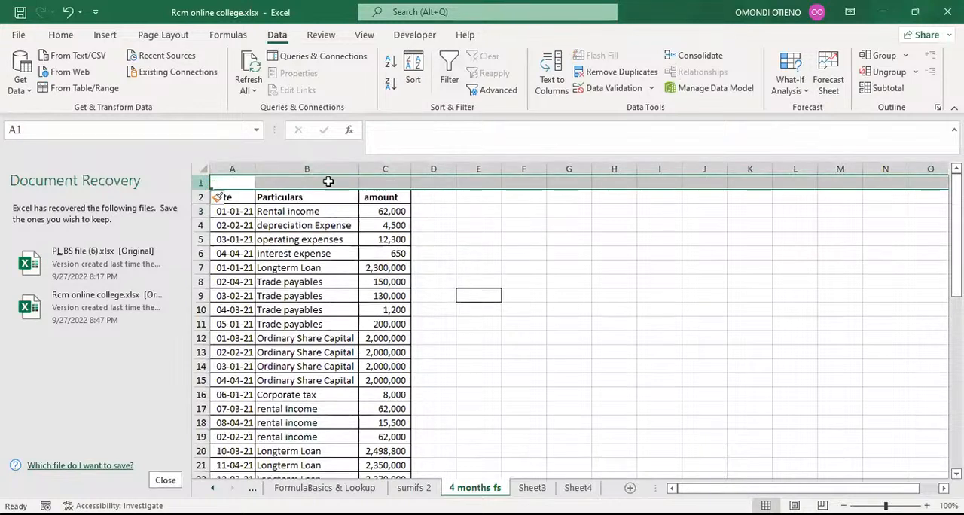
Step: Enter the note ALT+A+T in cell E1
left_click(486, 183)
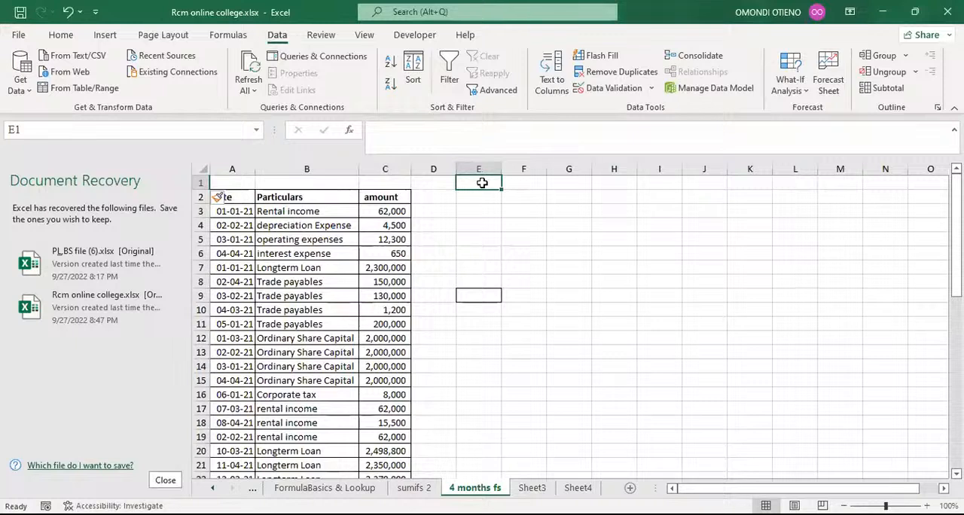
type("ALT")
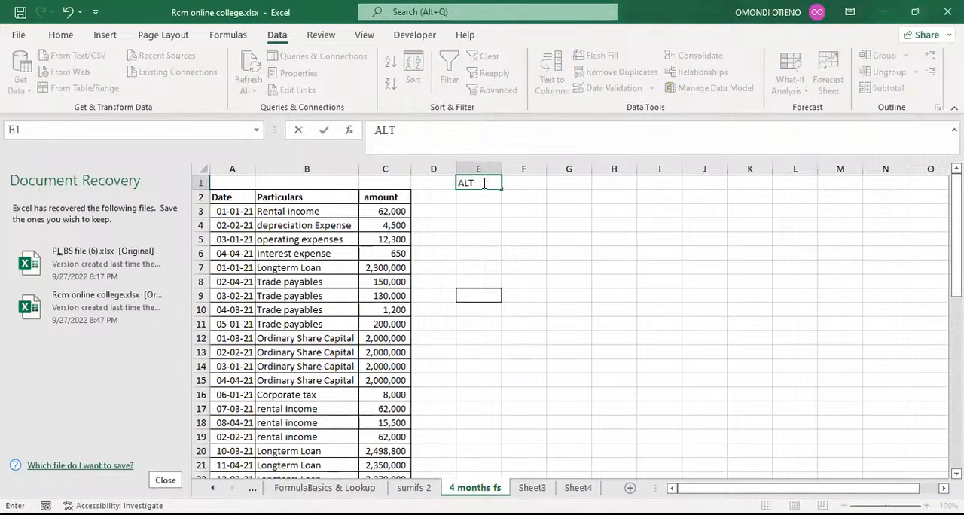
type("+A+T")
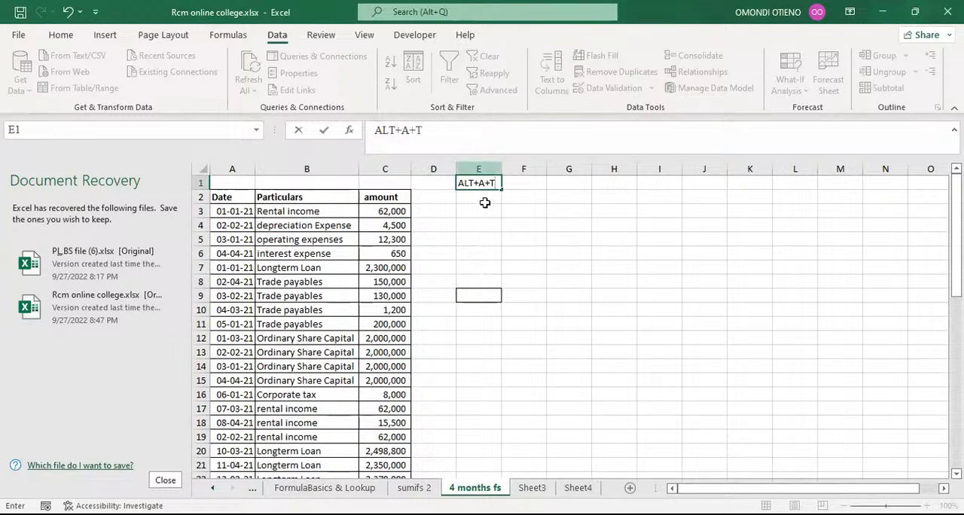
key("ctrl+Return")
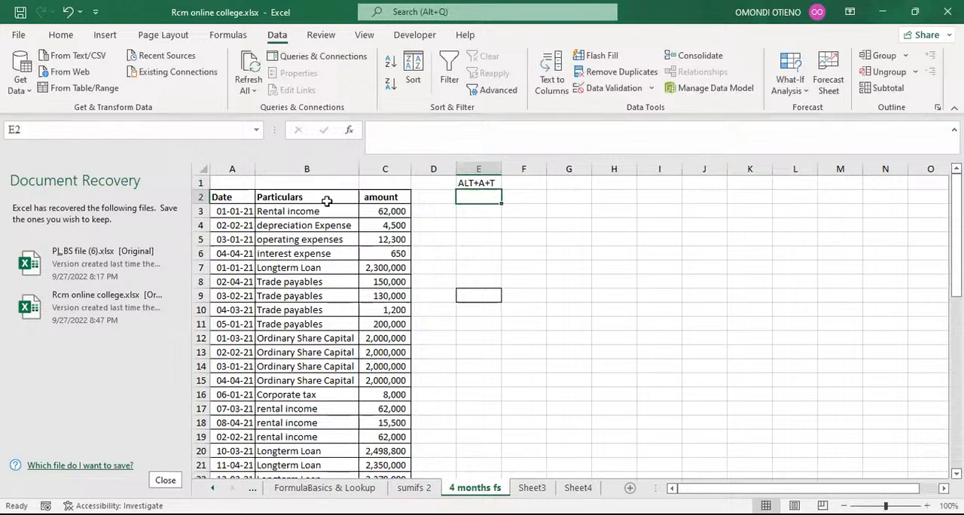
Step: Apply filters to the Date, Particulars and amount headers in row 2 and view the Date filter list
left_click(239, 197)
left_click_drag(240, 197, 391, 196)
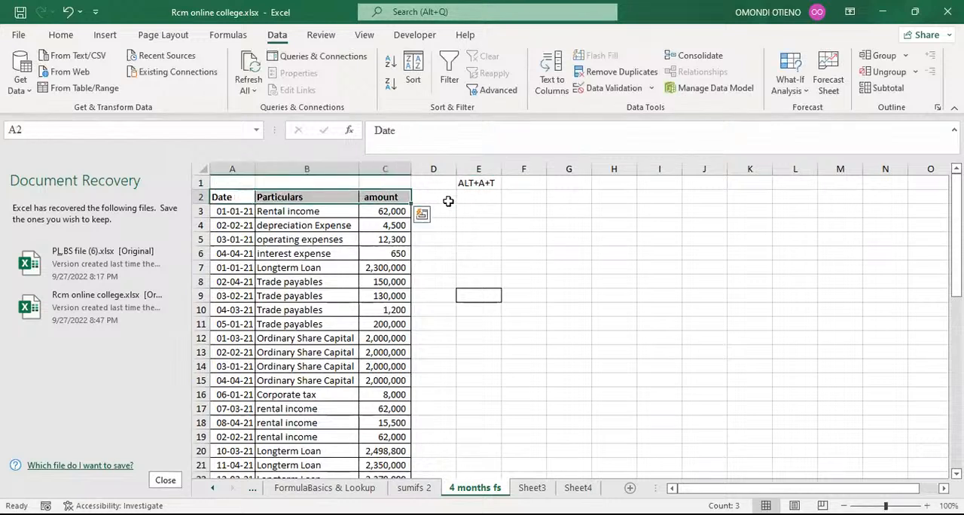
key("alt+a")
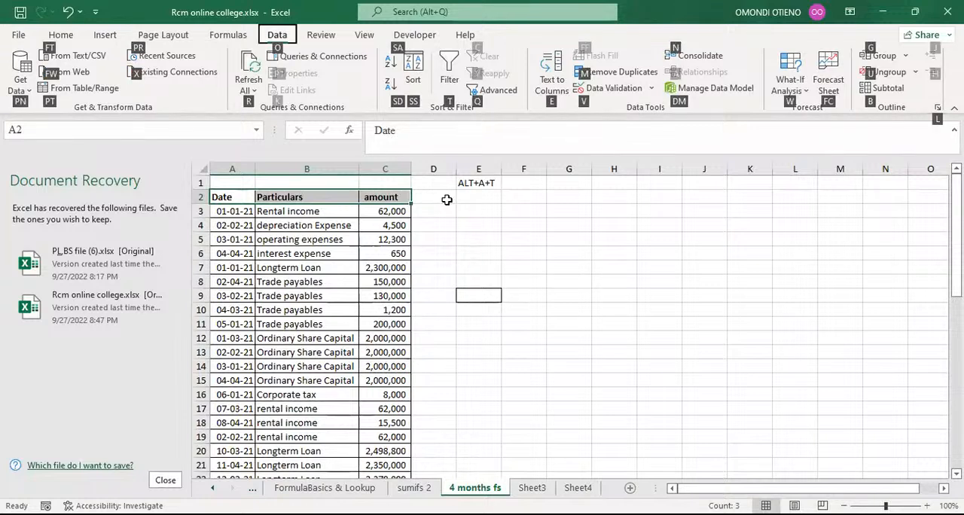
key("t")
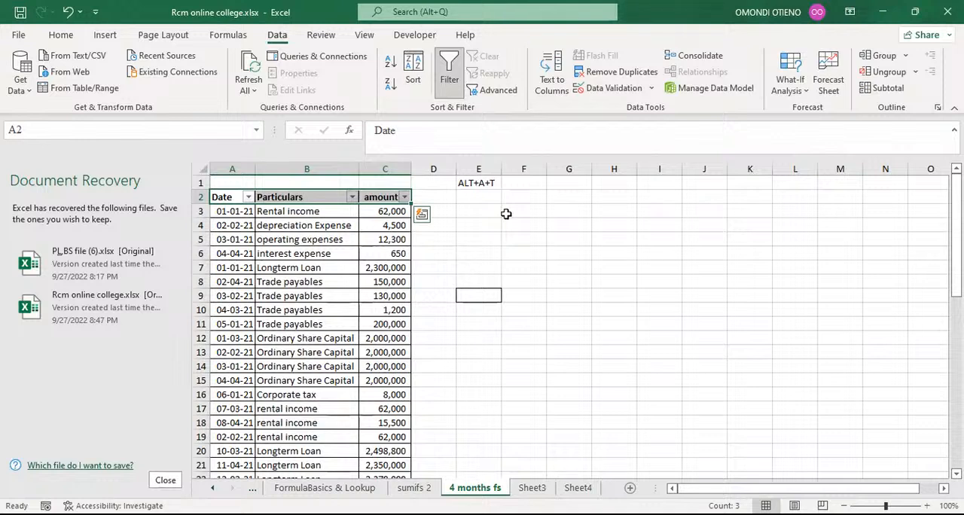
left_click(247, 198)
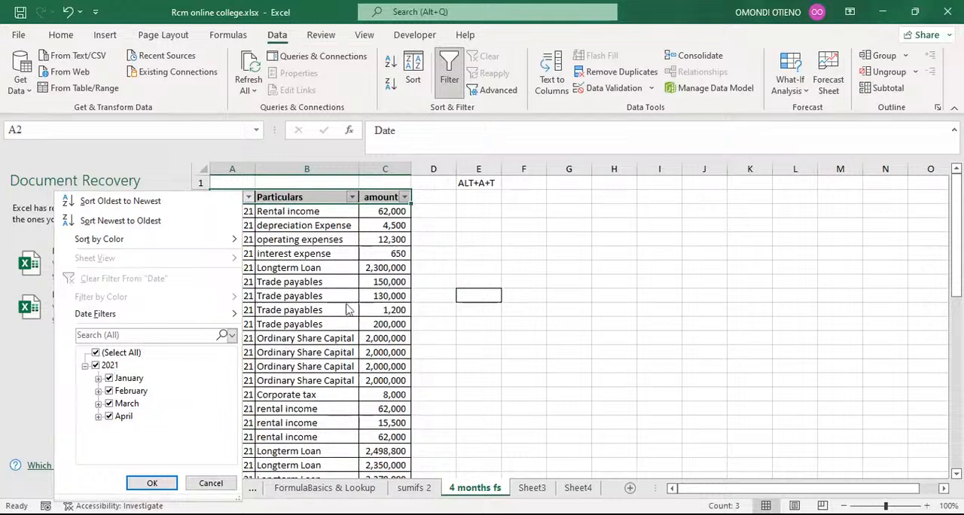
left_click(473, 261)
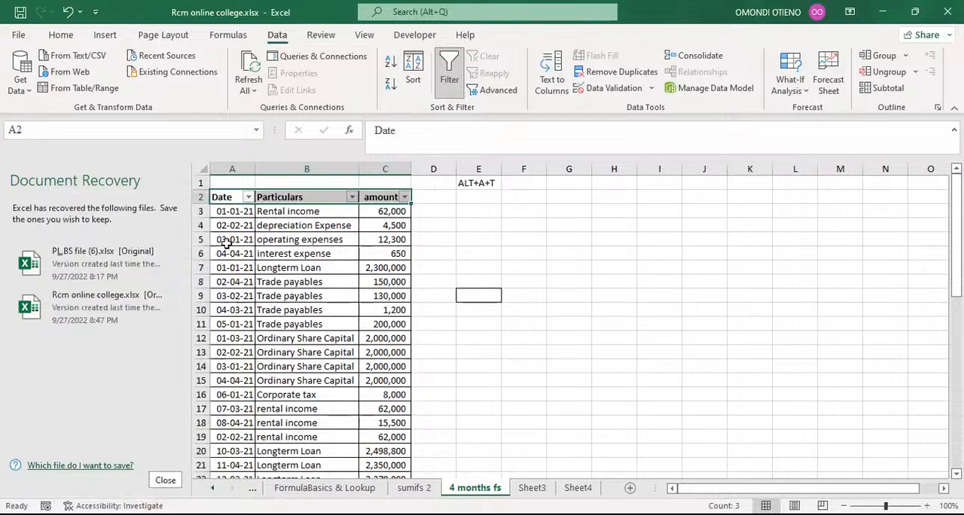
Step: Change cell A5's date to 03-01-2022
left_click(233, 240)
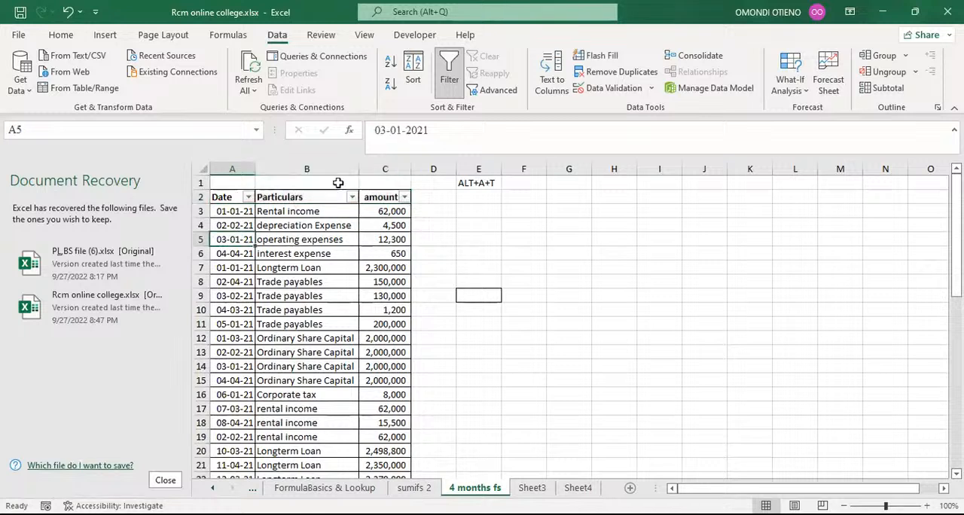
left_click(425, 132)
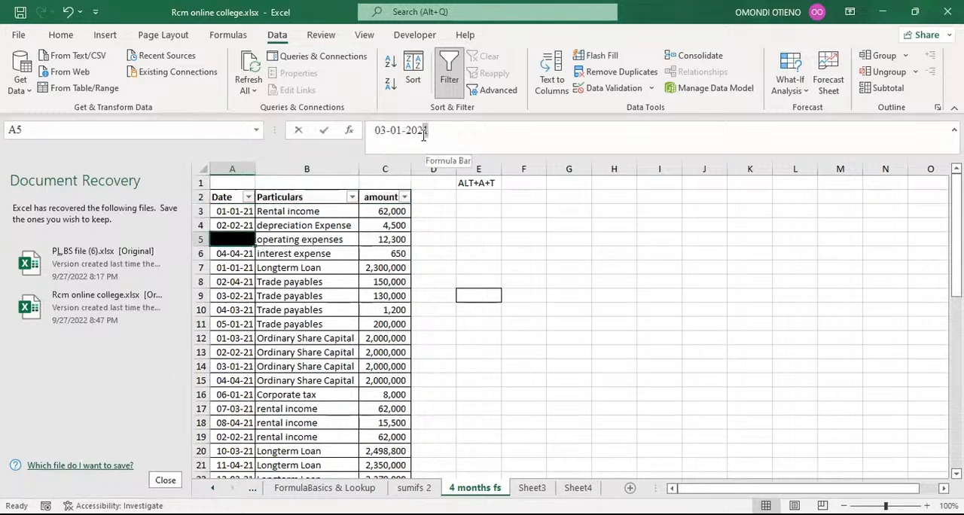
left_click(425, 132)
key("Return")
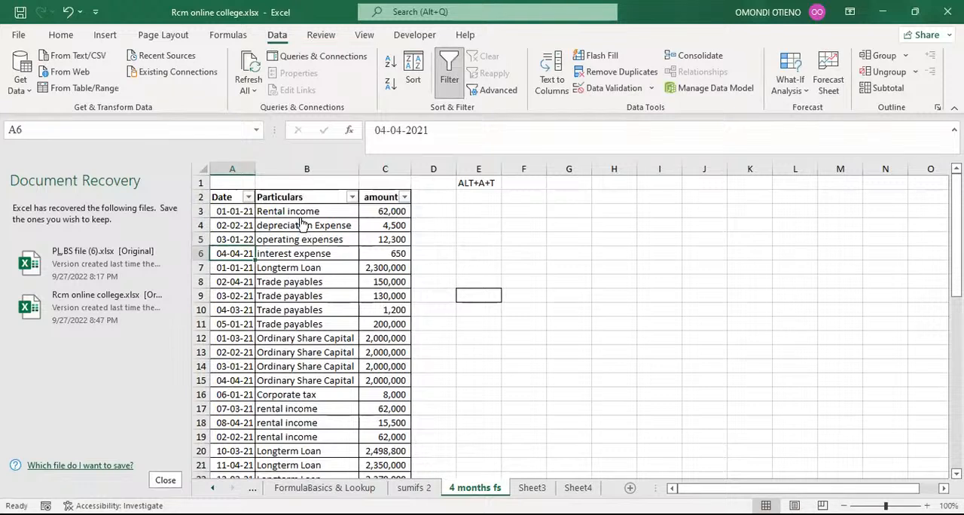
Step: Open the Date column's filter list
left_click(248, 197)
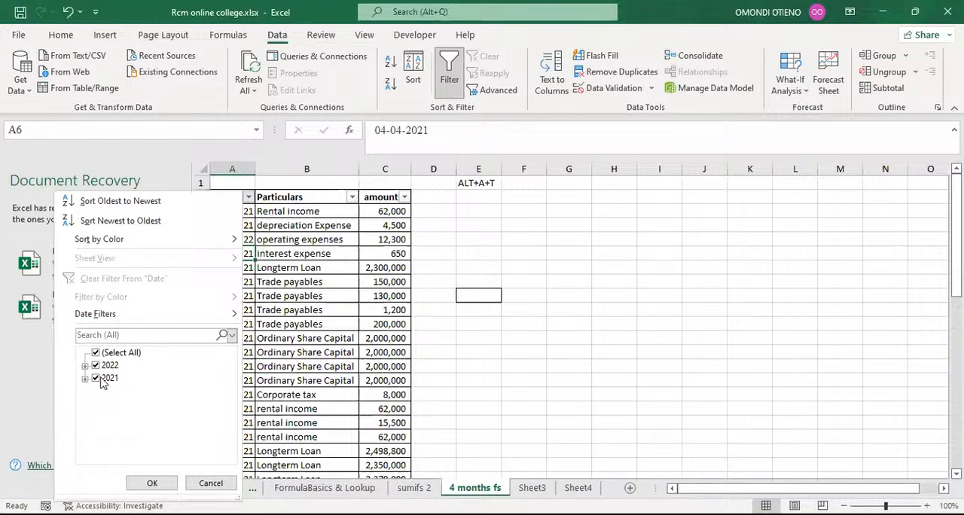
Step: Close the Date filter list and set cell A5's date to 03-01-2021
left_click(315, 253)
left_click(249, 238)
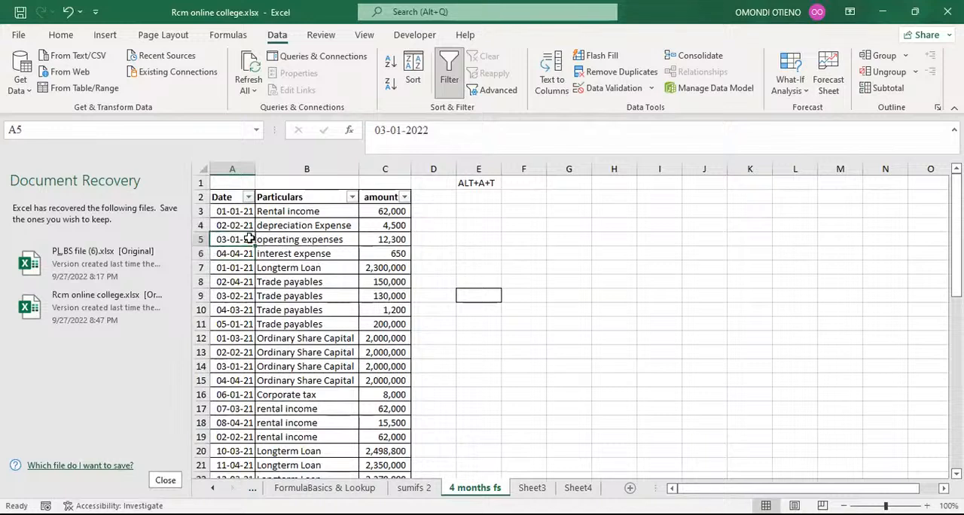
left_click(431, 131)
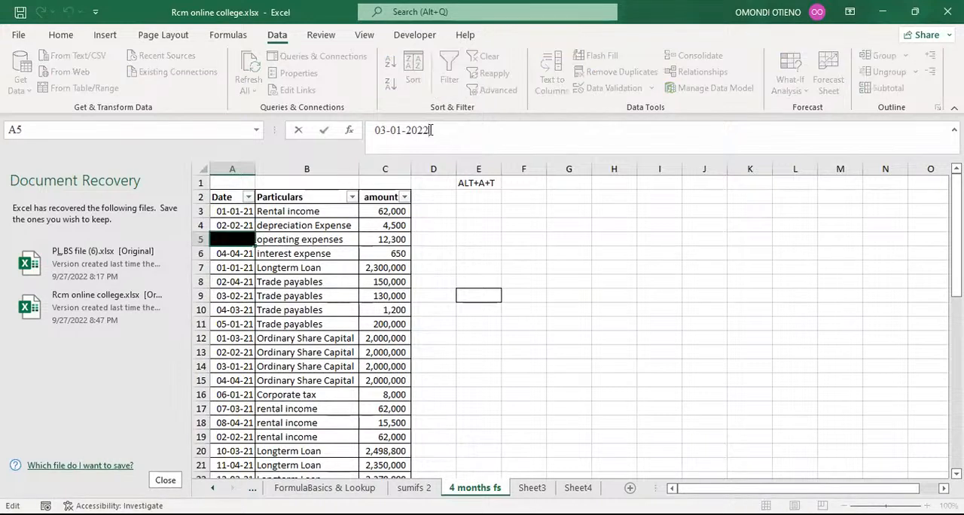
key("BackSpace")
type("1")
key("Return")
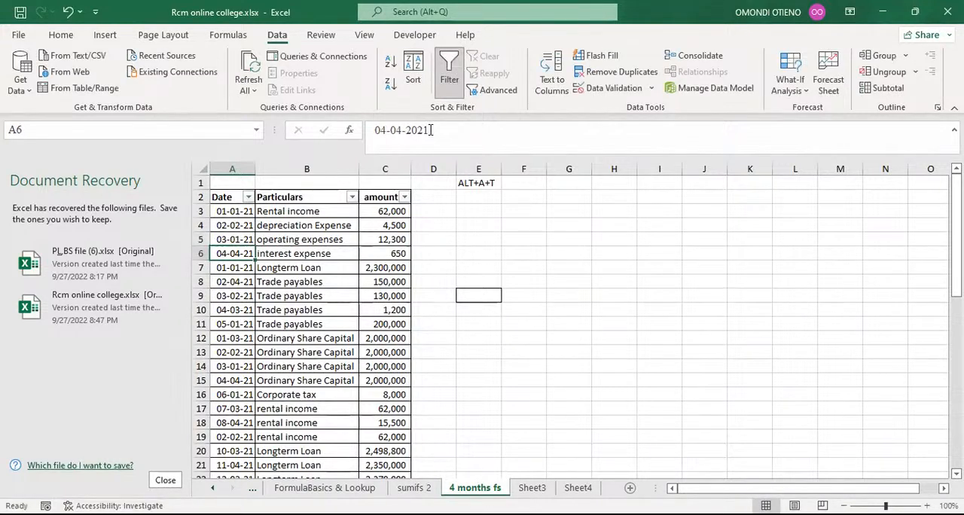
Step: Select the Date, Particulars and amount headers in row 2 and toggle their filters off
left_click(506, 230)
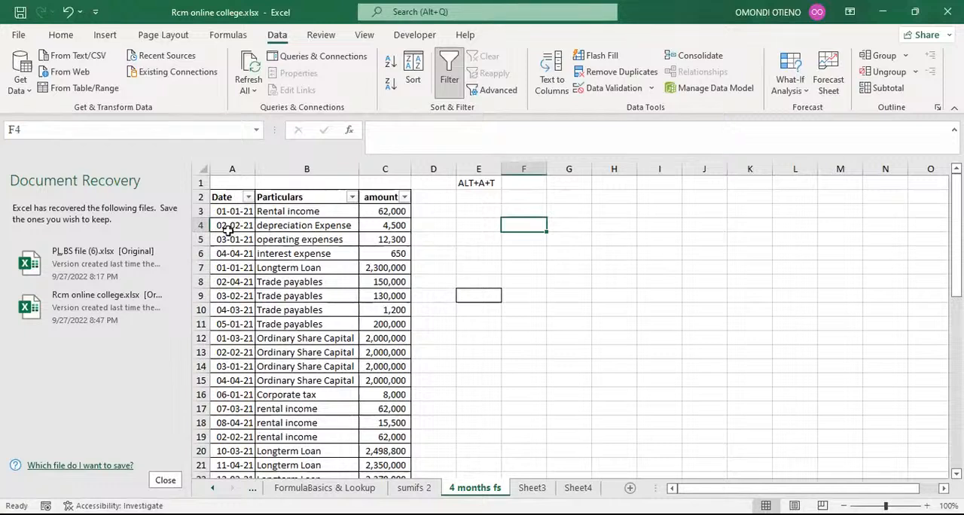
left_click(431, 224)
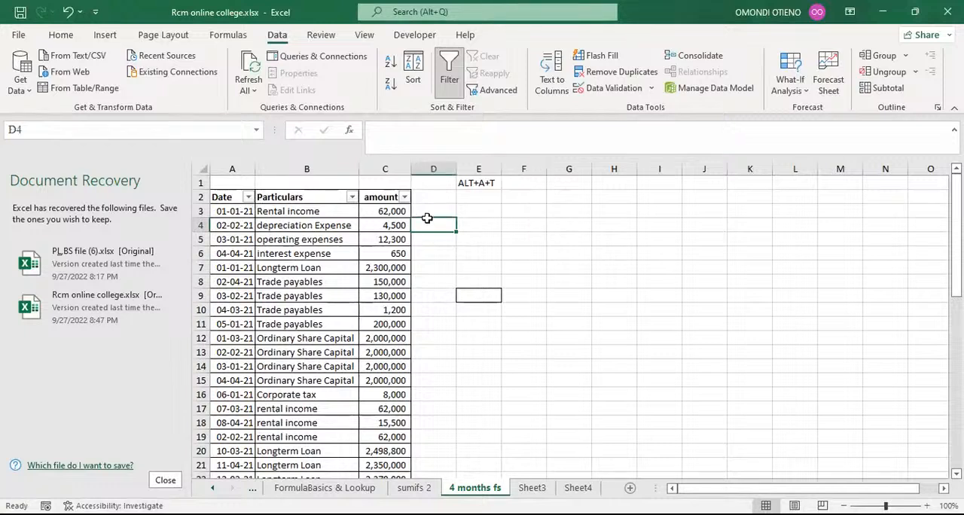
left_click_drag(238, 197, 362, 196)
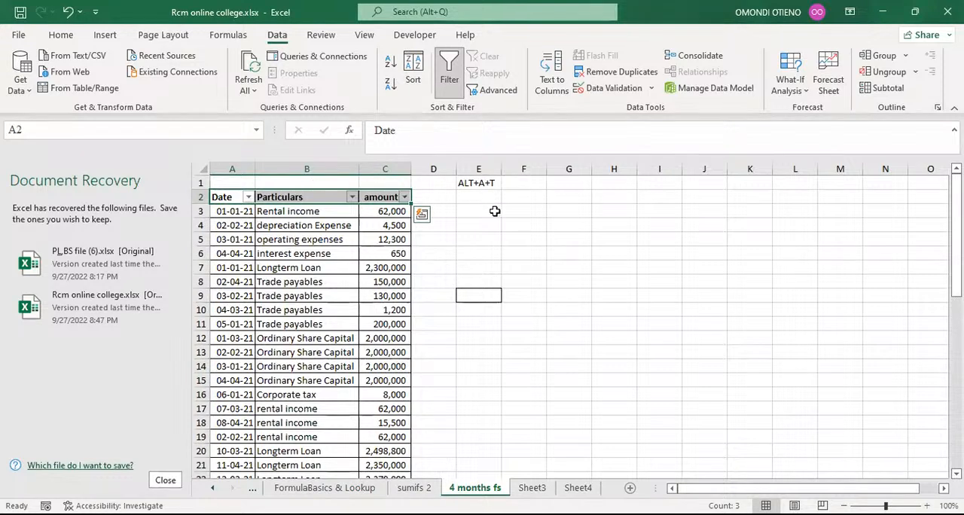
key("alt")
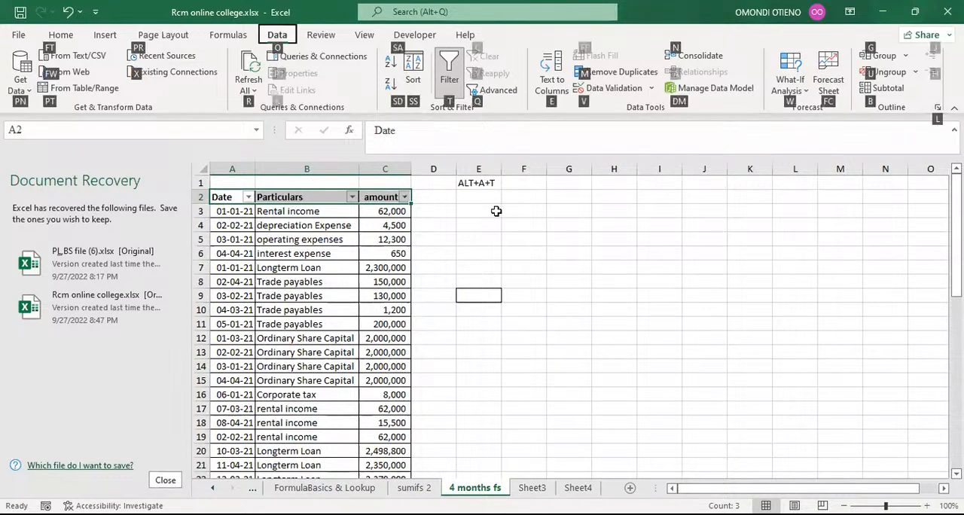
key("t")
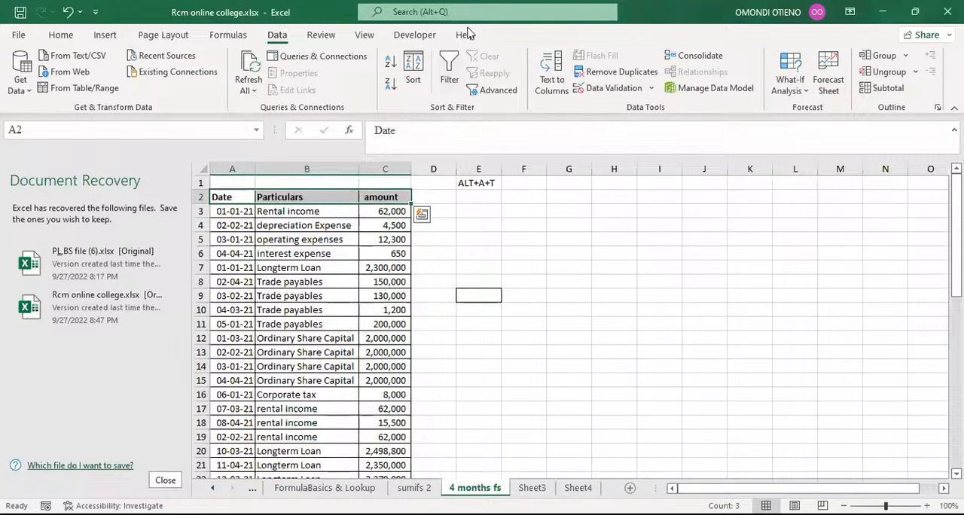
left_click(498, 239)
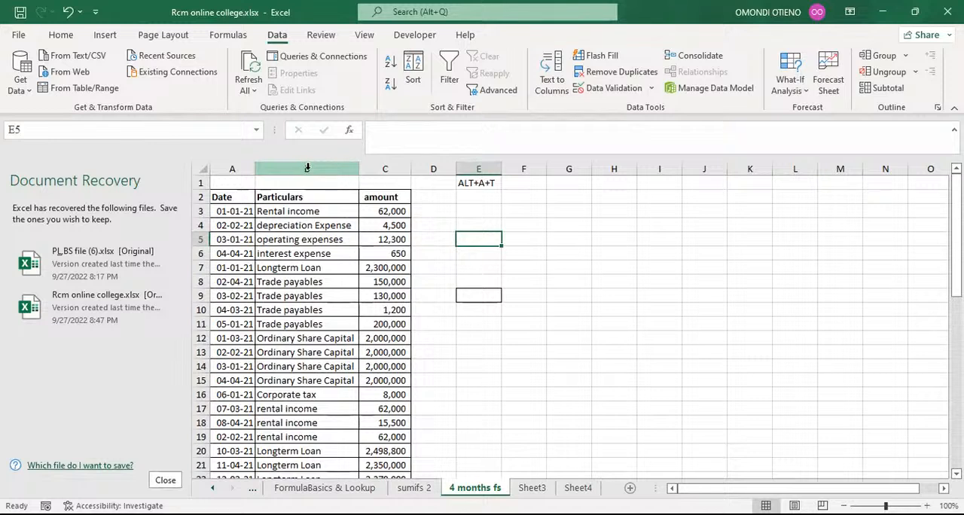
left_click(308, 168)
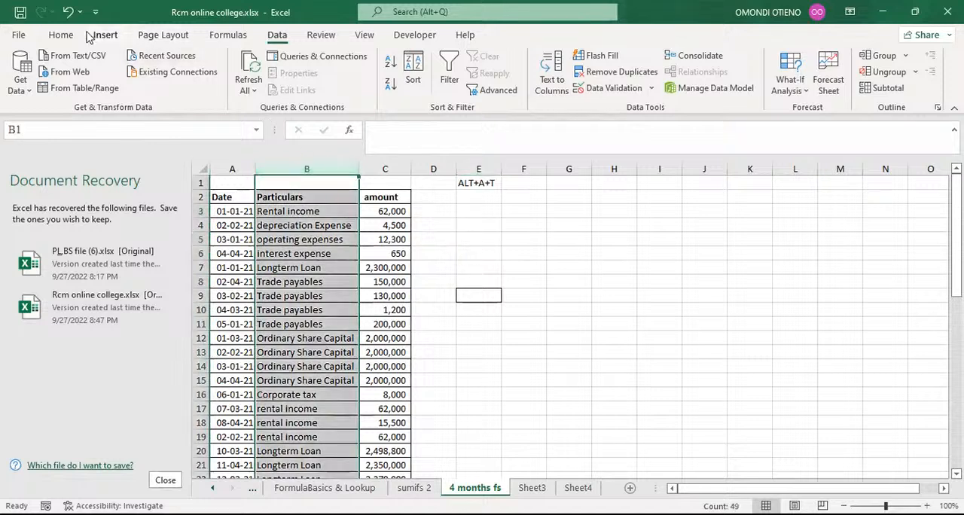
left_click(61, 35)
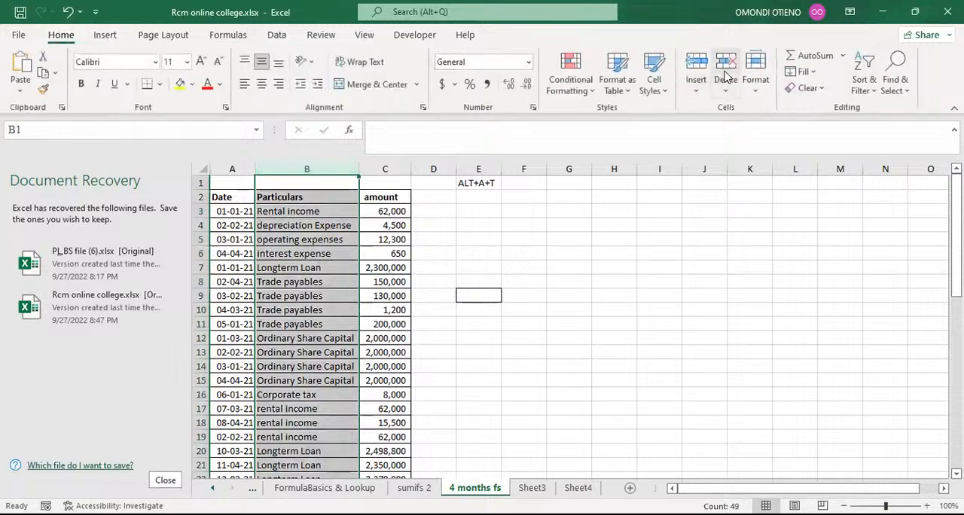
left_click(695, 67)
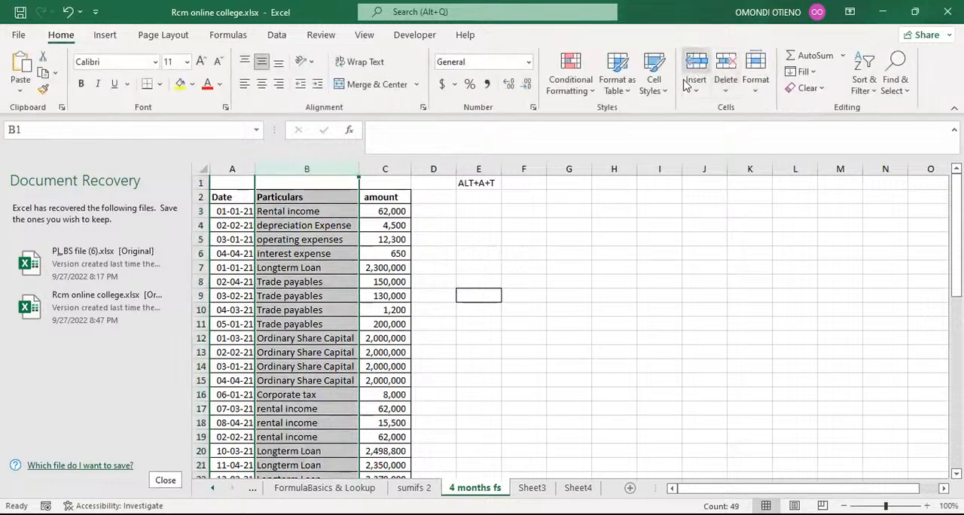
left_click(549, 235)
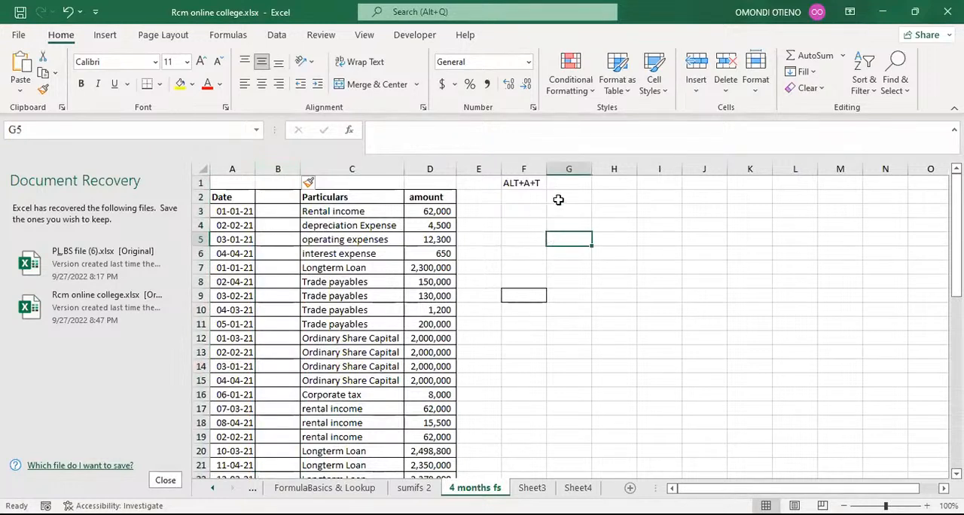
left_click(69, 13)
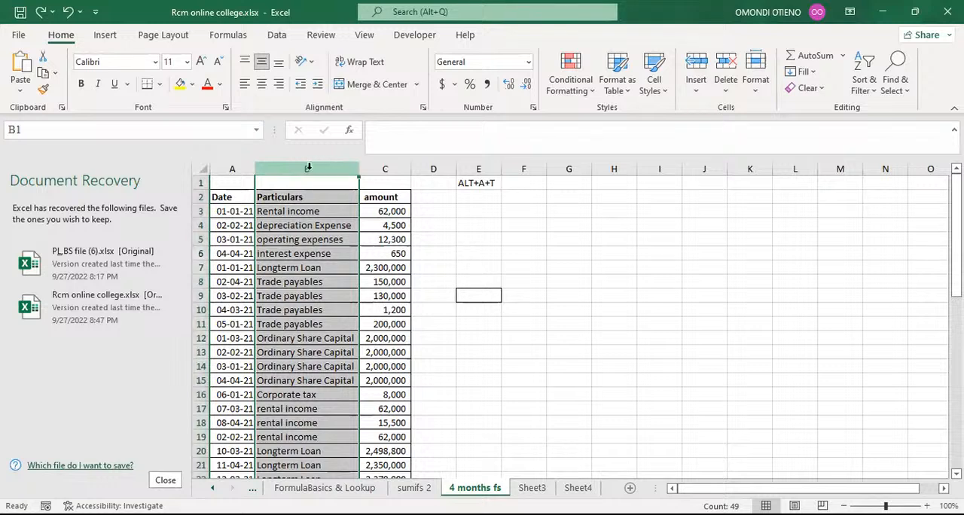
Step: Insert two blank columns, B and C, between the Date and Particulars columns
key("ctrl+shift+plus")
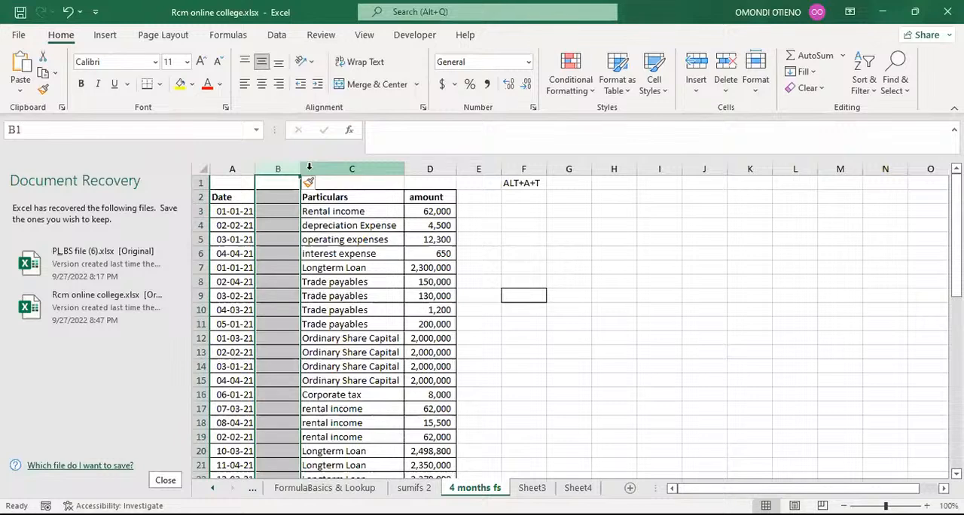
key("ctrl+shift+plus")
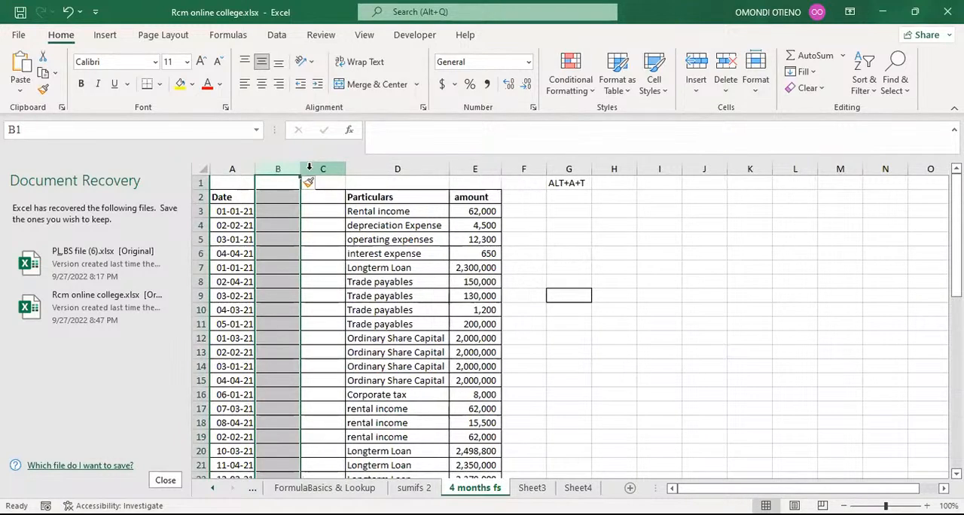
key("ctrl+shift+plus")
key("ctrl+shift+plus")
key("ctrl+shift+plus")
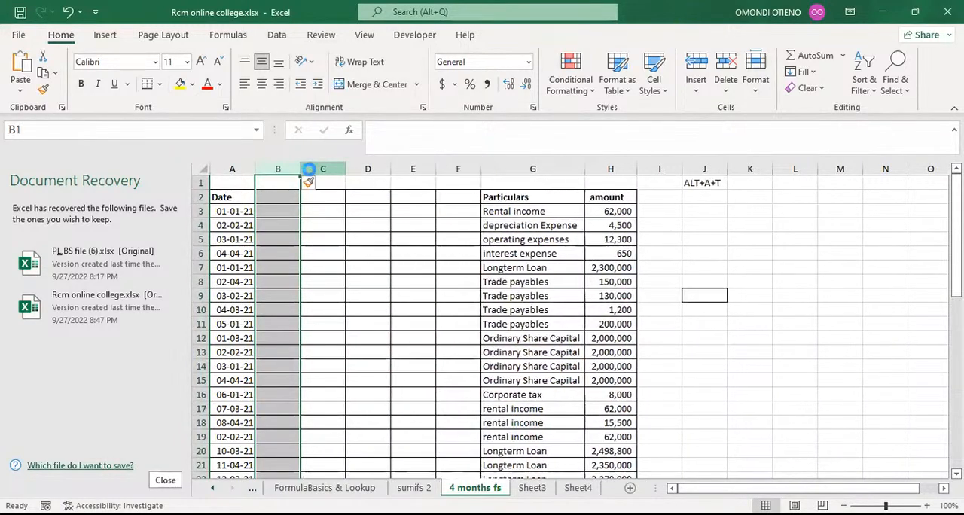
key("ctrl+shift+plus")
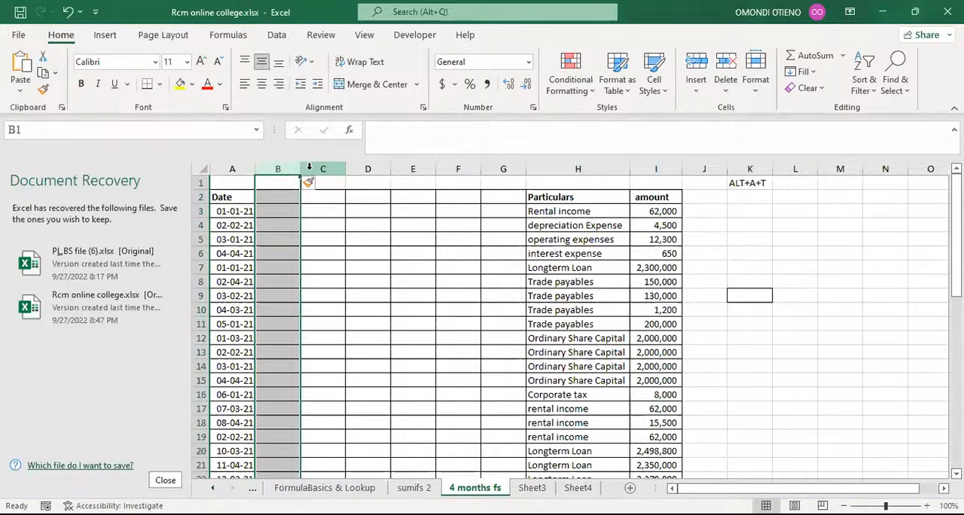
key("ctrl+minus")
key("ctrl+minus")
key("ctrl+minus")
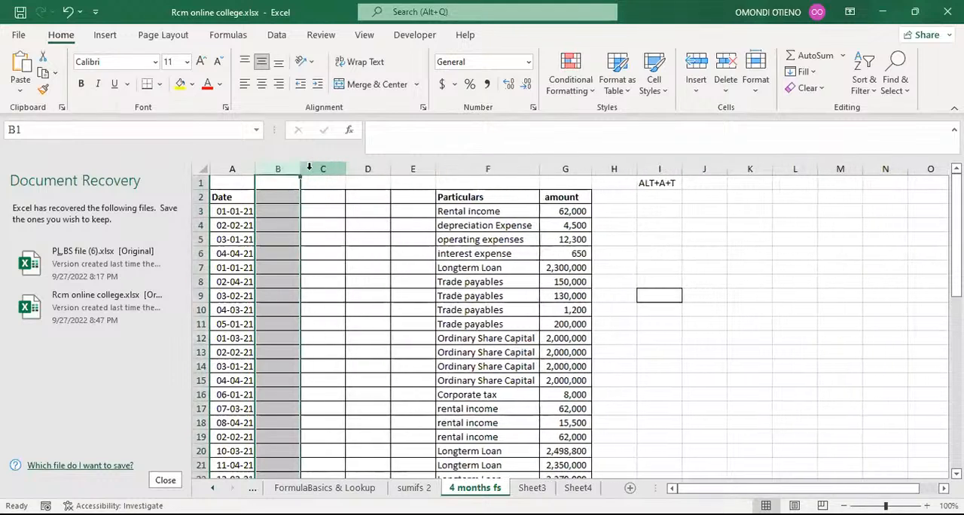
key("ctrl+minus")
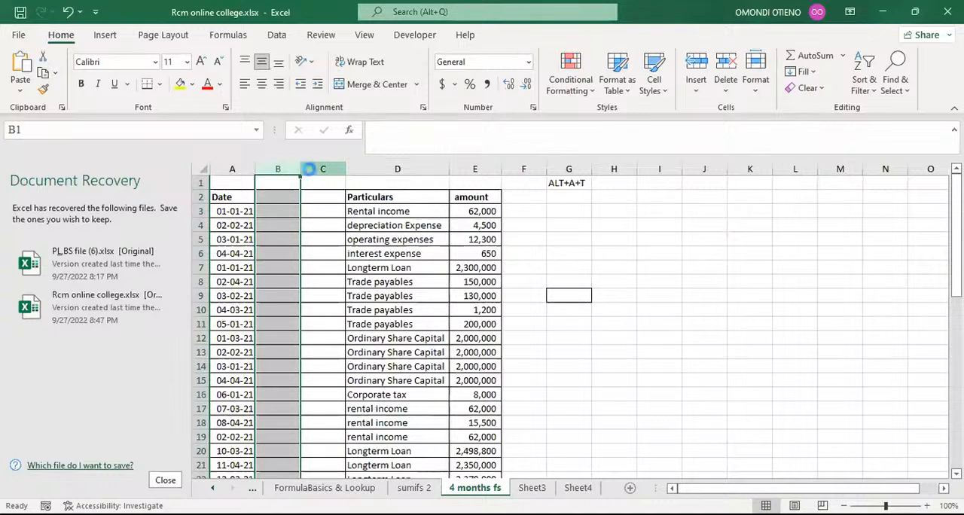
key("ctrl+minus")
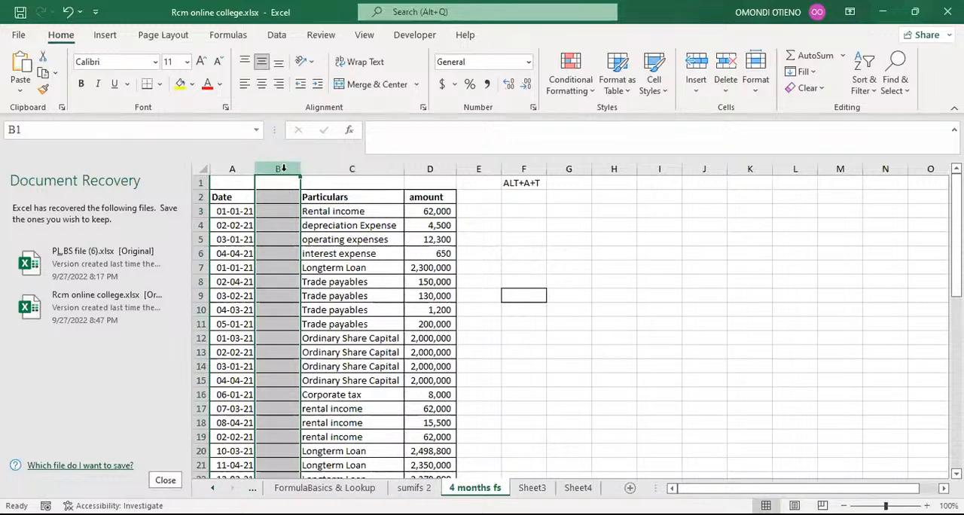
key("ctrl+shift+equal")
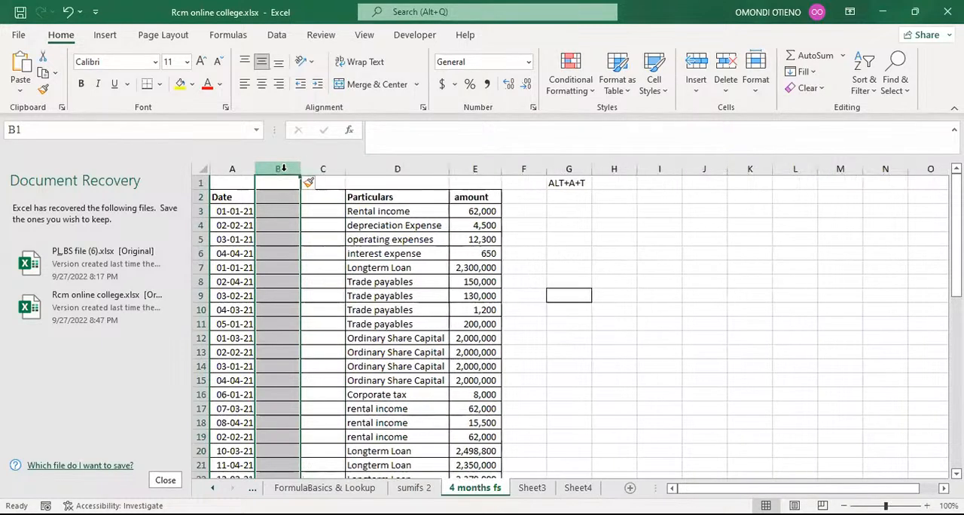
Step: Enter the header Month in cell B2
left_click(277, 197)
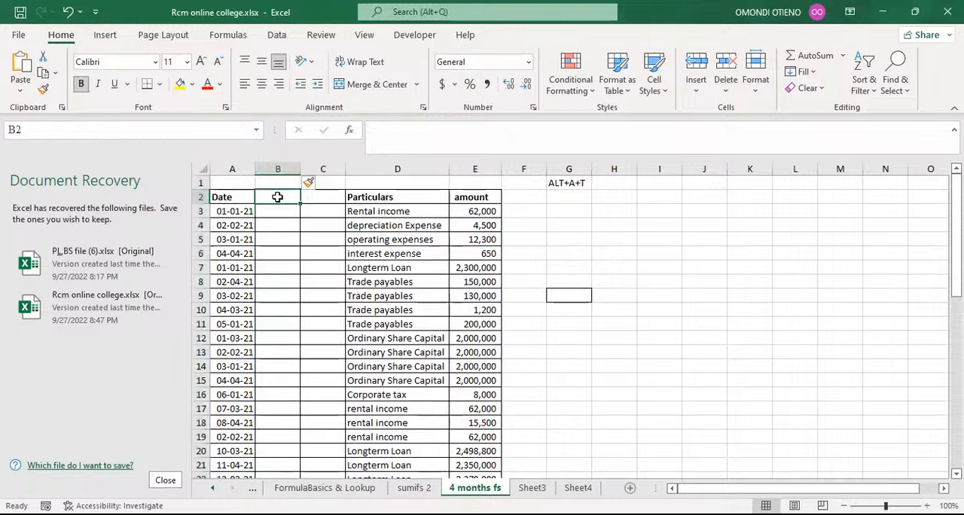
type("MO")
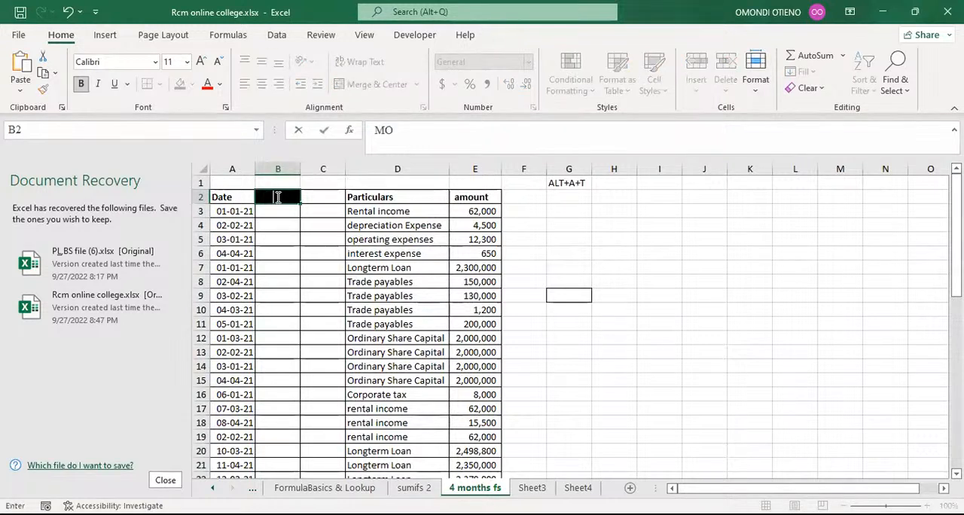
type("NTH")
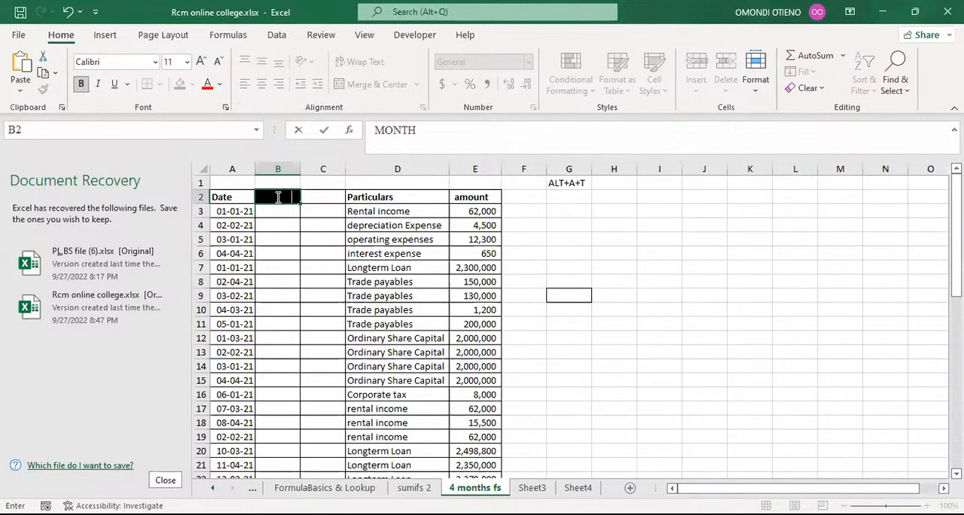
key("Return")
key("Return")
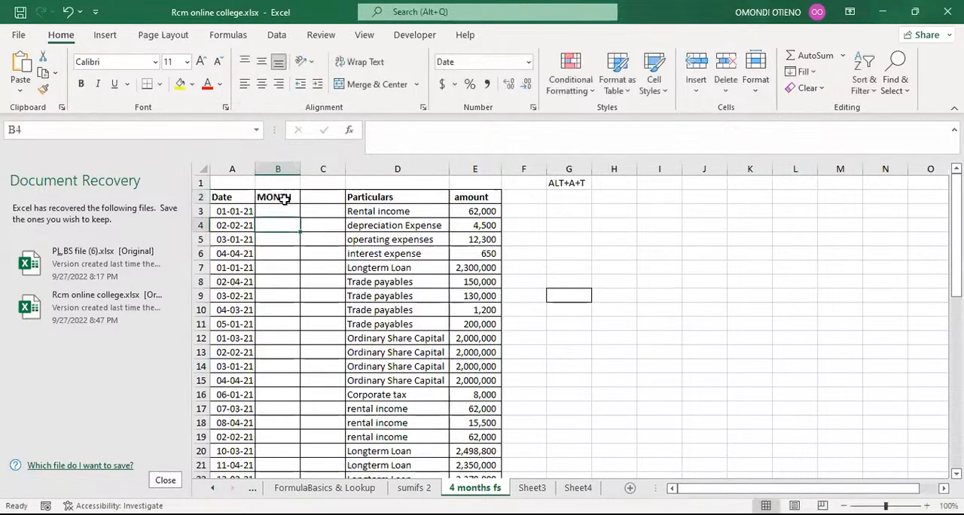
left_click(282, 198)
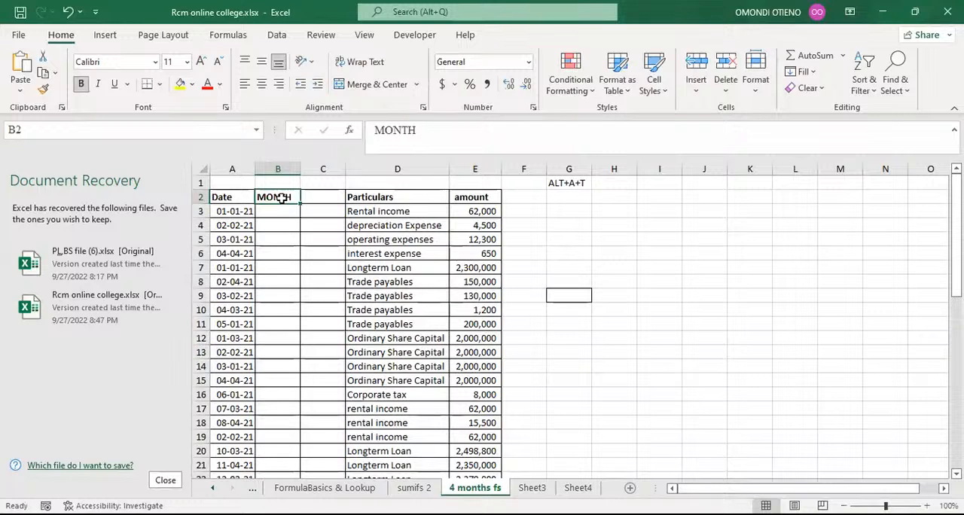
type("M")
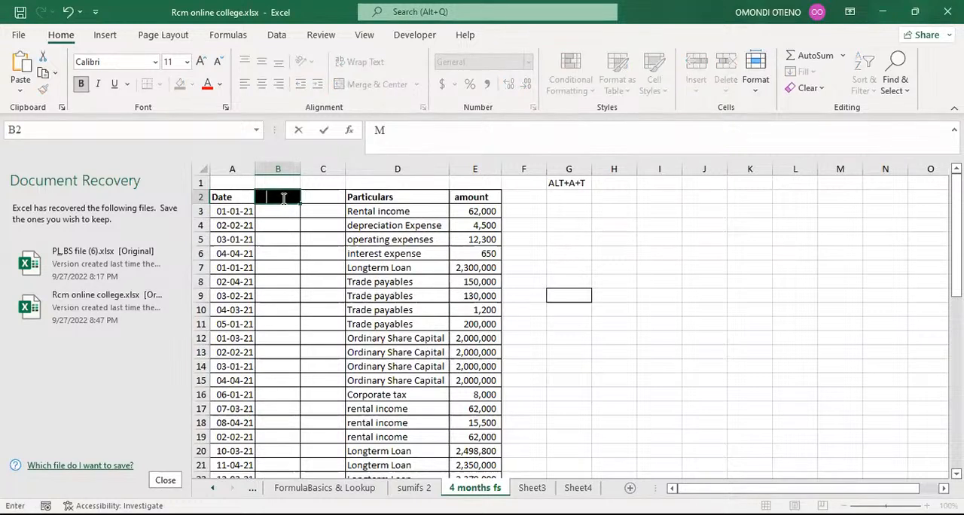
type("onth")
left_click(289, 220)
Step: Enter the header Month in cell C2
left_click(305, 200)
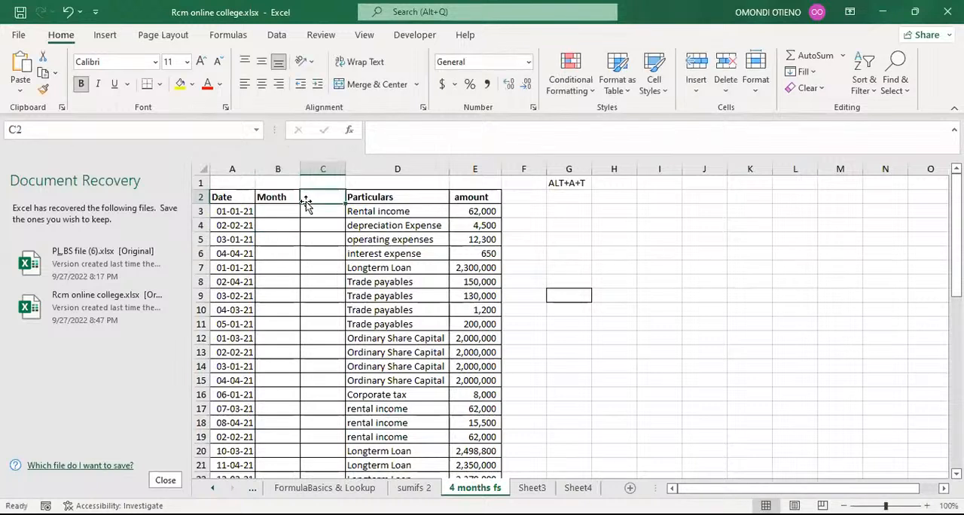
type("Mon")
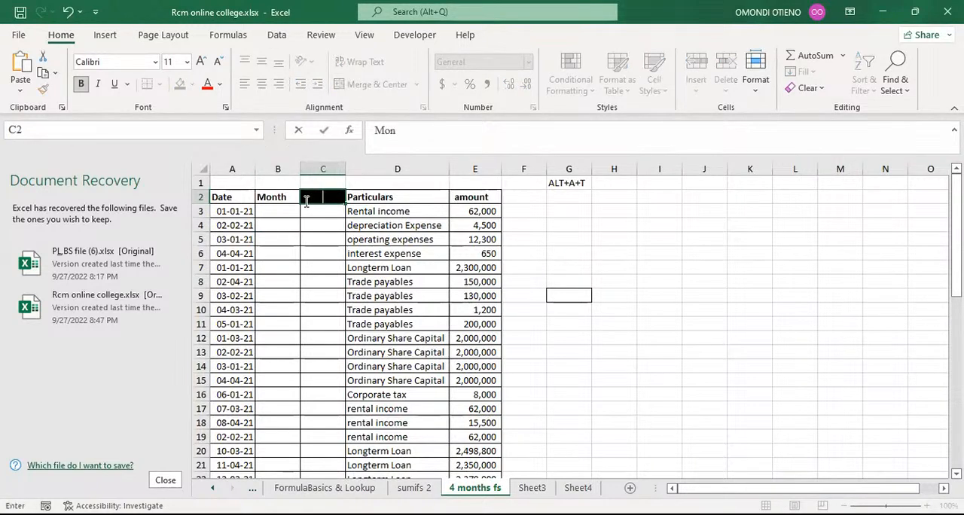
type("th")
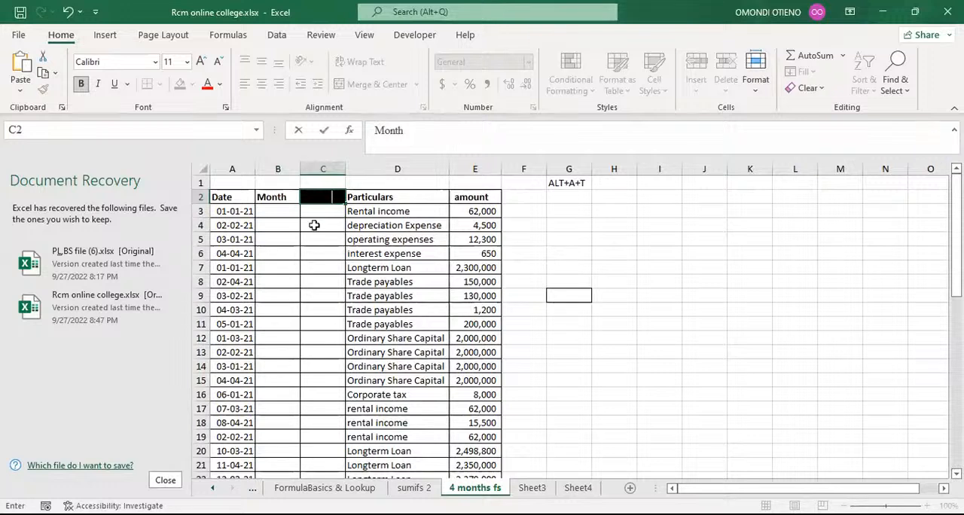
left_click(314, 223)
left_click(286, 210)
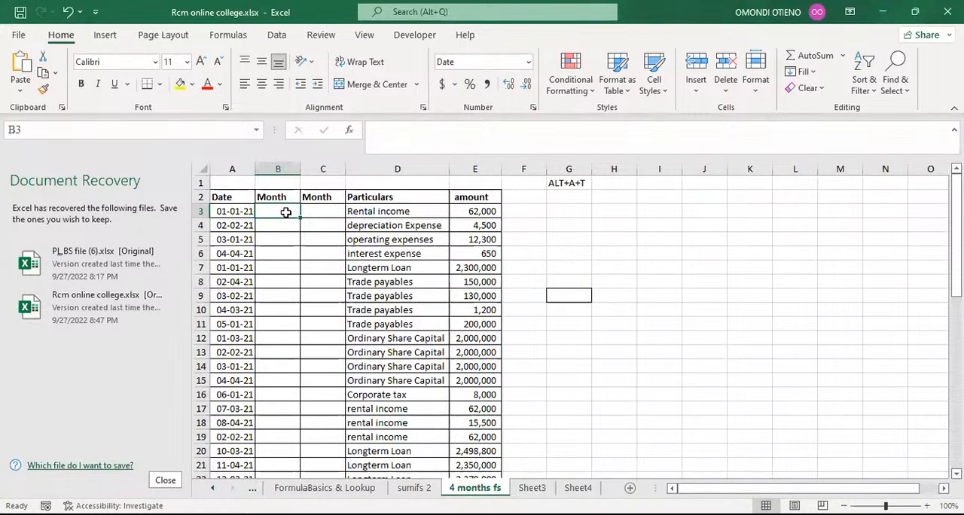
Step: Enter the note month in cell H1 beside the ALT+A+T note
left_click(627, 186)
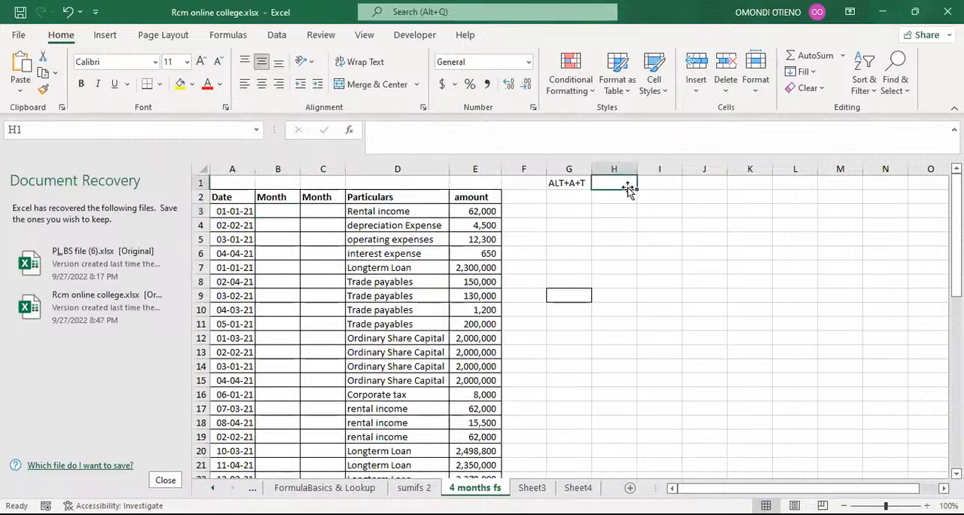
type("mo")
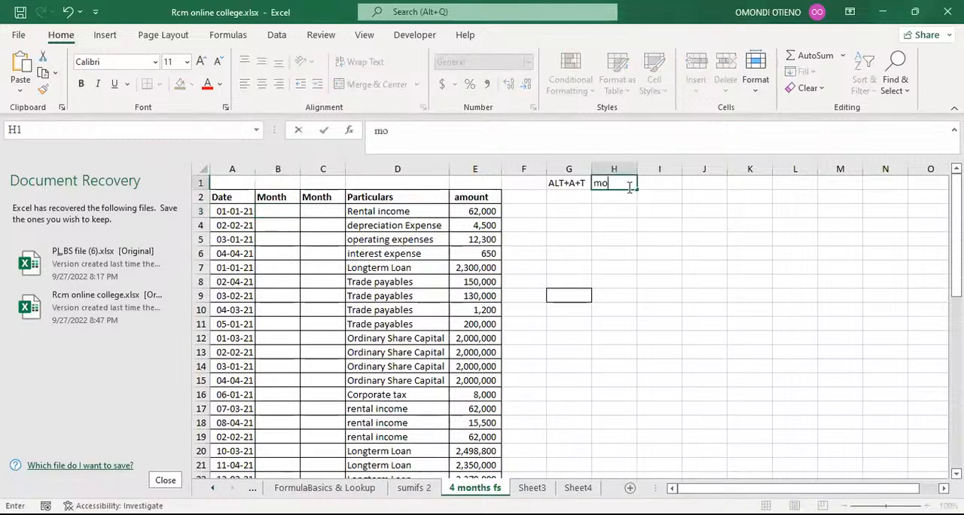
type("nth")
left_click(618, 213)
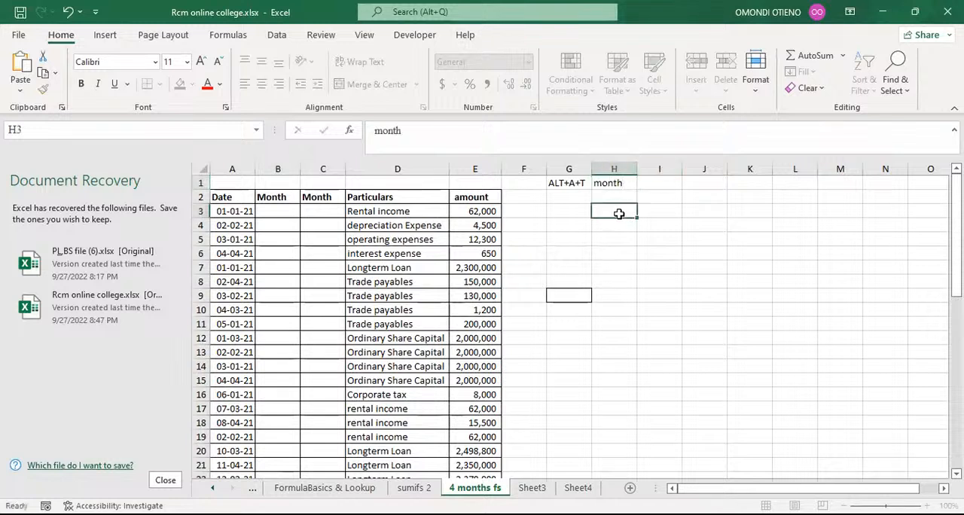
Step: Enter the note text in cell I1 beside the month note
left_click(657, 183)
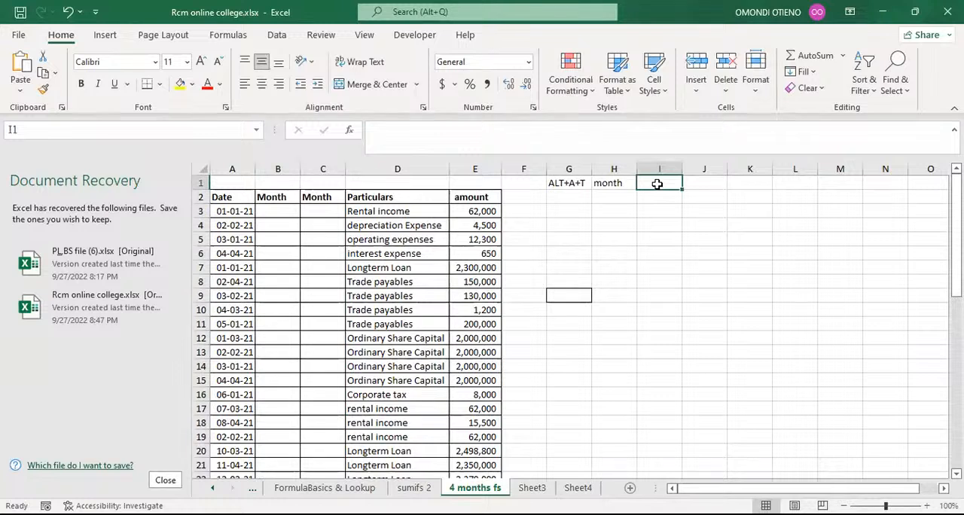
type("te")
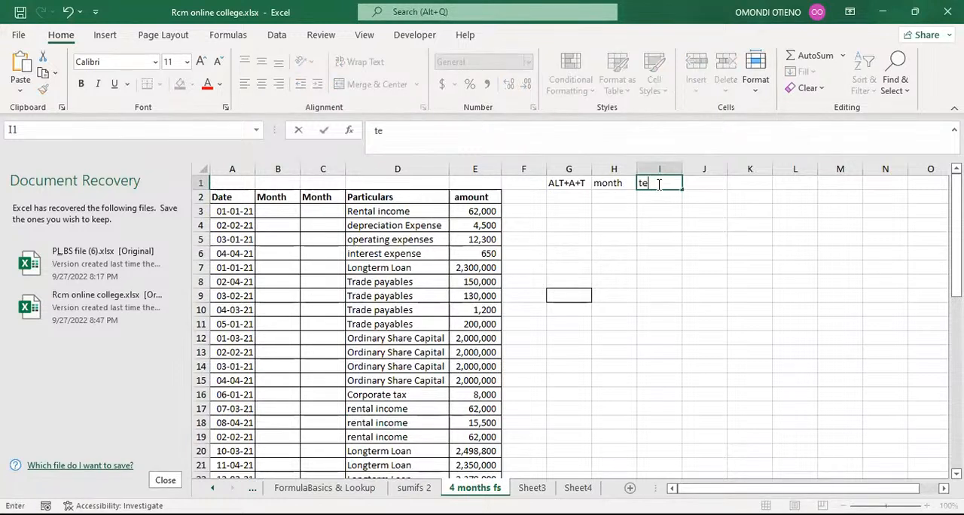
type("xt")
left_click(654, 236)
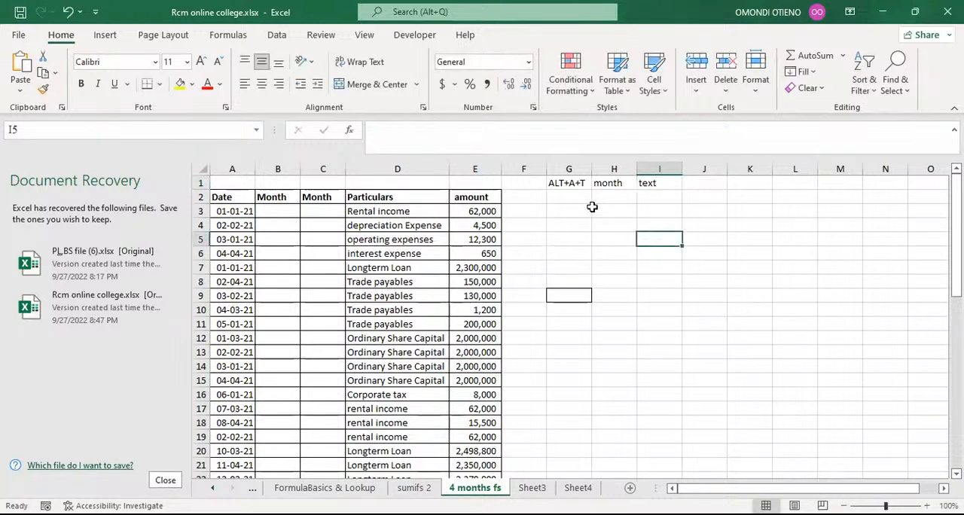
left_click_drag(610, 183, 639, 184)
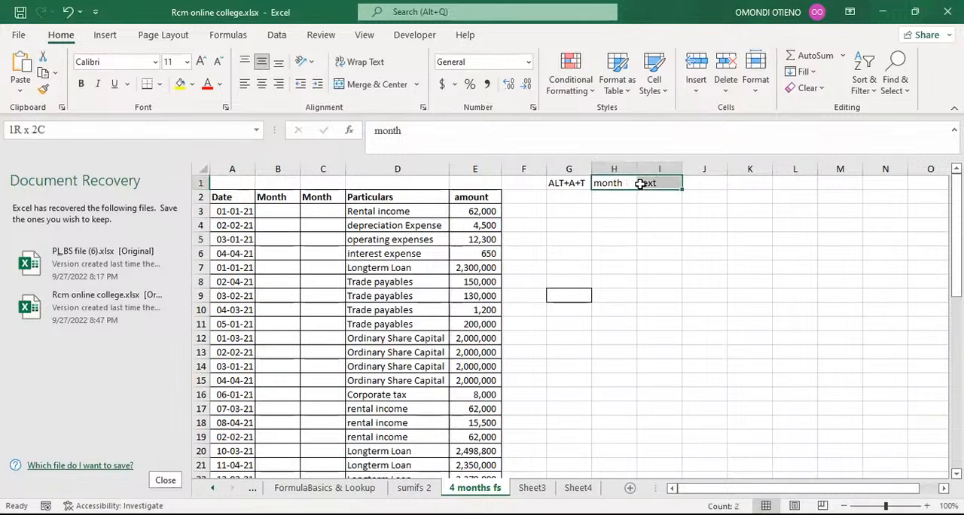
left_click(622, 210)
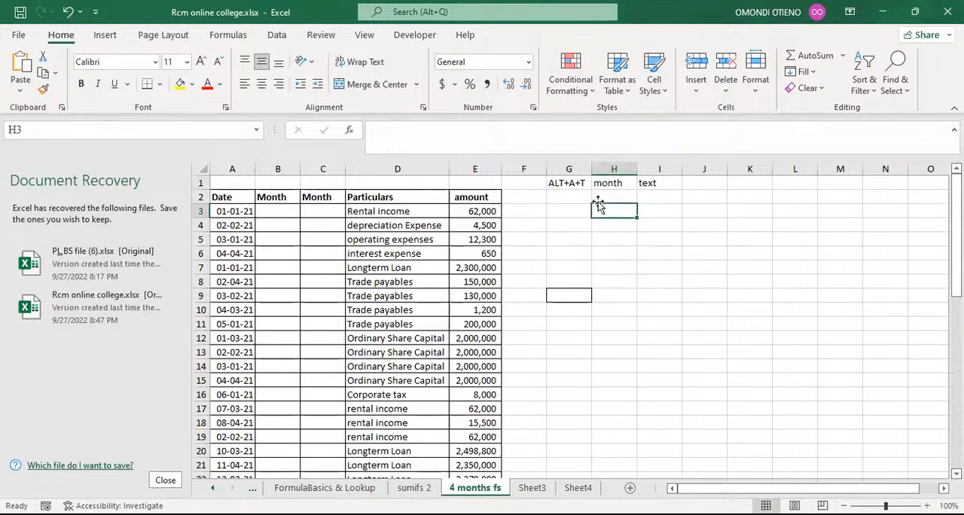
left_click(615, 183)
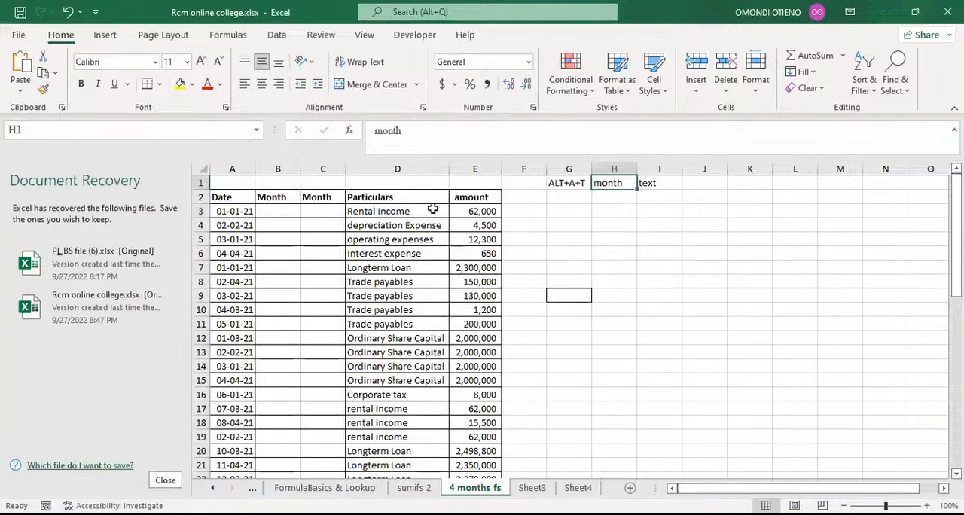
Step: Enter the formula =MONTH(A3) in cell B3 to extract the month from the date
left_click(280, 209)
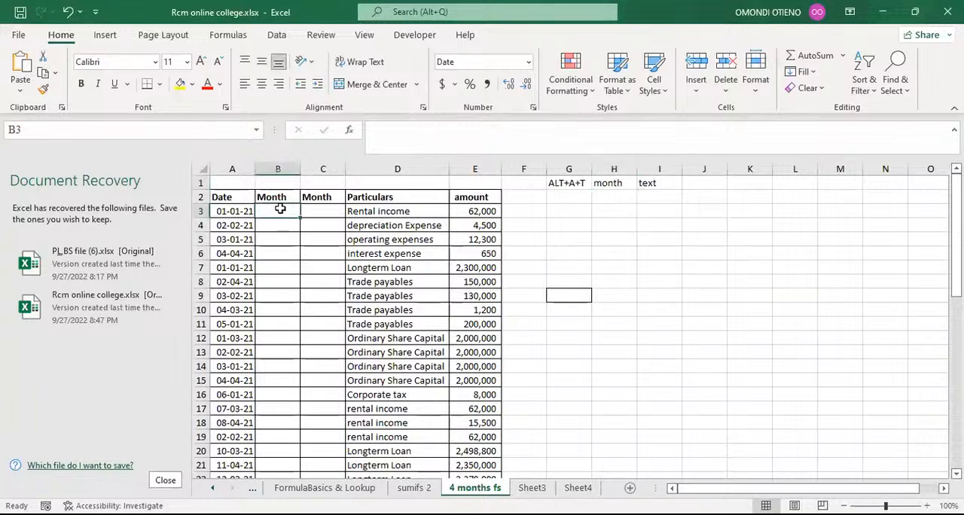
type("=")
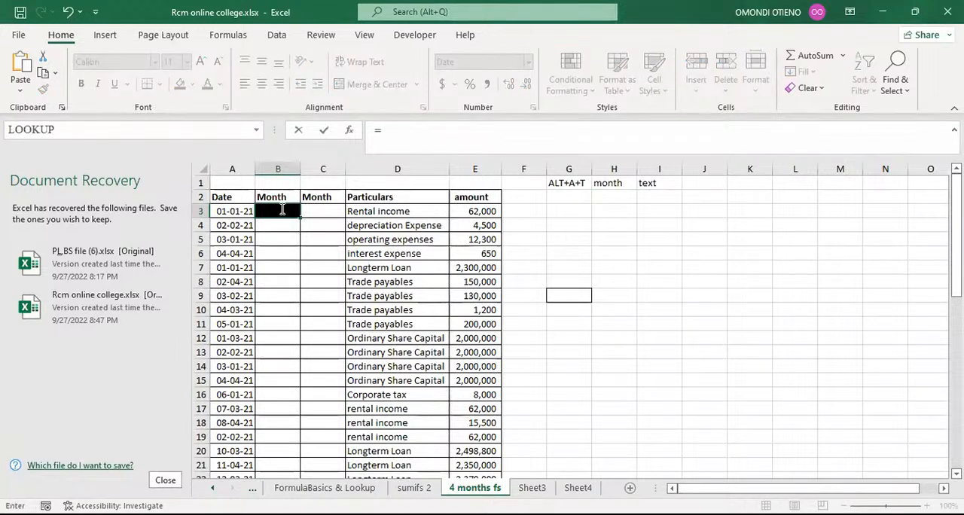
type("mon")
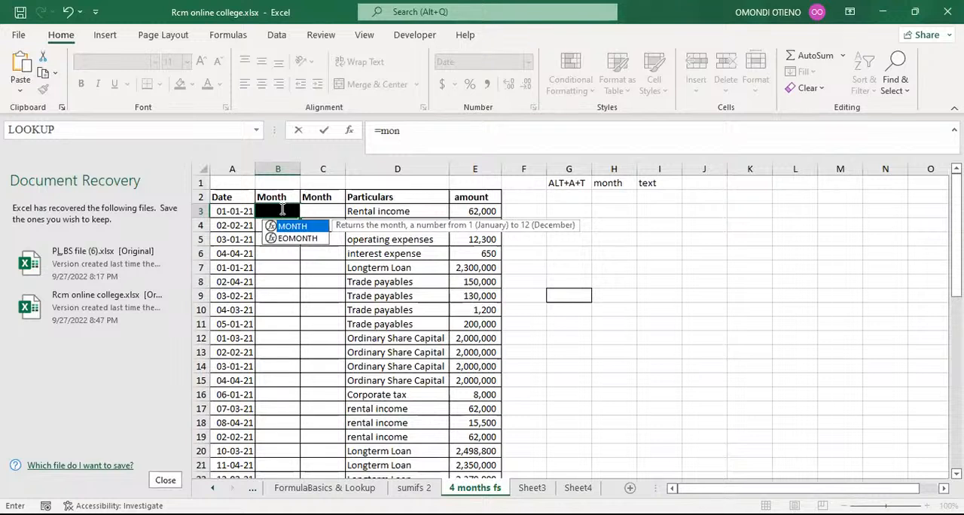
key("Tab")
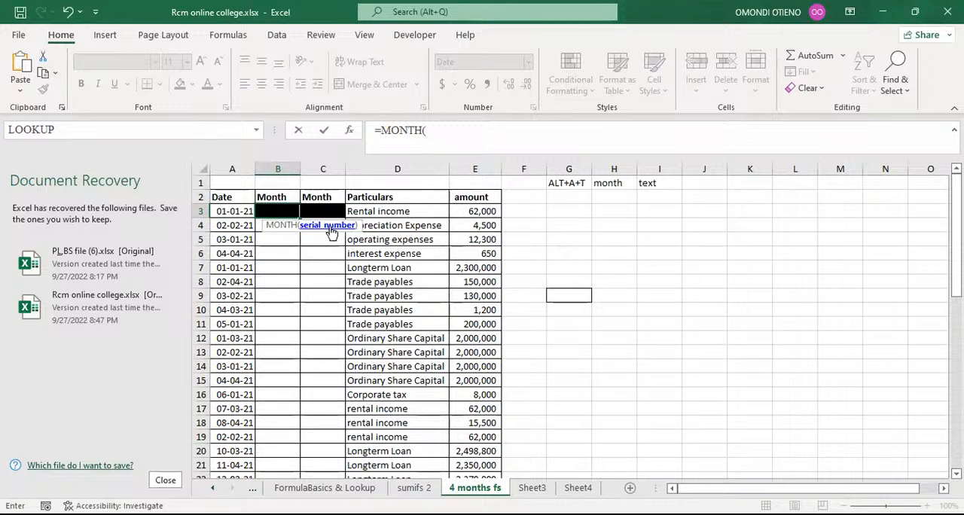
left_click(232, 212)
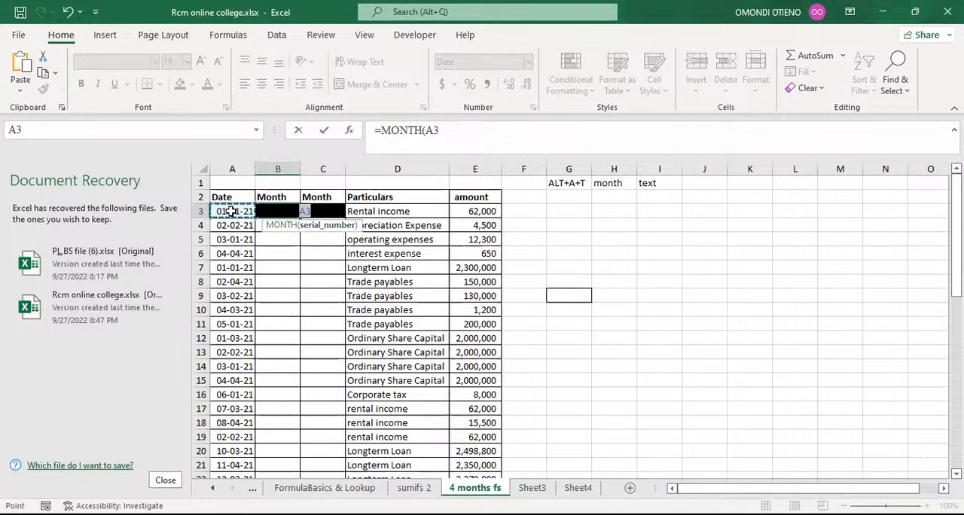
type(")")
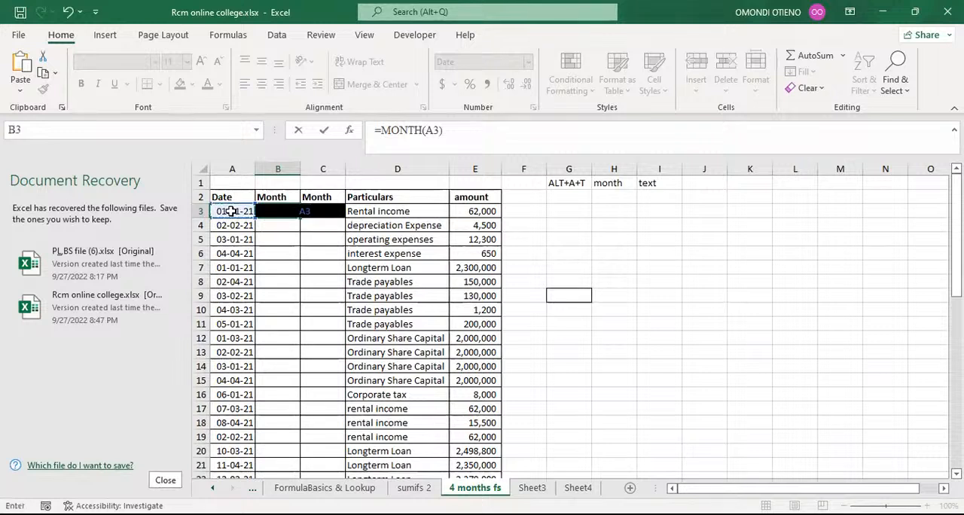
key("Return")
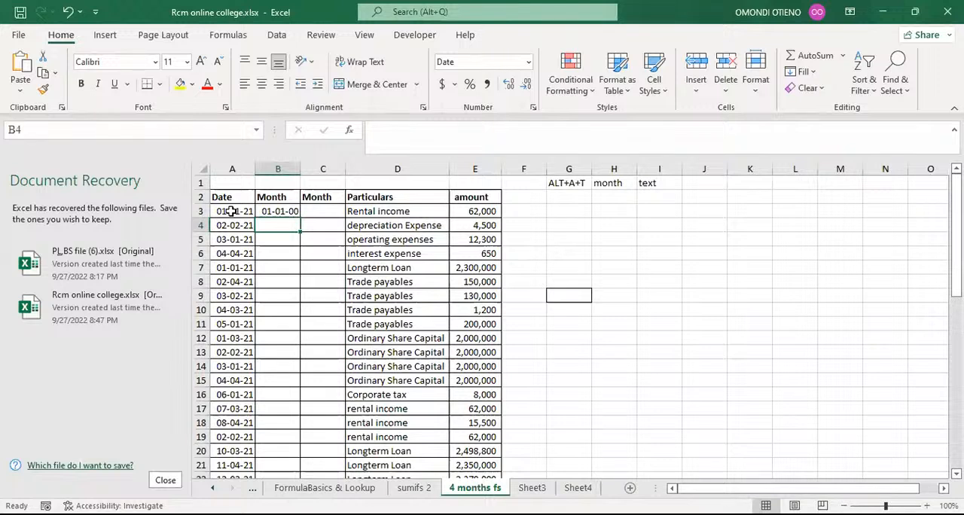
Step: Format cell B3 as Number with no decimal places
left_click(276, 212)
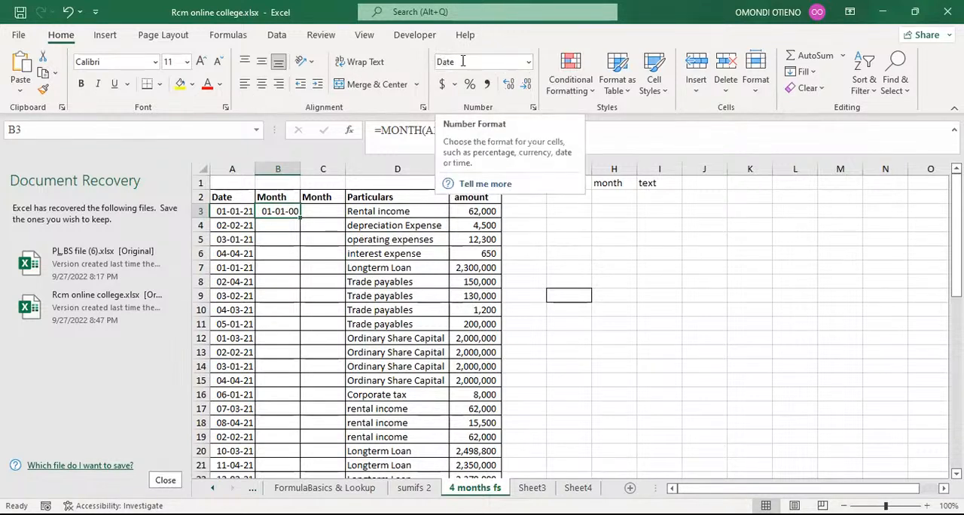
left_click(529, 64)
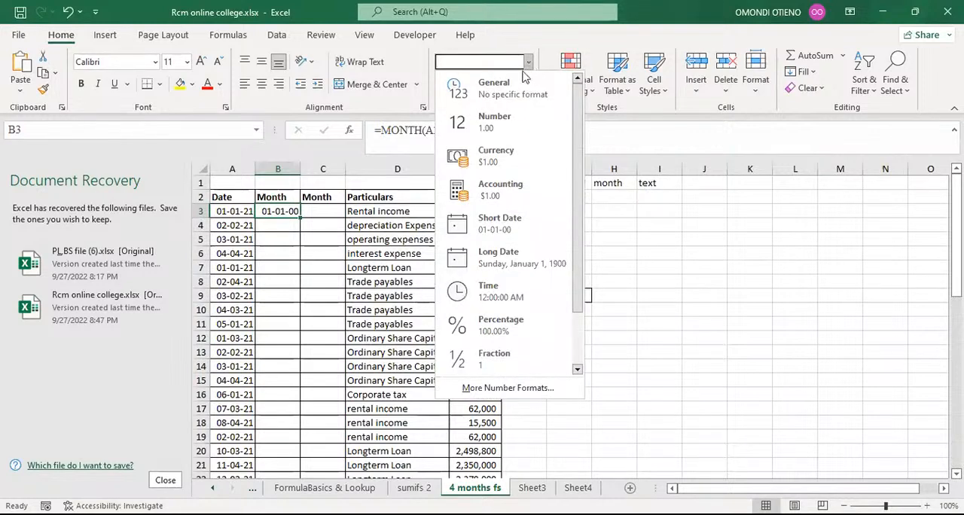
left_click(502, 128)
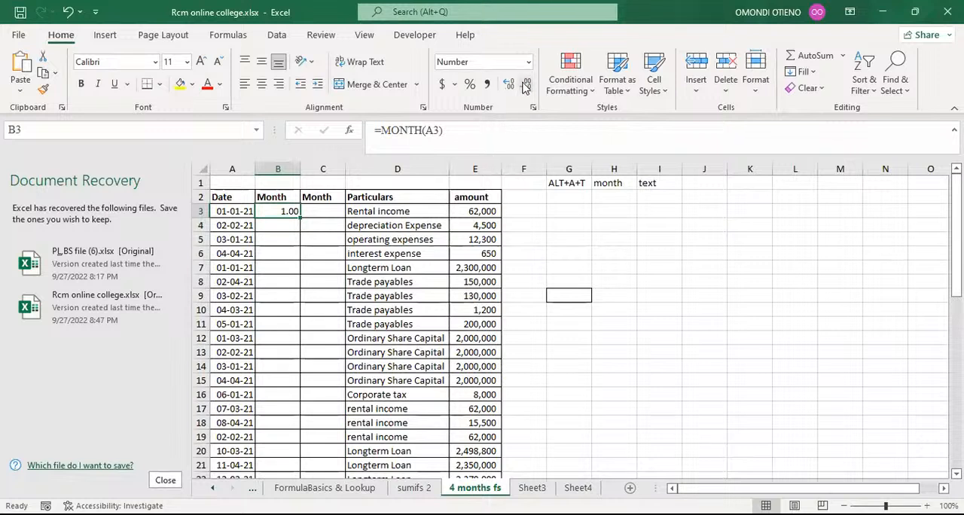
left_click(525, 87)
left_click(525, 87)
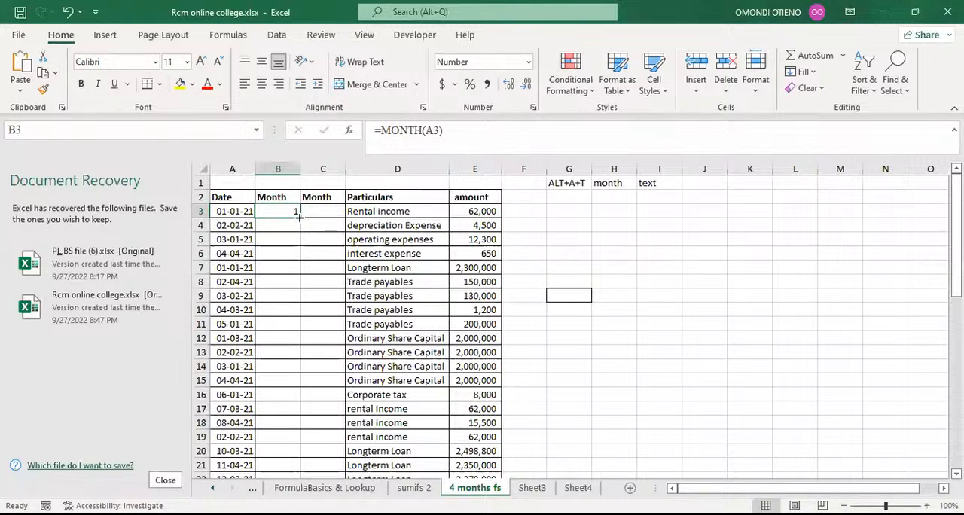
Step: Fill the MONTH formula down column B for all date rows
double_click(299, 217)
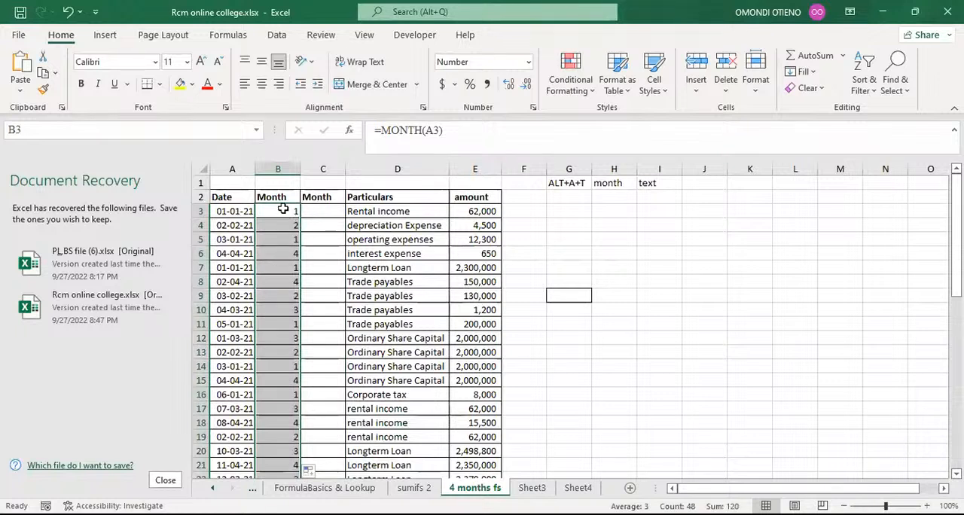
left_click(283, 210)
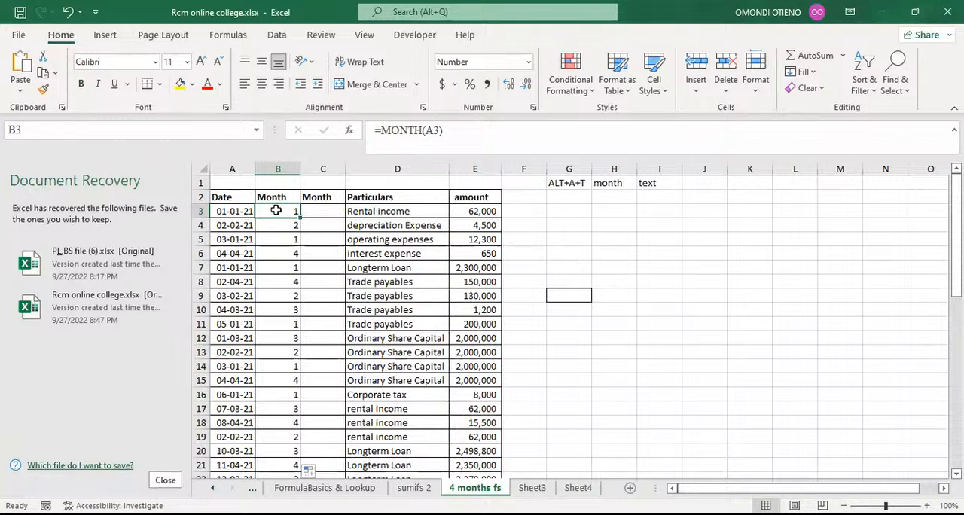
Step: Make the month note in cell H1 bold
left_click(609, 183)
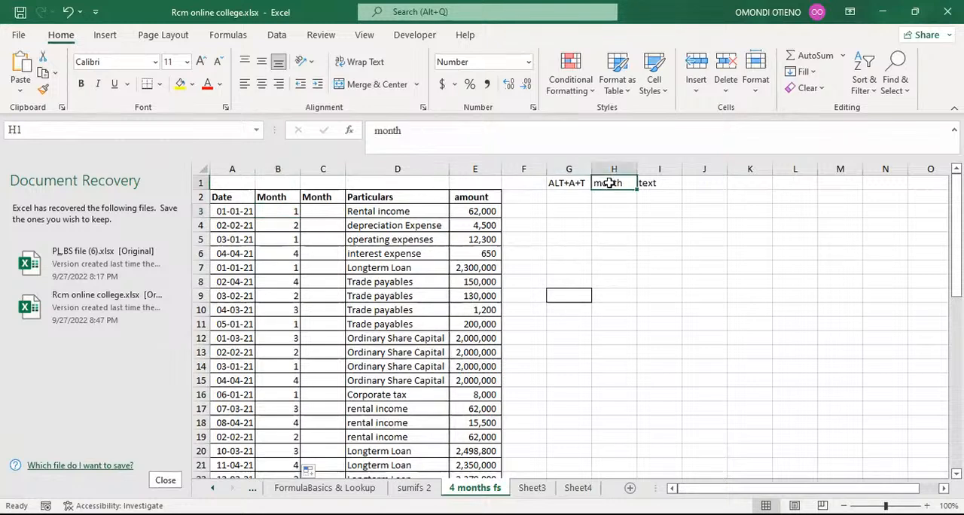
left_click(610, 183)
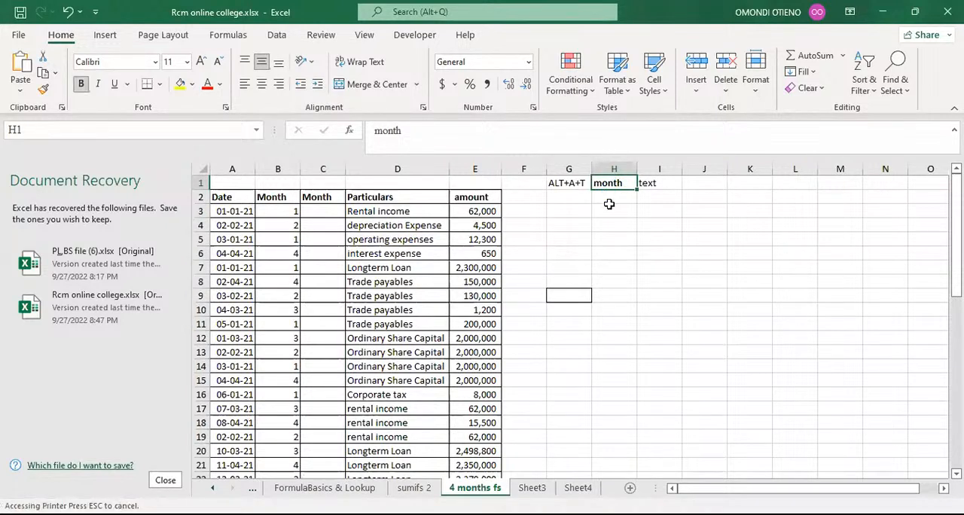
Step: Clear the month values from B3 to the end of column B
left_click(287, 212)
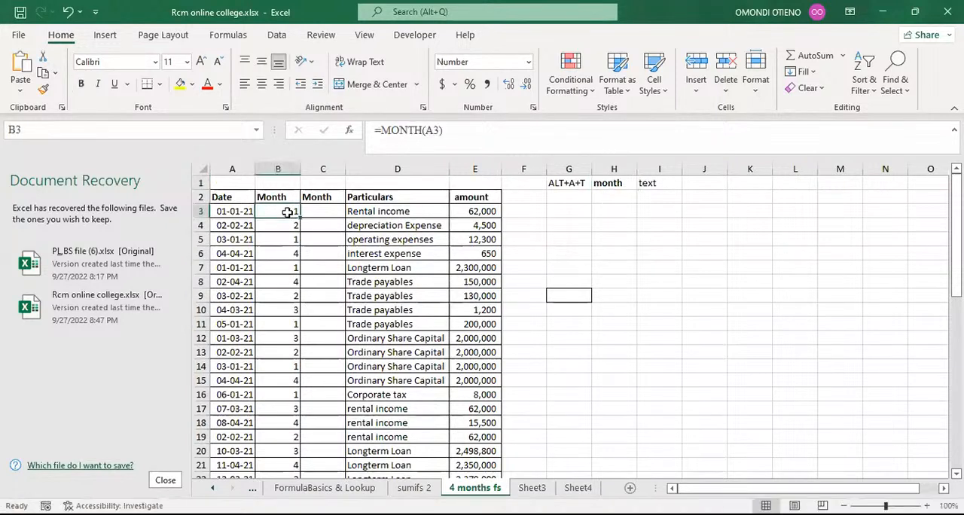
key("ctrl+shift+Down")
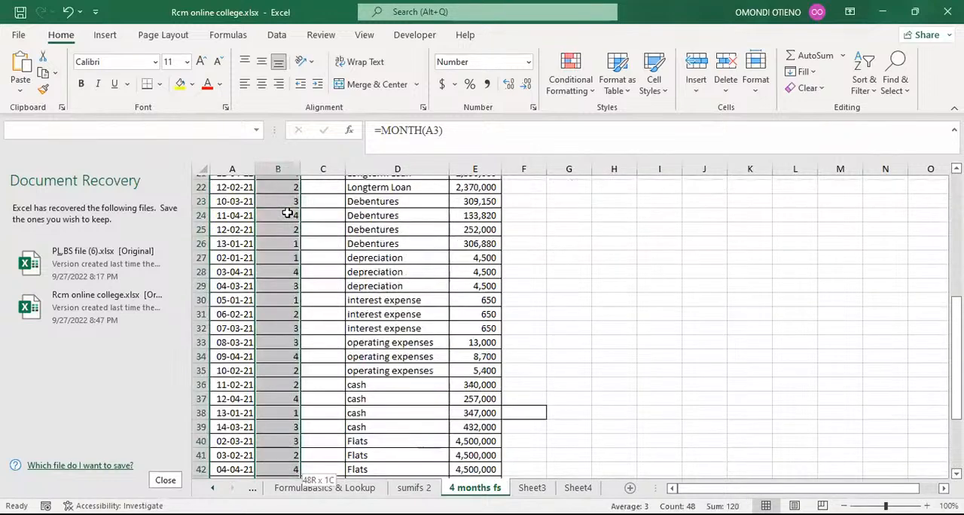
key("Delete")
Step: Re-enter the formula =MONTH(A3) in cell B3
left_click(283, 210)
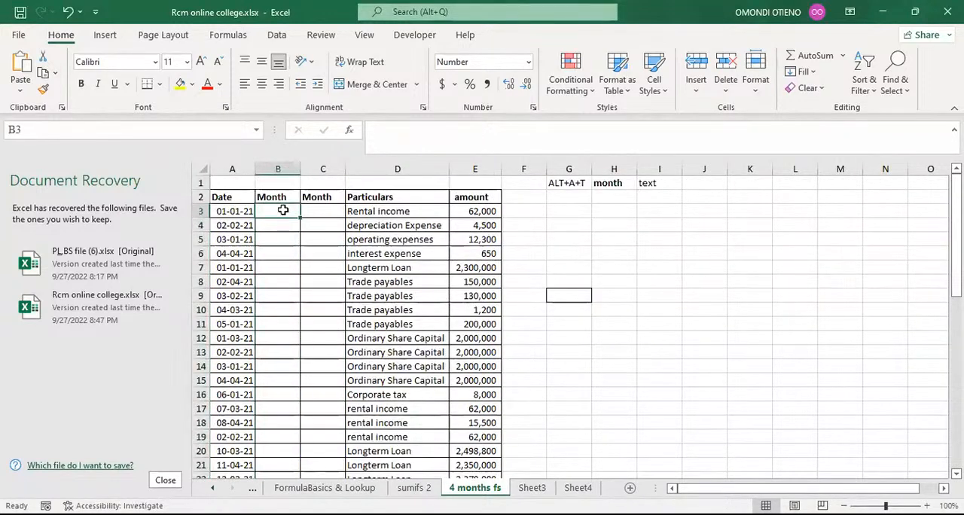
type("=")
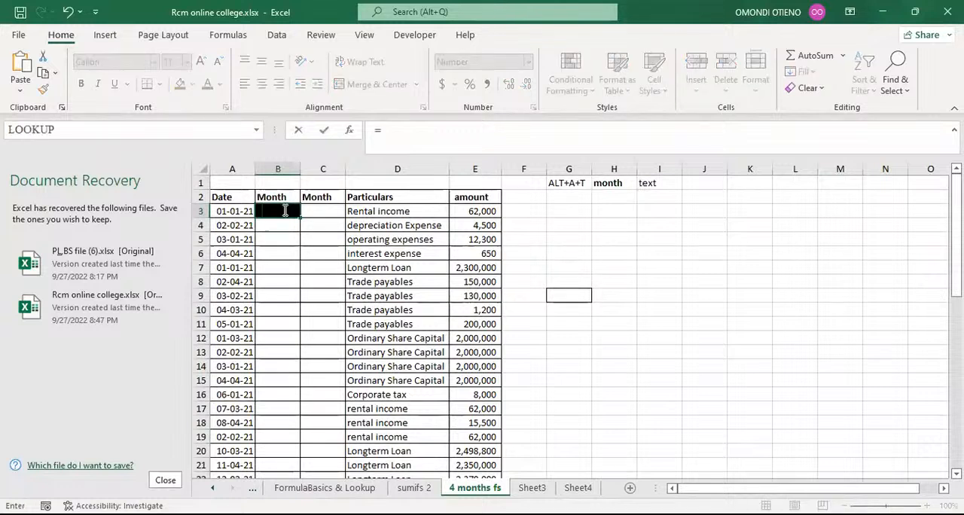
type("mont")
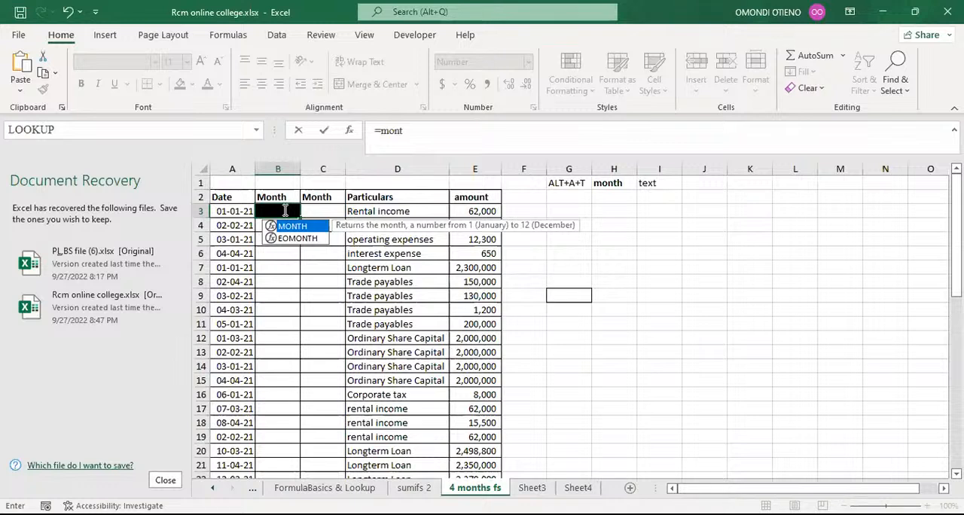
key("Tab")
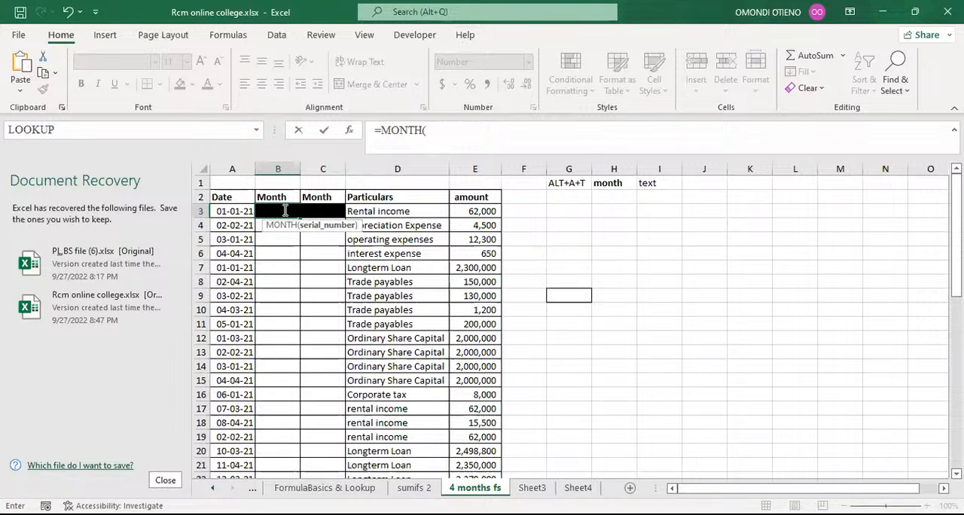
left_click(232, 211)
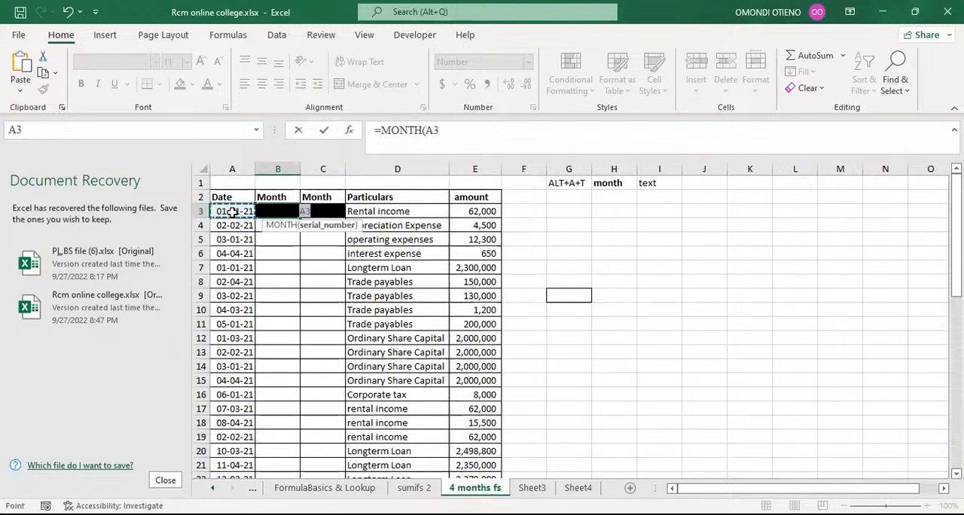
type(")")
key("Return")
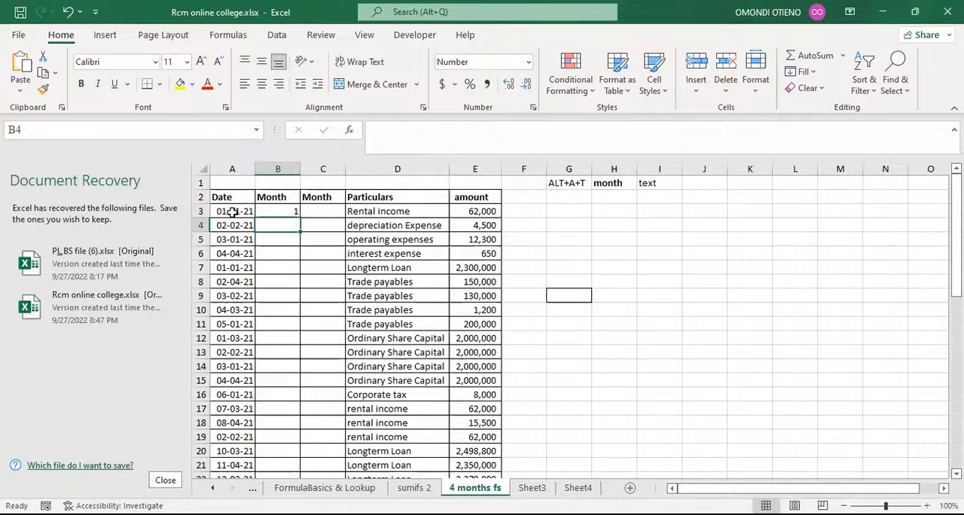
Step: Copy the B3 MONTH formula down through all rows of the Month column
left_click(274, 212)
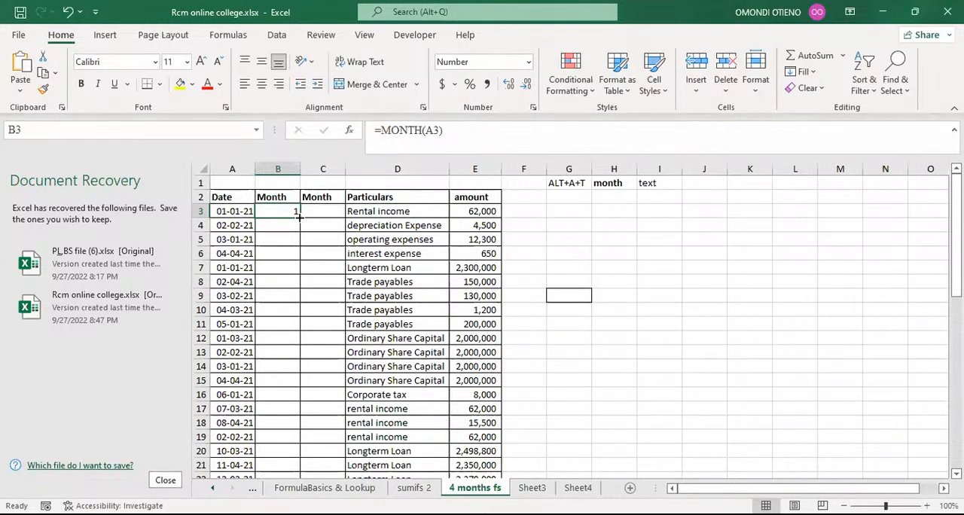
double_click(299, 217)
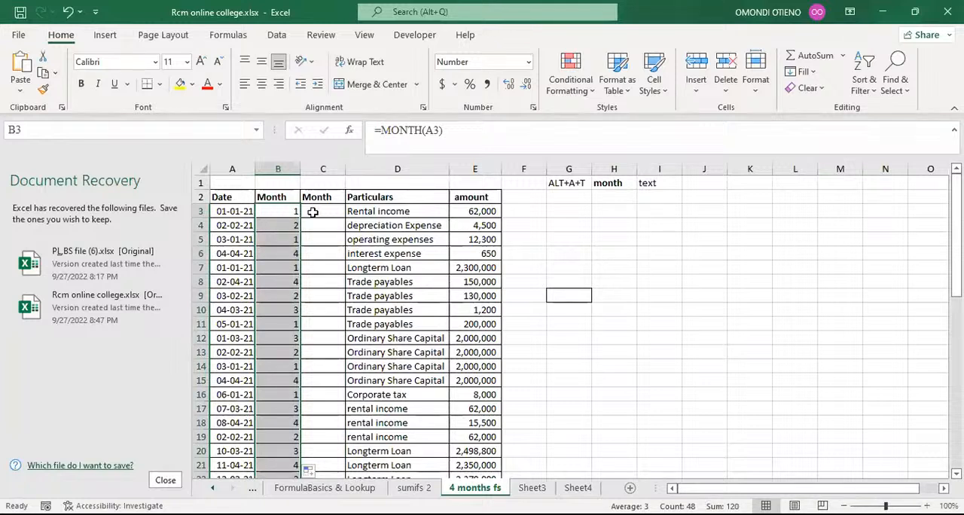
Step: Enter the formula =TEXT(A3,"mmmm") in cell C3 to show the month name
left_click(312, 214)
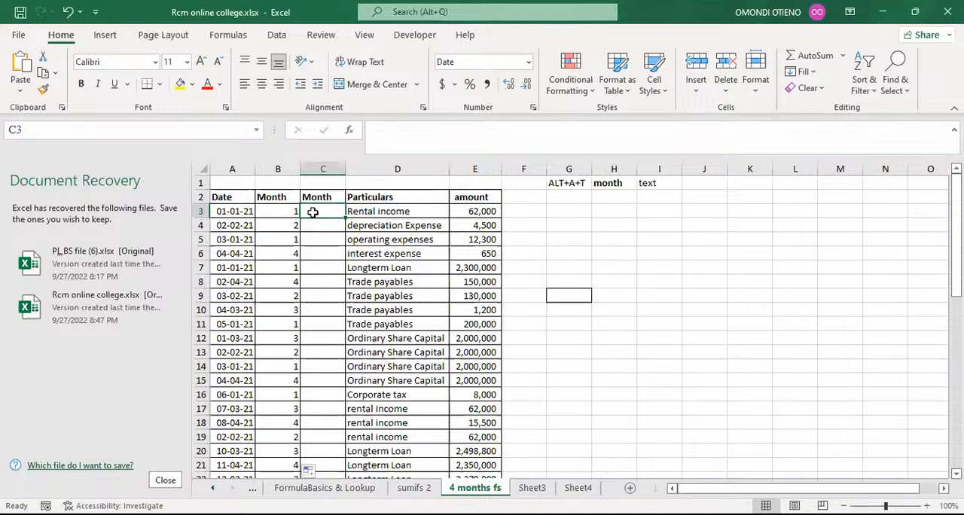
type("=")
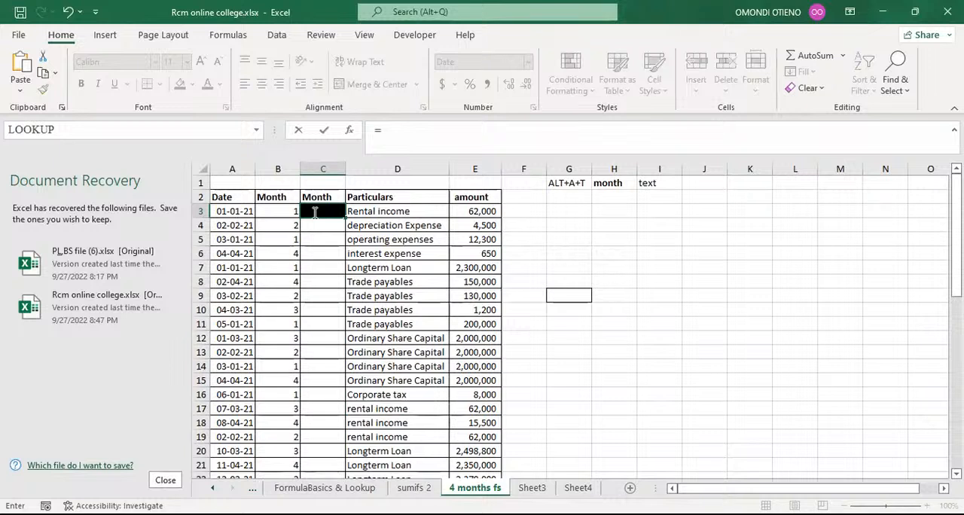
type("tex")
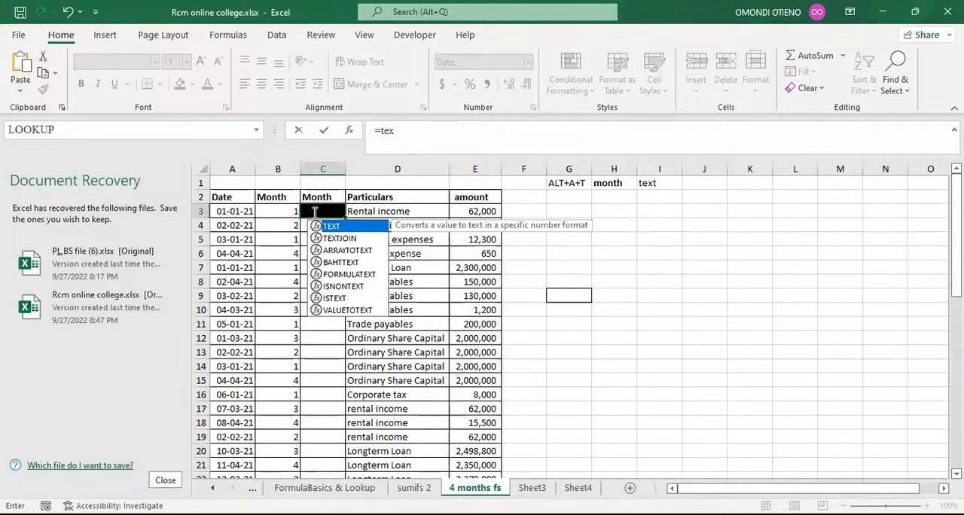
key("Tab")
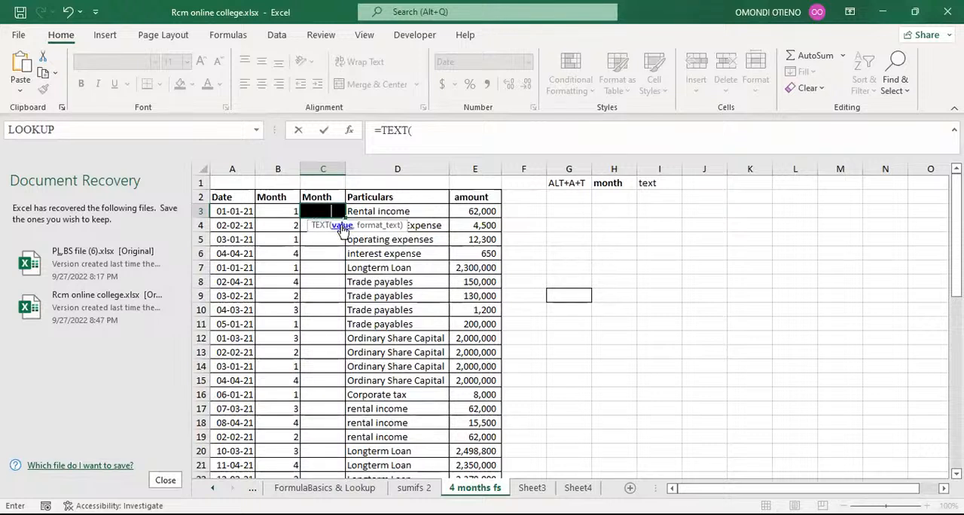
left_click(237, 210)
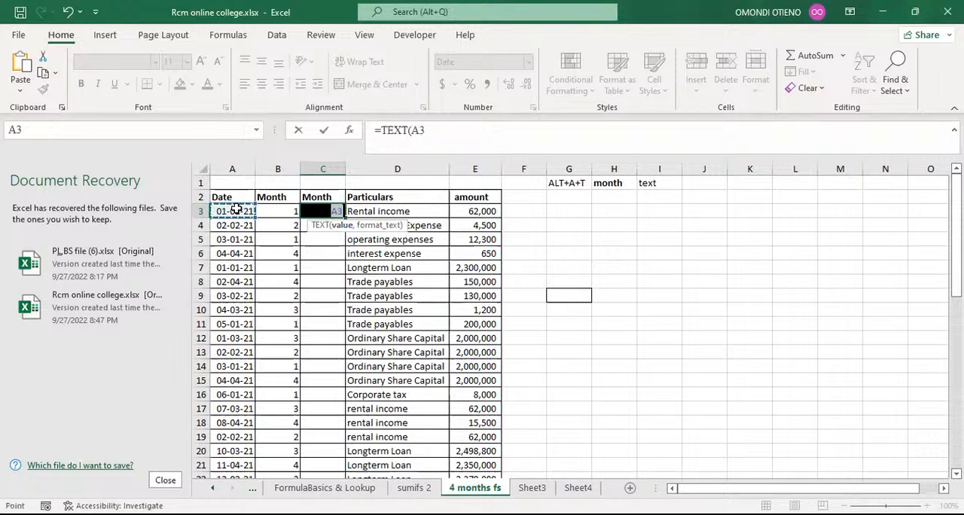
type(",")
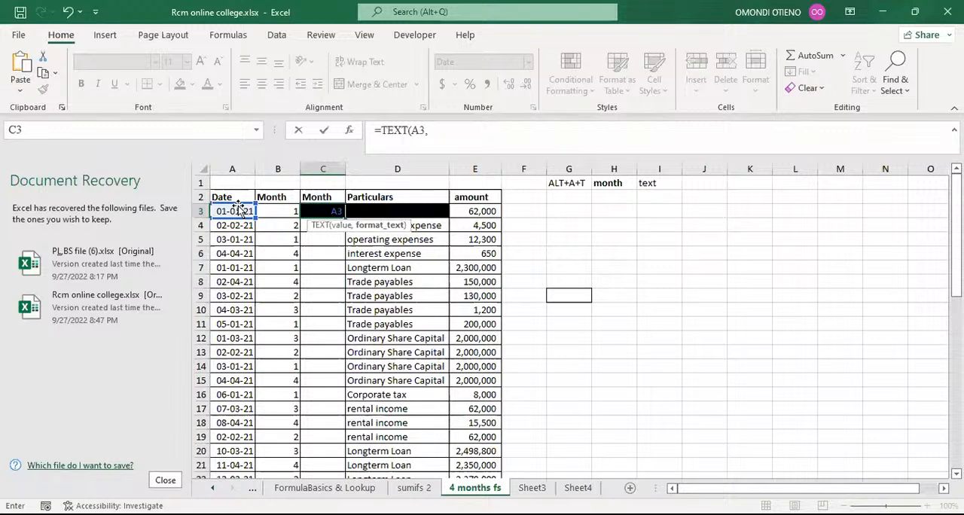
type("\"mmmm")
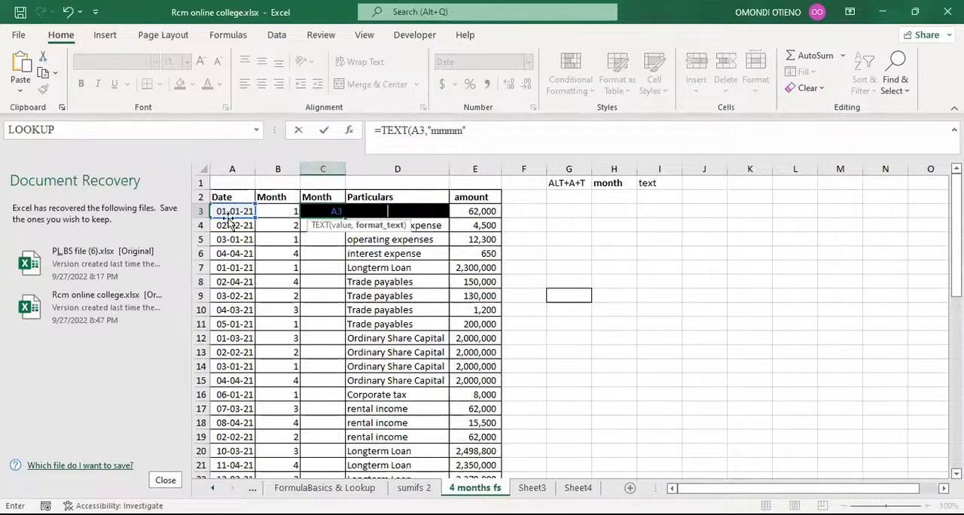
left_click(473, 130)
type(")")
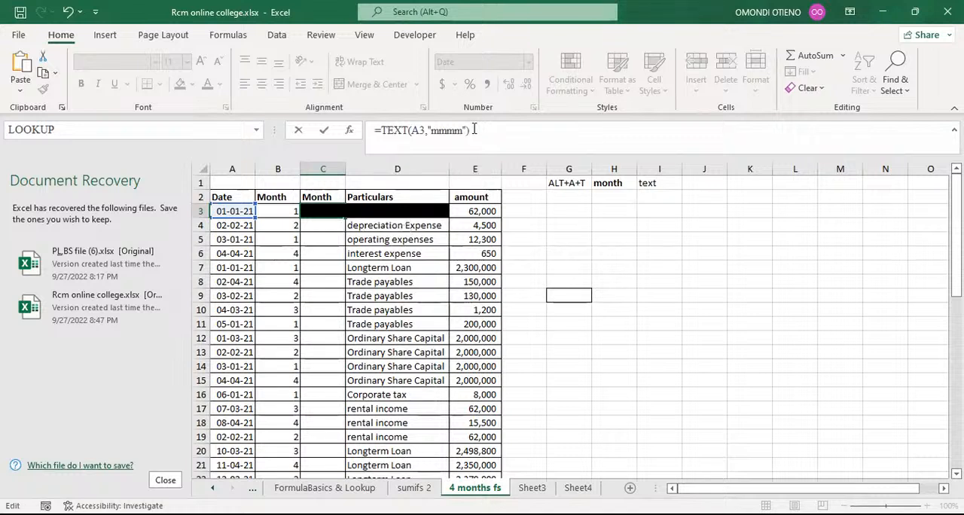
key("Return")
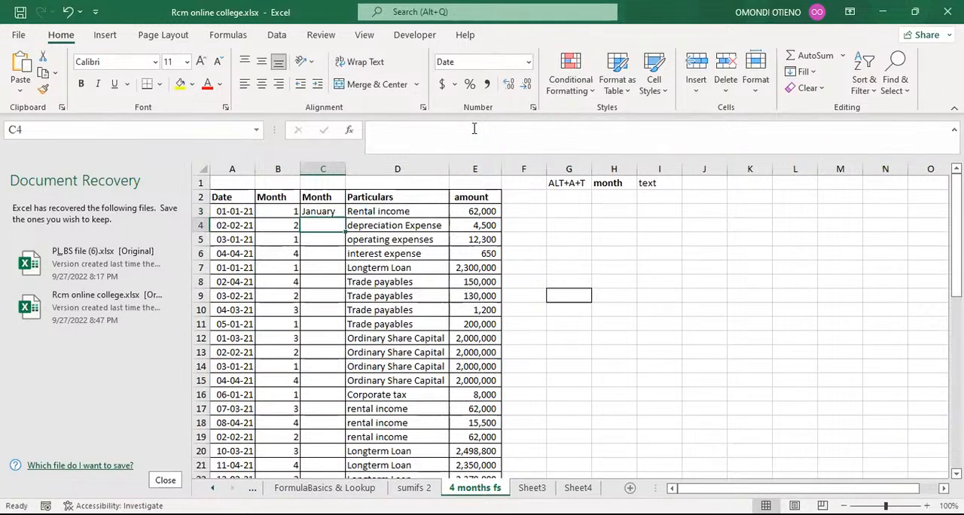
Step: Compare the formulas in B and C, then copy the C3 TEXT formula down the whole Month column
left_click(319, 212)
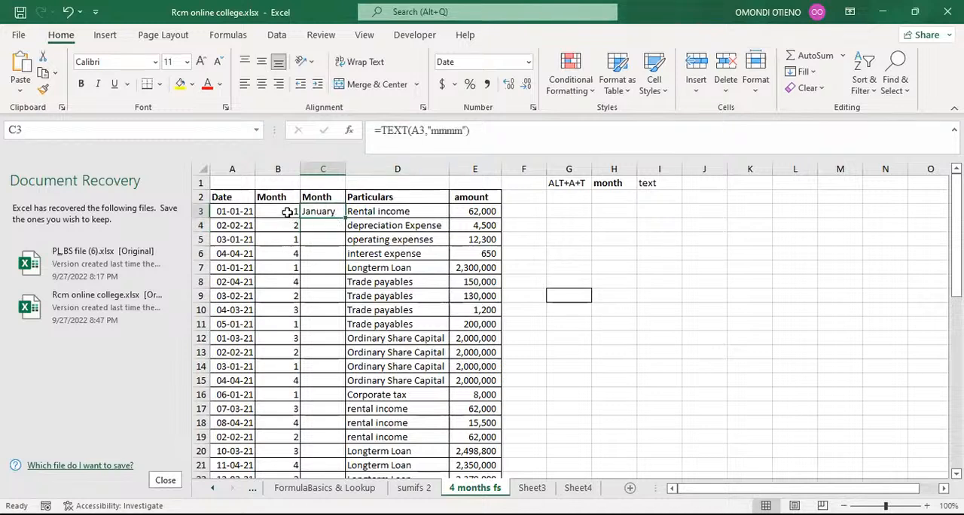
left_click(287, 211)
left_click(320, 212)
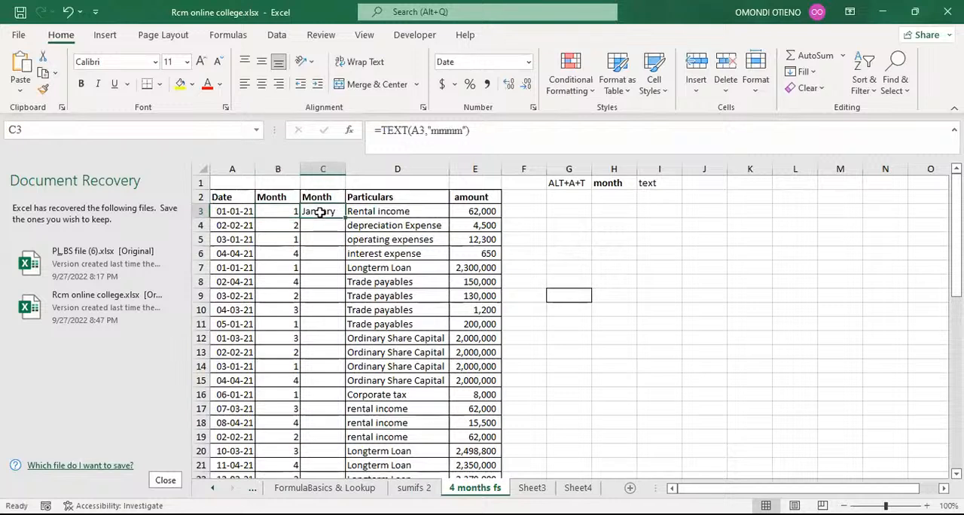
left_click(287, 225)
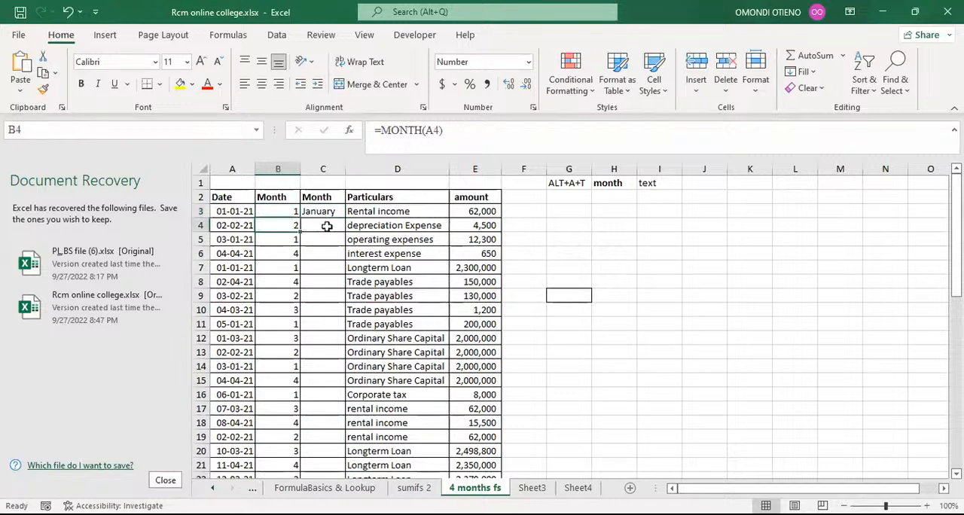
left_click(331, 213)
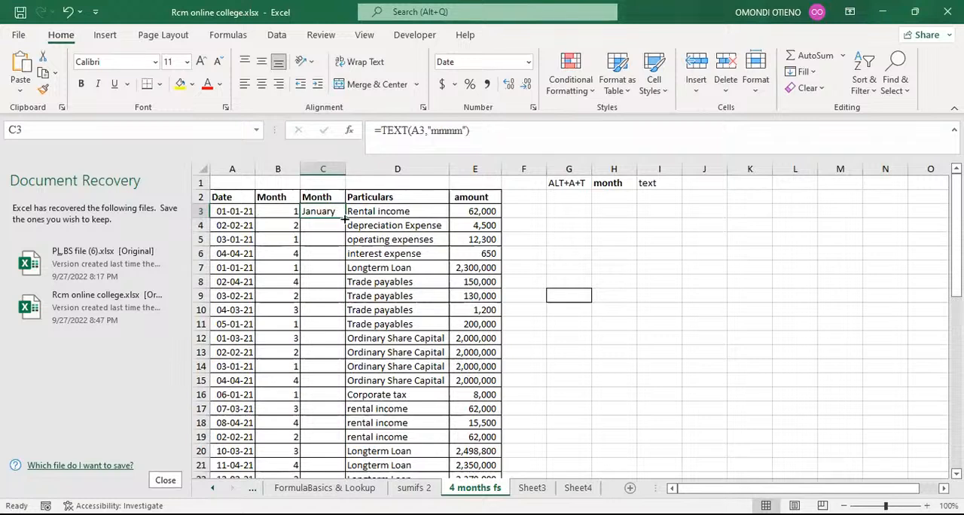
double_click(345, 219)
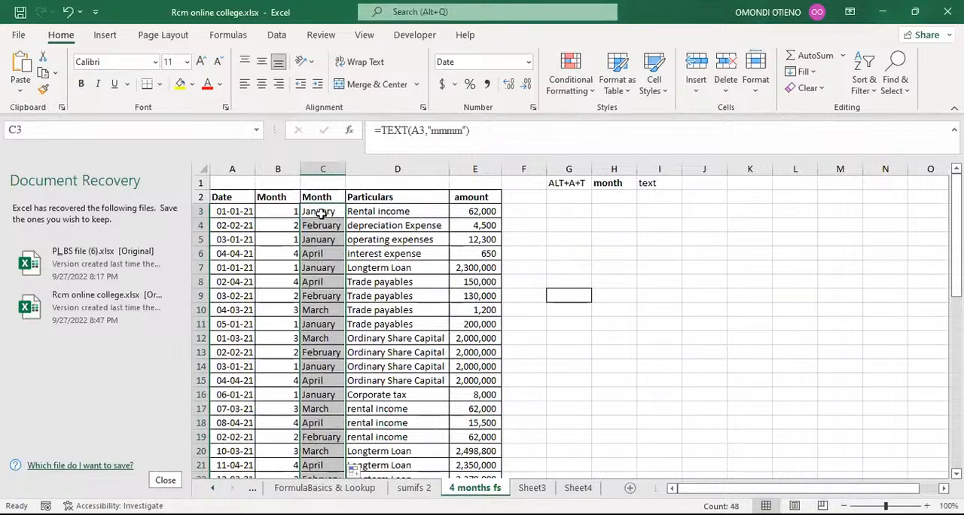
Step: Try to change the month of the date in cell A4
left_click(320, 213)
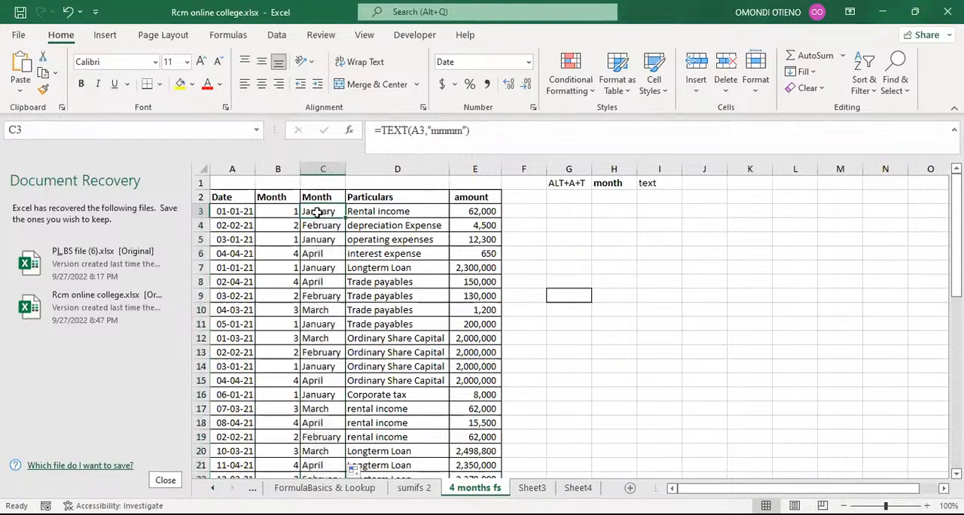
left_click(238, 212)
double_click(237, 212)
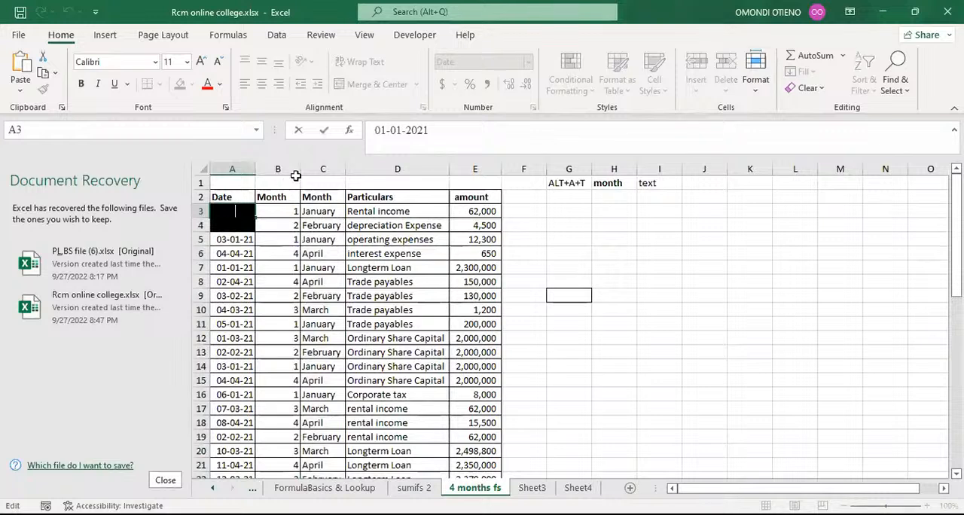
key("Return")
left_click(403, 131)
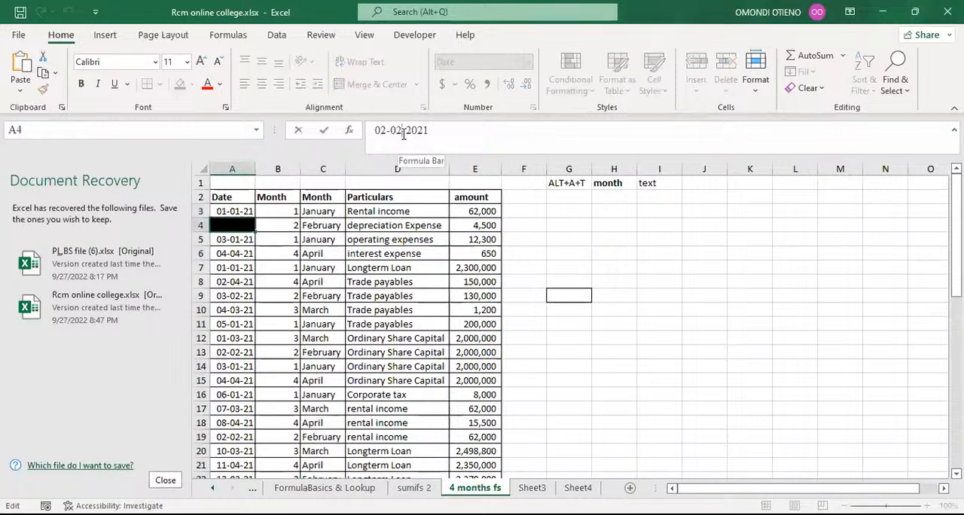
key("BackSpace")
type("3")
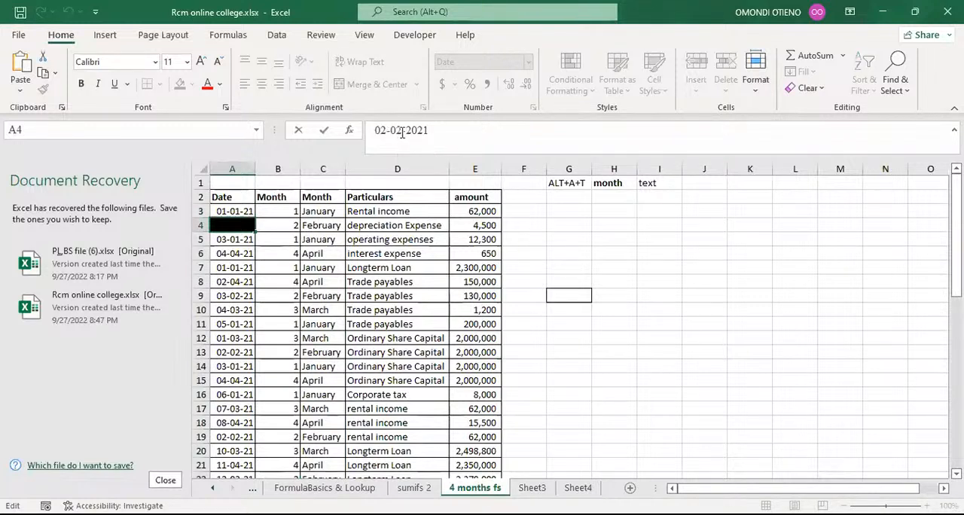
key("Return")
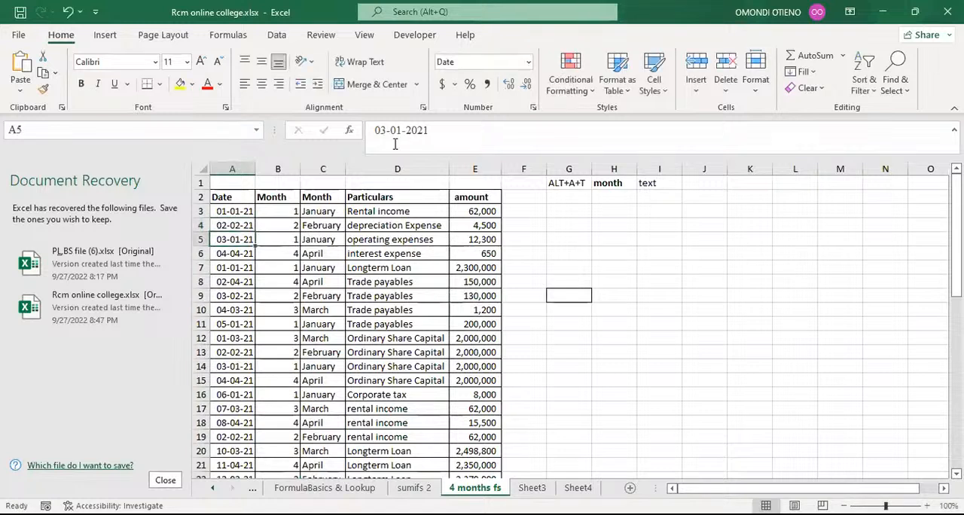
Step: Change the date in cell A3 to 01-08-2021 to test the month formulas
key("Up")
key("Up")
left_click(394, 144)
type("8")
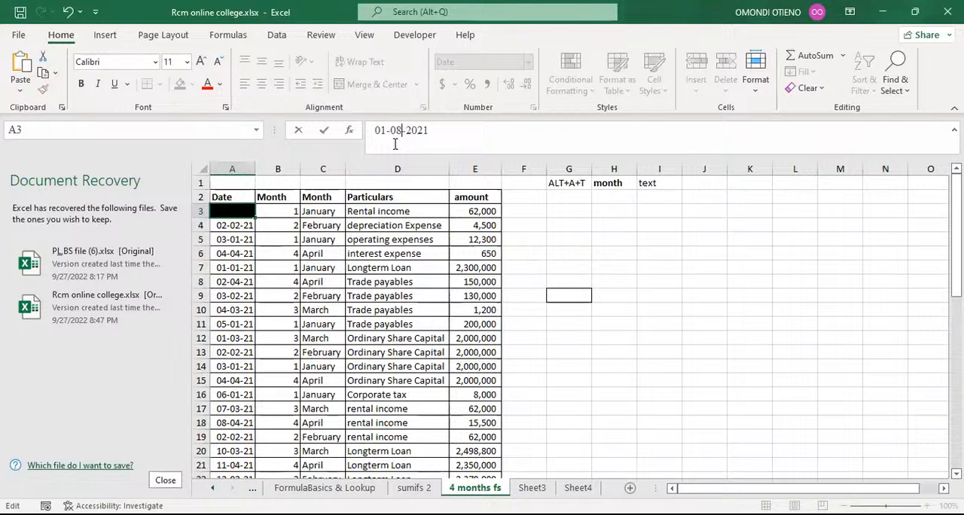
key("Return")
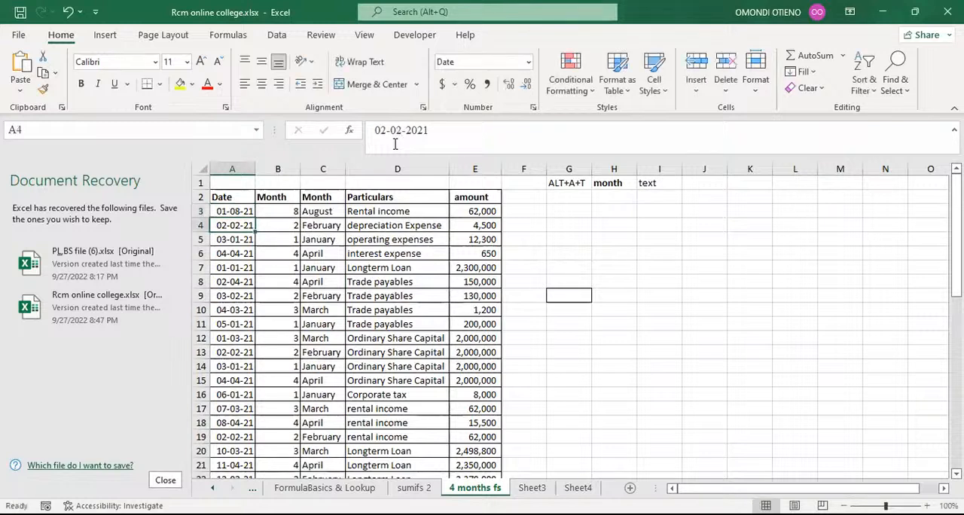
Step: Enter '@ as a text entry in cell G3
left_click(327, 208)
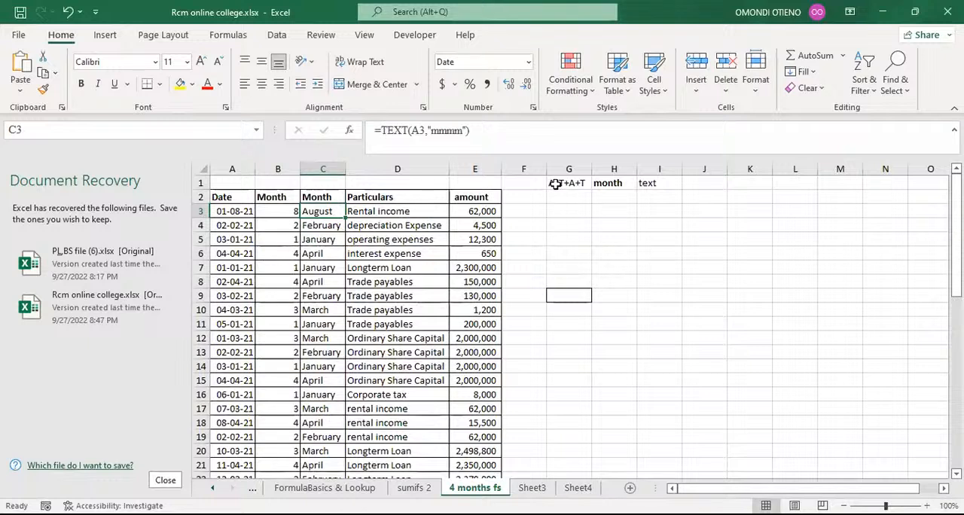
left_click(572, 213)
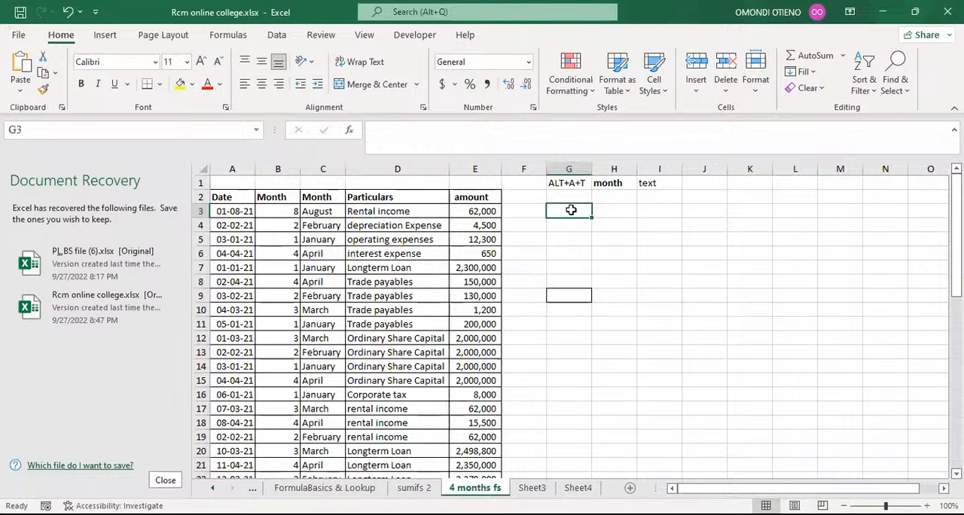
type("'")
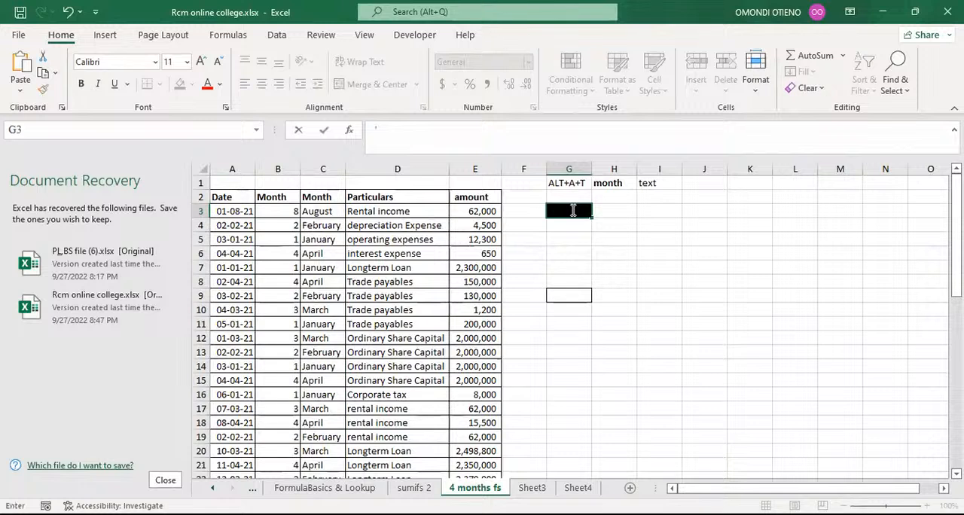
type("@")
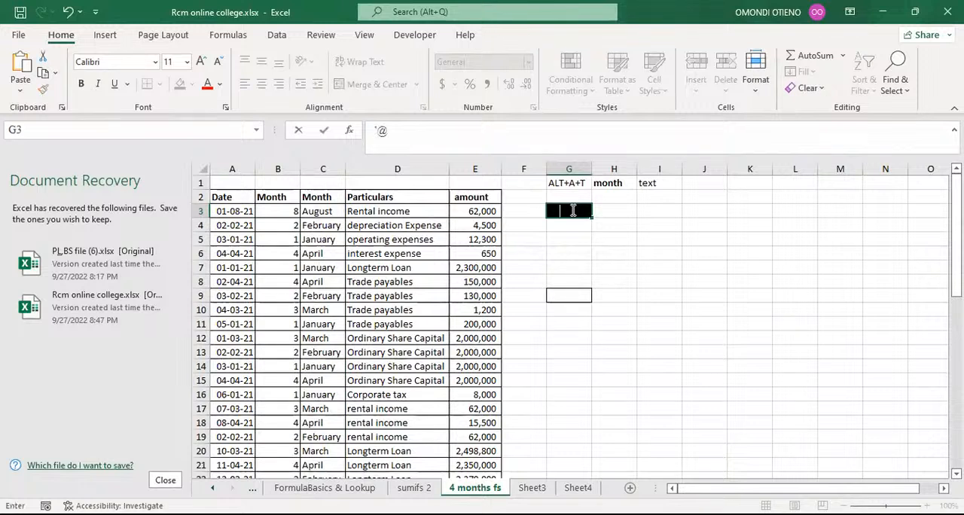
key("Return")
left_click(566, 210)
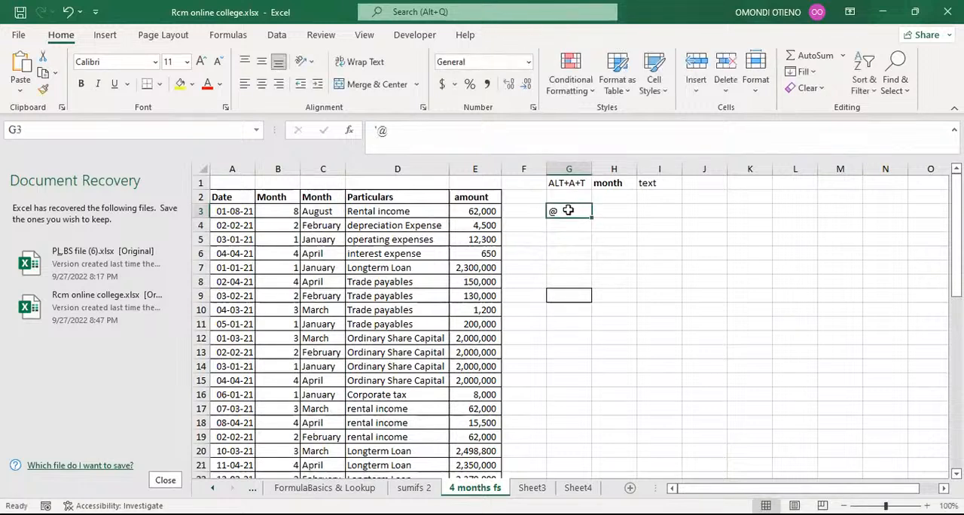
Step: Enlarge the font of the @ in cell G3 to 18 points
left_click(381, 131)
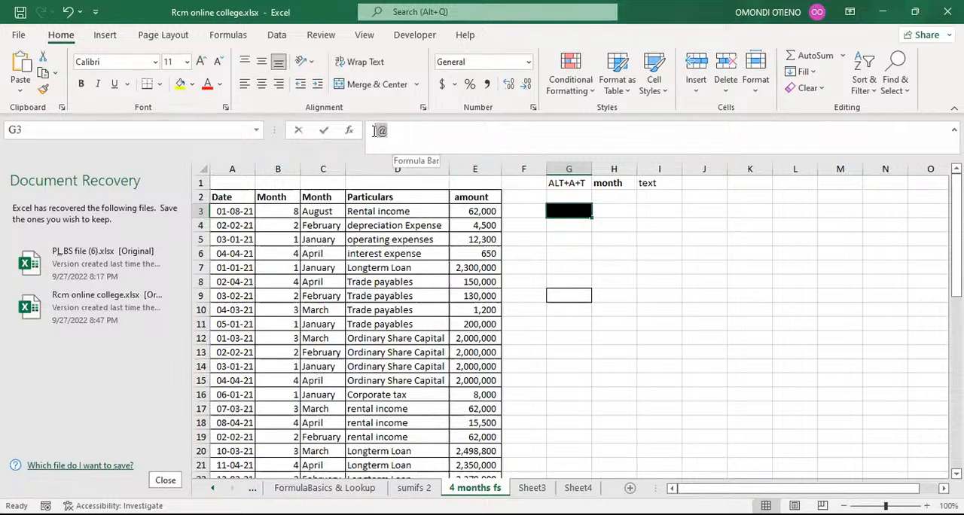
left_click(201, 66)
left_click(201, 66)
left_click(201, 65)
left_click(201, 66)
left_click(201, 65)
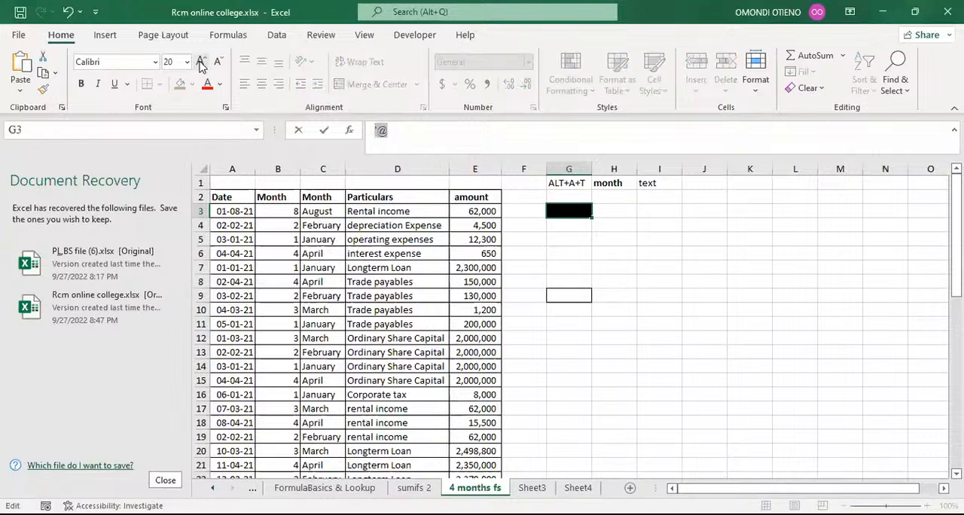
left_click(201, 65)
left_click(201, 65)
left_click(218, 68)
left_click(219, 67)
left_click(218, 67)
key("Return")
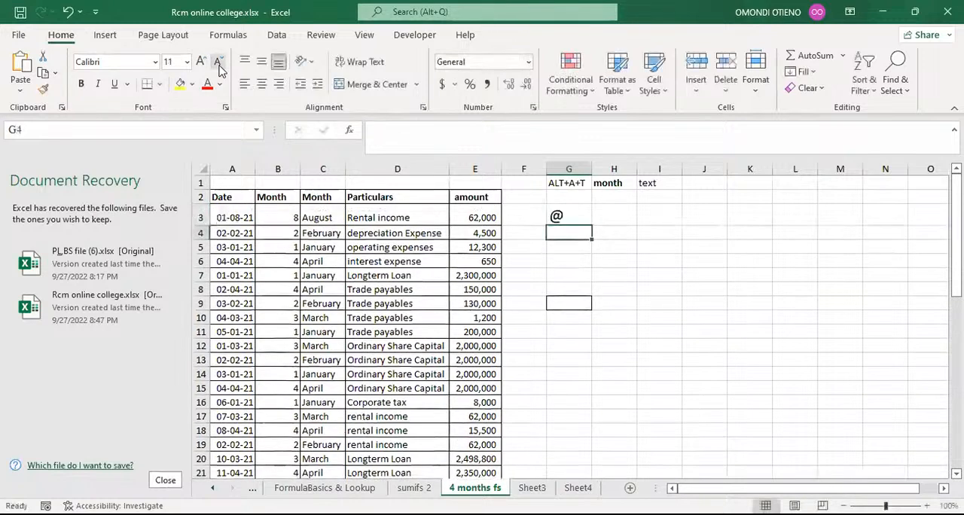
left_click(566, 217)
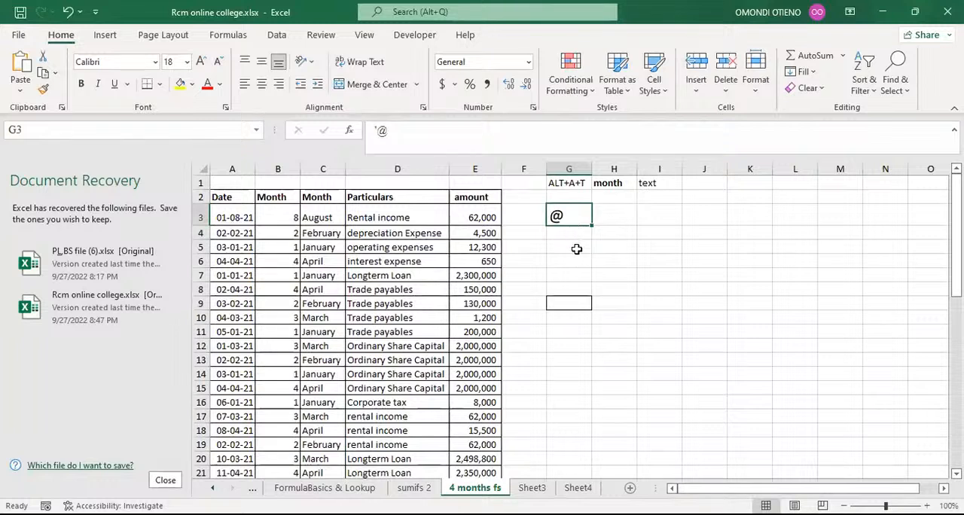
Step: Change the C3 formula to =TEXT(A3,"mmm") and copy it down the Month column
left_click(576, 248)
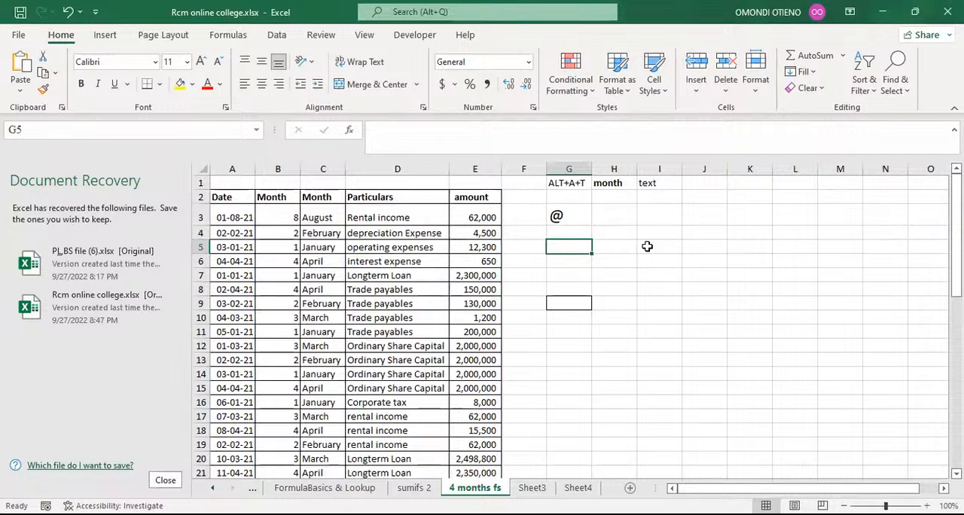
left_click(319, 218)
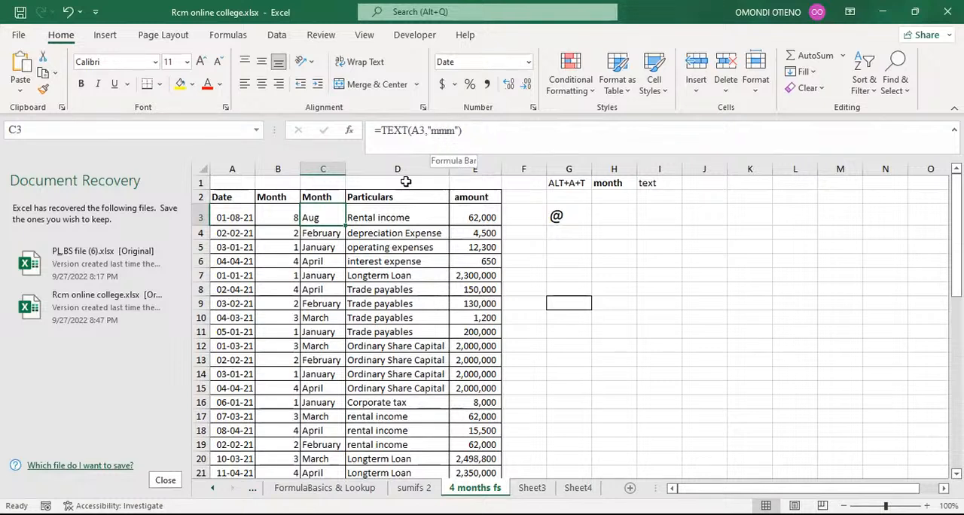
double_click(345, 225)
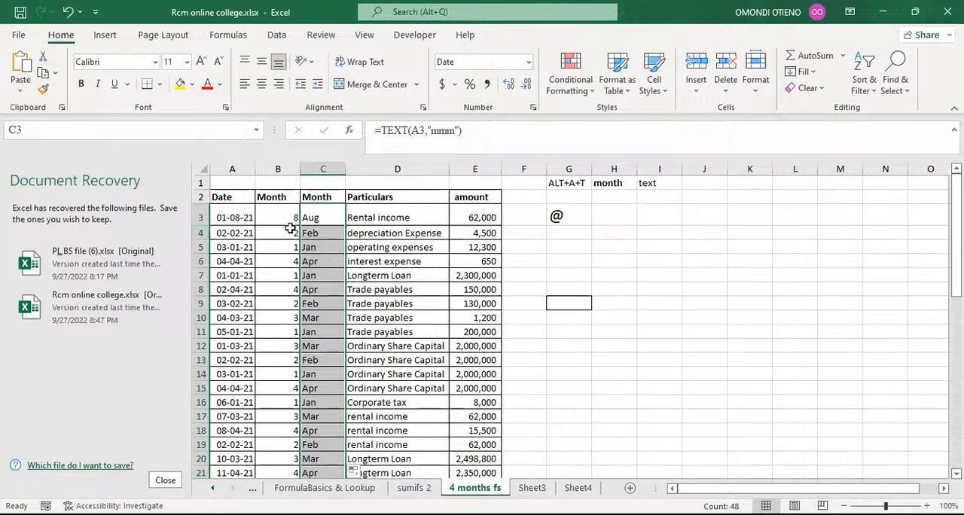
Step: Clear the formula in cell C3 and confirm the cell
left_click(330, 215)
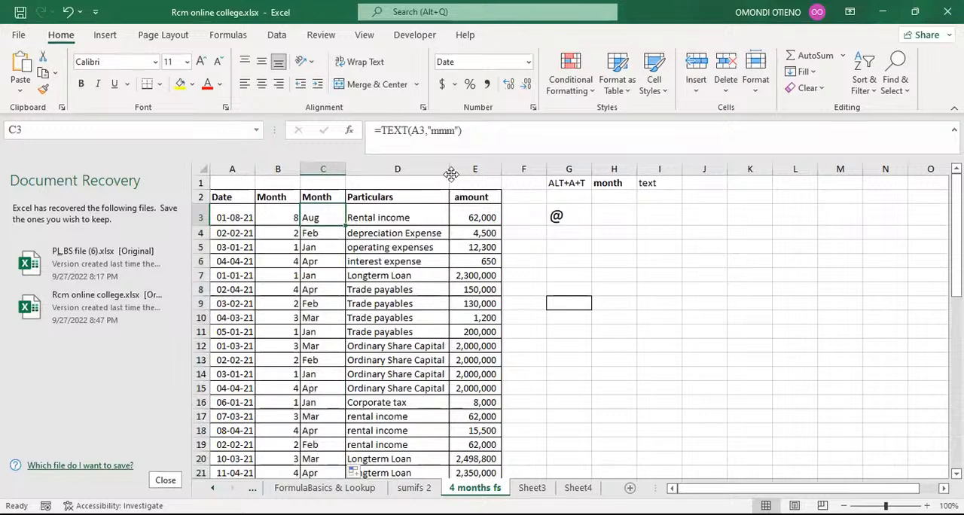
key("BackSpace")
key("Return")
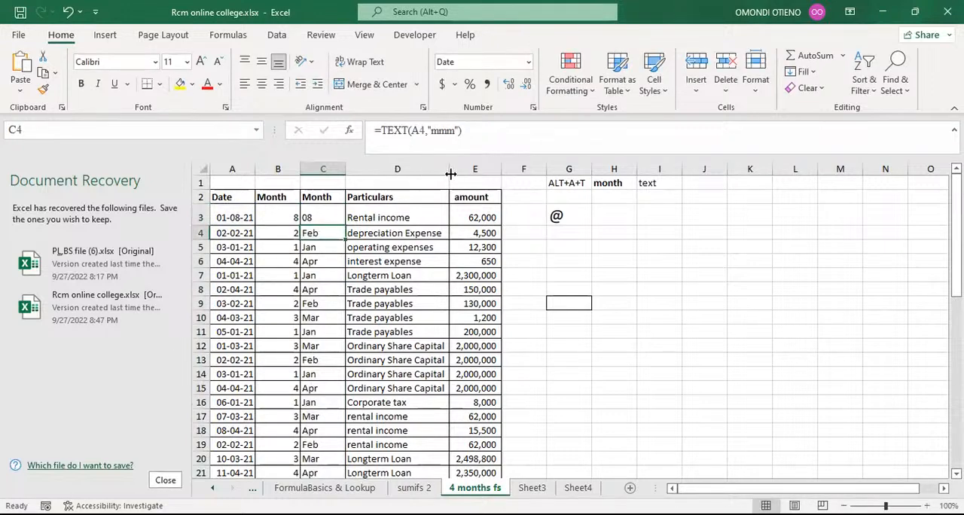
Step: Undo the recent changes to the Month column formulas and cell G3
left_click(332, 210)
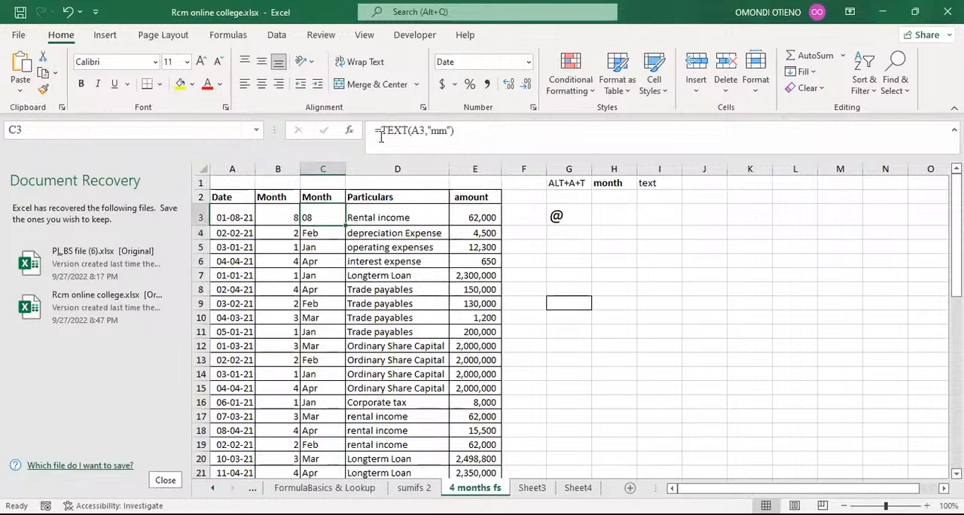
left_click(69, 15)
left_click(69, 15)
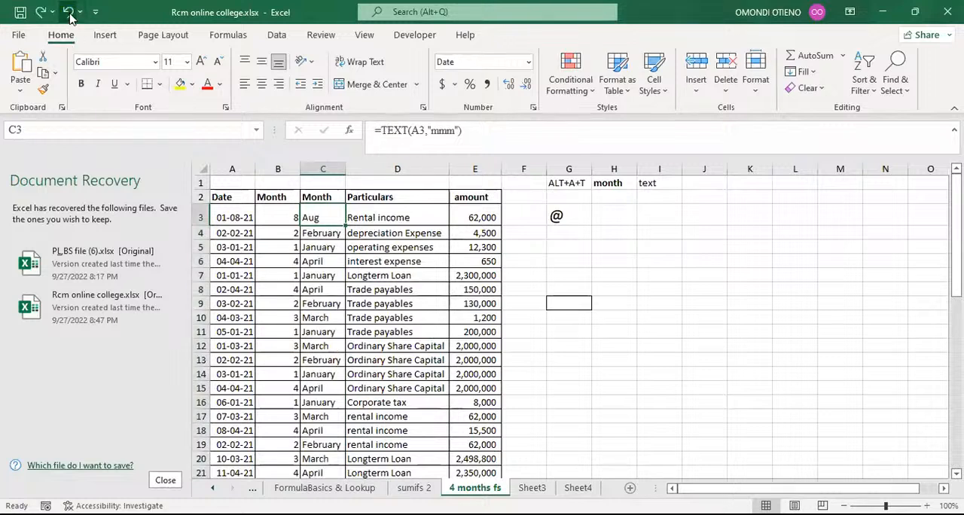
left_click(69, 15)
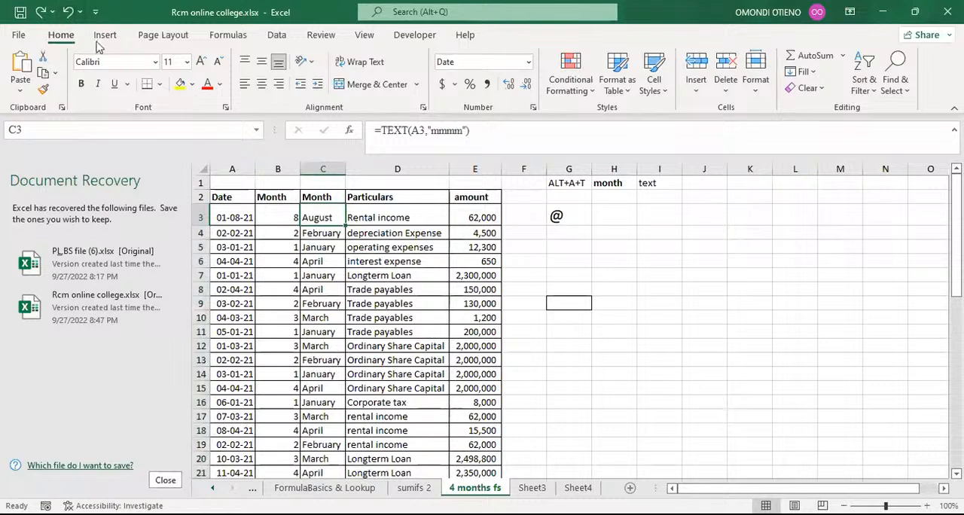
left_click(69, 15)
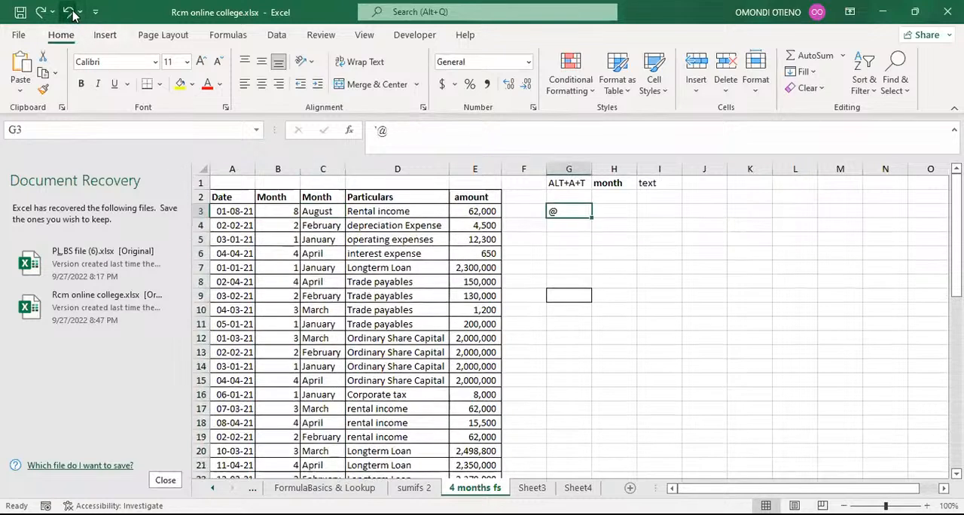
left_click(69, 15)
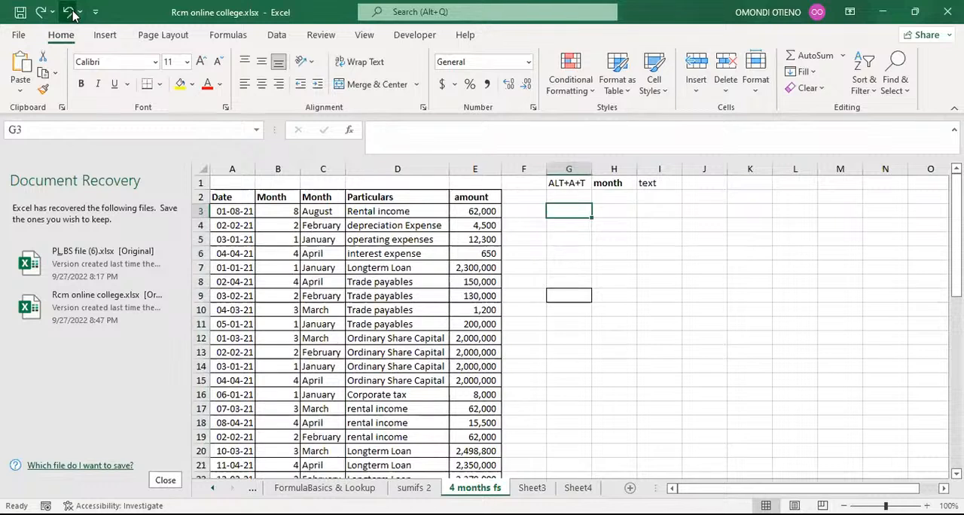
left_click(71, 13)
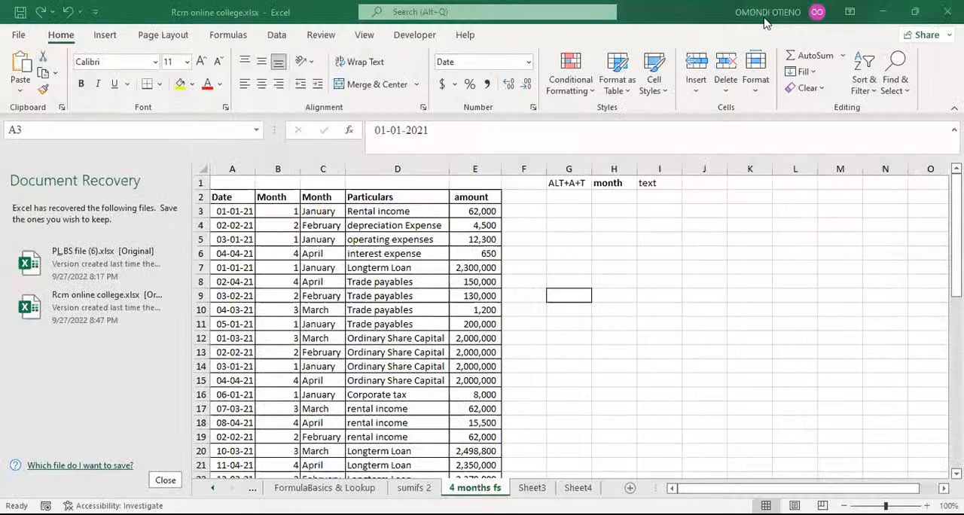
Step: Delete the numeric Month column B from the table
left_click(277, 167)
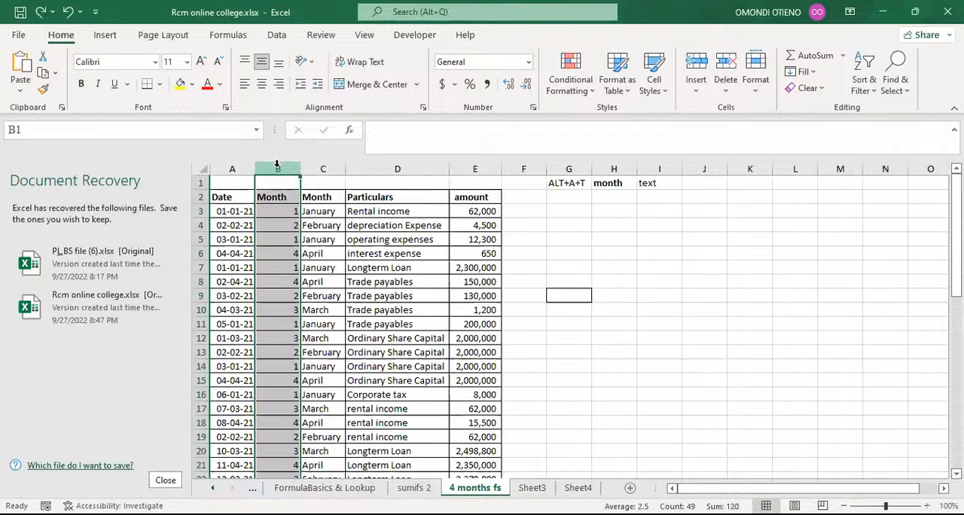
key("ctrl+minus")
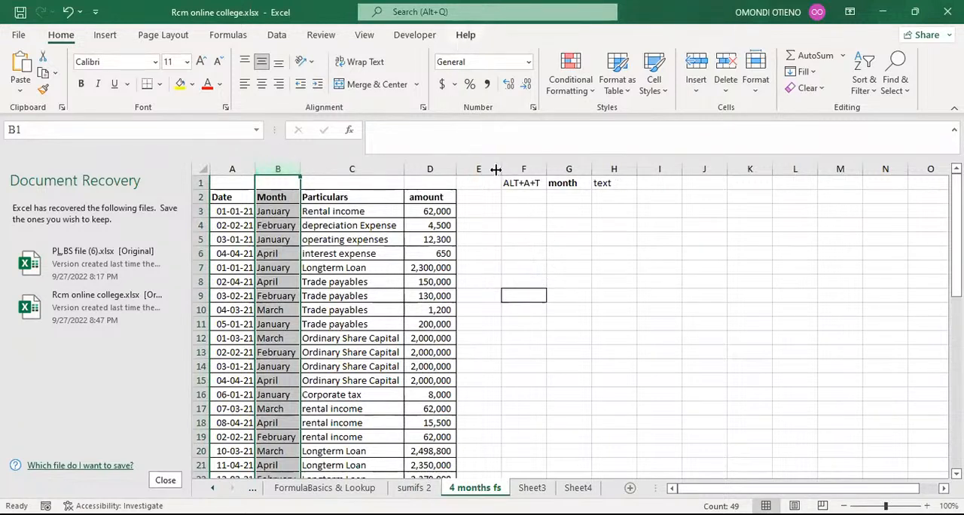
left_click(549, 240)
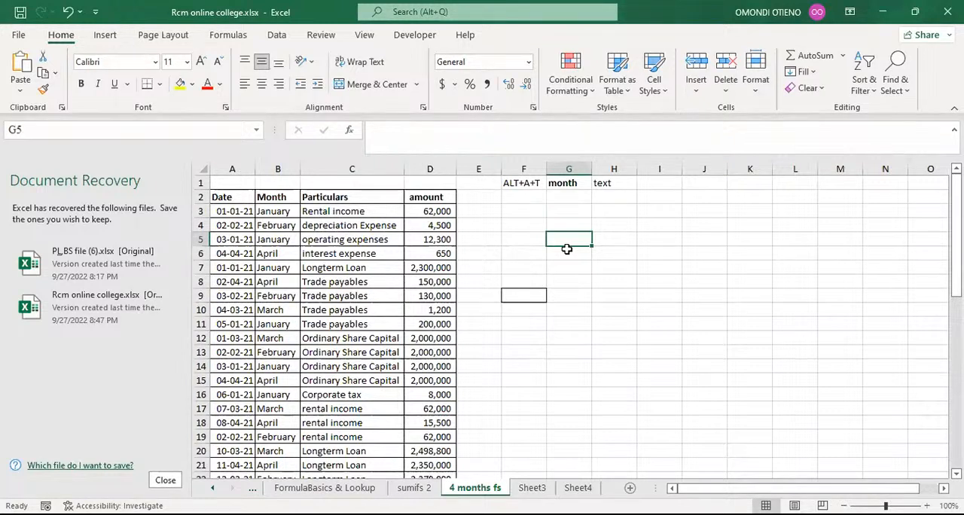
Step: Copy the text Month column and paste it as values into column K
left_click(270, 170)
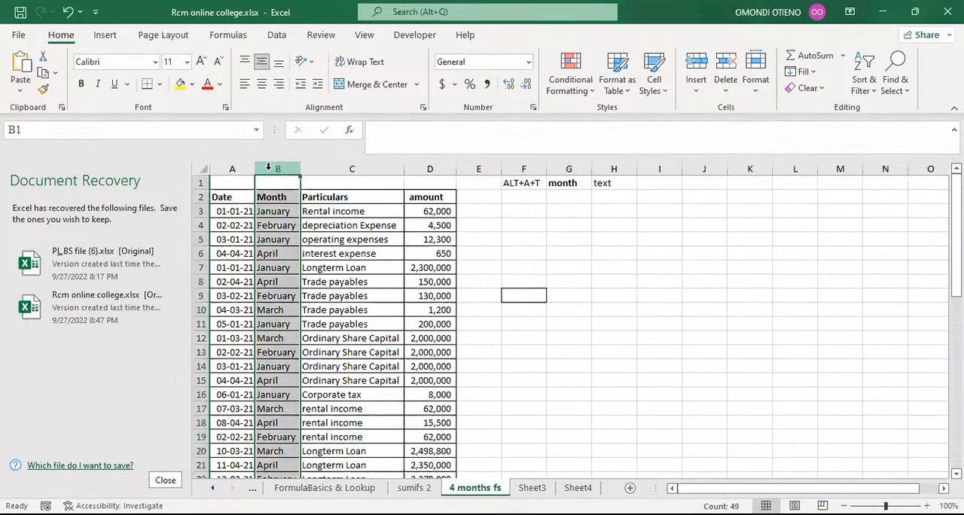
key("ctrl+c")
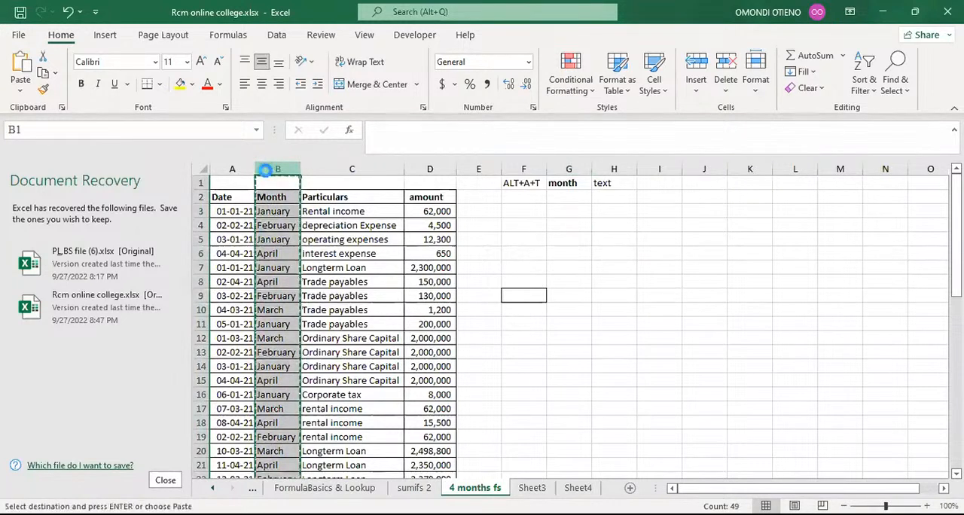
left_click(697, 167)
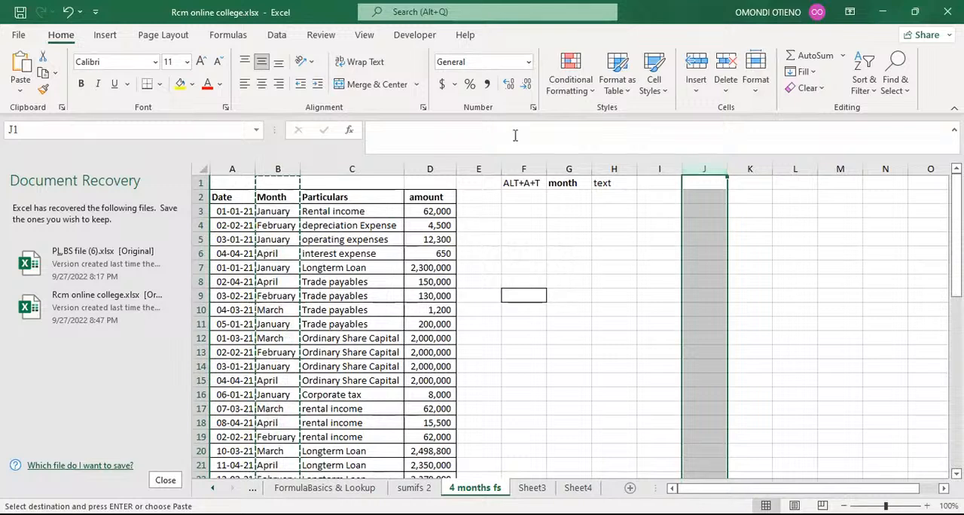
left_click(274, 210)
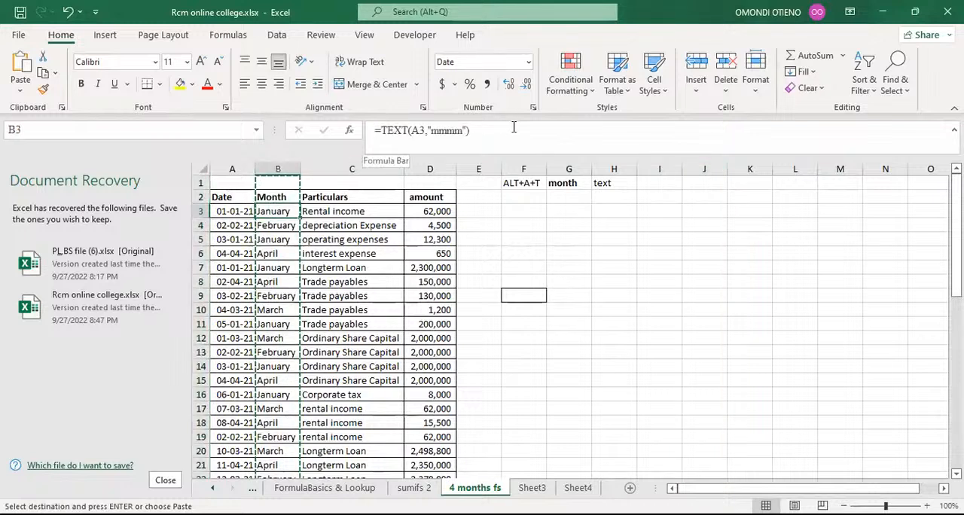
left_click(737, 169)
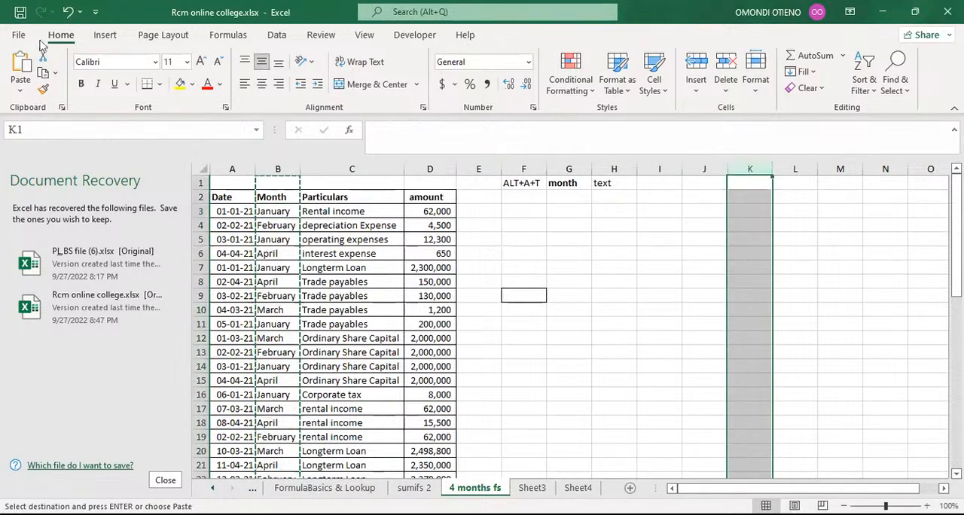
left_click(22, 66)
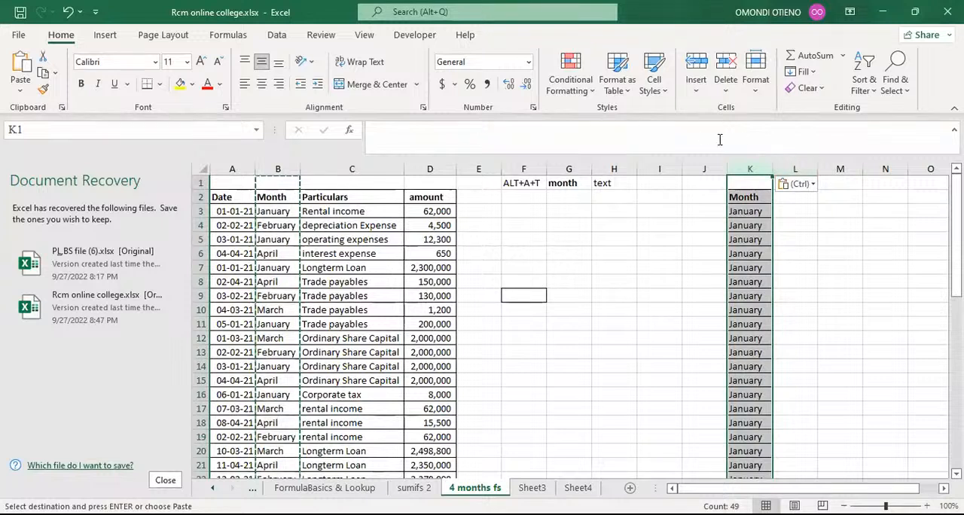
left_click(68, 14)
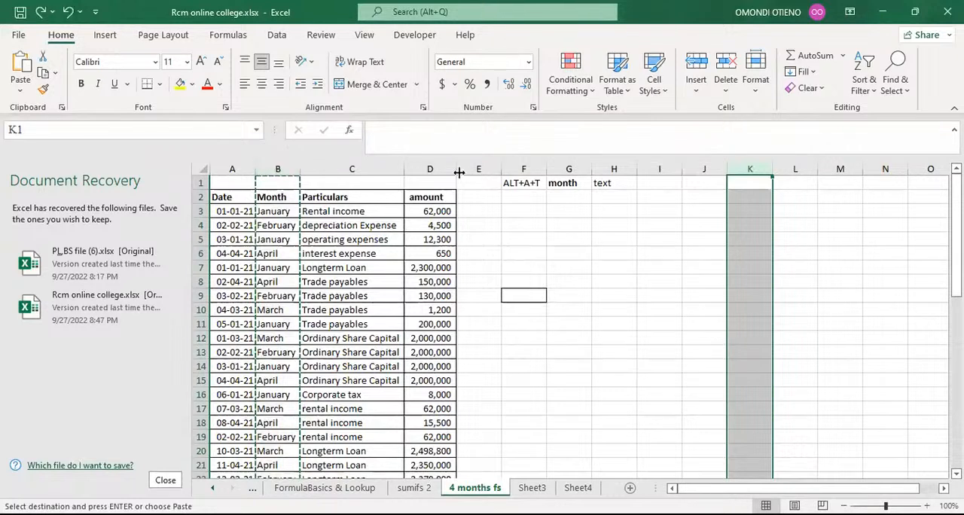
left_click(21, 91)
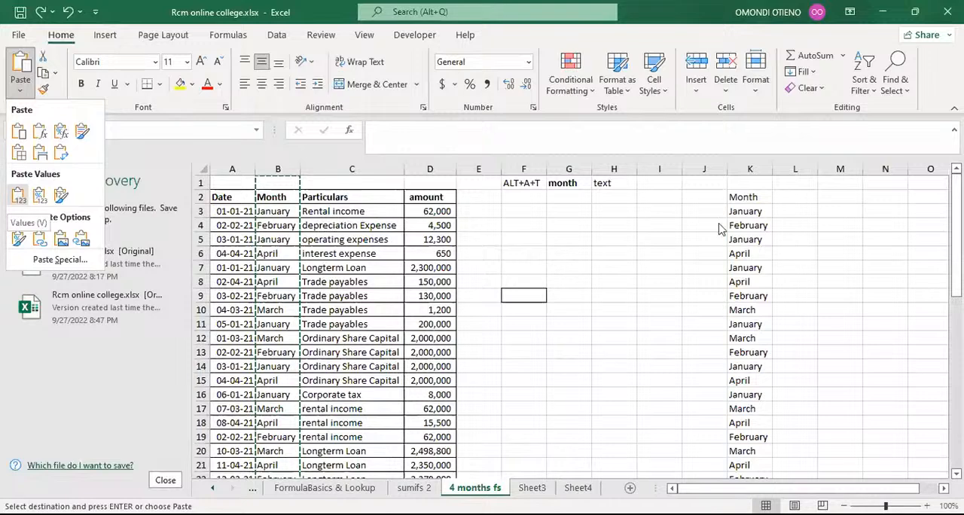
left_click(22, 197)
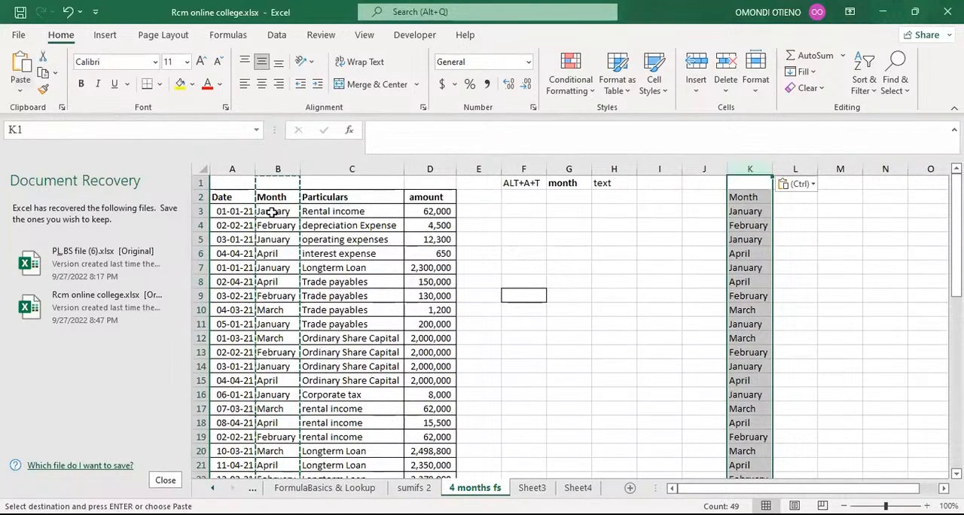
Step: Compare the pasted month values in column K with the Month column formulas
left_click(756, 213)
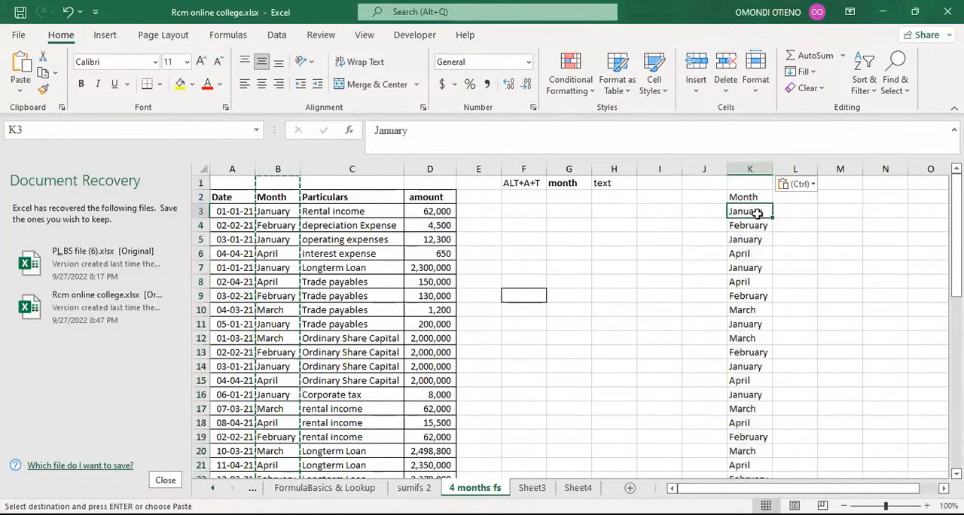
left_click(749, 240)
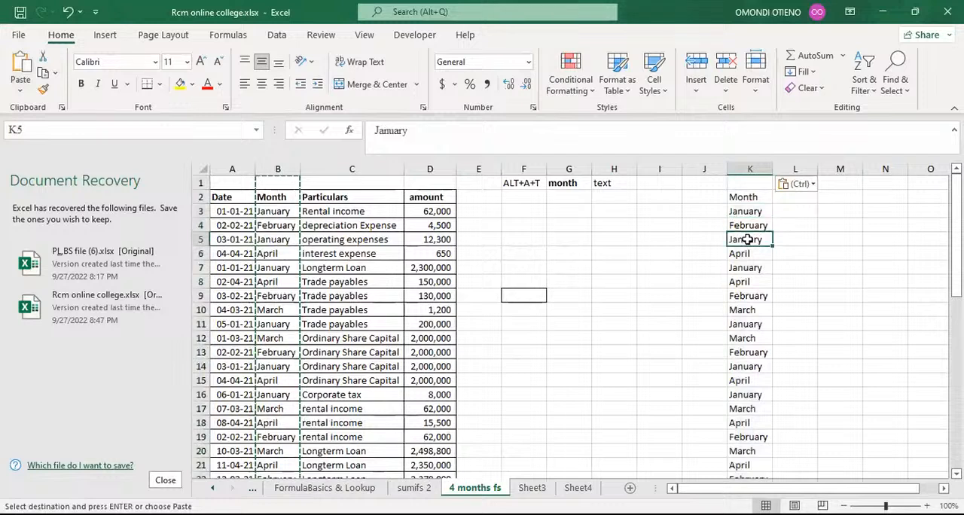
left_click(267, 213)
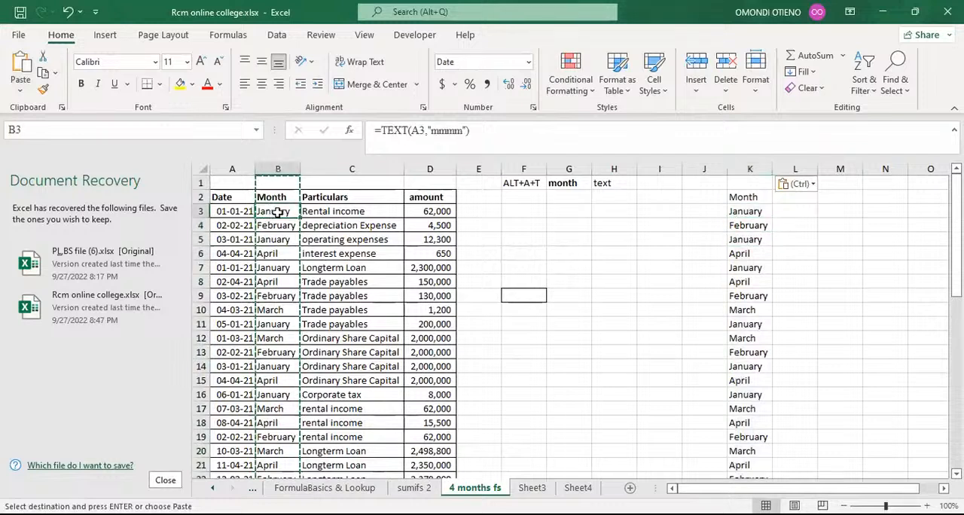
left_click(748, 213)
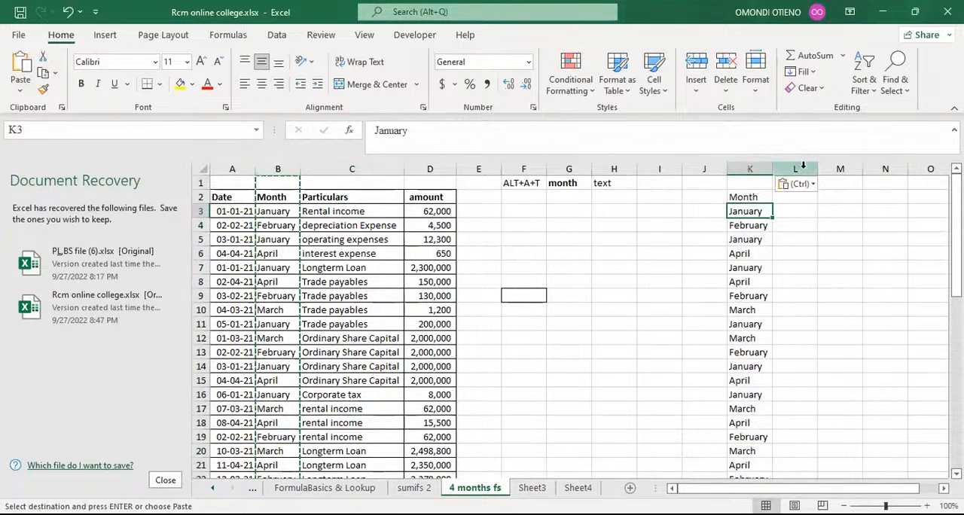
Step: Remove duplicate months from column K, treating its first row as a header
left_click(750, 167)
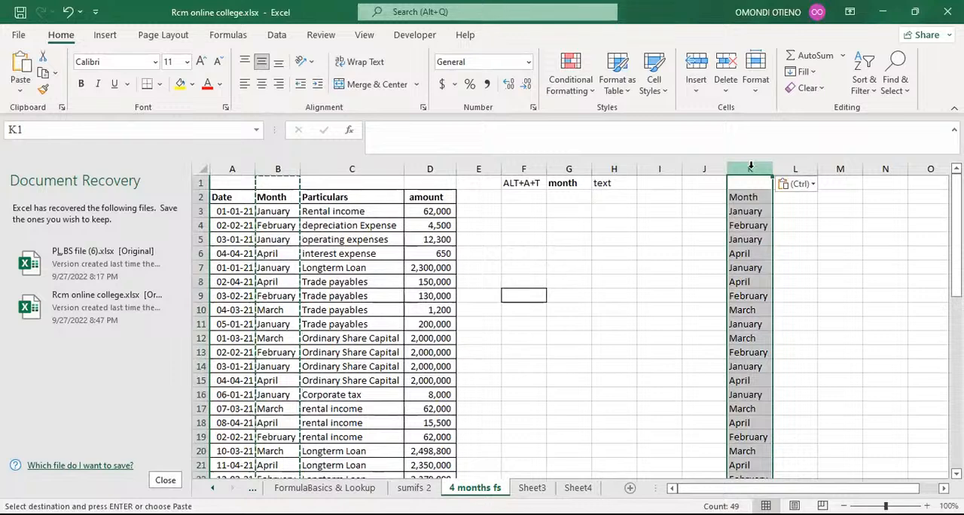
left_click(276, 35)
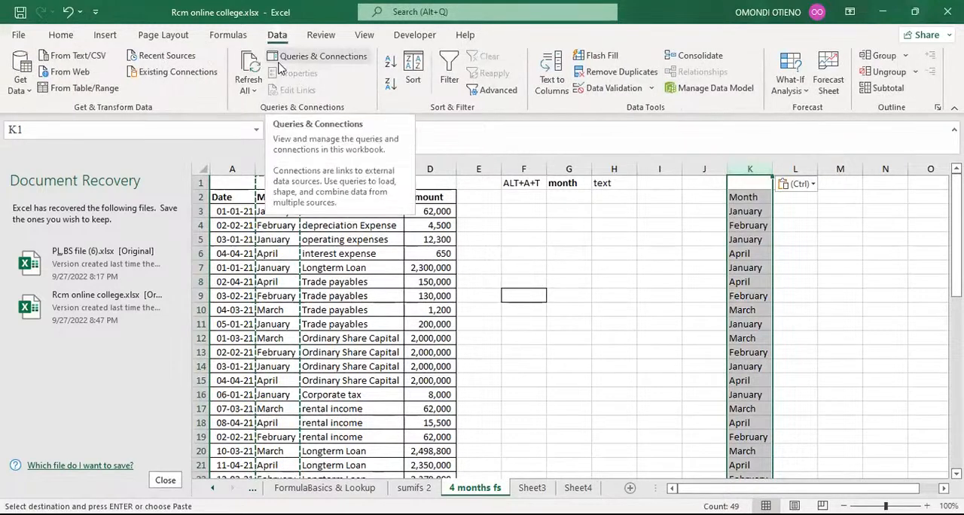
left_click(636, 73)
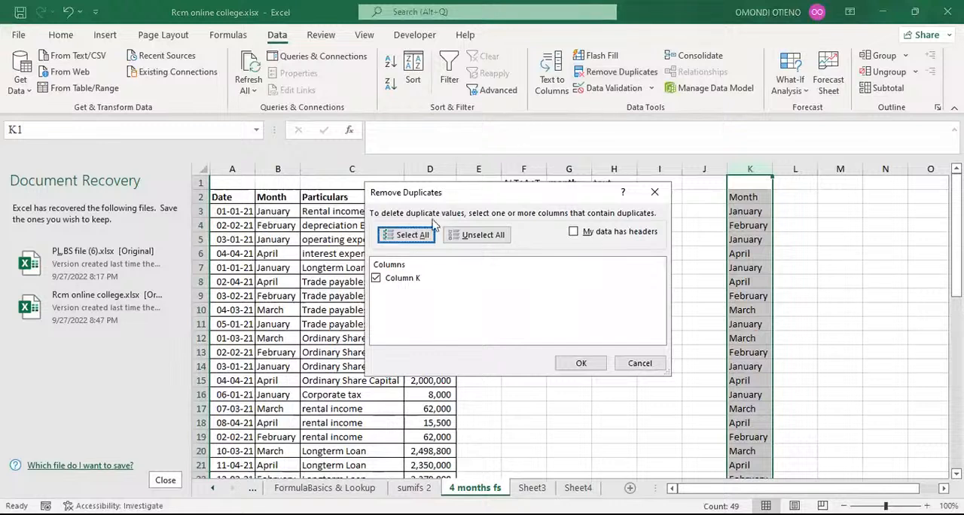
left_click(572, 233)
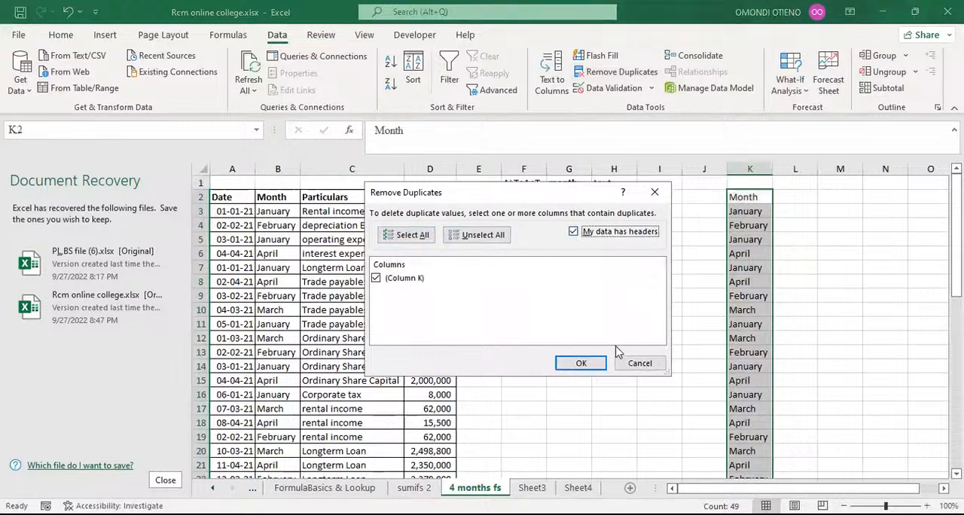
left_click(581, 364)
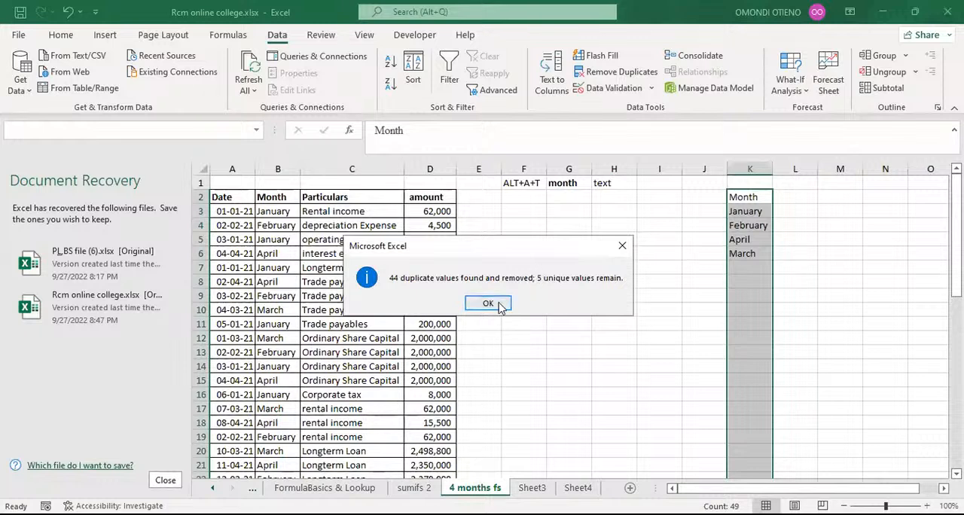
key("Return")
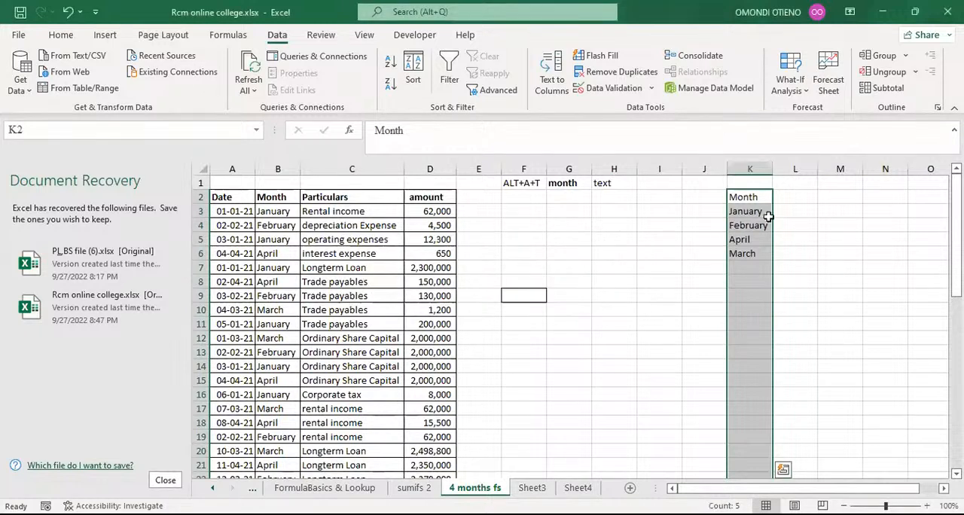
Step: Undo the duplicate removal in column K
left_click_drag(785, 211, 752, 248)
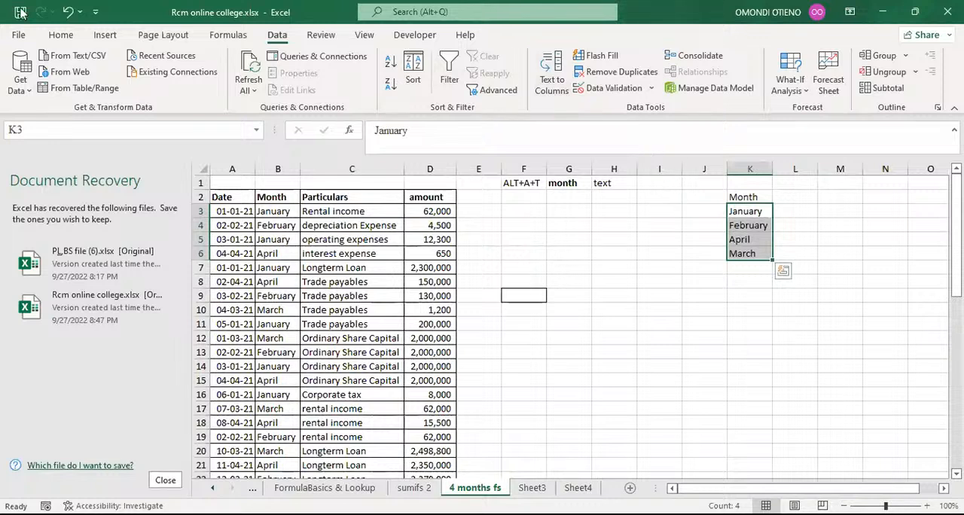
left_click(67, 12)
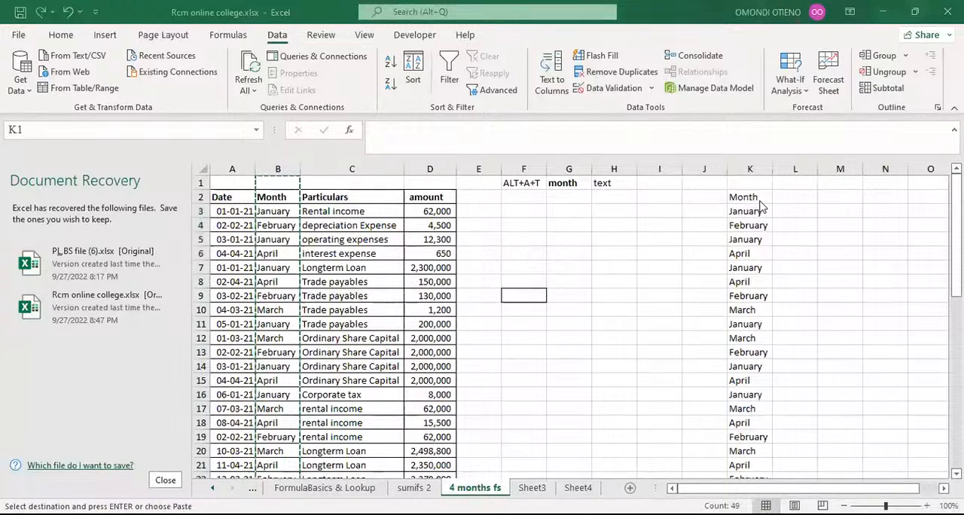
left_click(636, 252)
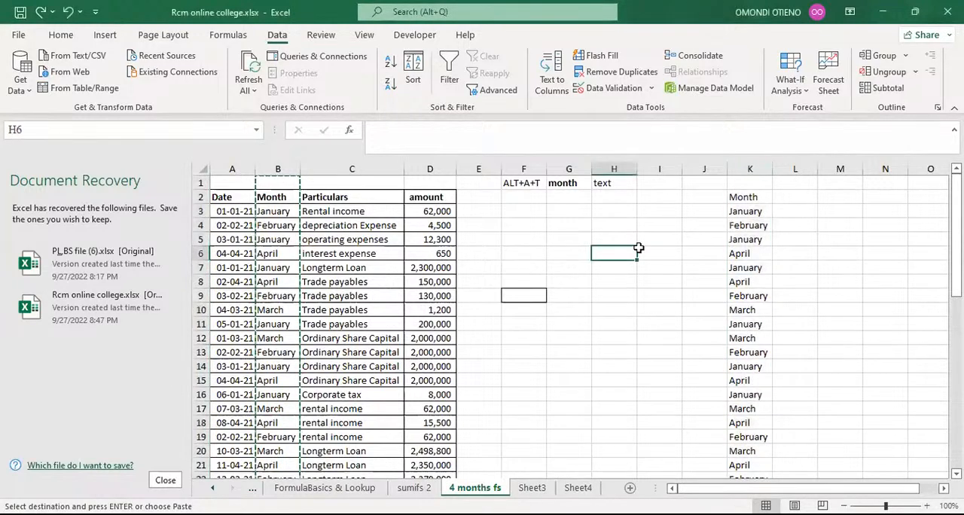
key("ctrl+v")
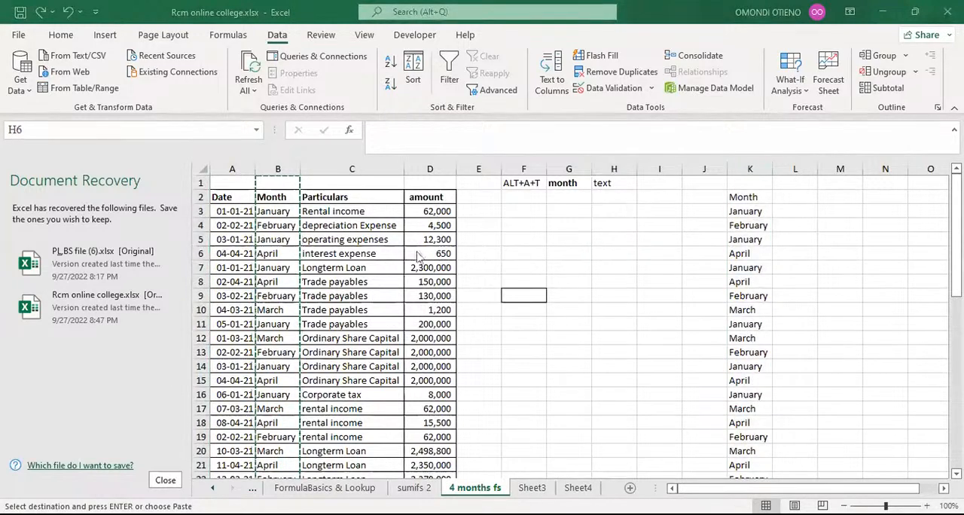
Step: Remove duplicates from column K again with its first row treated as a header, and undo the removal
left_click(748, 166)
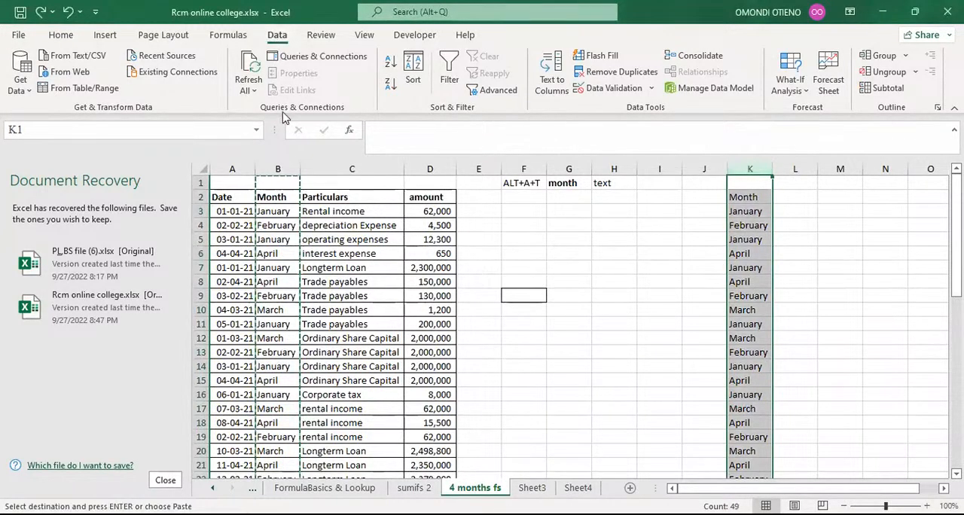
left_click(630, 73)
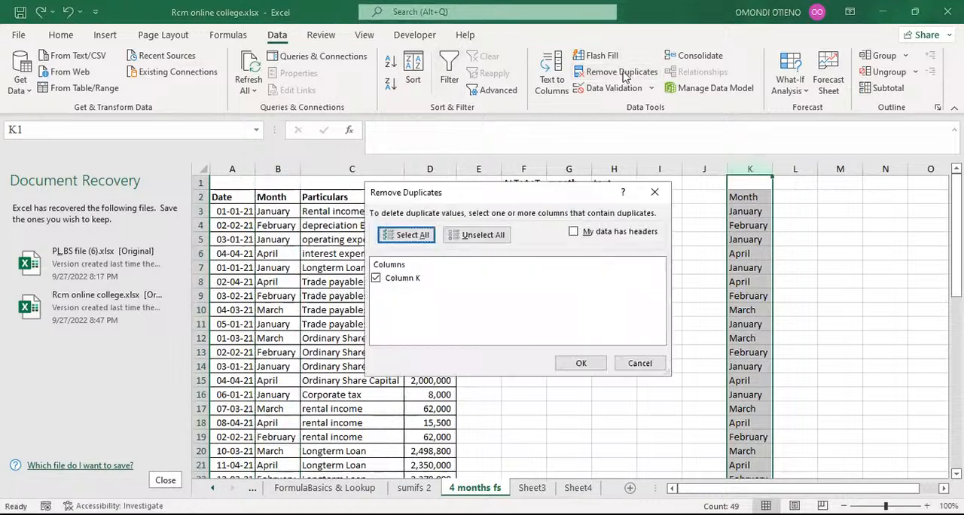
left_click(573, 233)
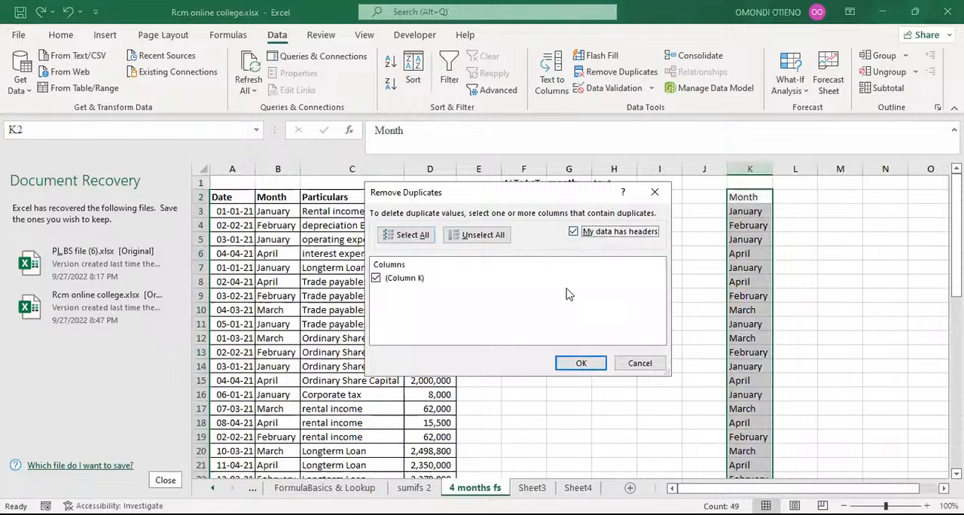
left_click(578, 365)
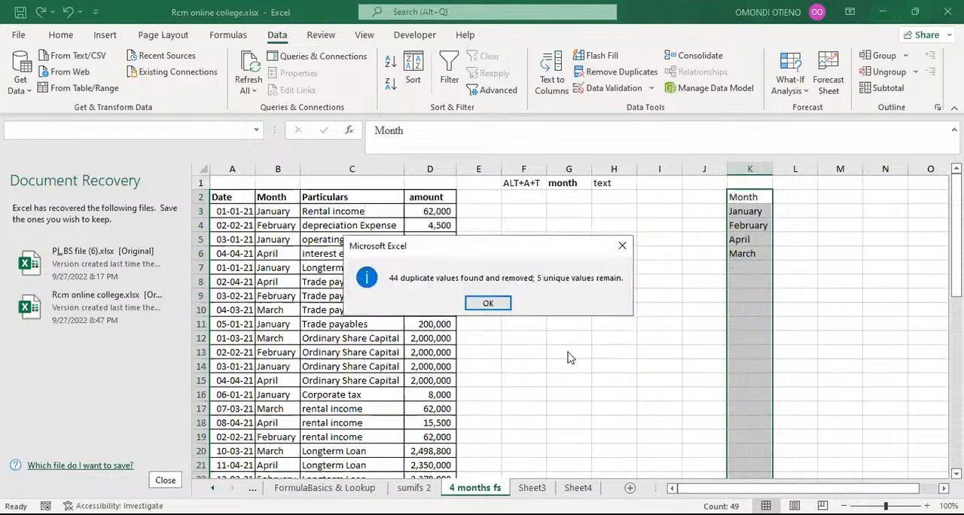
left_click(489, 303)
left_click(67, 12)
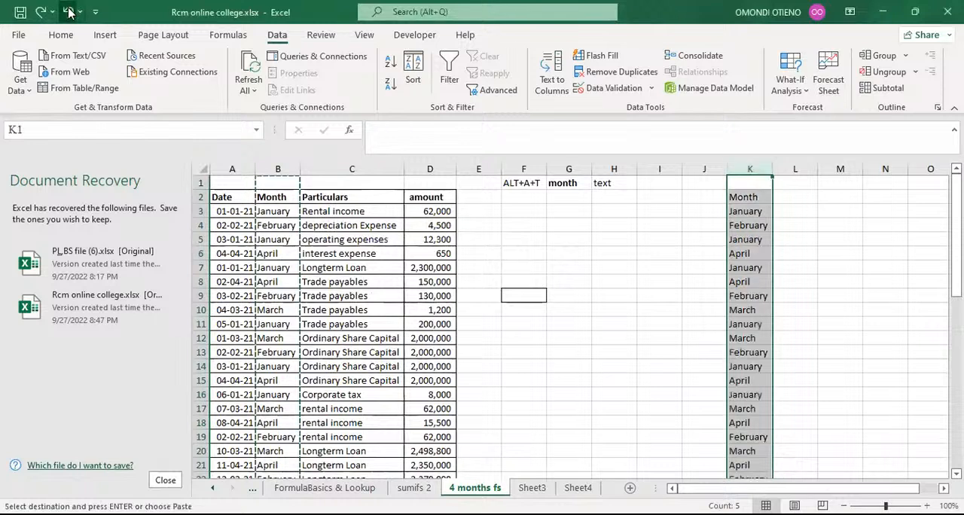
Step: Remove duplicate months from the whole of column K without treating the first row as a header
left_click(548, 199)
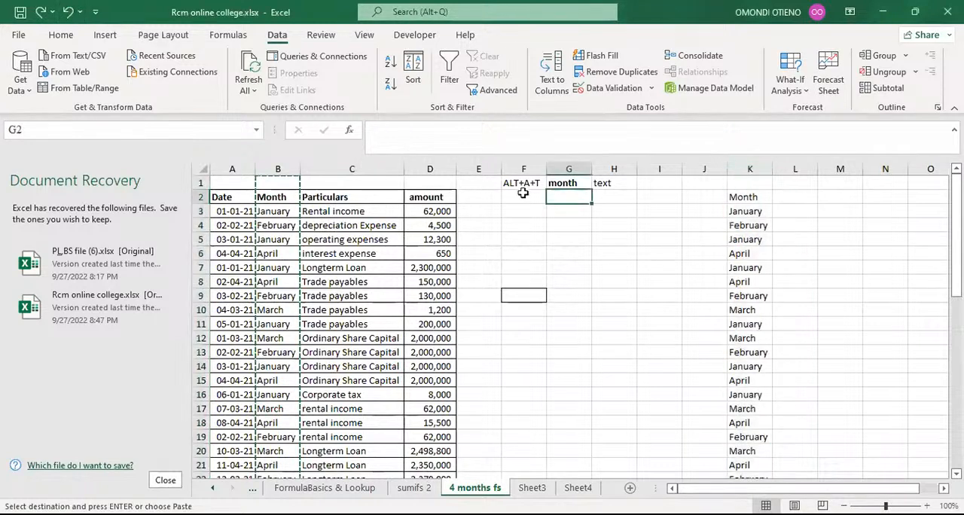
left_click(518, 183)
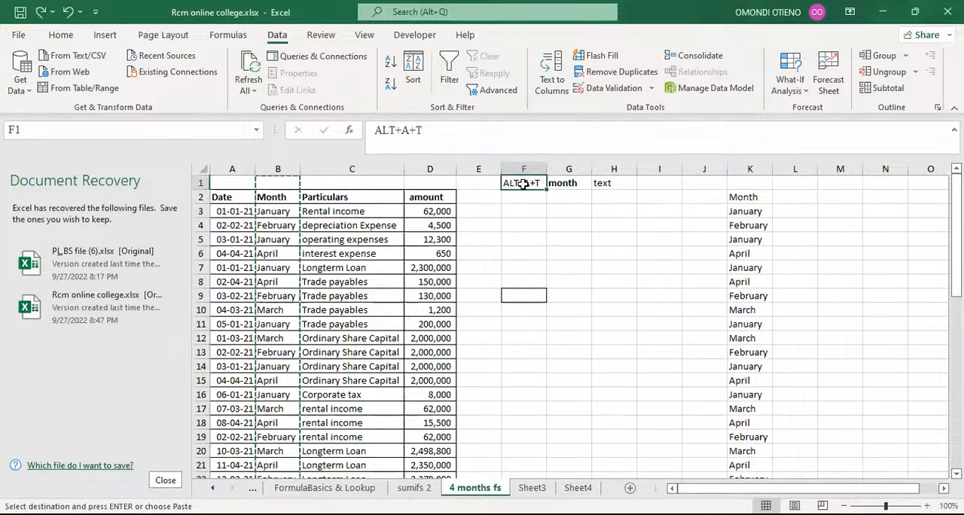
left_click(529, 207)
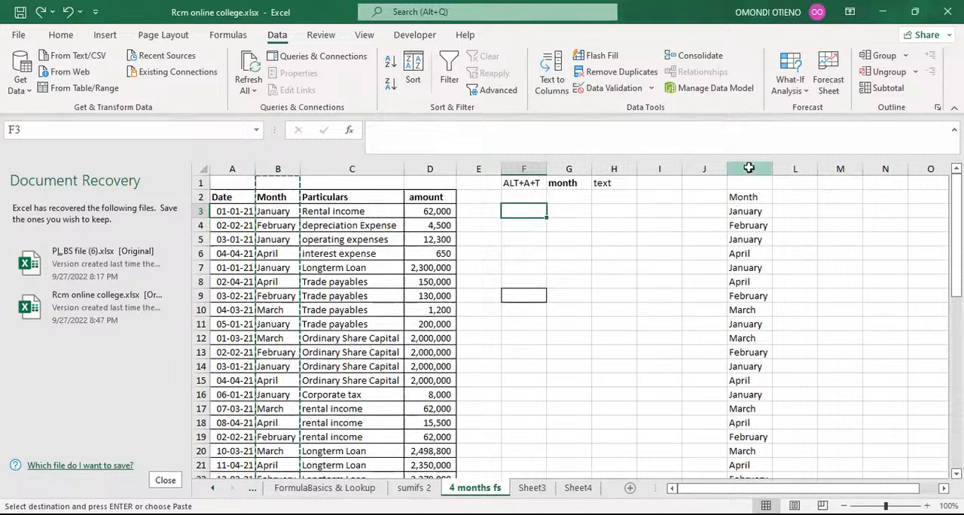
left_click(749, 167)
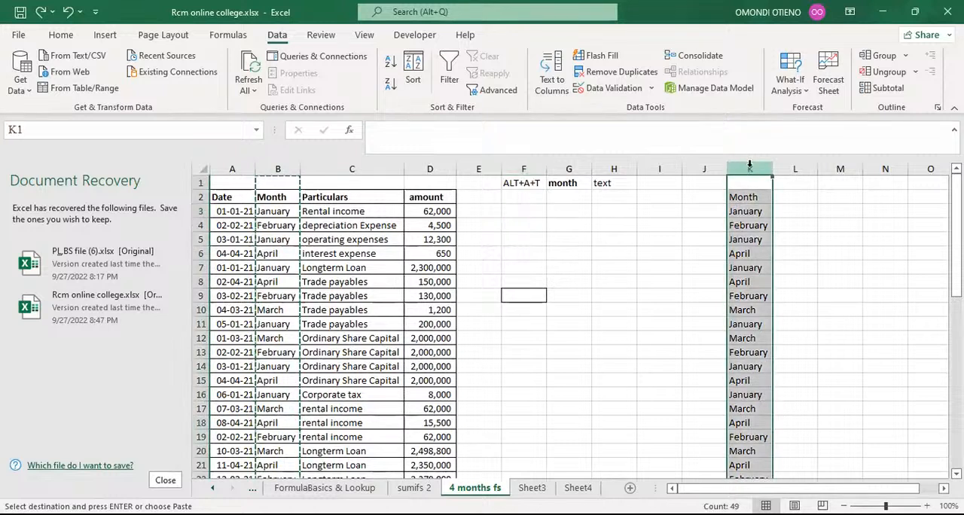
key("alt+a")
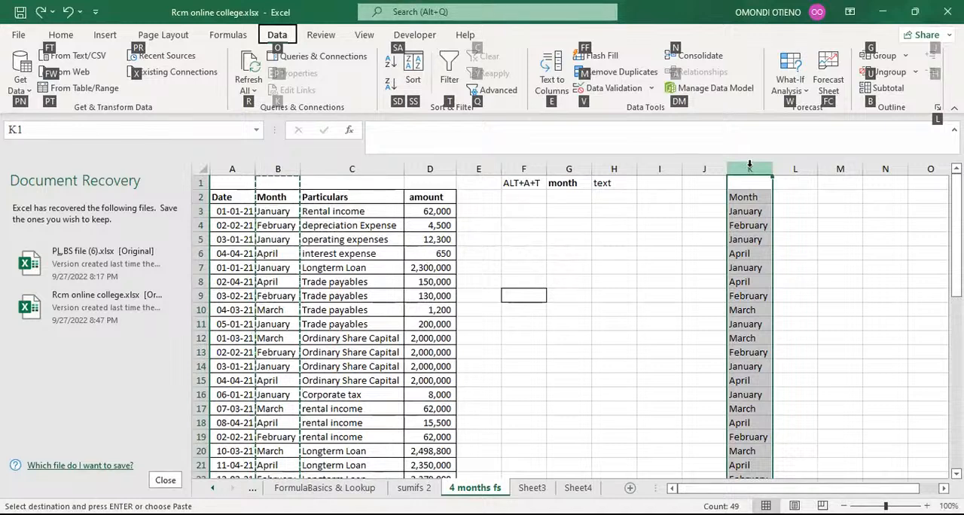
key("m")
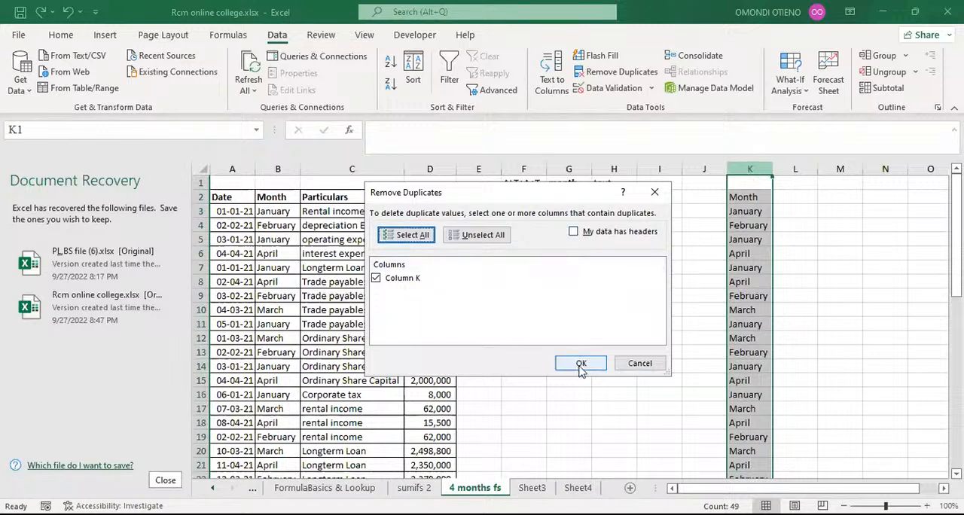
key("Tab")
key("Tab")
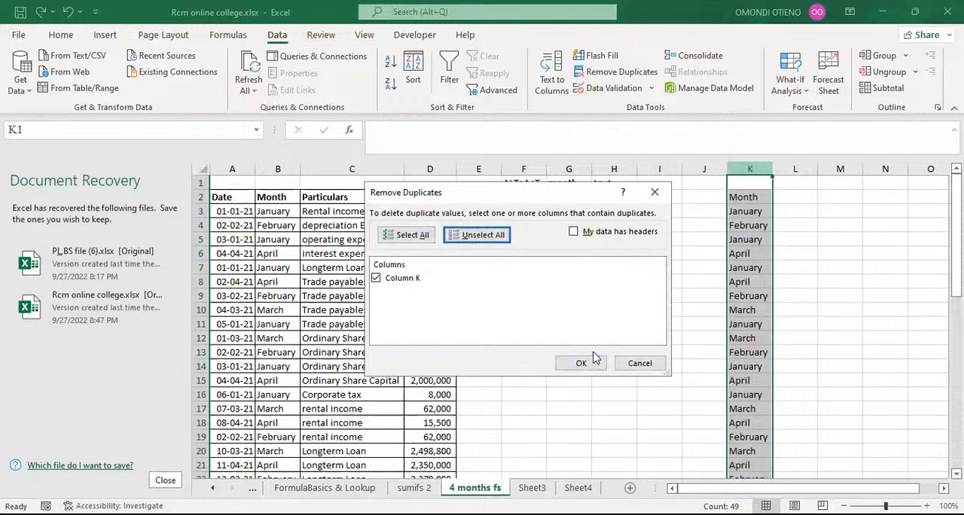
key("Tab")
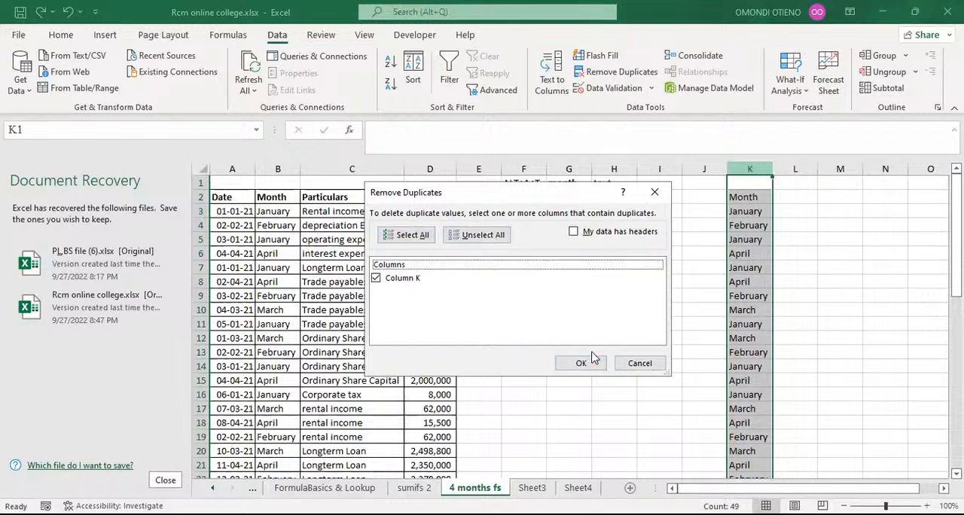
left_click(588, 362)
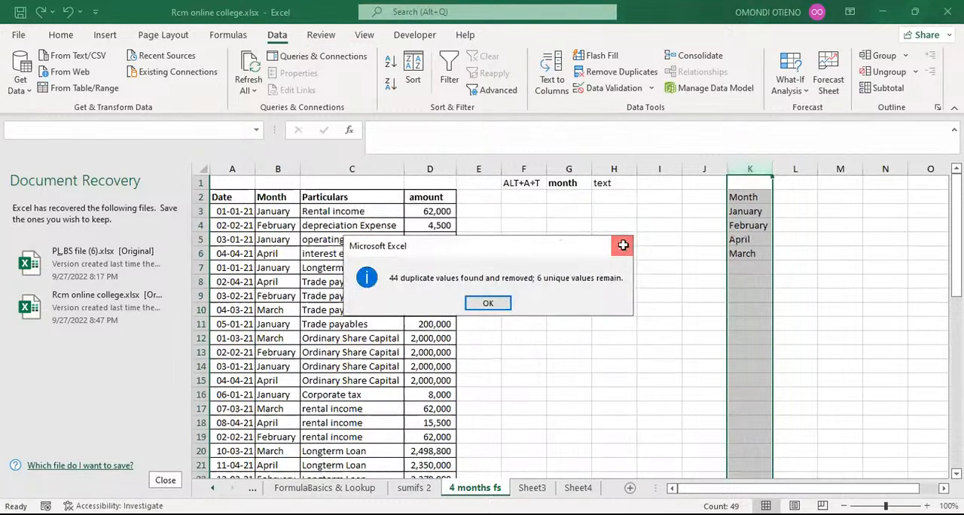
left_click(623, 245)
Step: Enter the note ALT+A+M in cell F3 below the ALT+A+T note
left_click(527, 210)
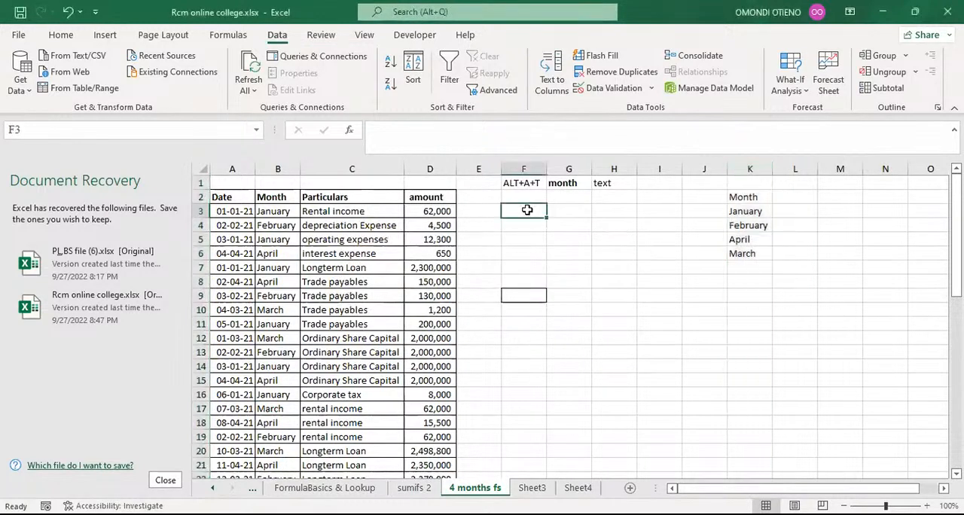
type("A")
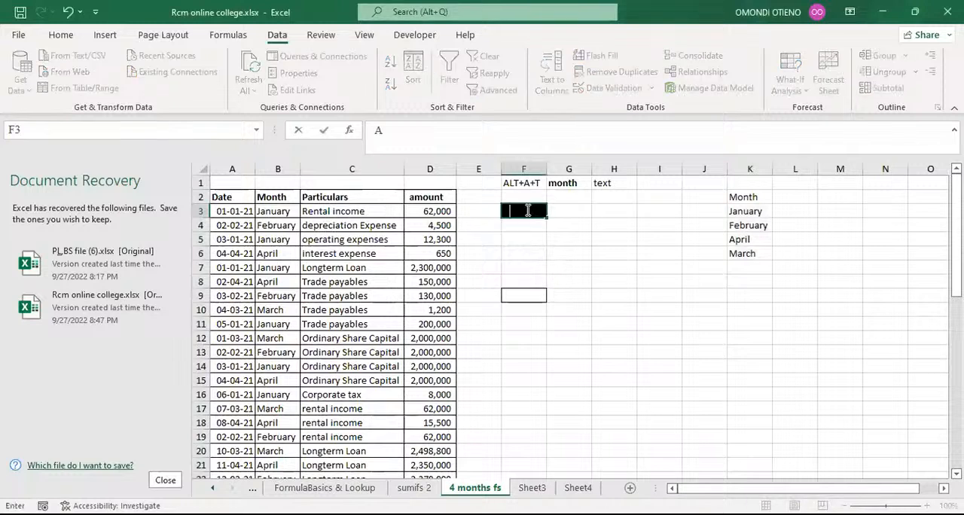
type("LT+A+M")
key("Return")
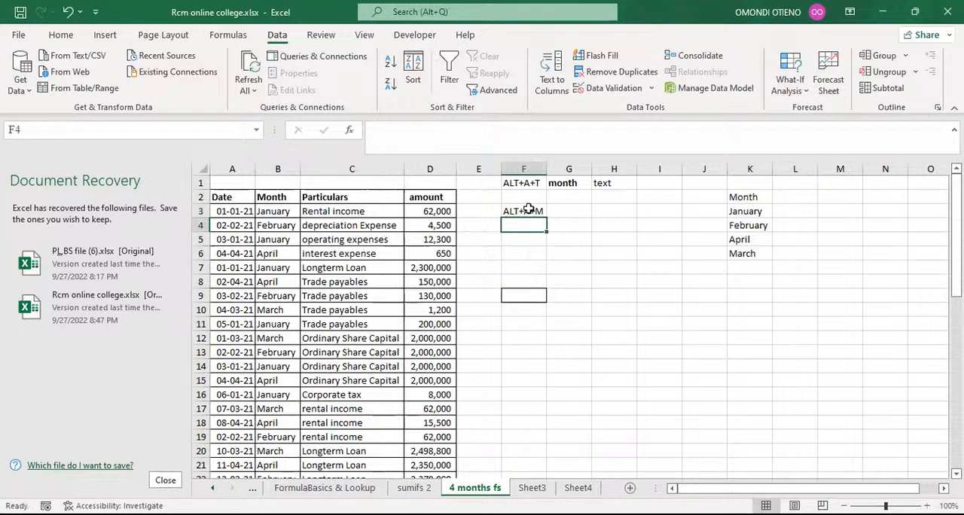
left_click(527, 211)
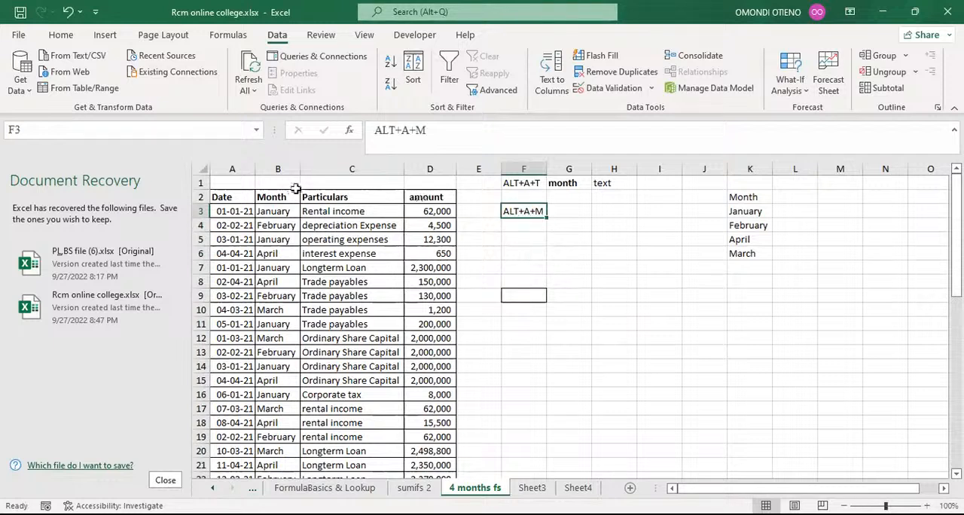
Step: Copy the Month column B and paste it into column L
left_click(280, 169)
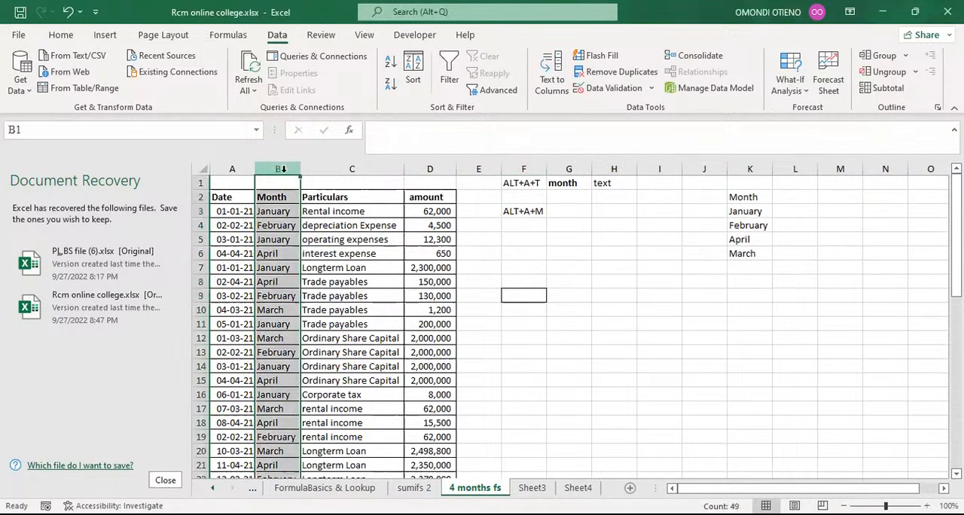
key("ctrl+c")
left_click(795, 169)
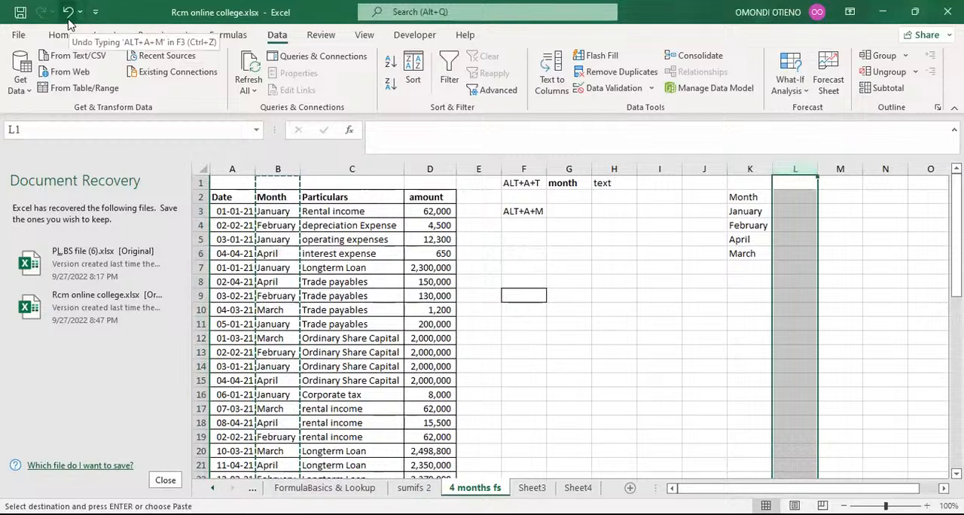
key("alt")
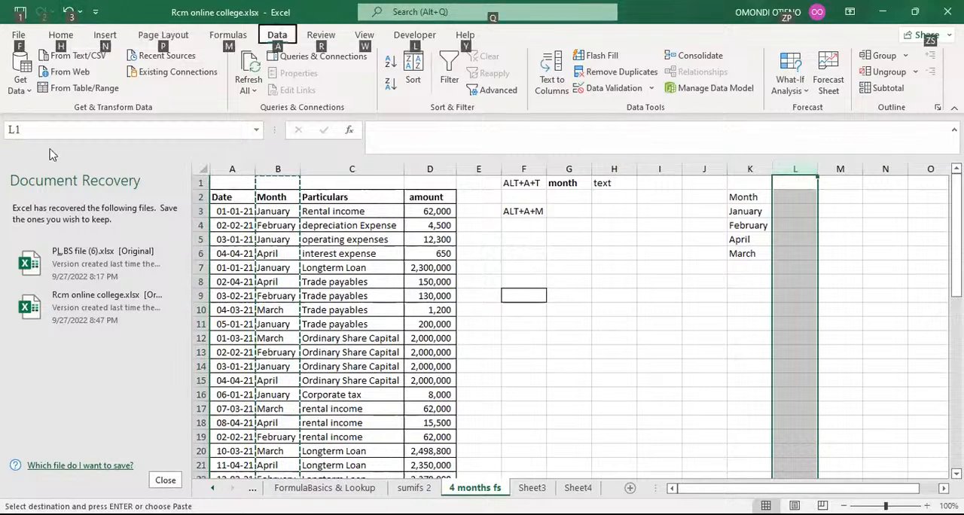
key("h")
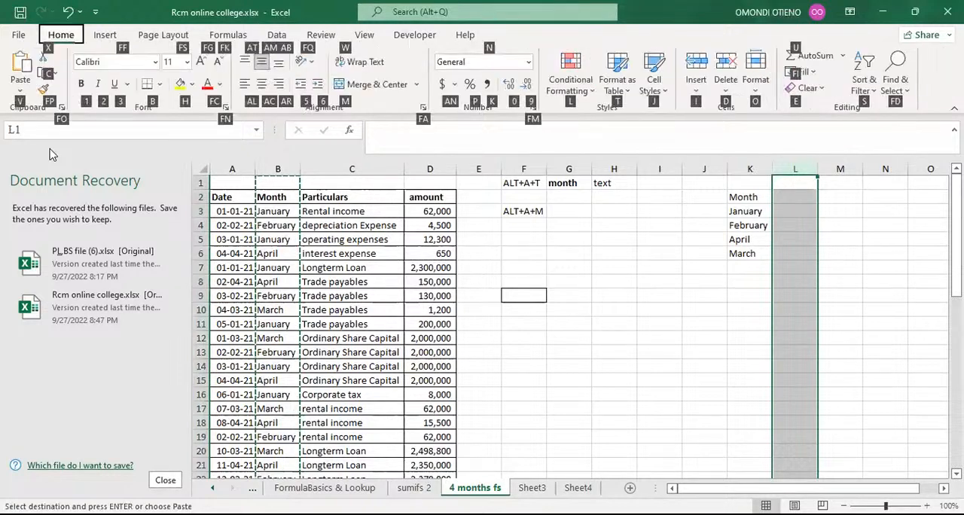
key("v")
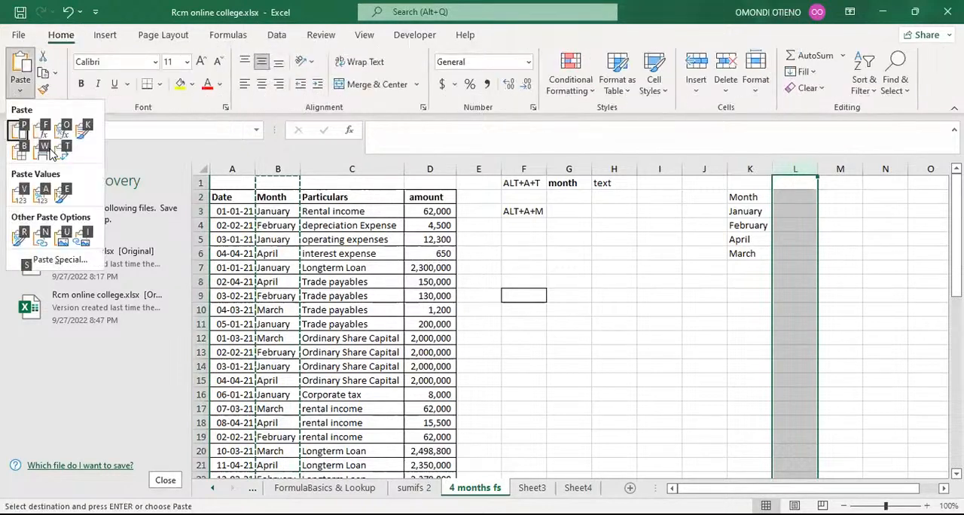
key("p")
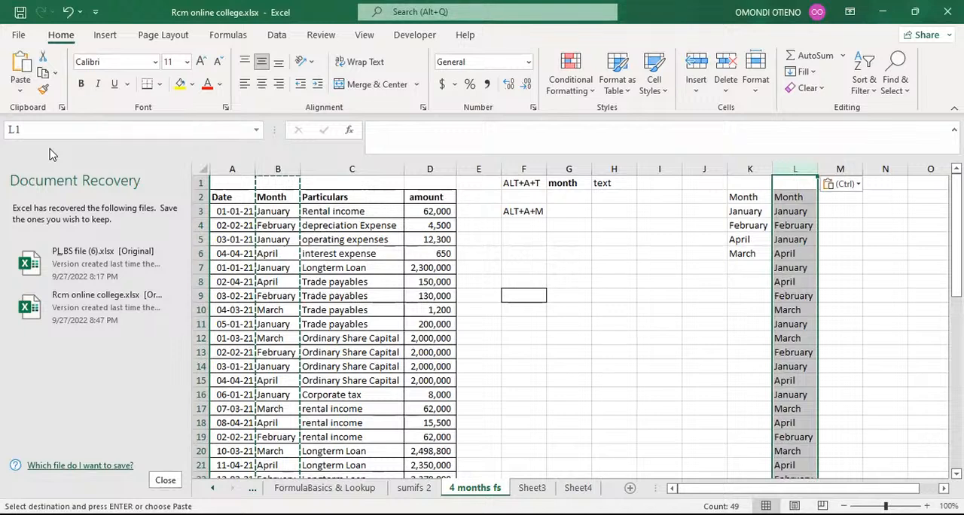
Step: Remove duplicates from column L, continuing with the current selection only rather than expanding it
key("alt+a")
key("m")
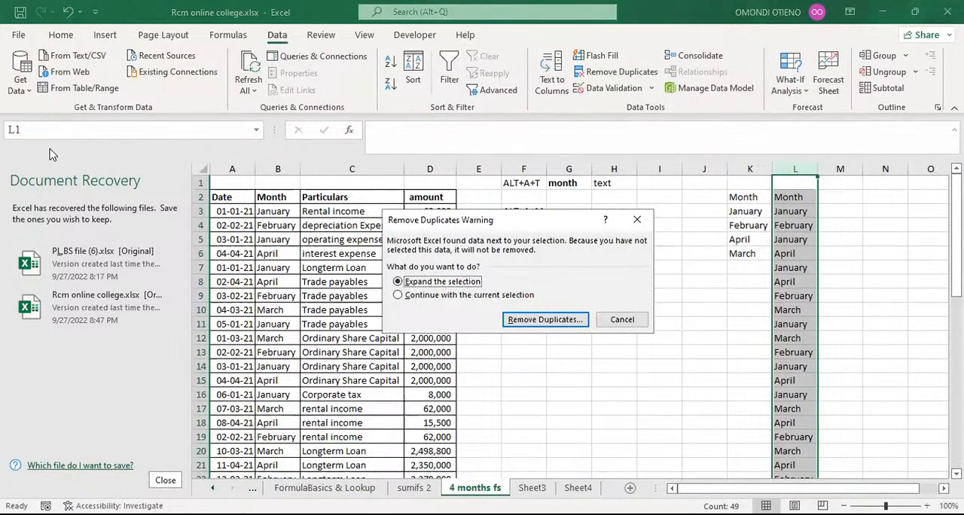
key("Down")
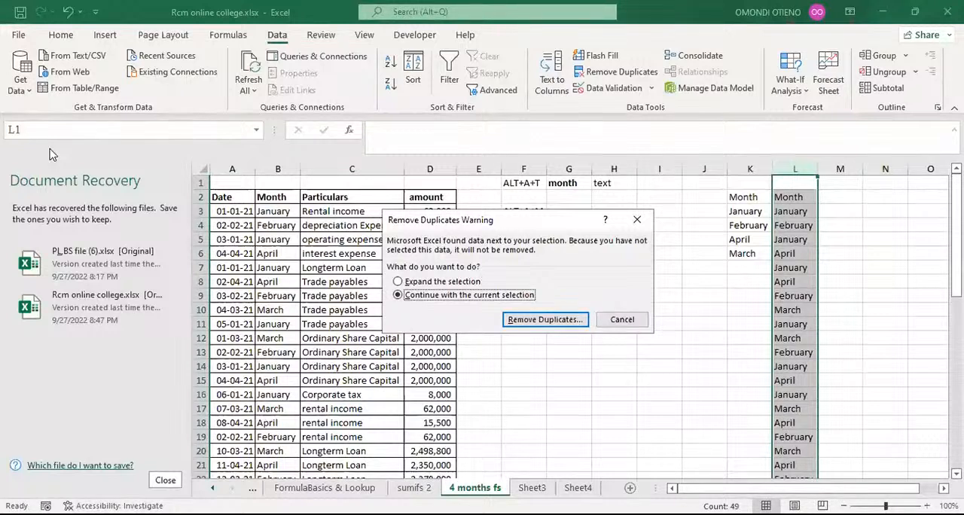
key("Return")
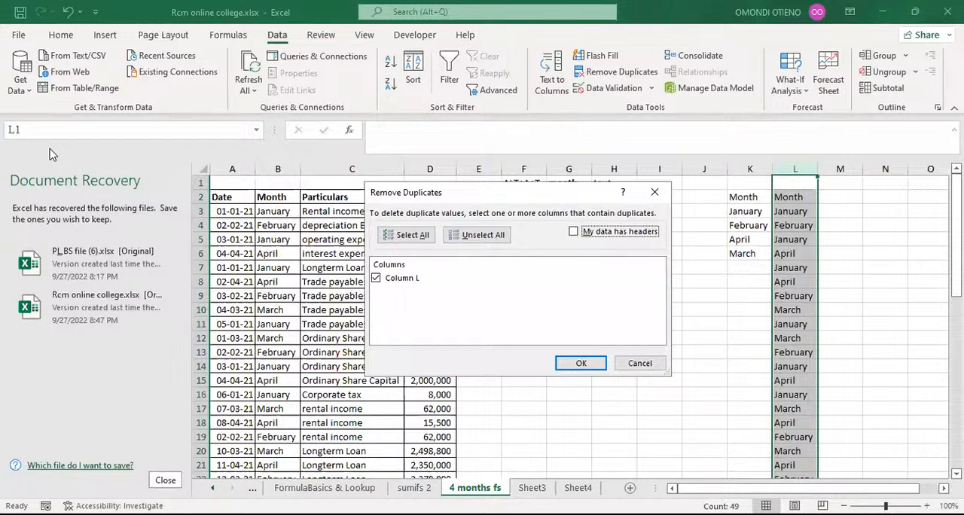
key("Return")
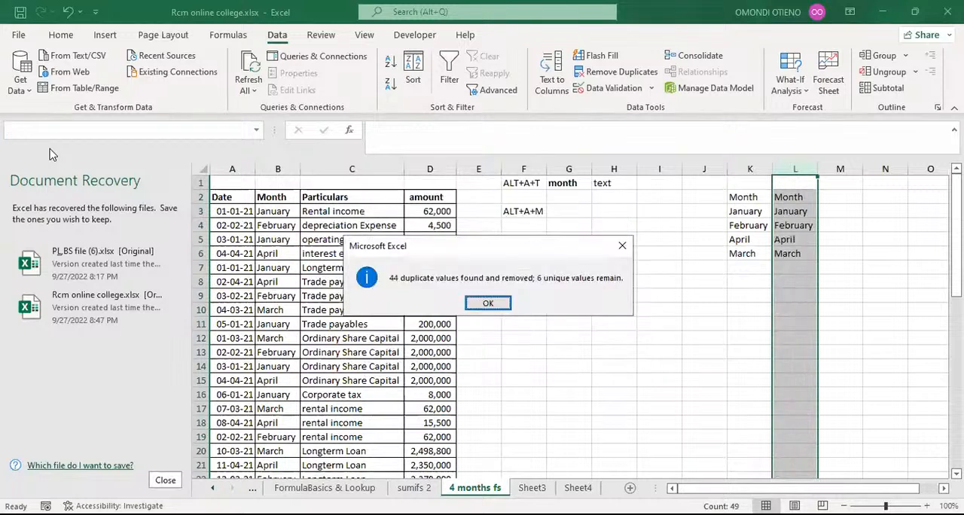
key("Return")
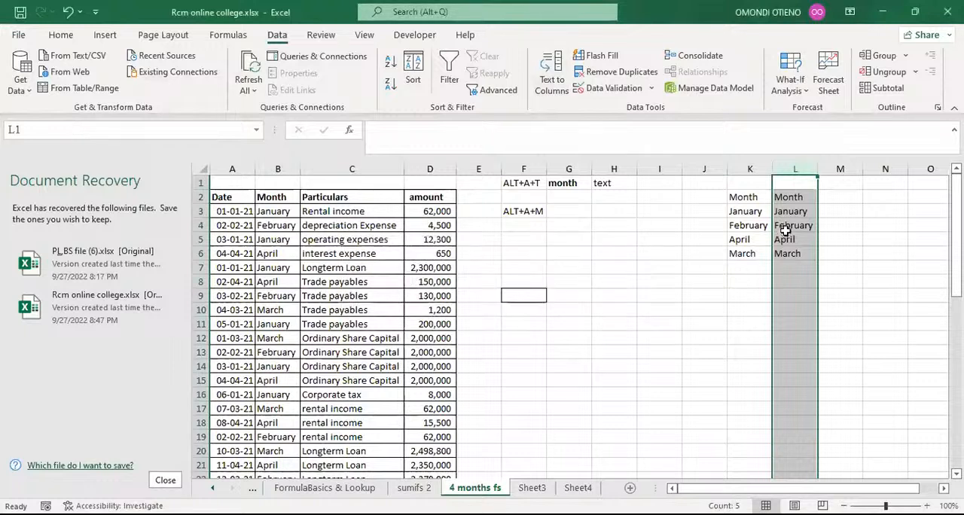
Step: Compare the unique month lists in columns K and L with the shortcut notes in column F
left_click(794, 211)
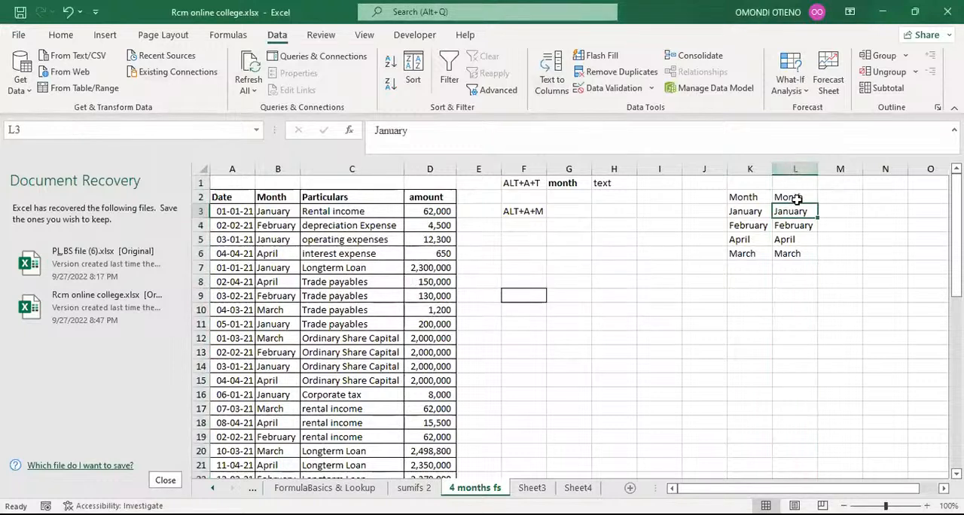
left_click(794, 197)
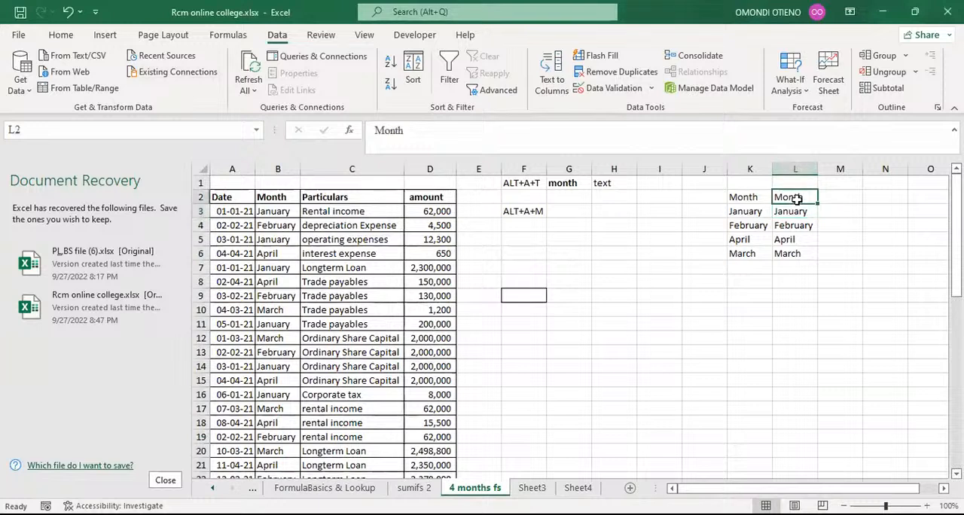
left_click(526, 211)
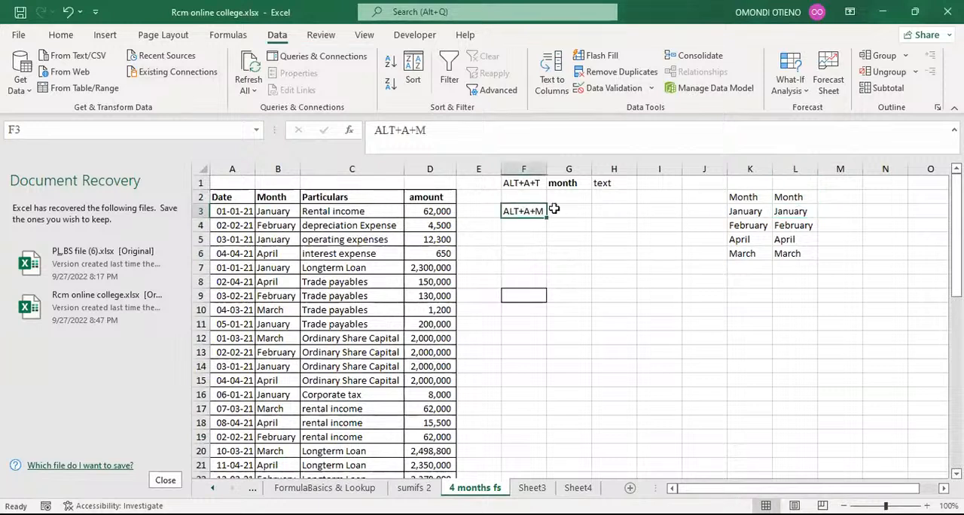
left_click(520, 235)
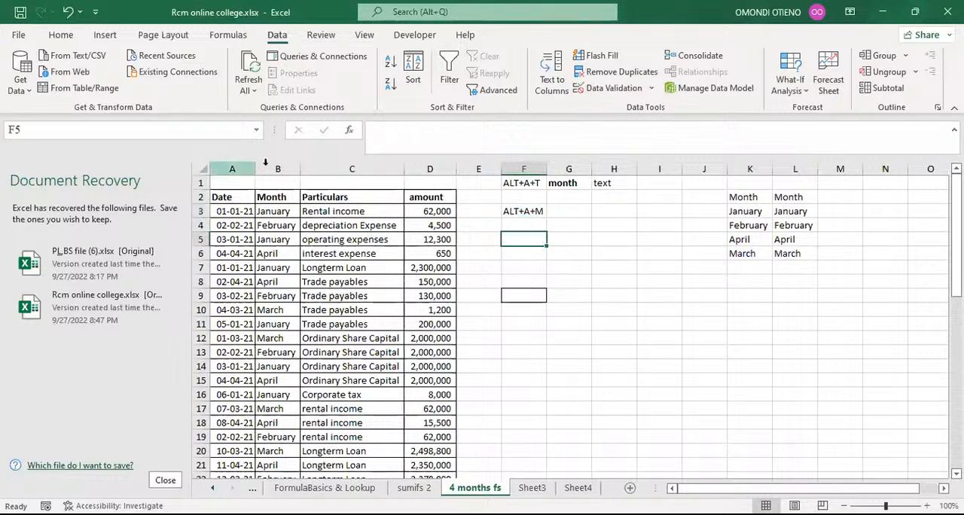
Step: Copy the Month column B and paste it into column I using the ribbon keyboard shortcuts
left_click(288, 168)
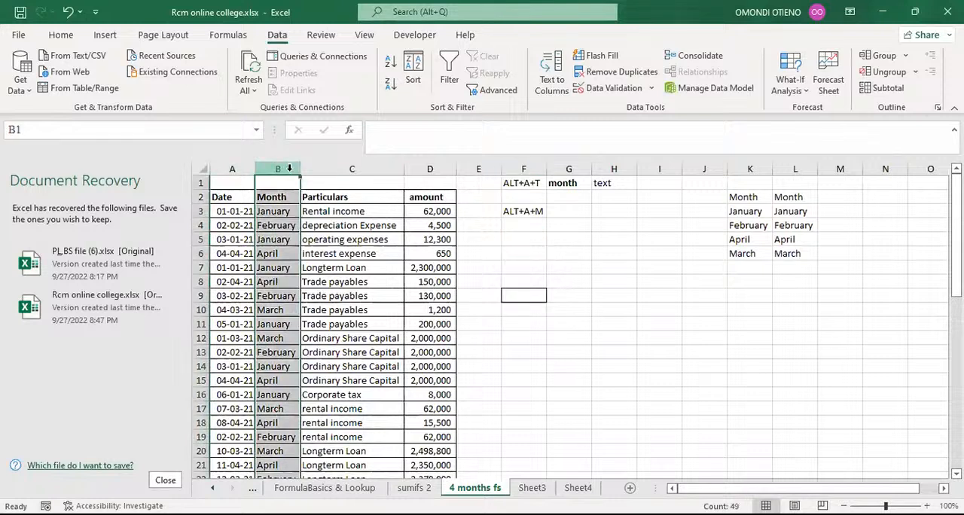
key("alt")
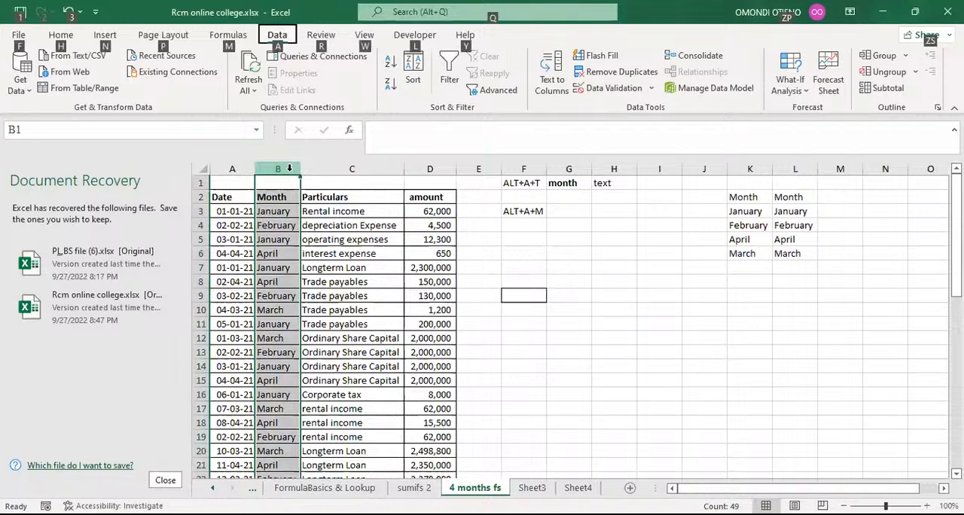
key("h")
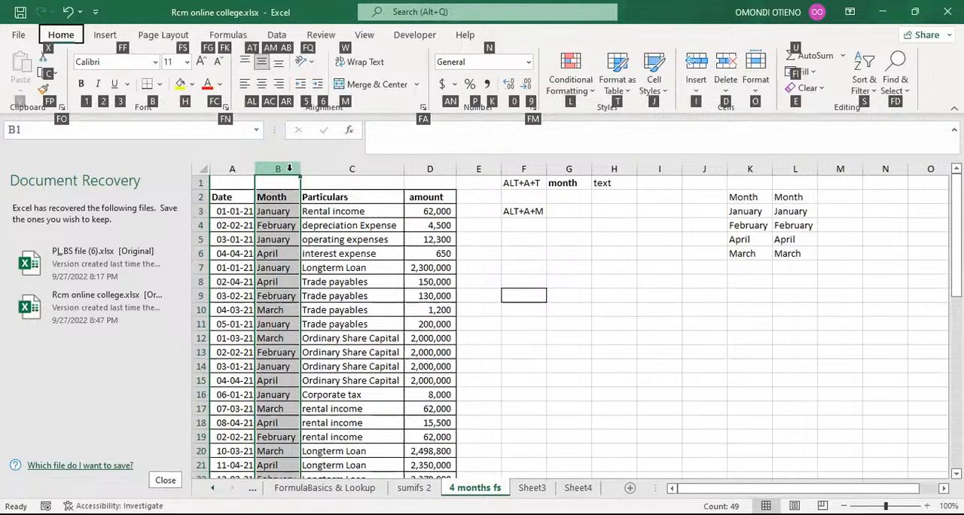
key("alt")
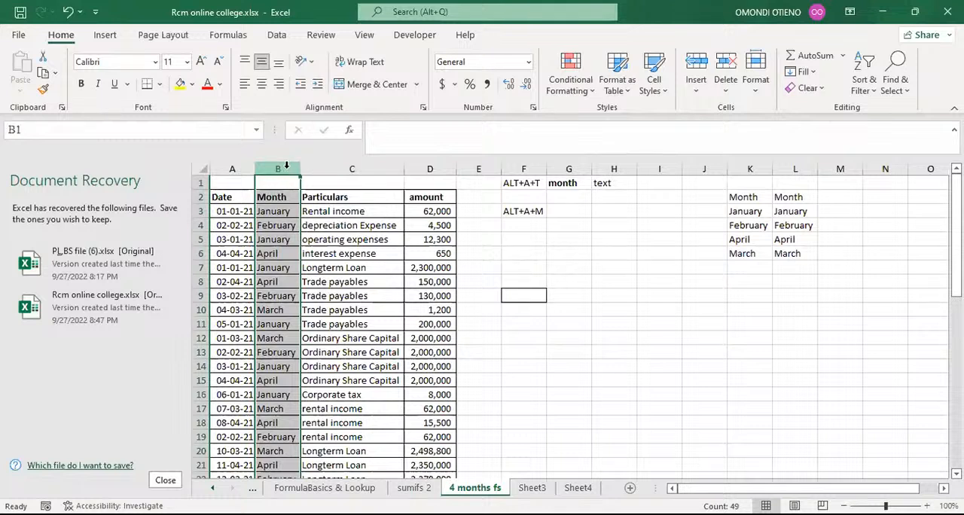
key("ctrl+c")
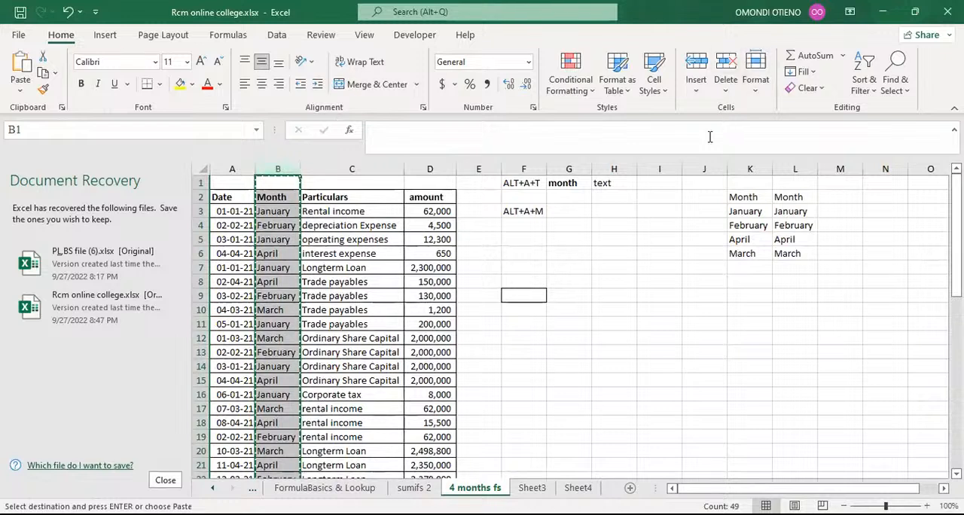
left_click(661, 165)
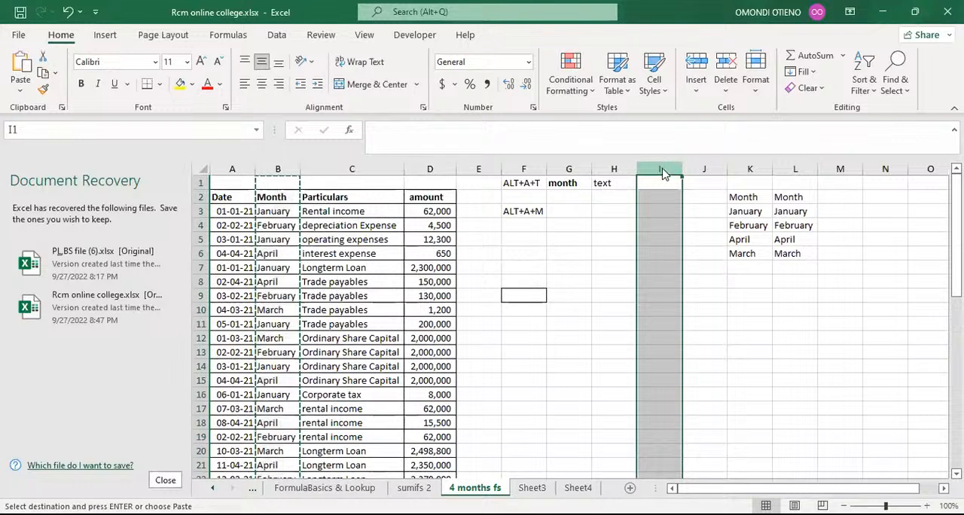
key("alt")
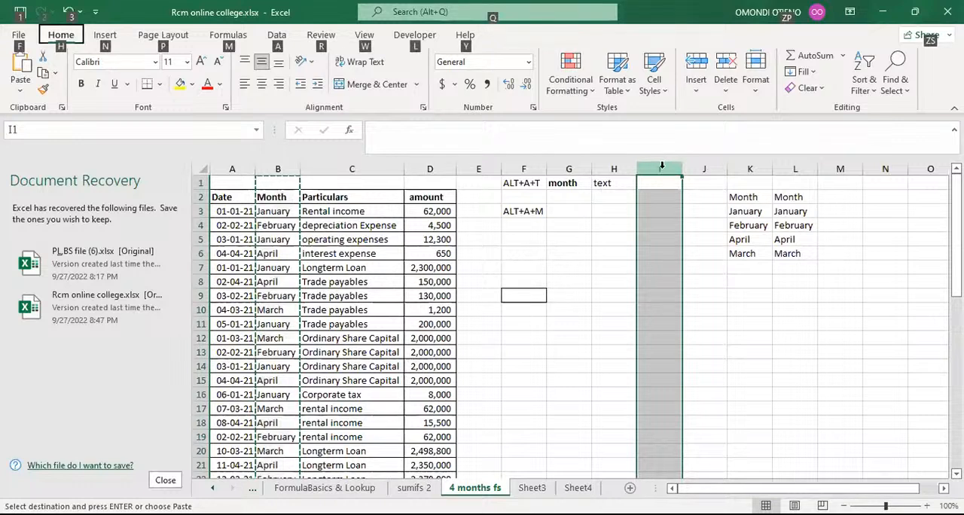
key("h")
key("v")
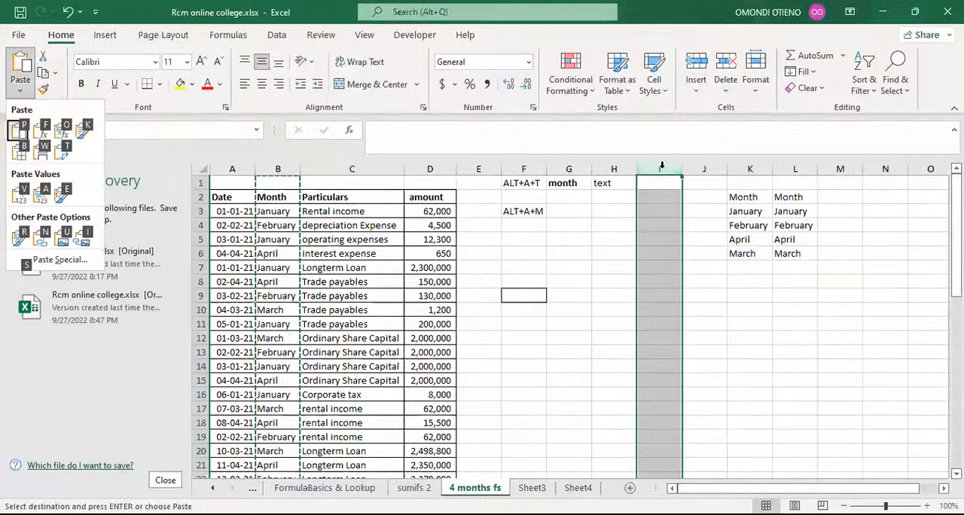
key("p")
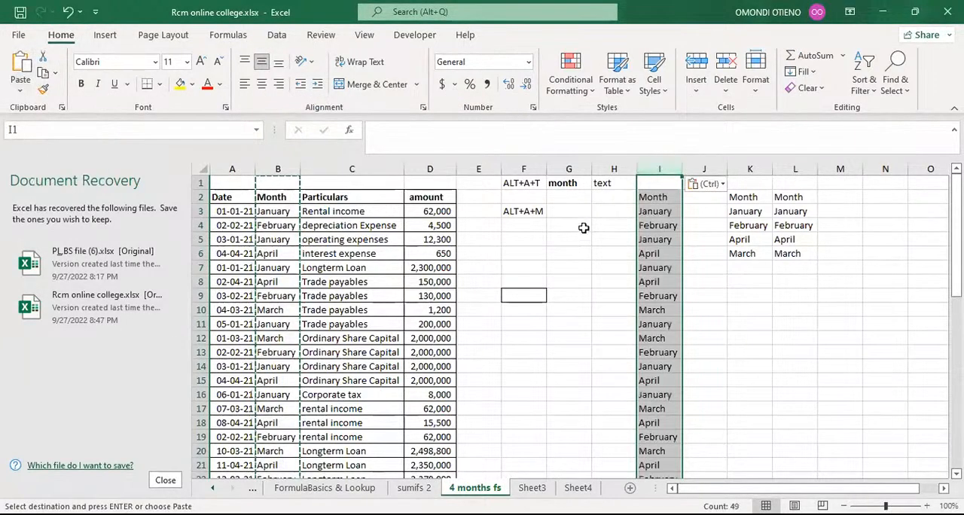
Step: Enter the note ALT+H+V+V in cell F5 below ALT+A+M and widen column F to fit it
left_click(519, 238)
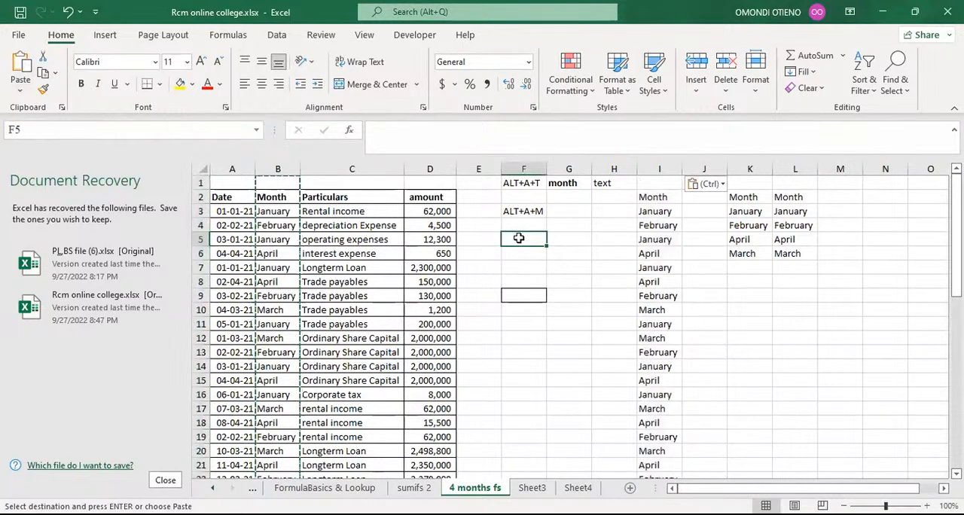
type("AL")
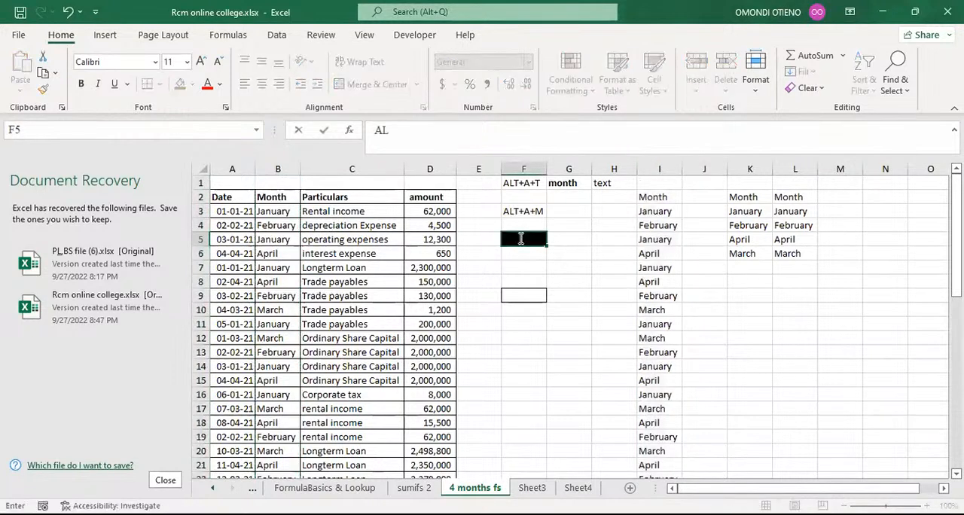
type("T")
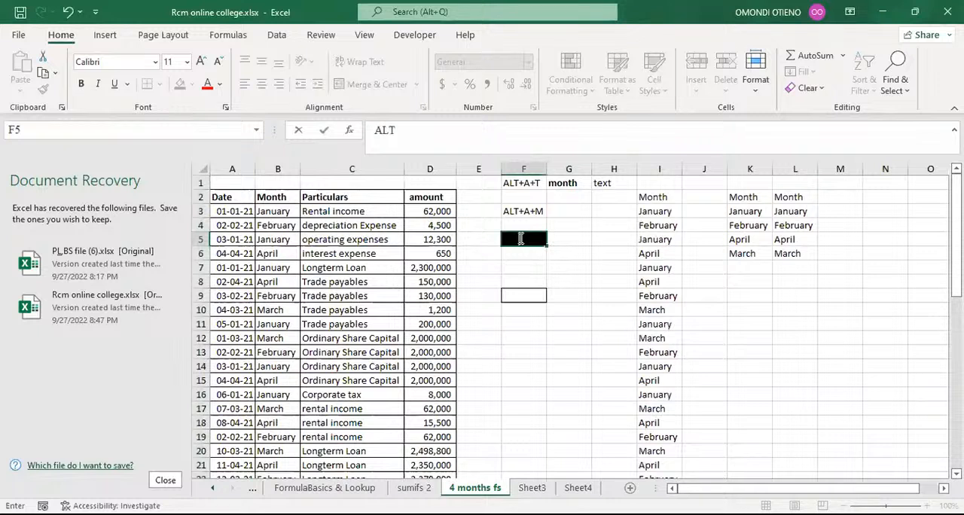
type("+H+V+")
type("V")
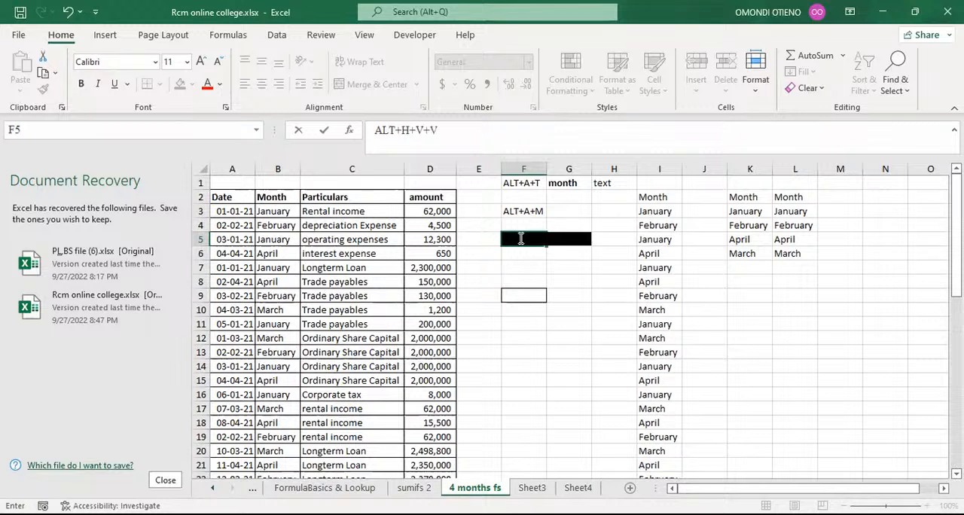
left_click(522, 238)
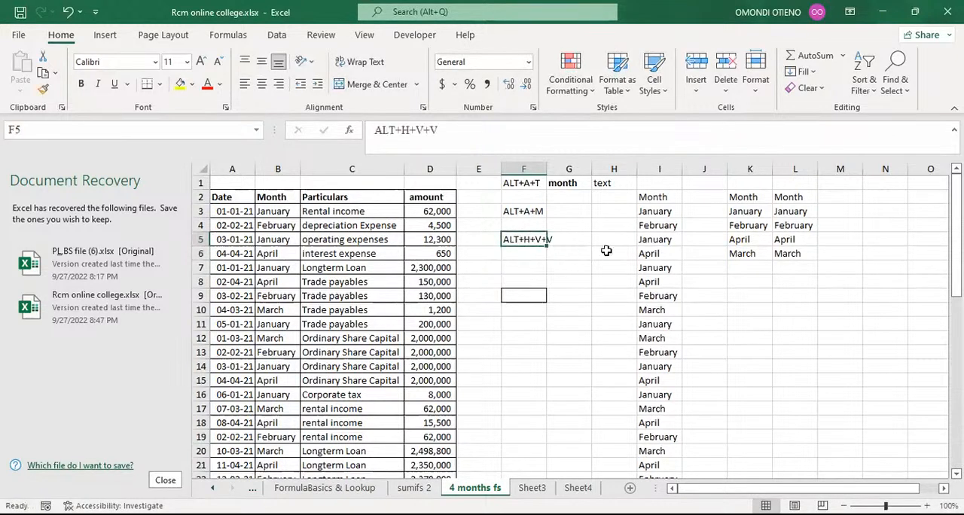
type("ALT+")
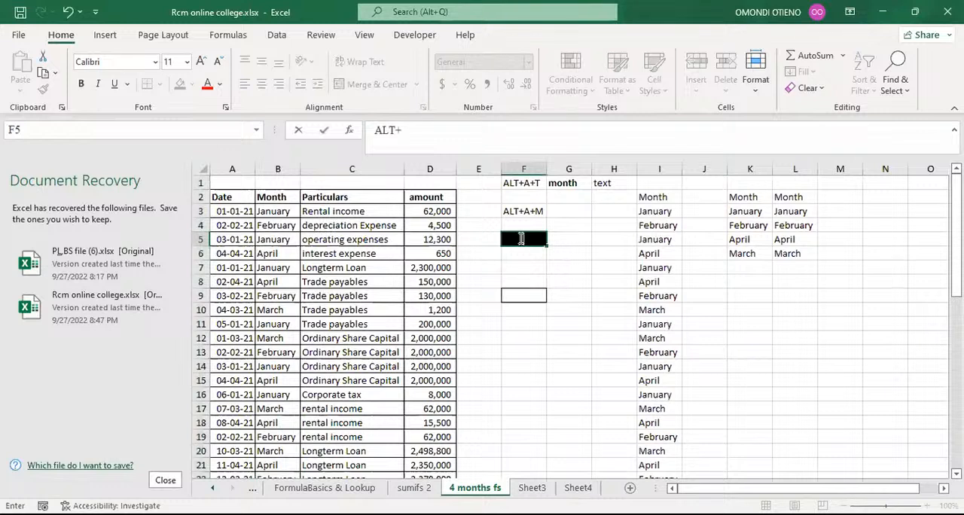
type("H+V+")
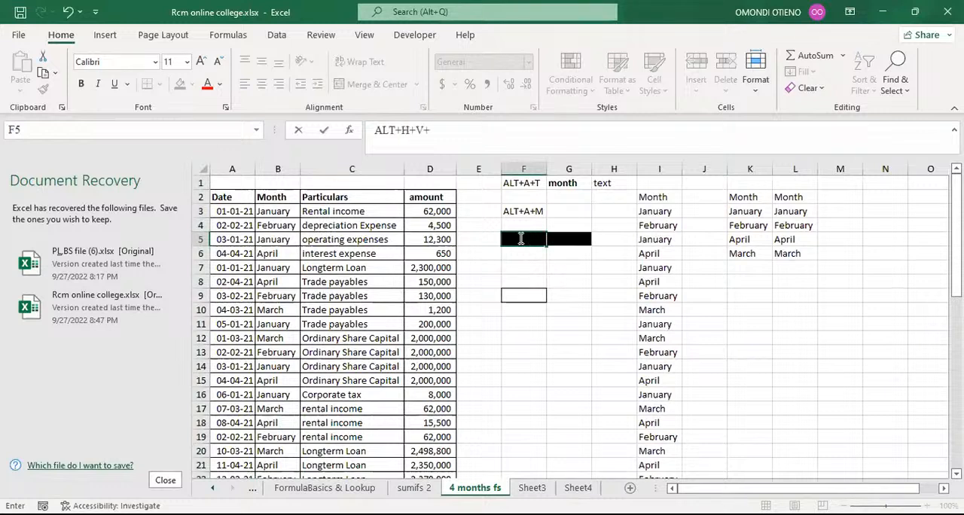
type("V")
key("ctrl+Return")
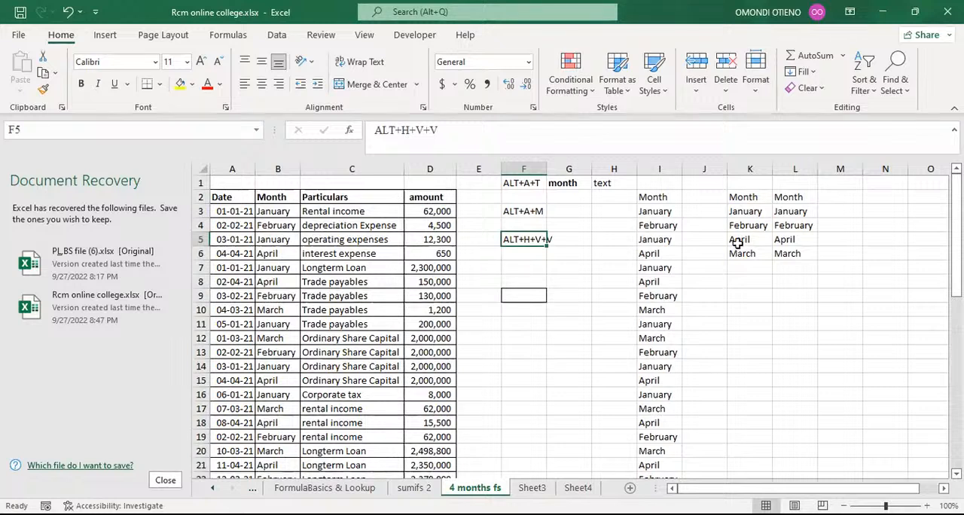
double_click(546, 172)
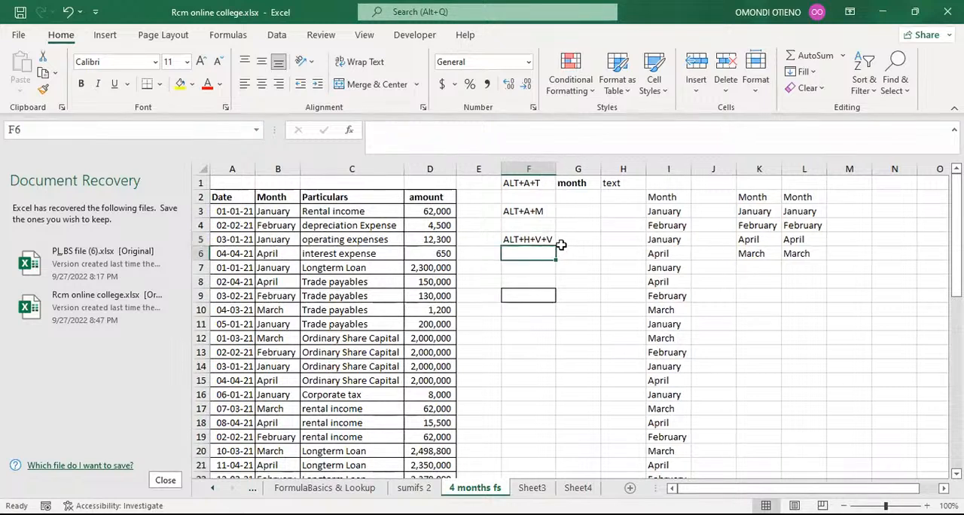
Step: Label the shortcut notes with descriptions: paste values in G5 and remove dublicate in G3
left_click(574, 239)
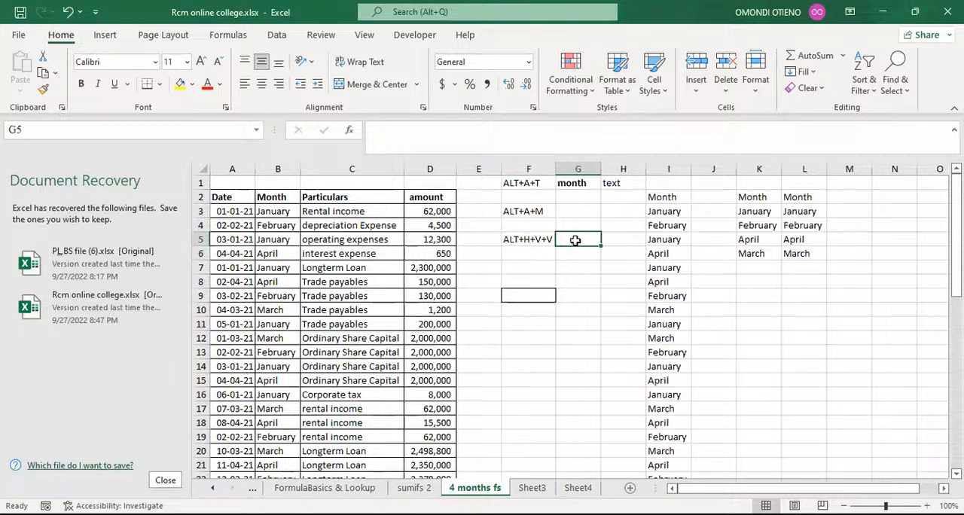
type("pas")
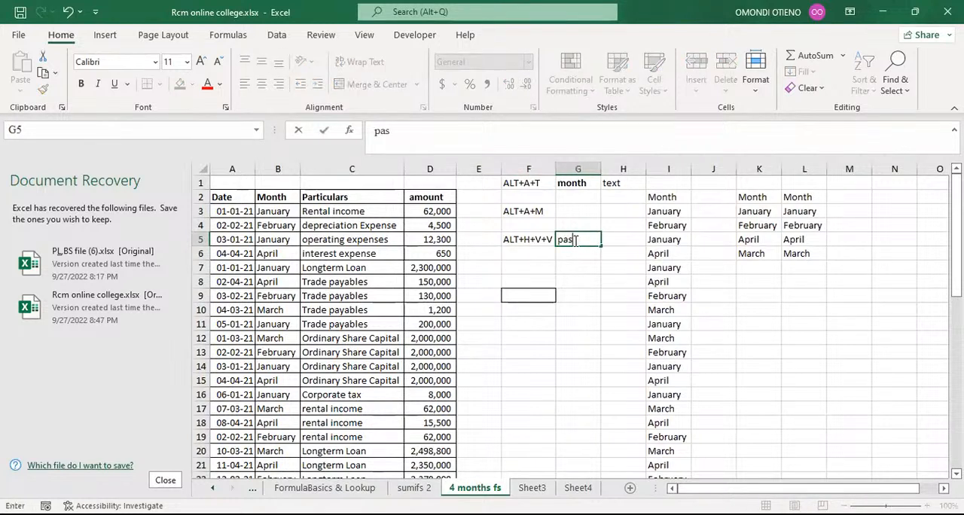
type("te values")
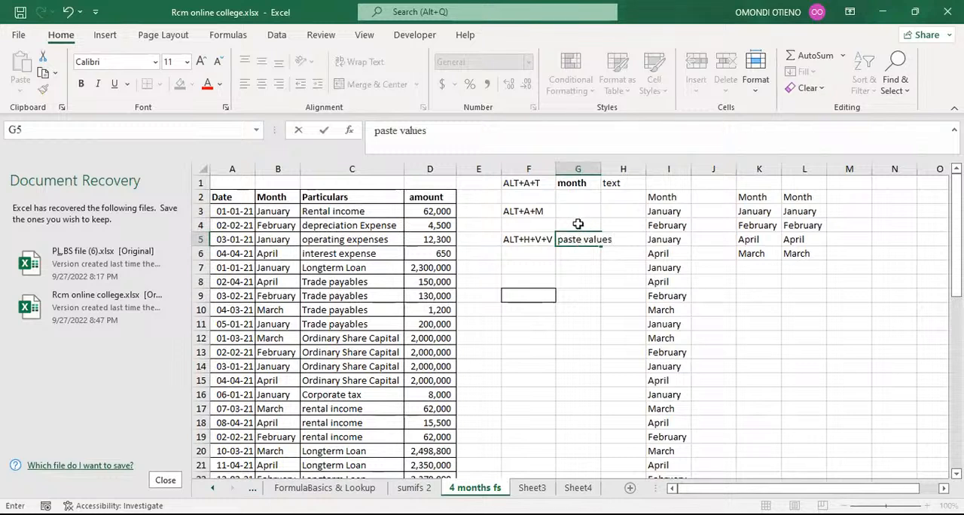
left_click(574, 212)
type("remo")
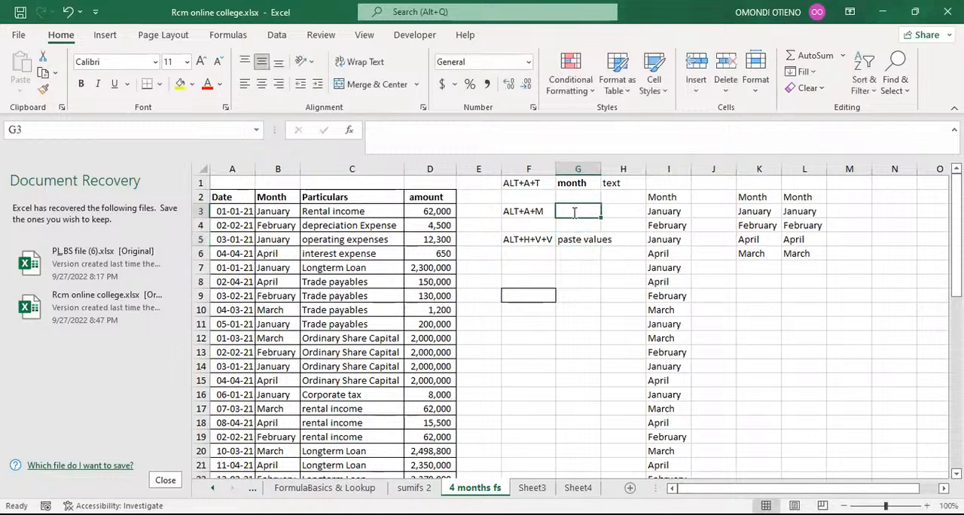
type("ve du")
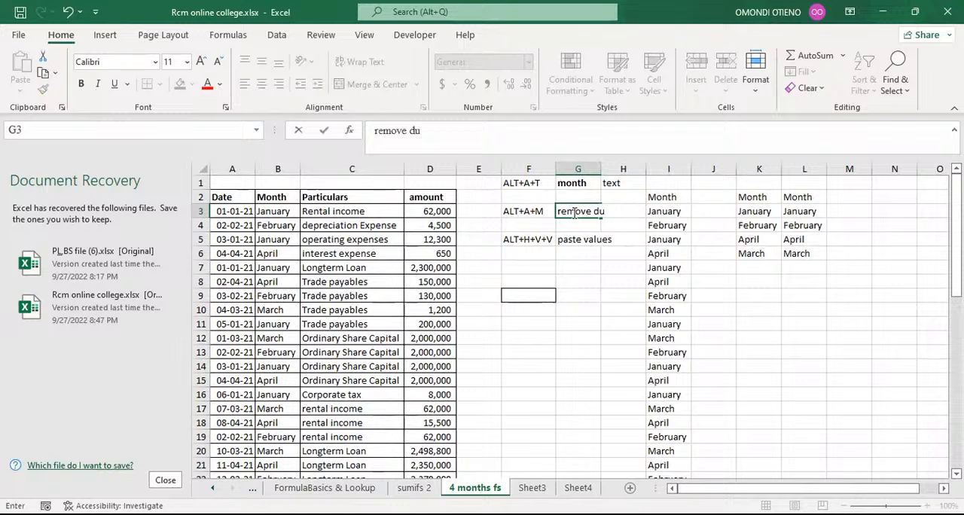
type("blicate")
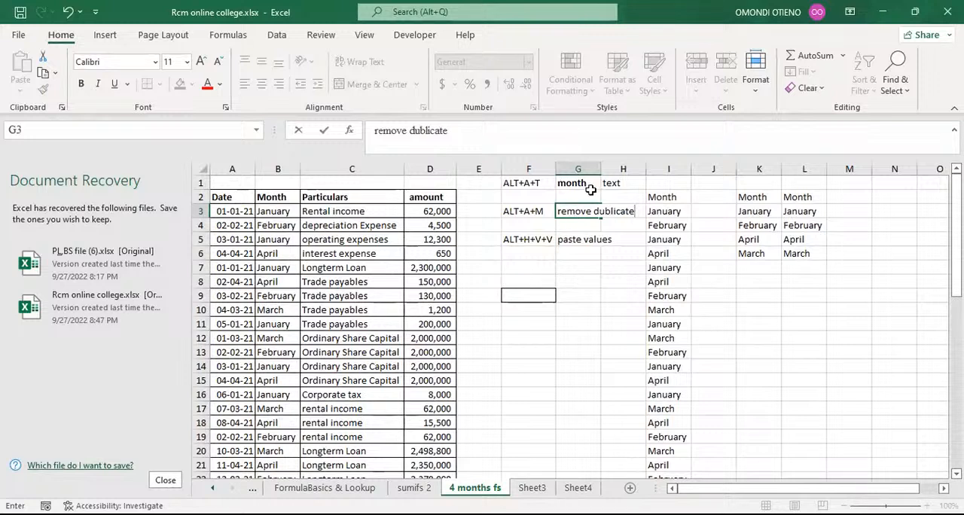
key("Up")
key("Up")
Step: Replace the heading in G1 with insert filter and clear the text in cell H1
left_click_drag(576, 183, 607, 183)
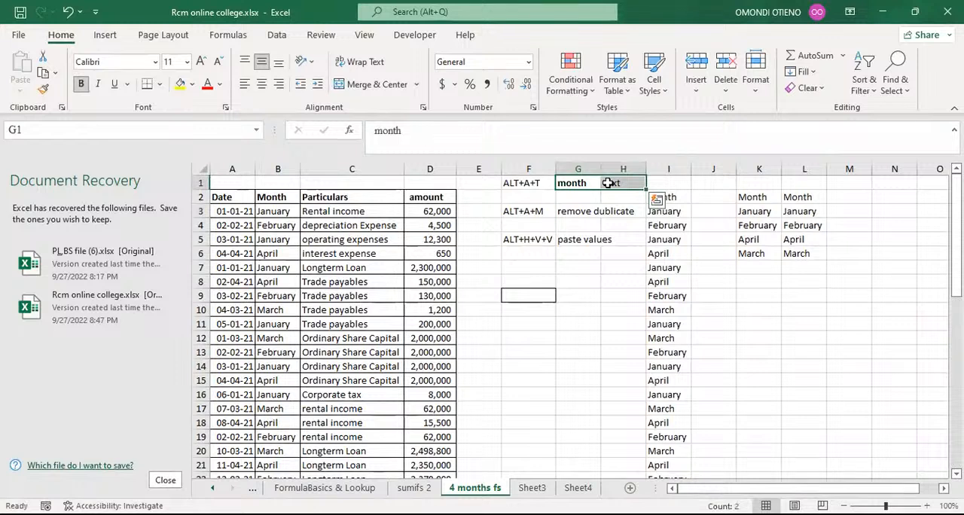
type("inse")
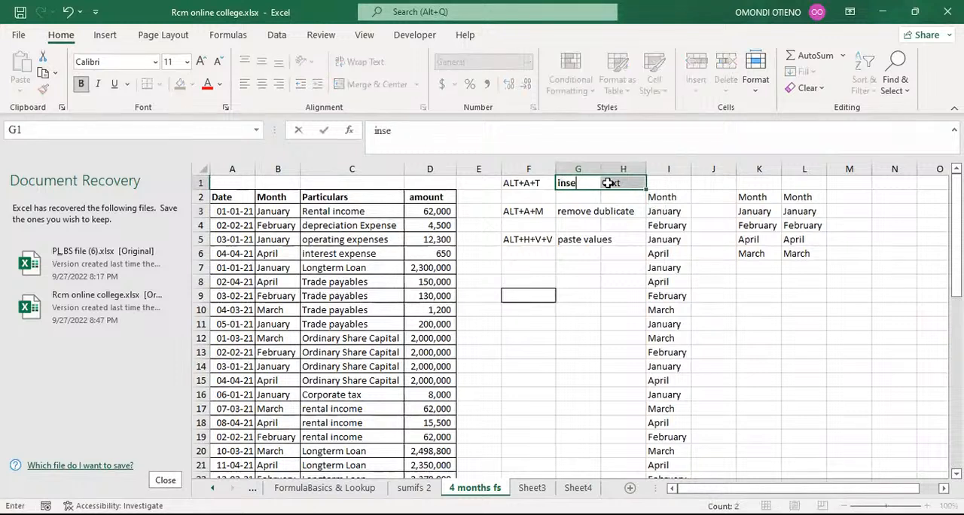
type("rt filter")
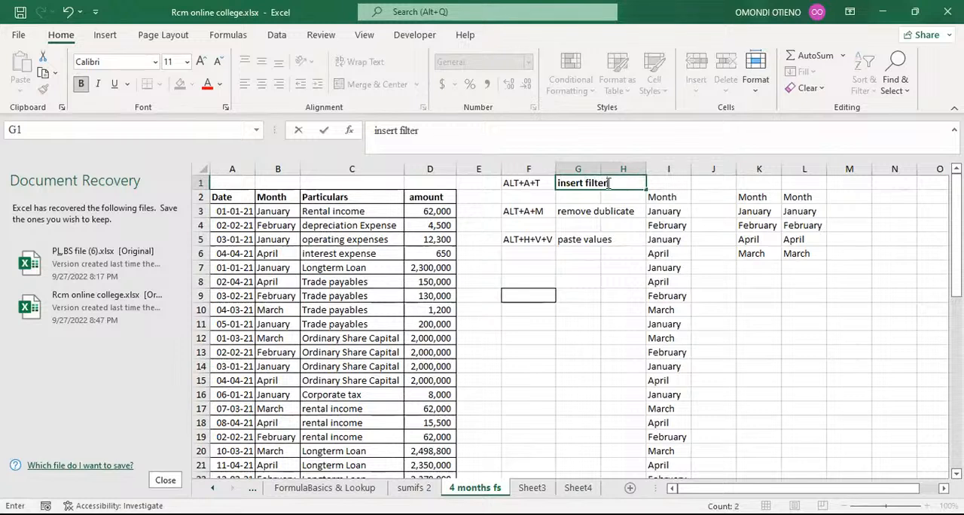
left_click(607, 335)
left_click(615, 168)
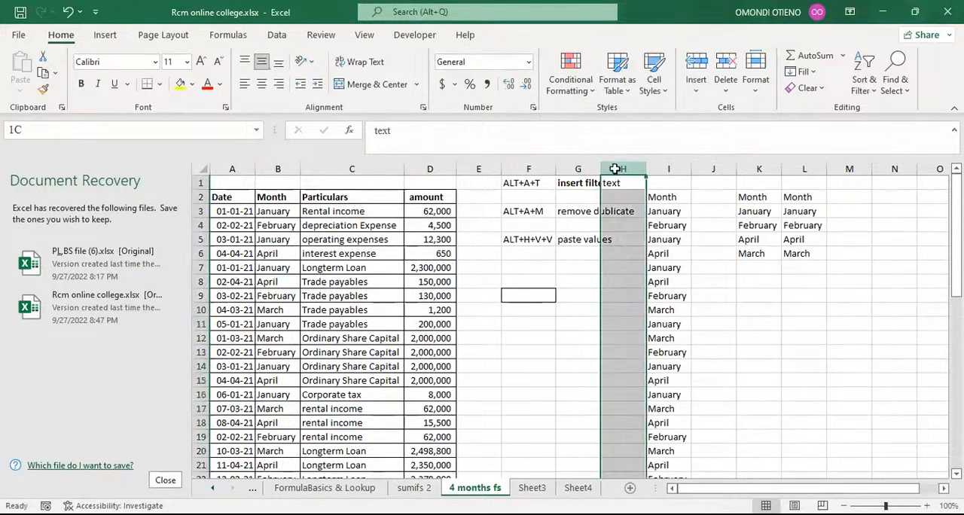
left_click(623, 180)
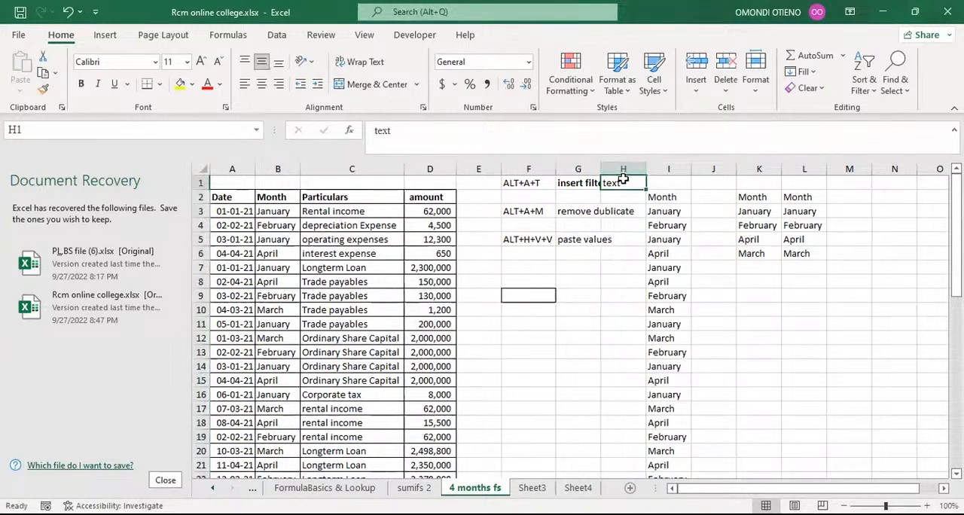
key("Delete")
Step: Review the shortcut notes in column F alongside their descriptions in column G
left_click(878, 337)
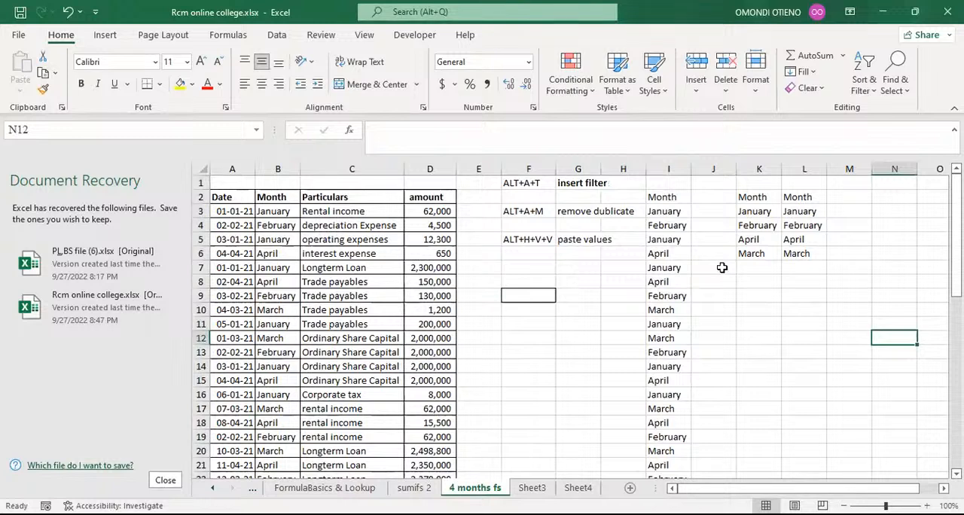
left_click_drag(532, 183, 530, 240)
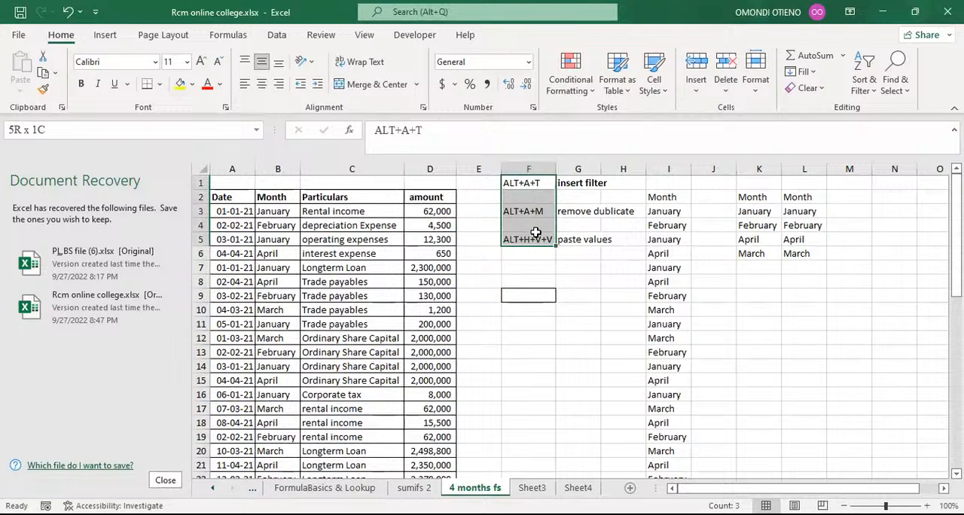
left_click(801, 212)
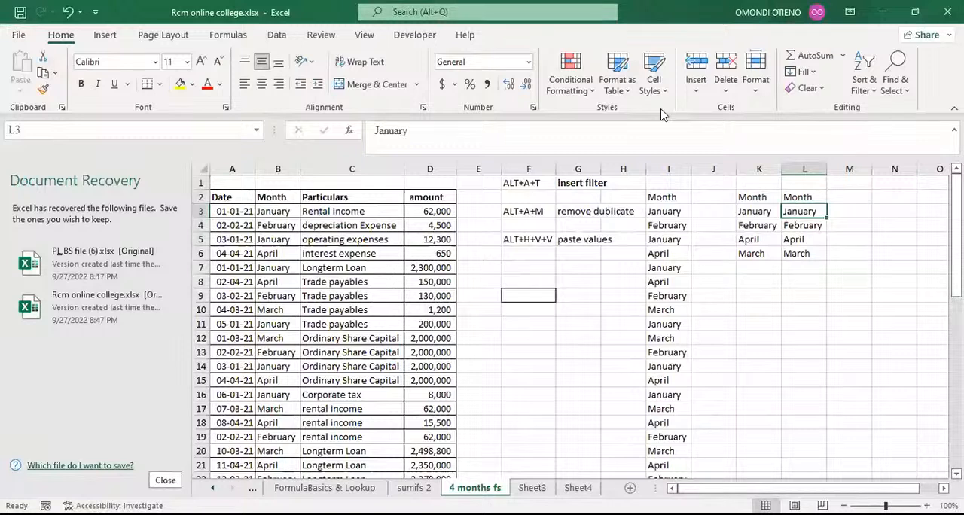
key("alt+Tab")
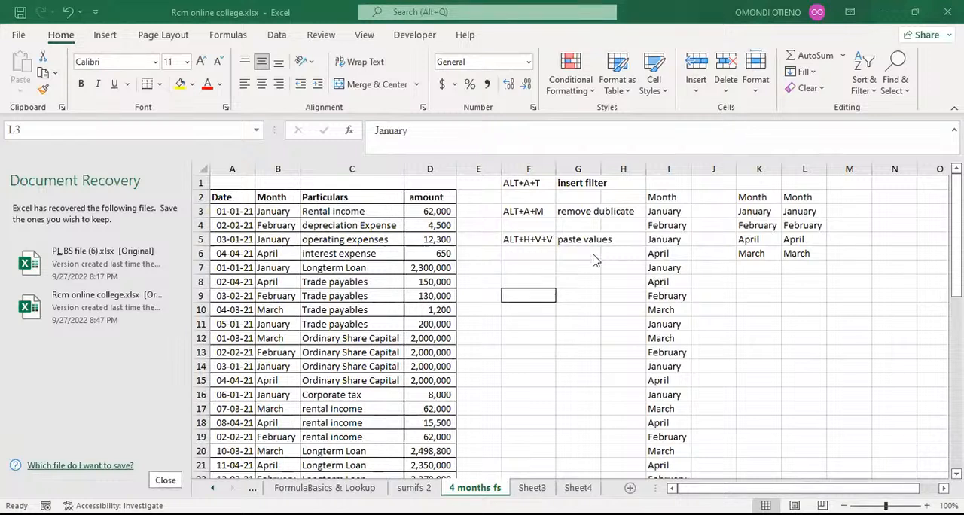
left_click(544, 250)
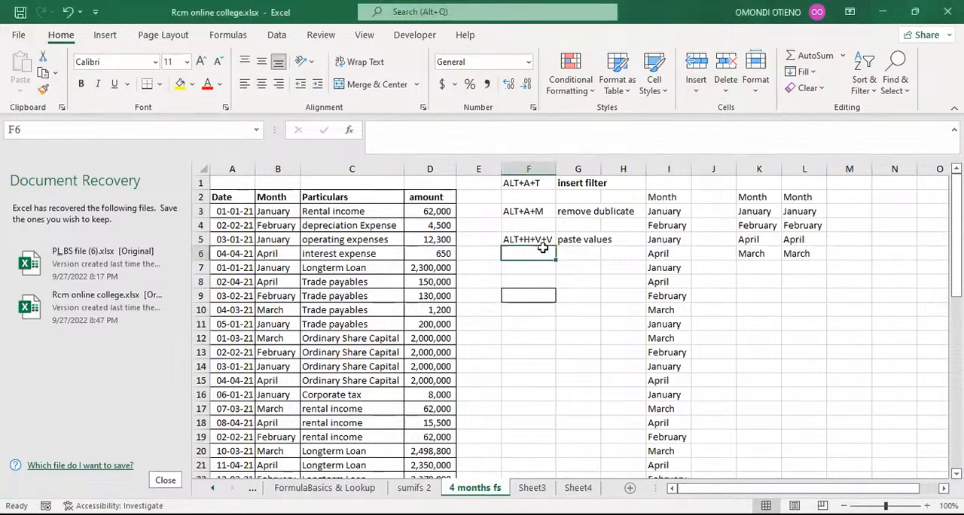
left_click(527, 184)
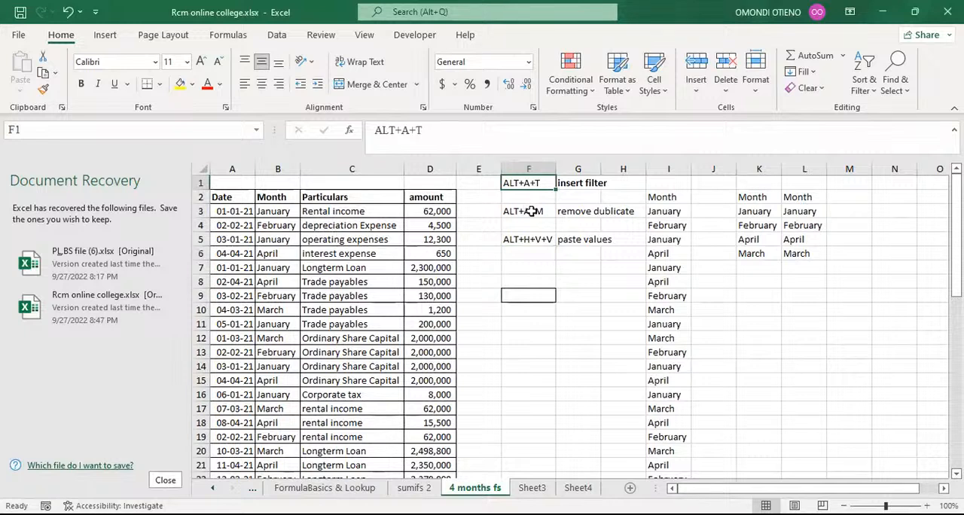
Step: Examine the shortcut notes in column F and the matching commands on the Data ribbon
left_click(531, 211)
left_click_drag(560, 323, 527, 324)
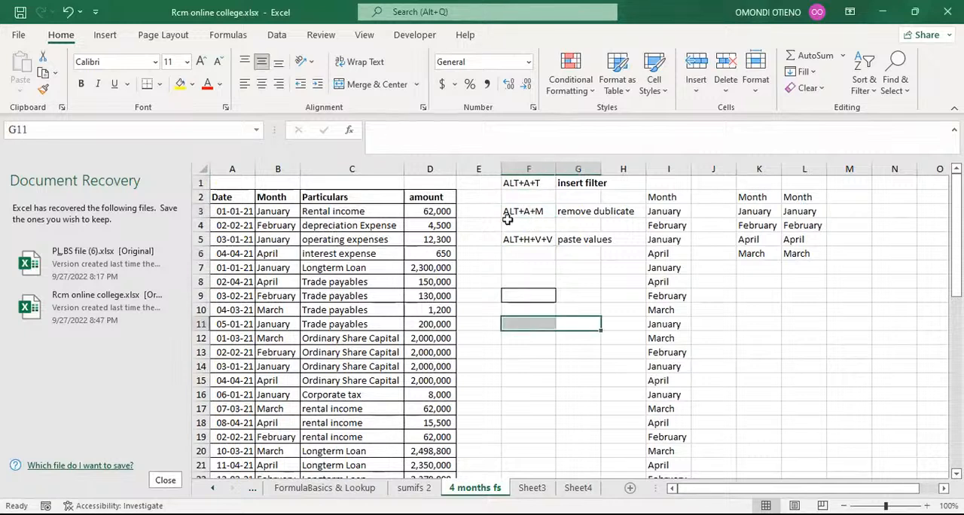
left_click(527, 185)
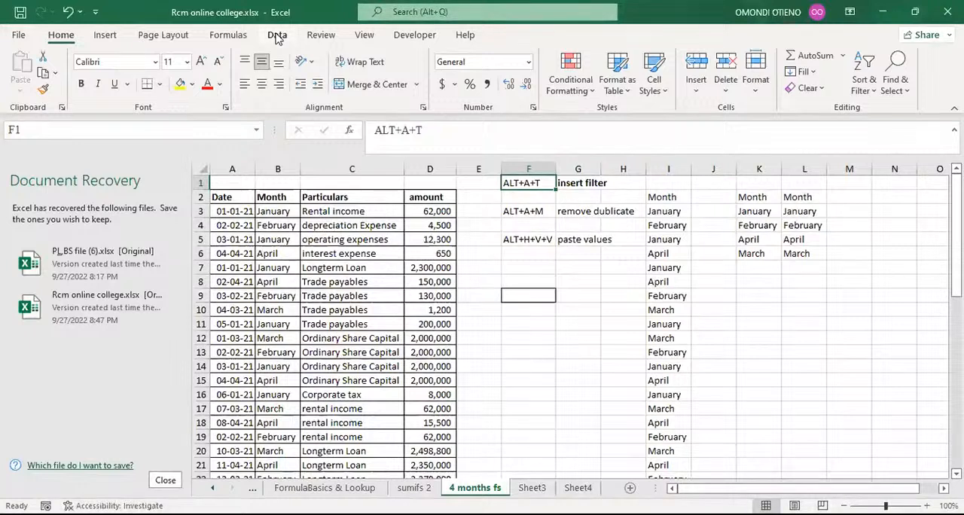
left_click_drag(226, 197, 428, 198)
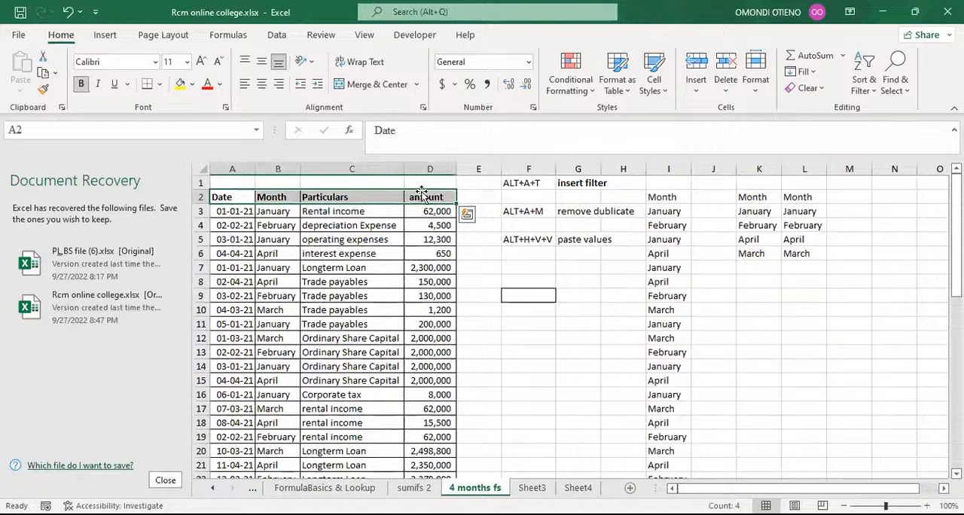
left_click(277, 36)
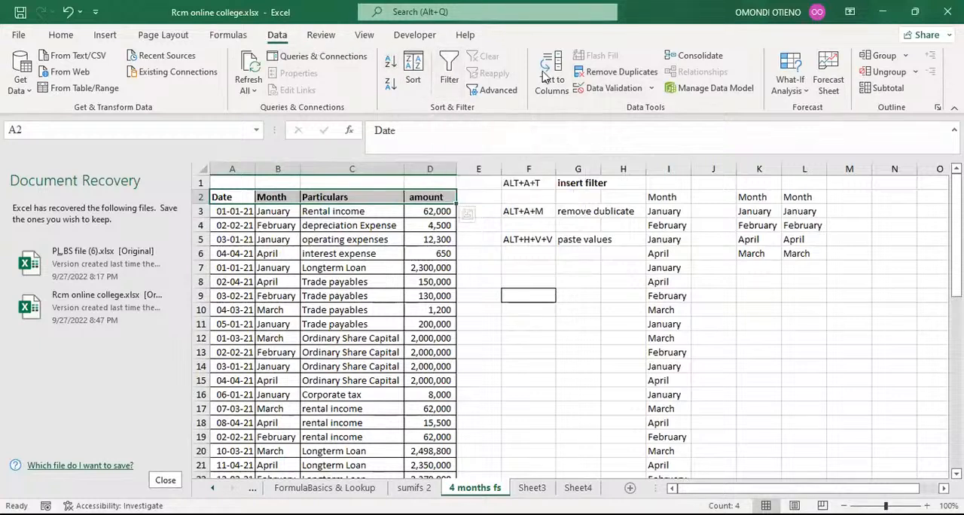
left_click(574, 312)
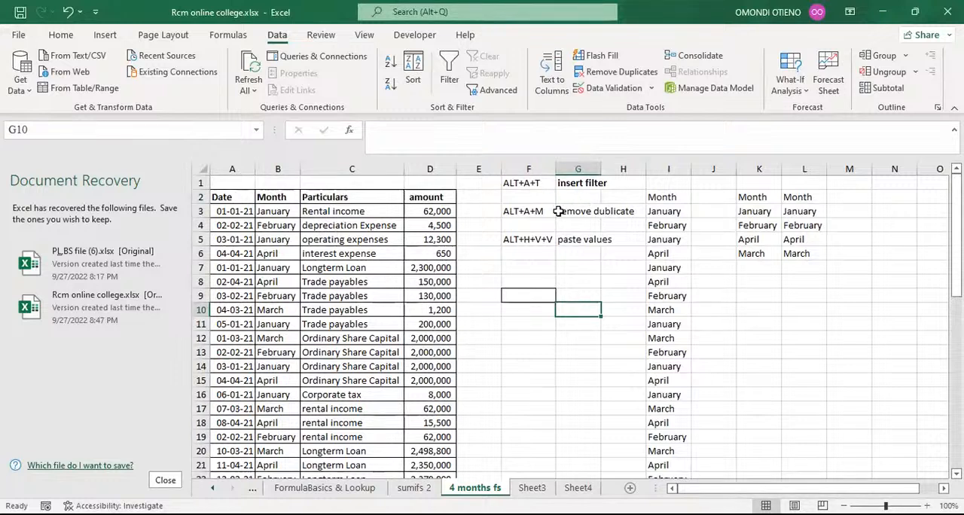
left_click(530, 210)
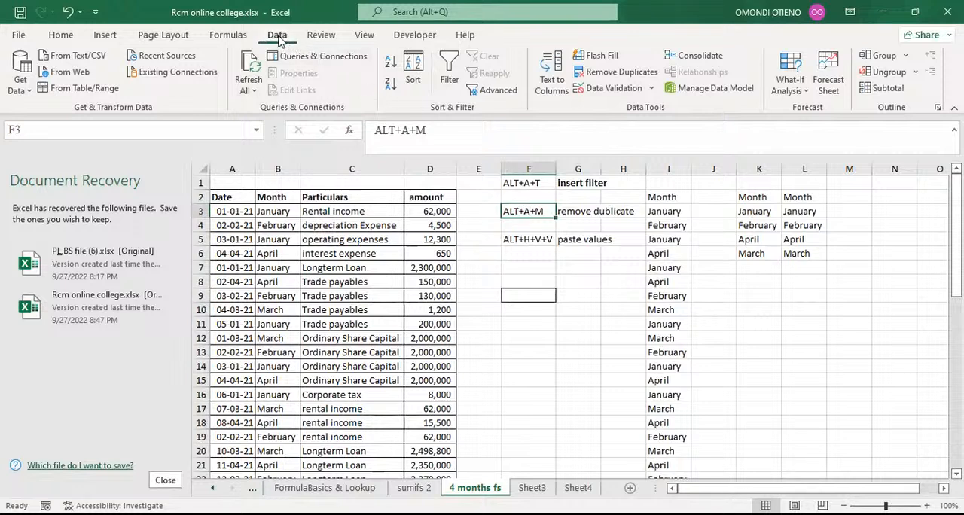
left_click(73, 39)
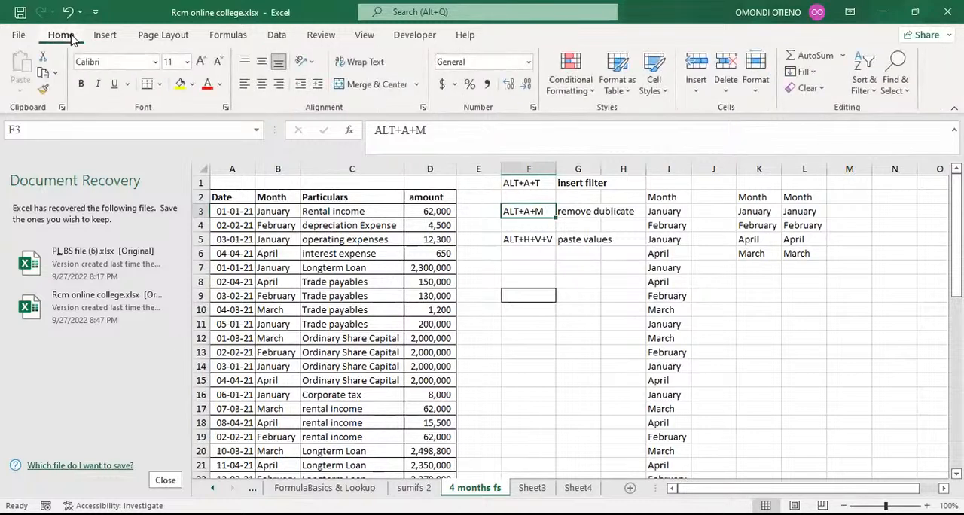
Step: Try to run Remove Duplicates with the note cell F3 selected, then dismiss the alert
left_click(277, 36)
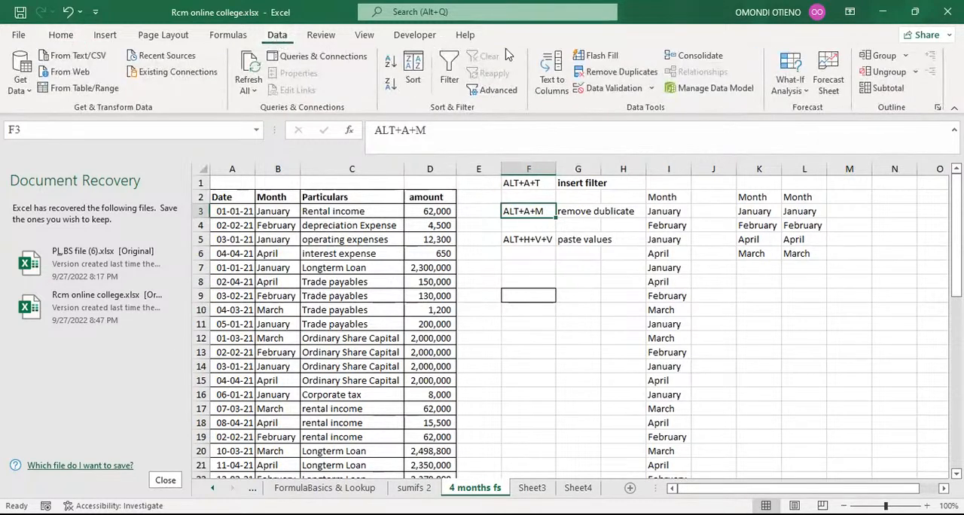
left_click(628, 74)
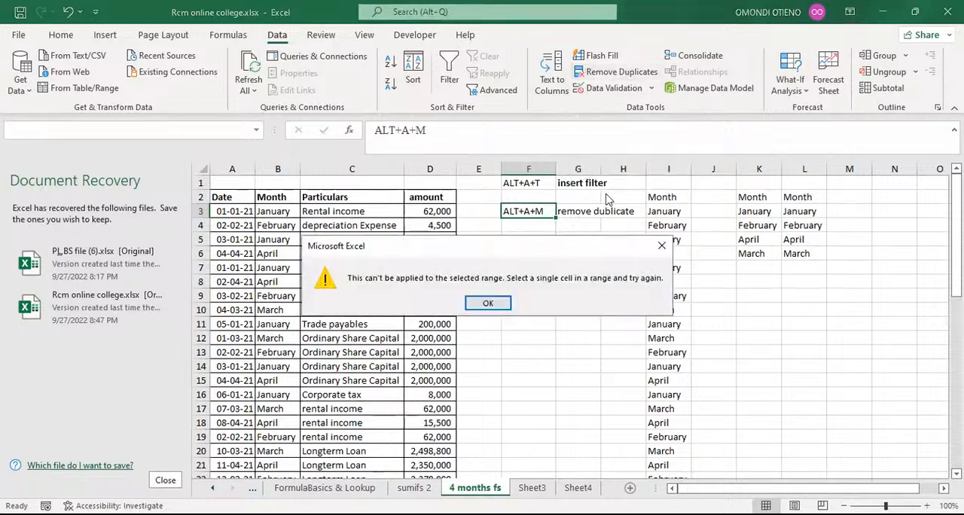
left_click(659, 247)
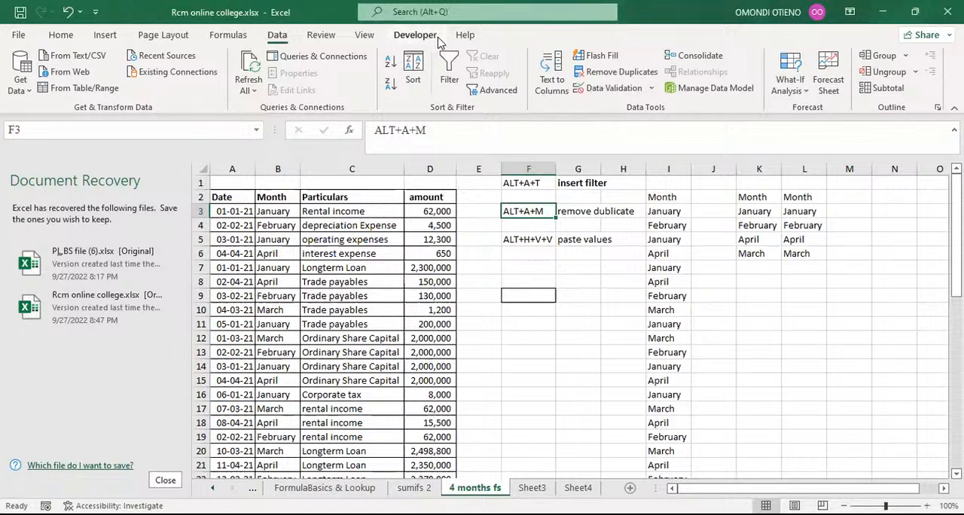
Step: Copy the whole Month column B and open the paste options to show Paste Values
left_click(527, 239)
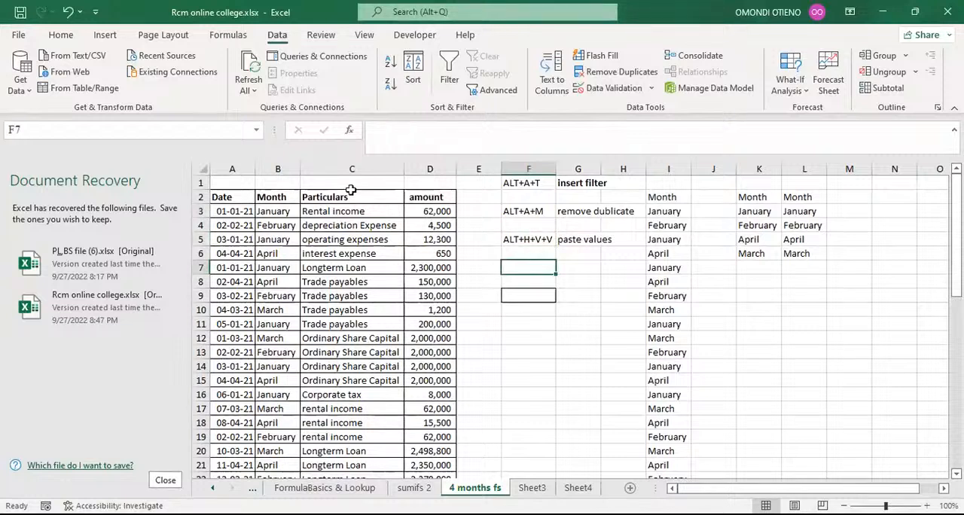
left_click(278, 167)
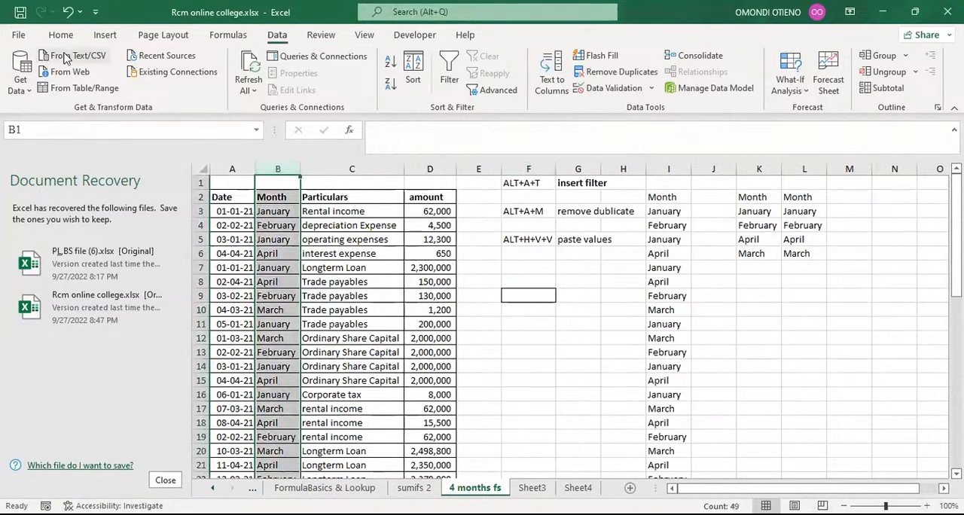
key("ctrl+c")
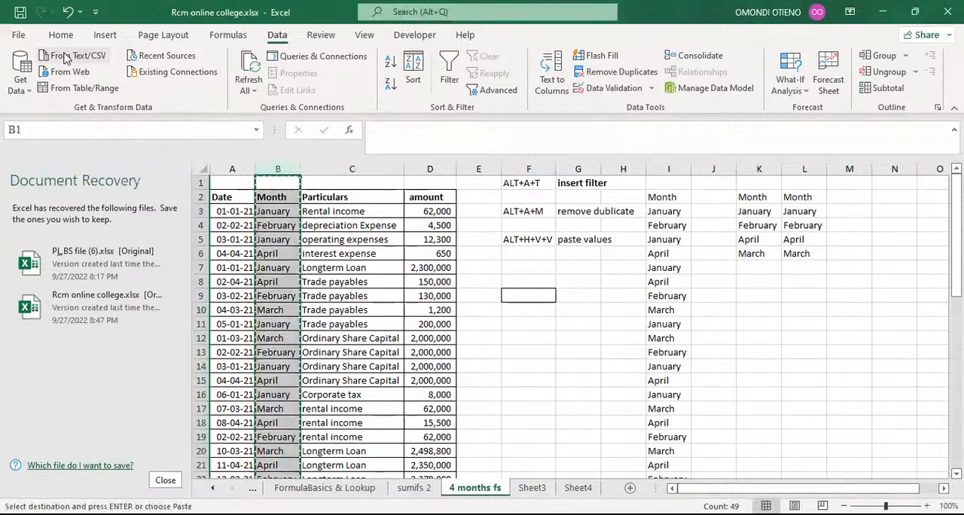
left_click(62, 35)
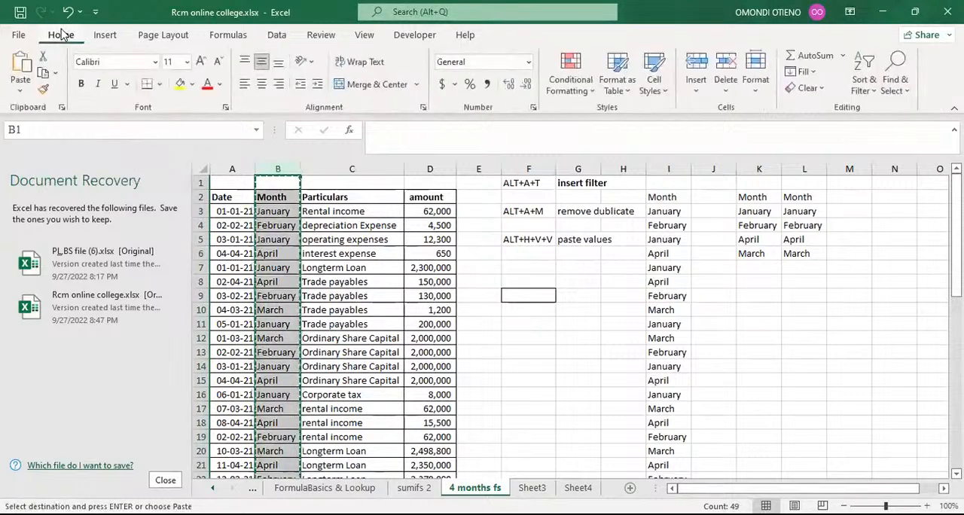
left_click(20, 92)
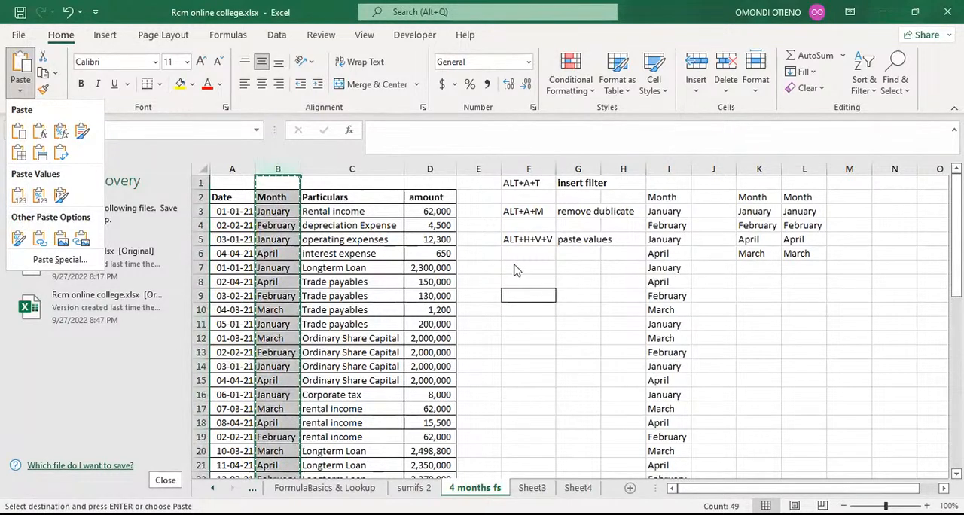
Step: Revisit the paste values note in F5 and the insert filter note in F1
left_click(529, 239)
left_click(528, 239)
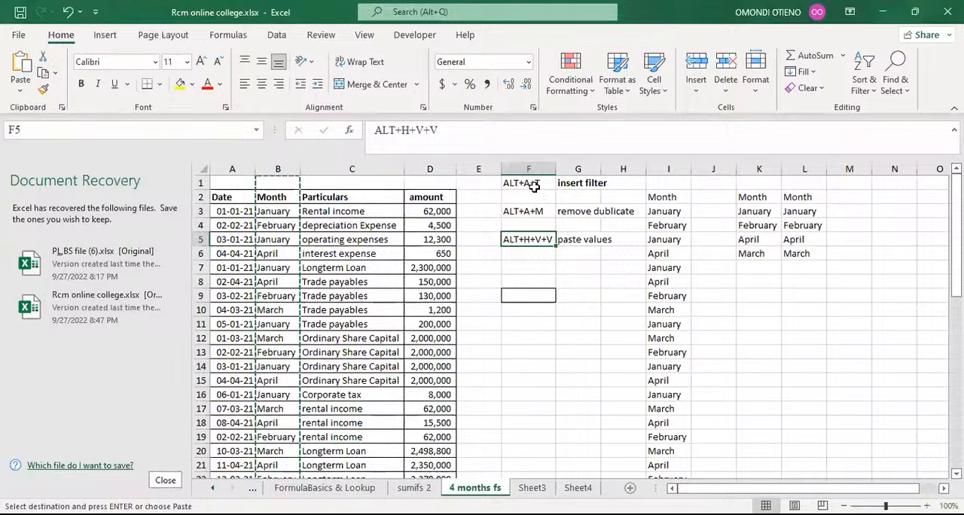
mouse_move(534, 181)
left_mouse_down()
mouse_move(534, 218)
mouse_move(535, 194)
left_mouse_up()
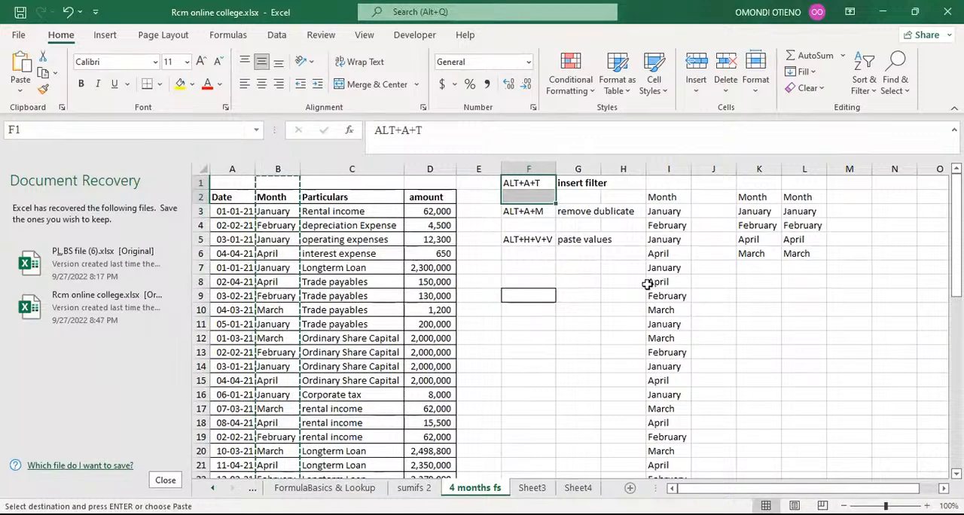
scroll(602, 368, "down", 3)
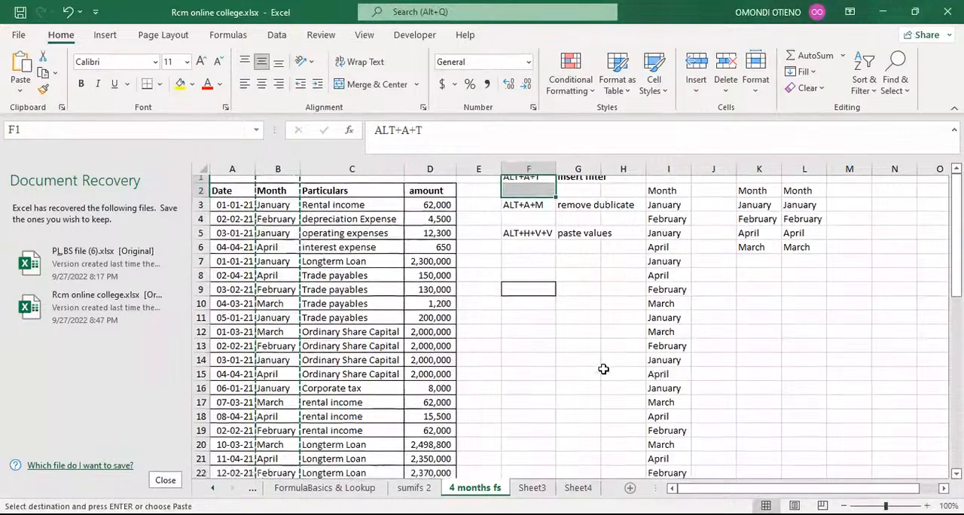
scroll(597, 364, "up", 3)
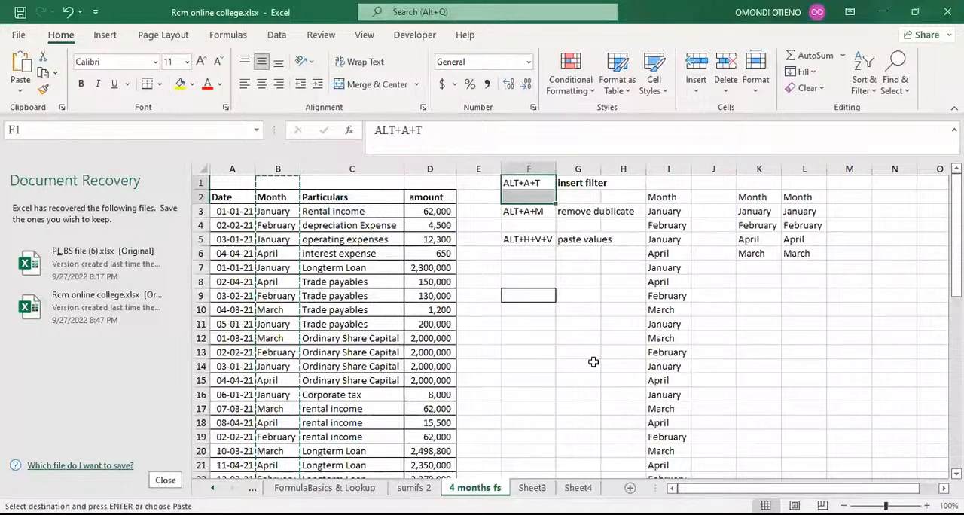
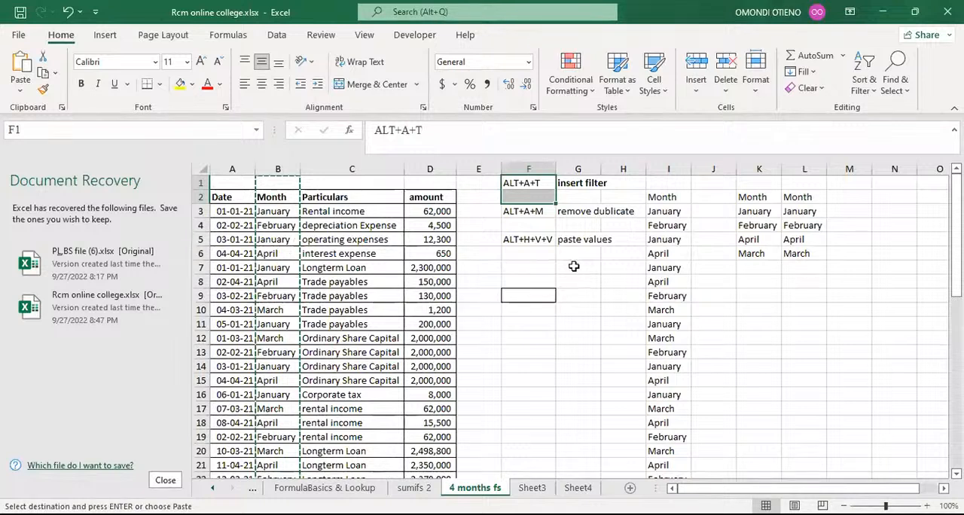
Step: Delete columns F through L holding the shortcut notes and unique month lists
left_click(586, 281)
left_click(519, 183)
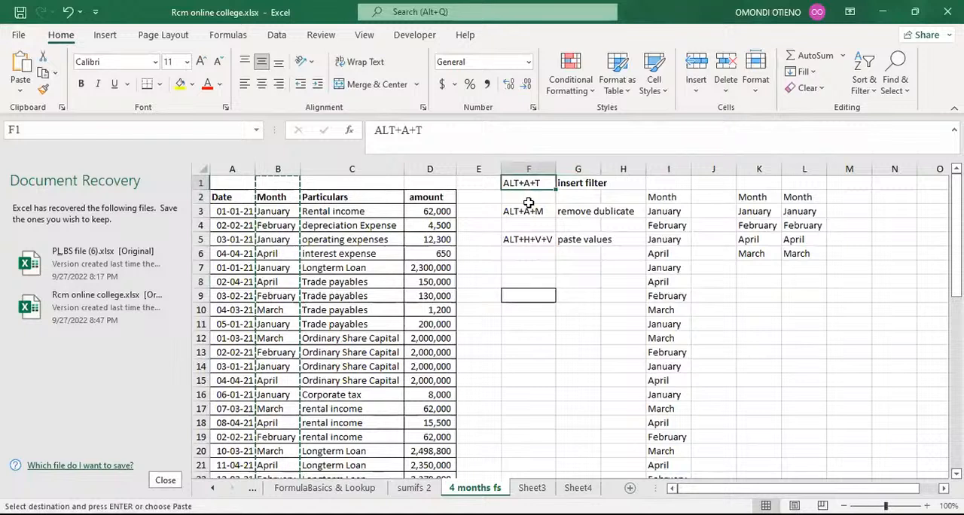
left_click(523, 210)
left_click(527, 237)
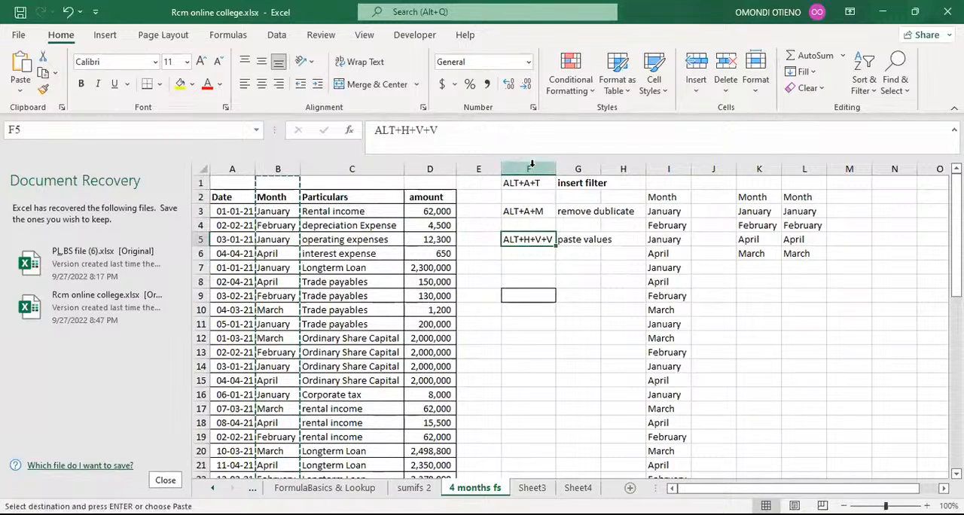
left_click_drag(531, 165, 801, 155)
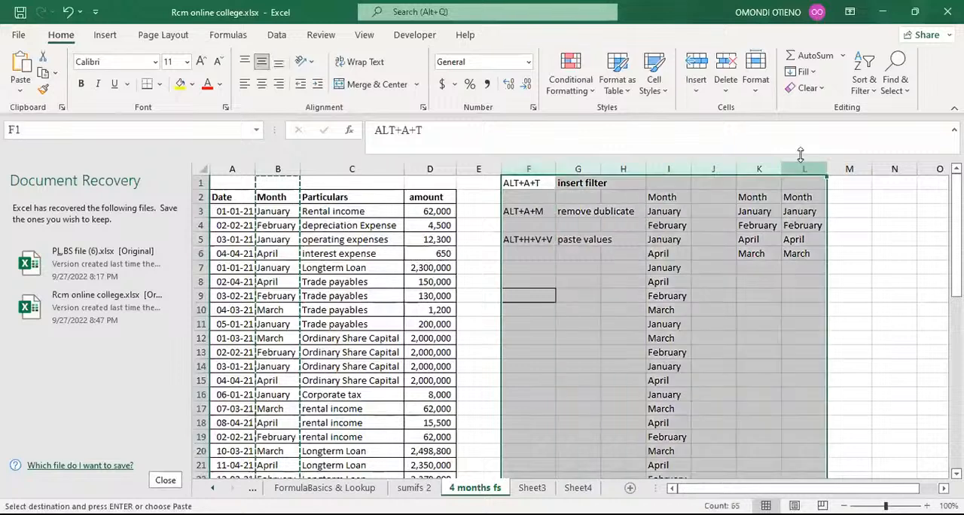
left_click(719, 73)
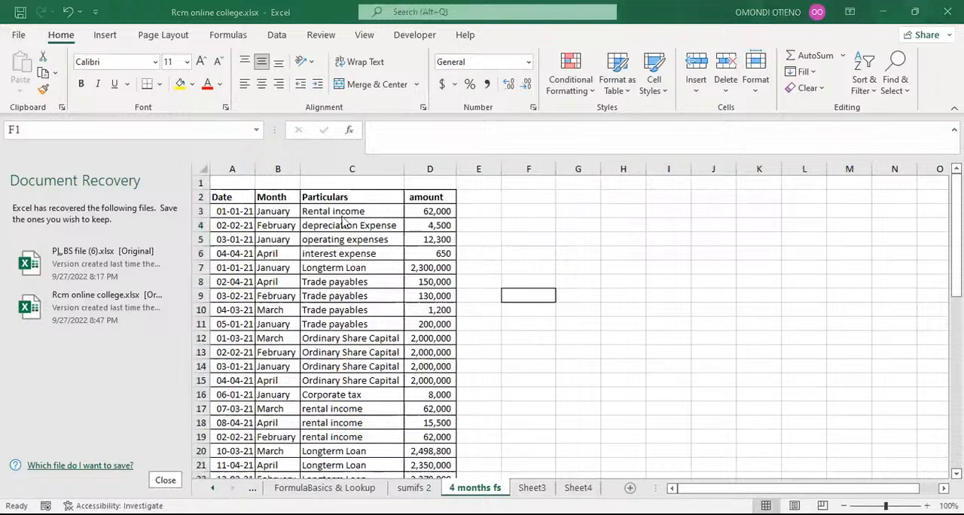
Step: Add the header Mapping in cell E2
left_click(473, 196)
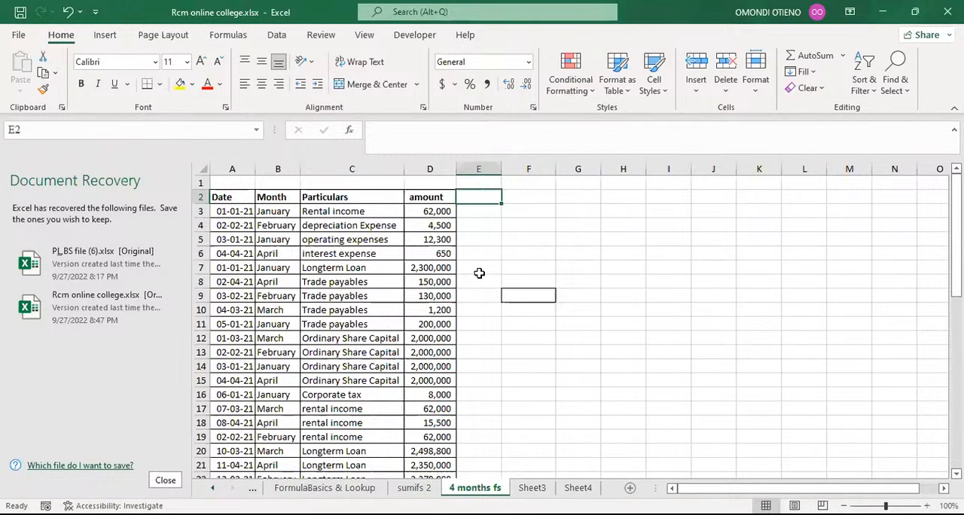
type("Ma")
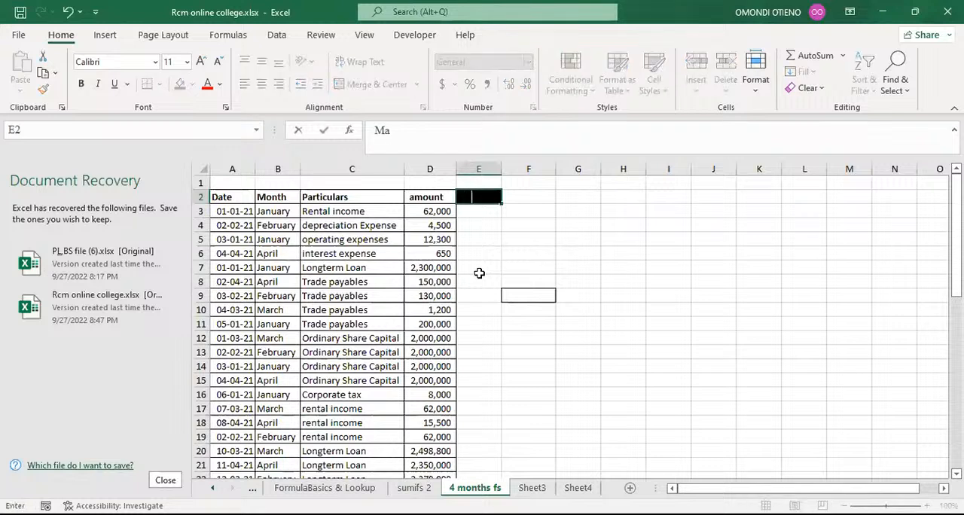
type("pping")
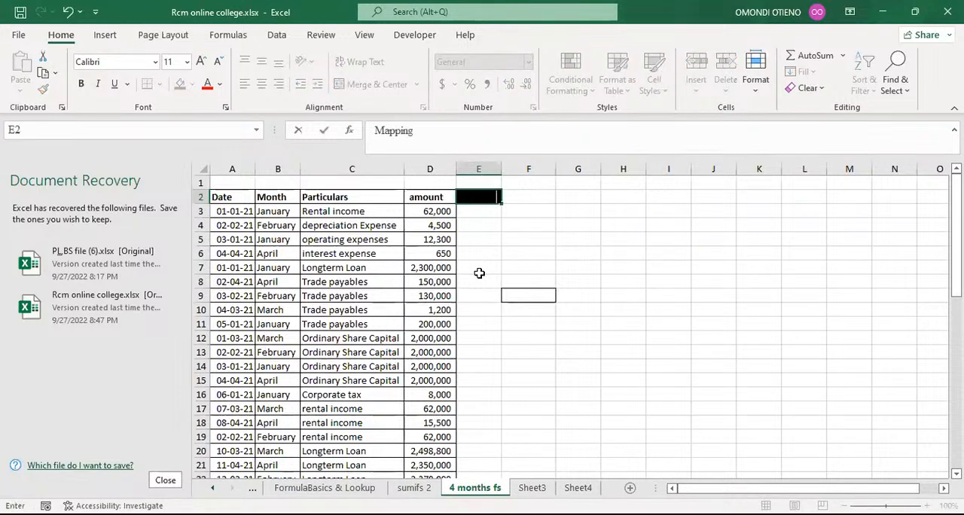
key("Return")
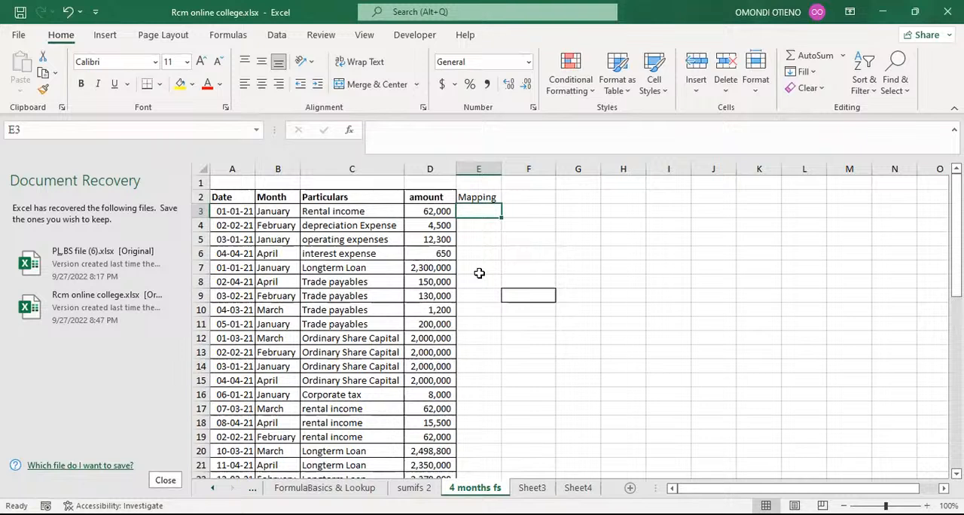
Step: Apply a filter to the header row A2:E2 with the keyboard shortcut, then undo it
left_click(486, 224)
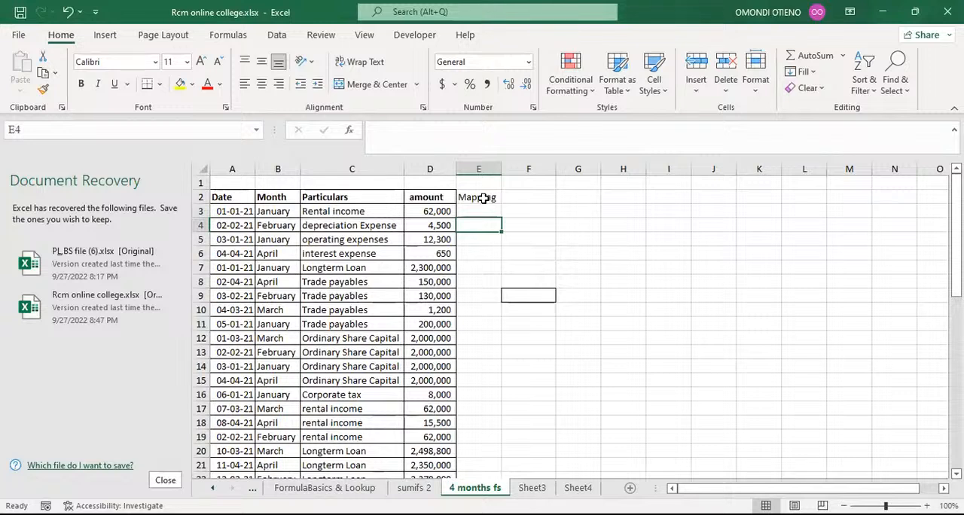
left_click(484, 197)
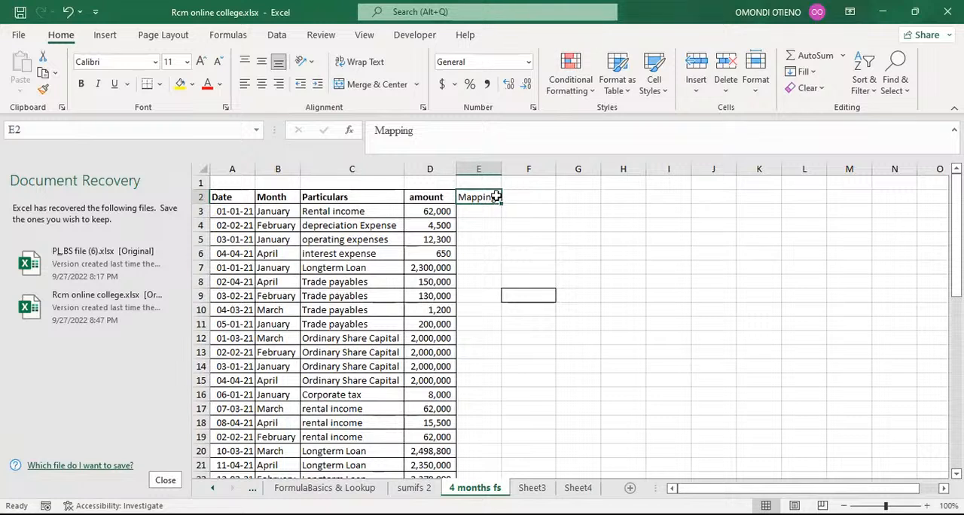
left_click_drag(234, 197, 461, 196)
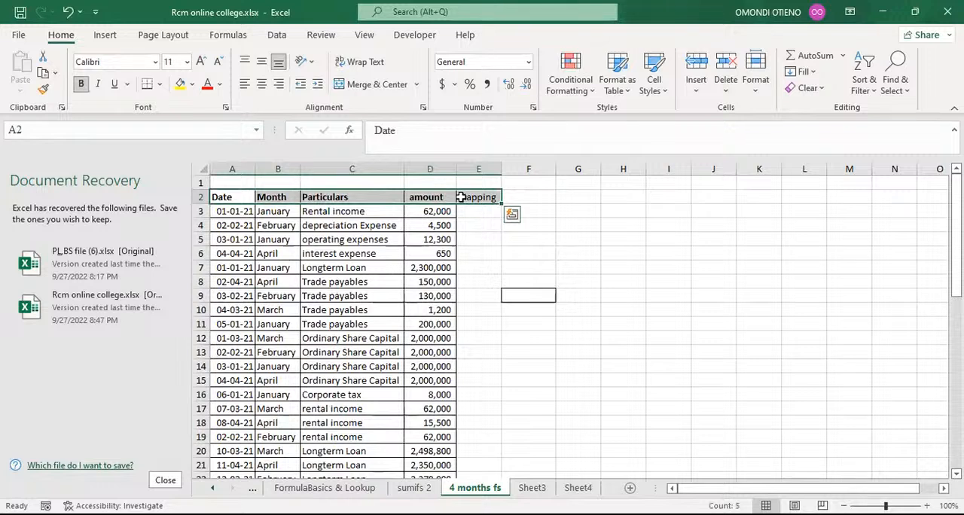
key("alt+a")
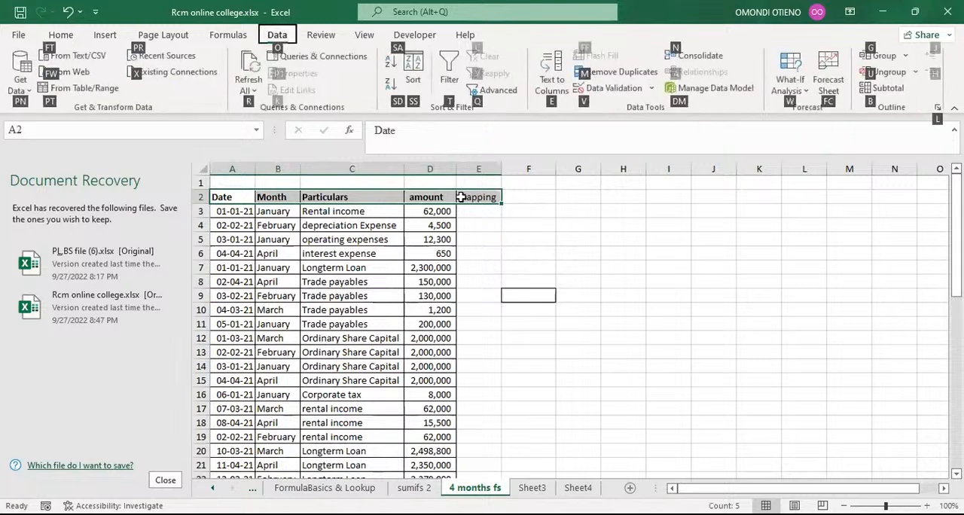
key("t")
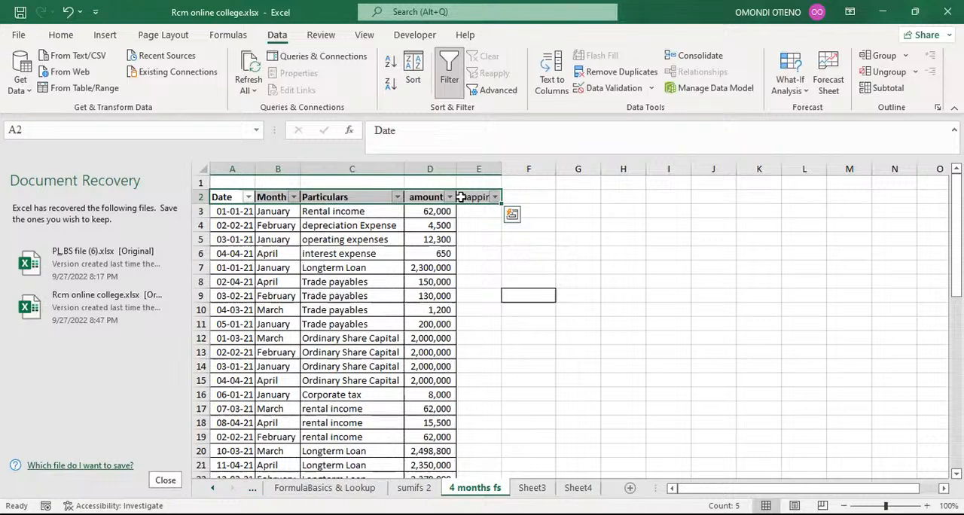
left_click(67, 11)
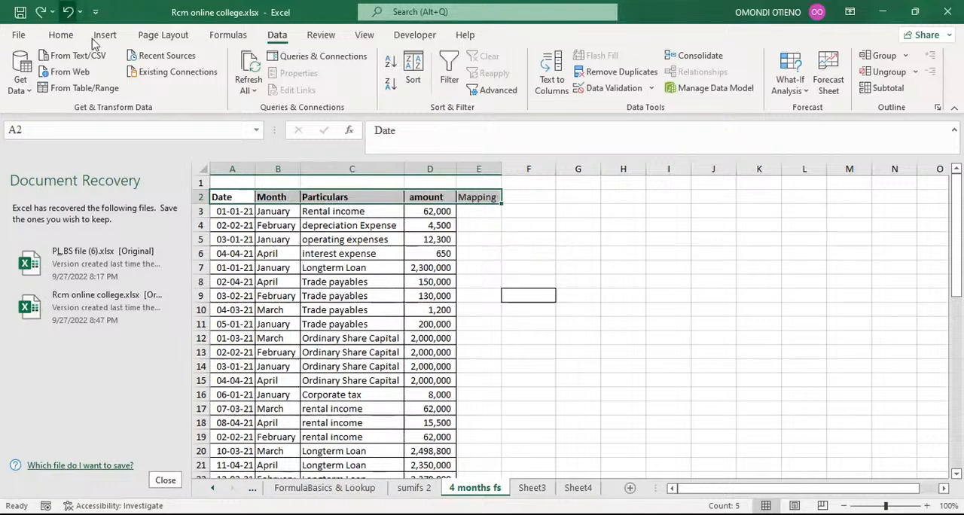
Step: Apply a filter to the header row A2:E2
left_click(543, 241)
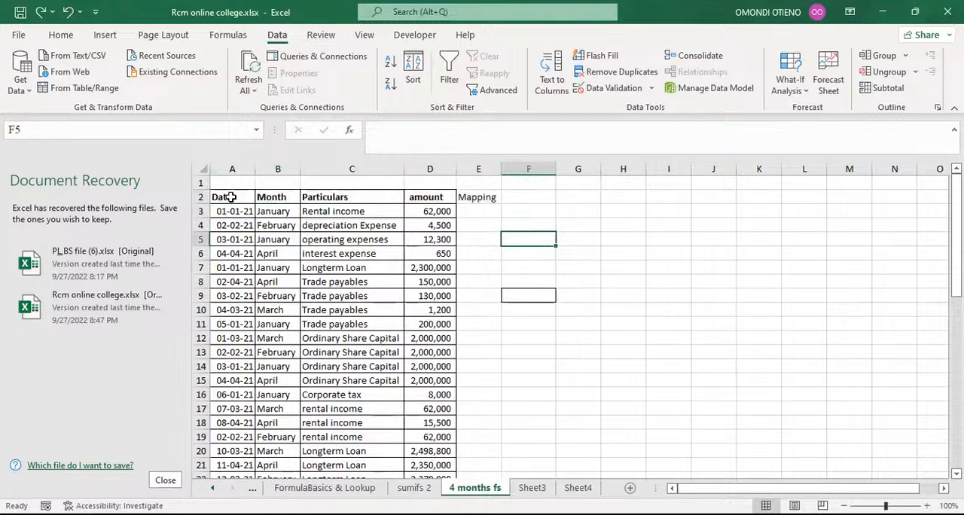
left_click_drag(230, 197, 456, 197)
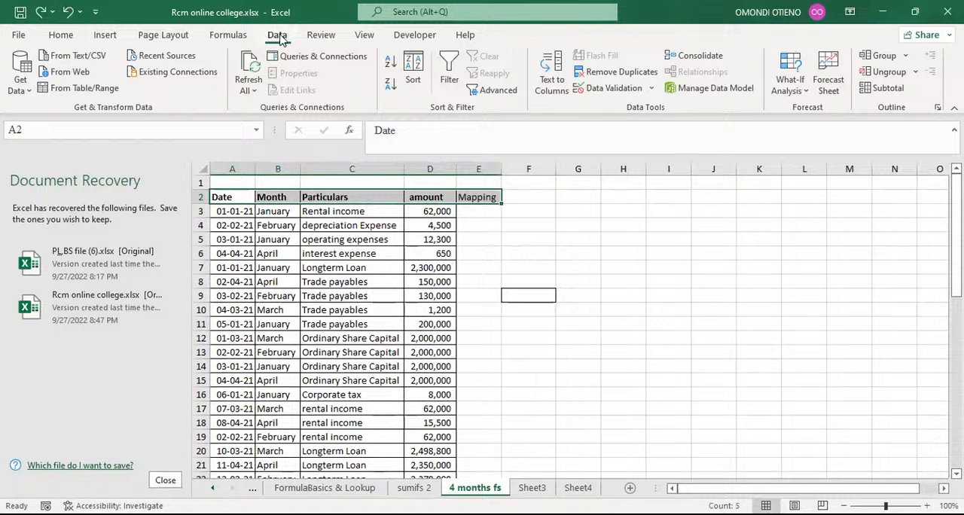
left_click(449, 73)
left_click(561, 277)
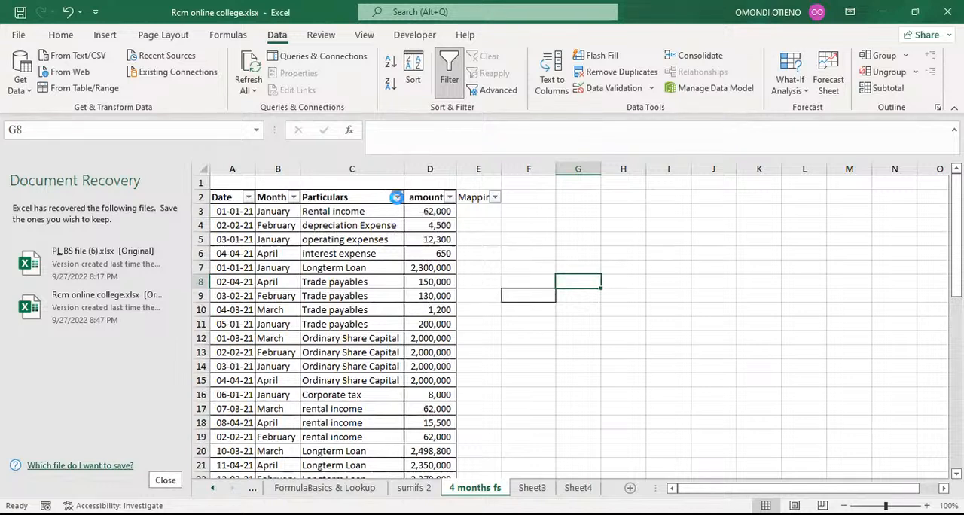
Step: Filter the Particulars column to show only entries matching rental
left_click(397, 198)
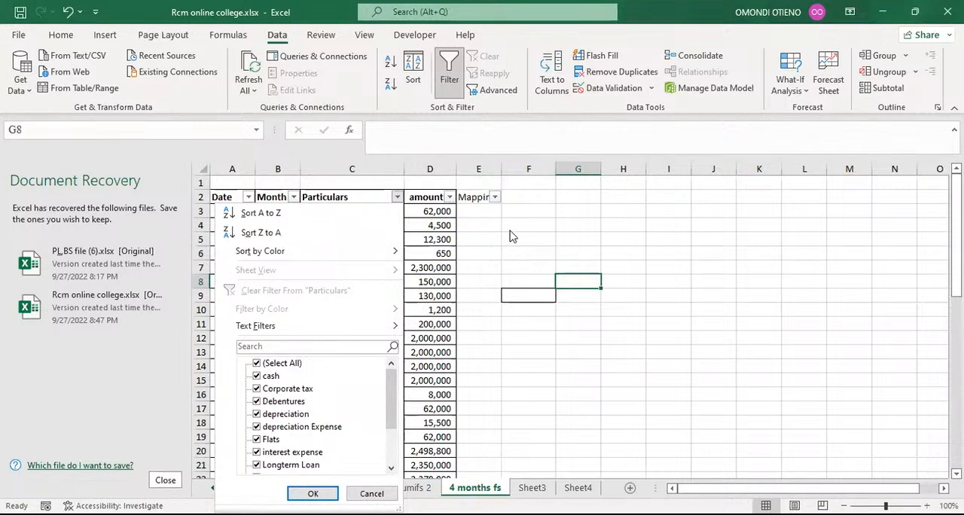
key("Escape")
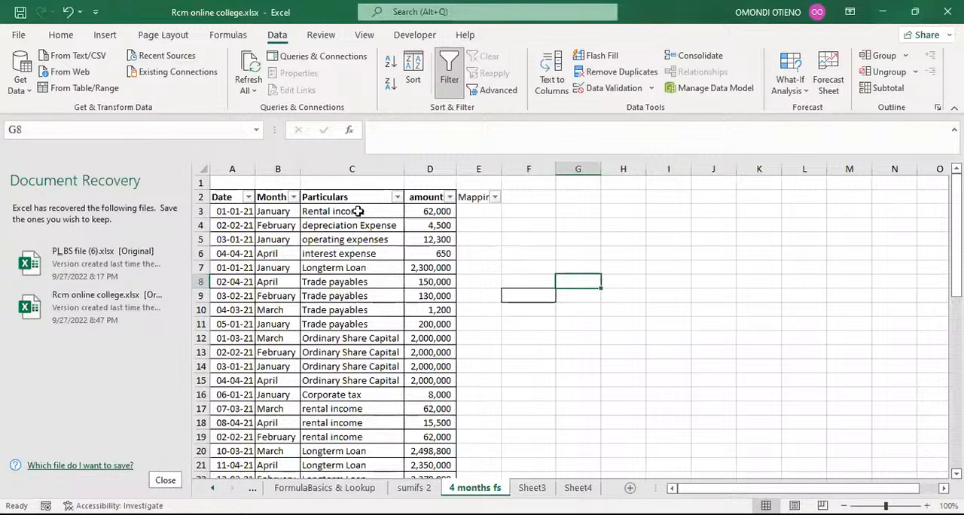
left_click(354, 212)
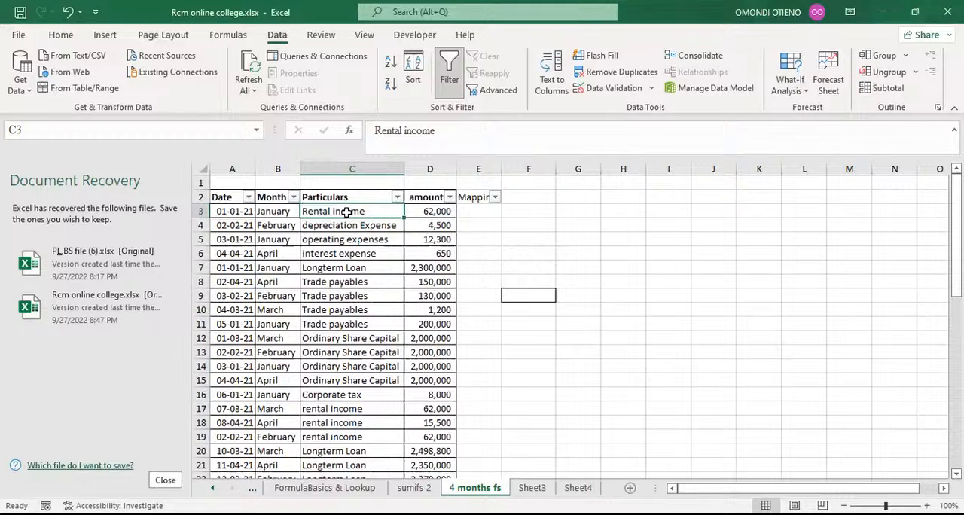
left_click(396, 198)
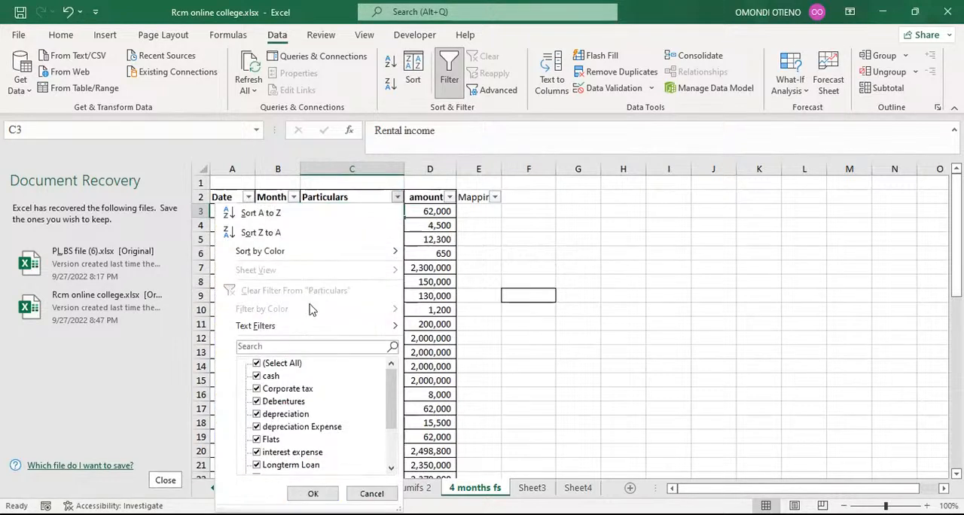
left_click(262, 345)
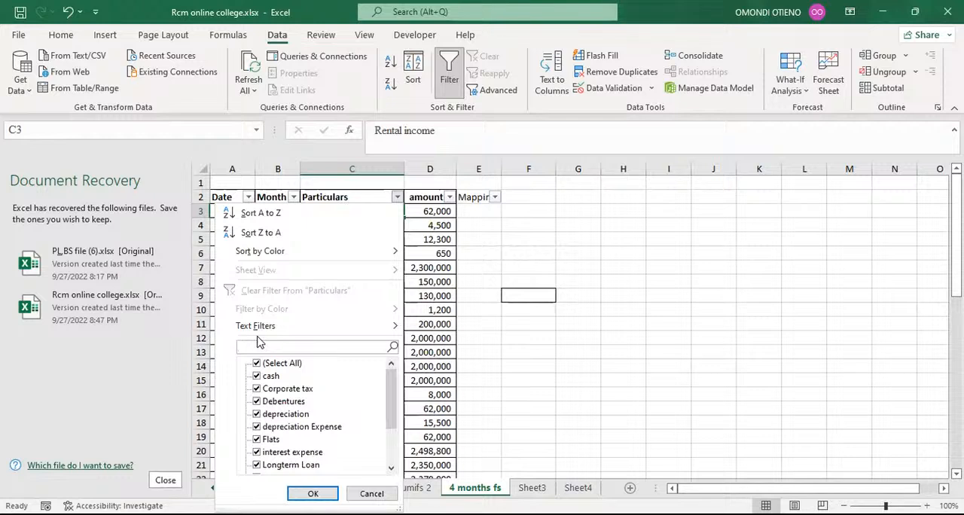
type("rental")
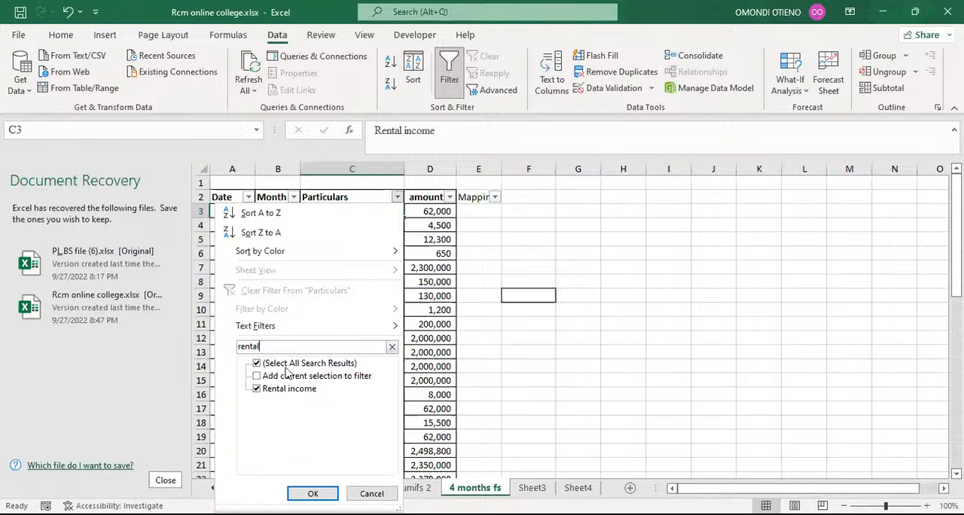
left_click(312, 494)
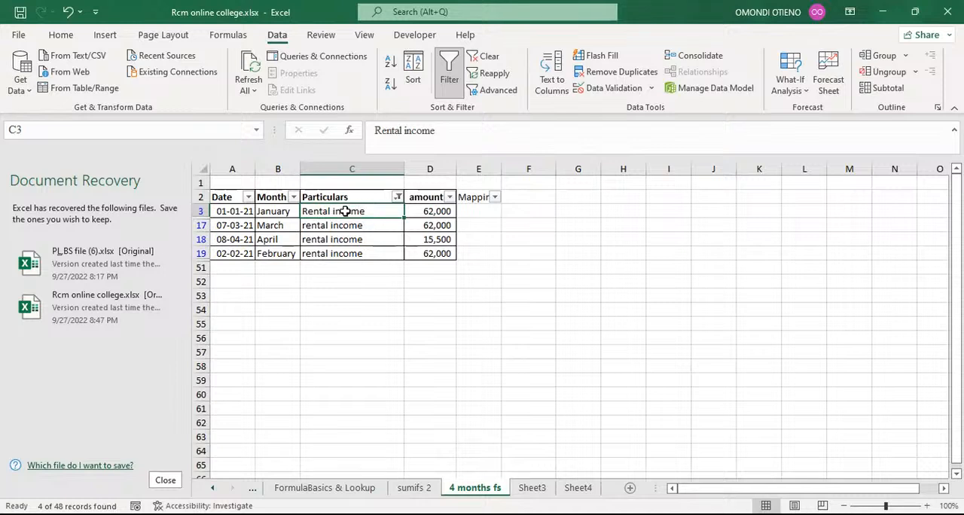
Step: Enter Revenue as the mapping for the first rental income row in E3
left_click(472, 211)
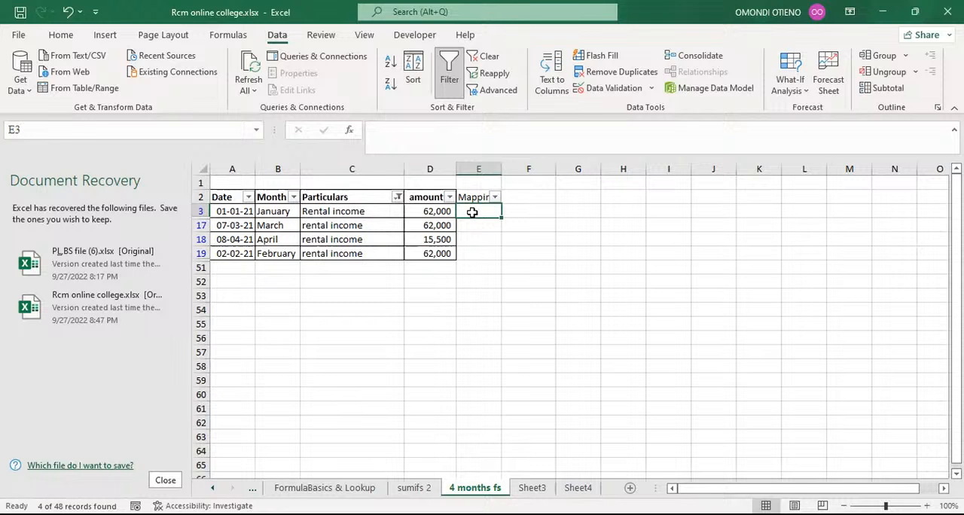
type("R")
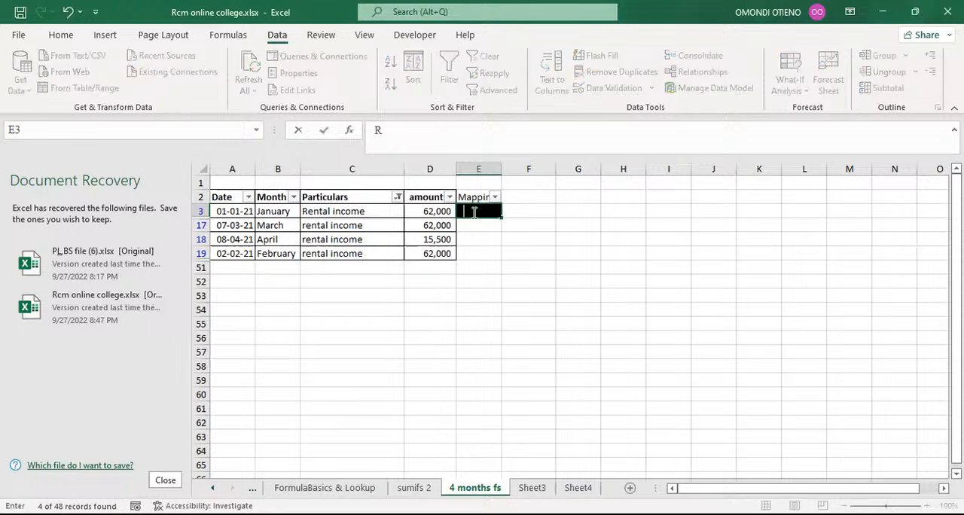
type("evenue")
key("Return")
Step: Flash Fill the remaining visible Mapping cells below E3
left_click(489, 212)
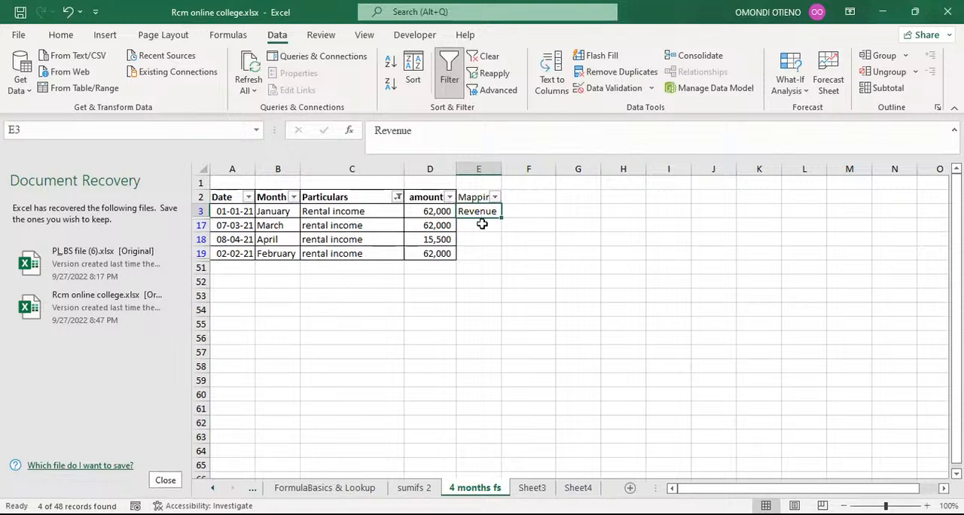
left_click(482, 225)
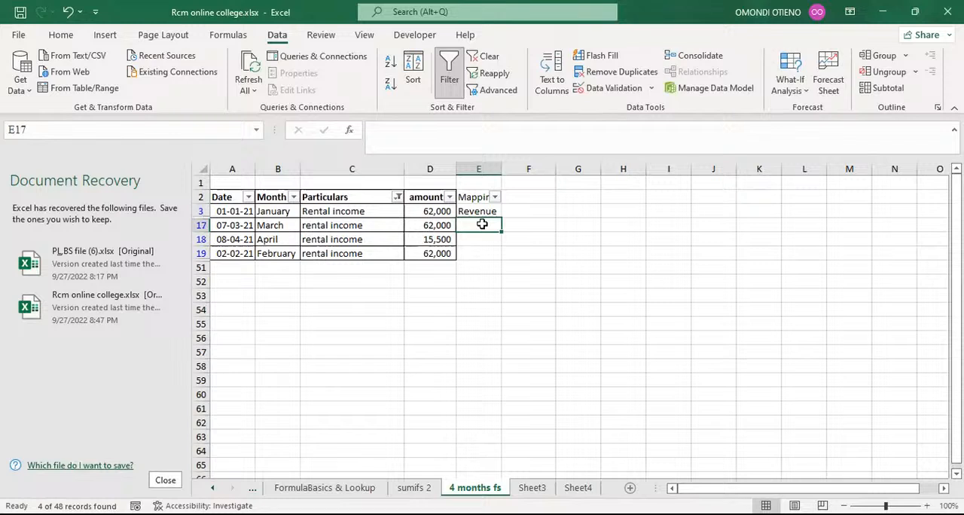
key("ctrl+e")
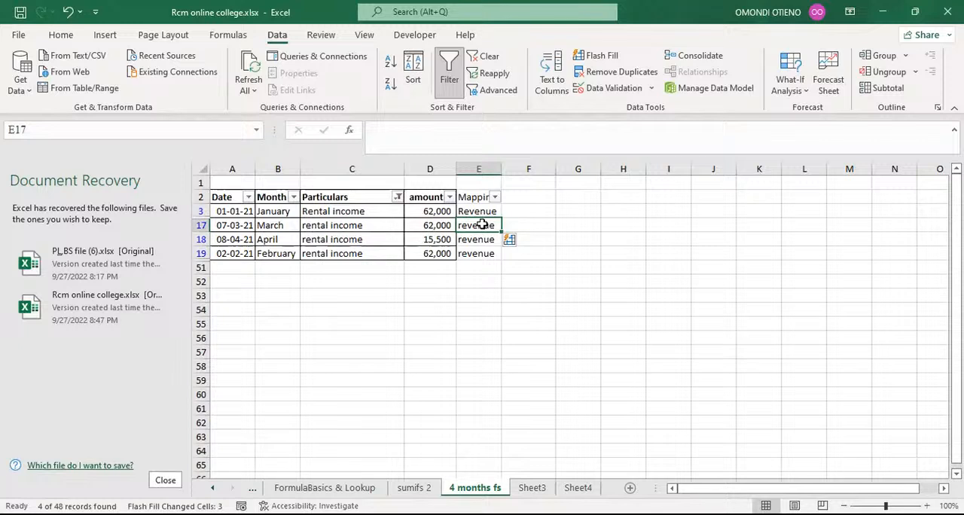
Step: Reopen the Particulars filter and search for rental again
left_click(398, 197)
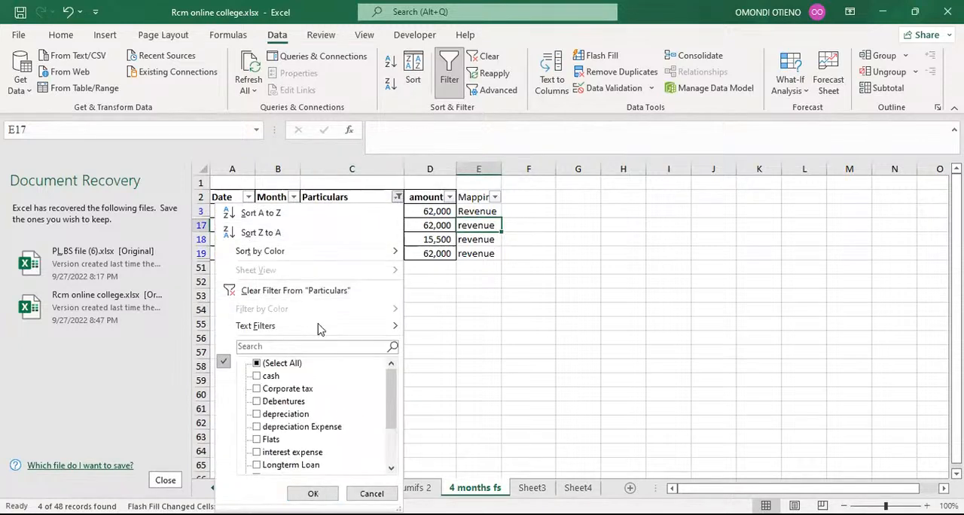
left_click(310, 346)
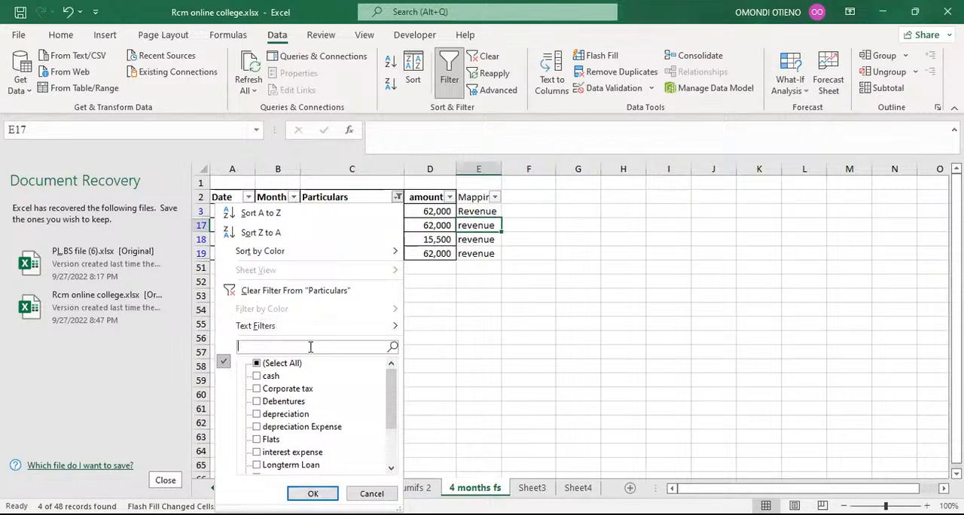
type("rental")
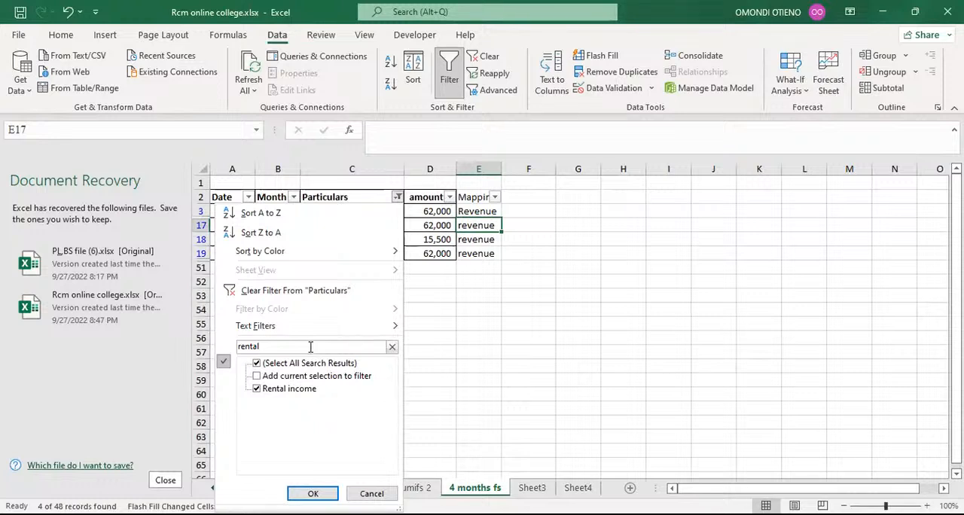
left_click(309, 491)
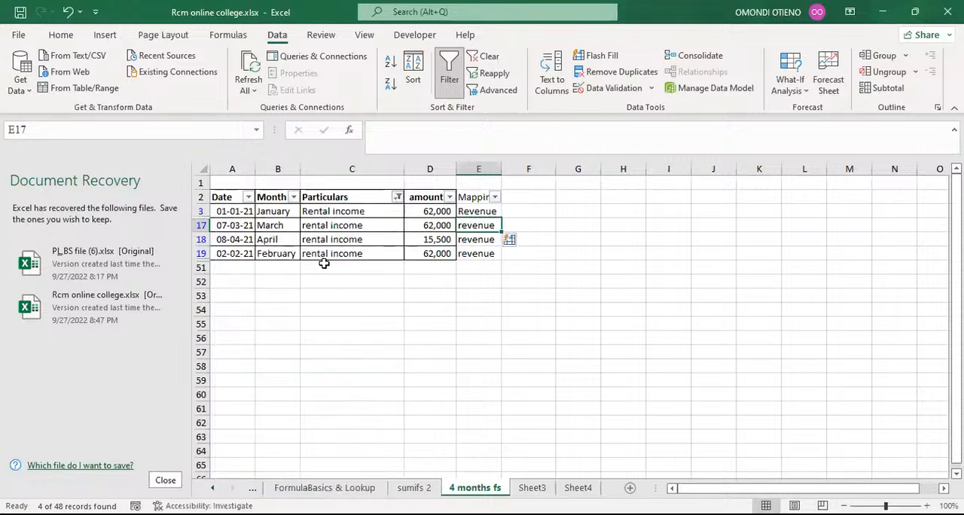
Step: Clear the flash-filled Mapping cells E17 to E19
left_click(476, 222)
left_click_drag(475, 222, 486, 253)
key("Delete")
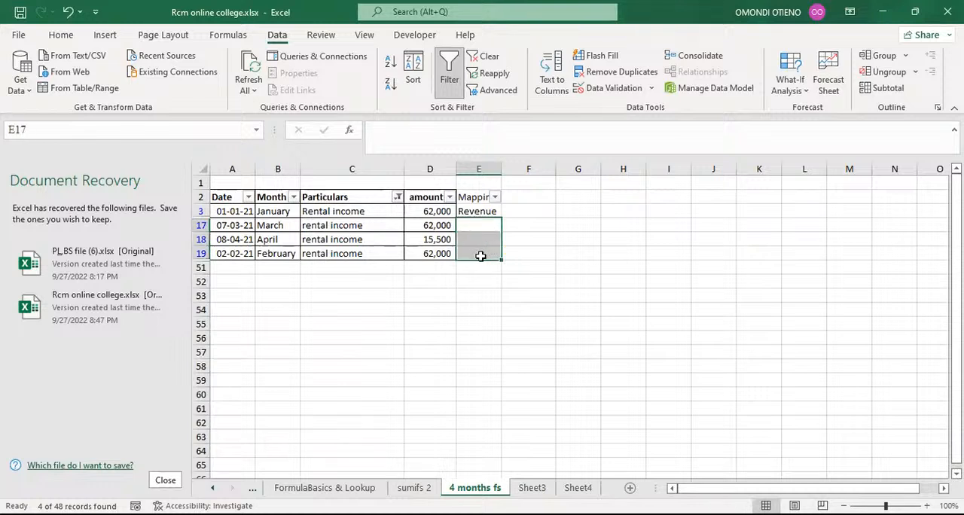
left_click(477, 211)
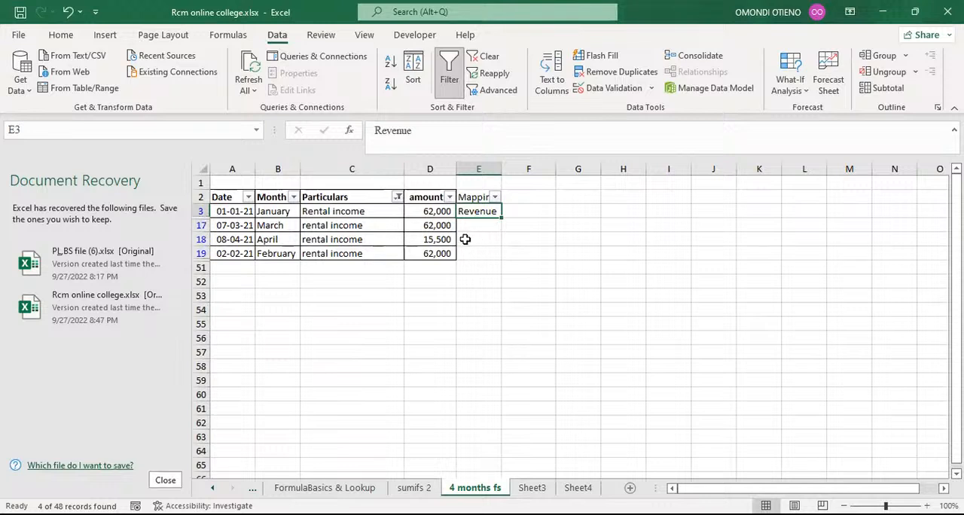
Step: Flash Fill the visible Mapping cells E17 to E19 from the Revenue entry above
left_click(470, 226)
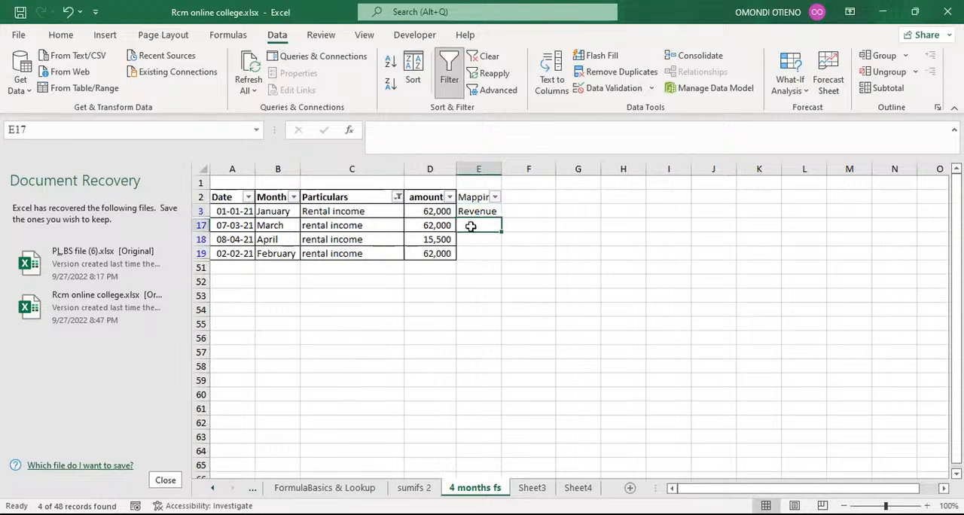
key("ctrl+e")
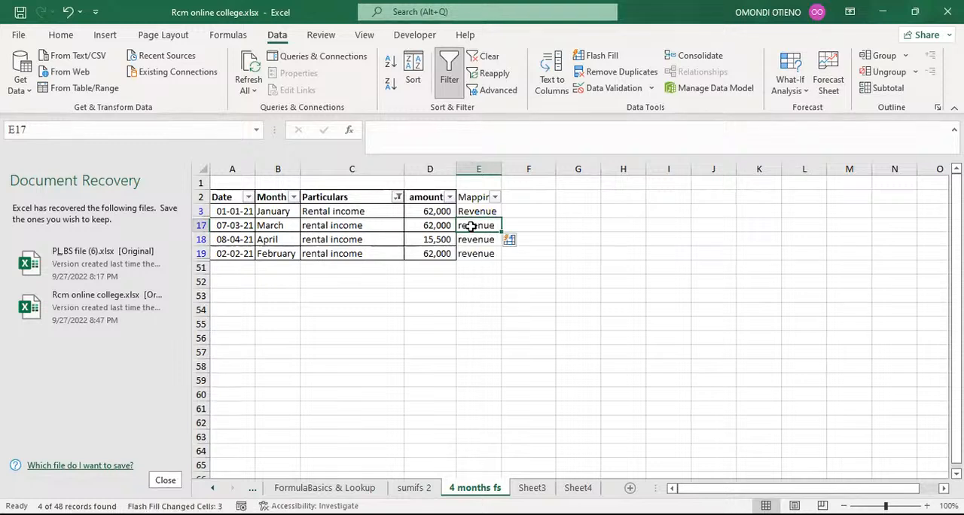
left_click(463, 284)
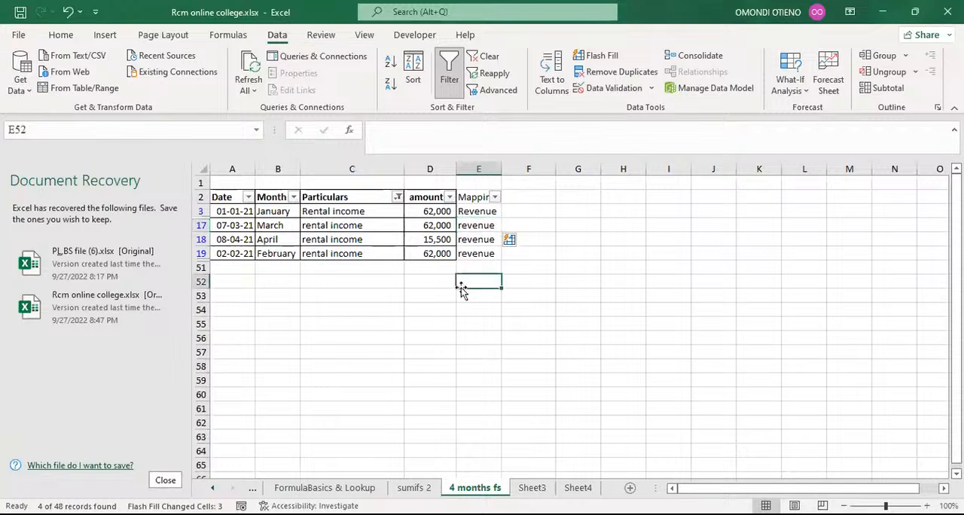
Step: Filter the Particulars column to show only operating expenses by searching for opera
left_click(397, 197)
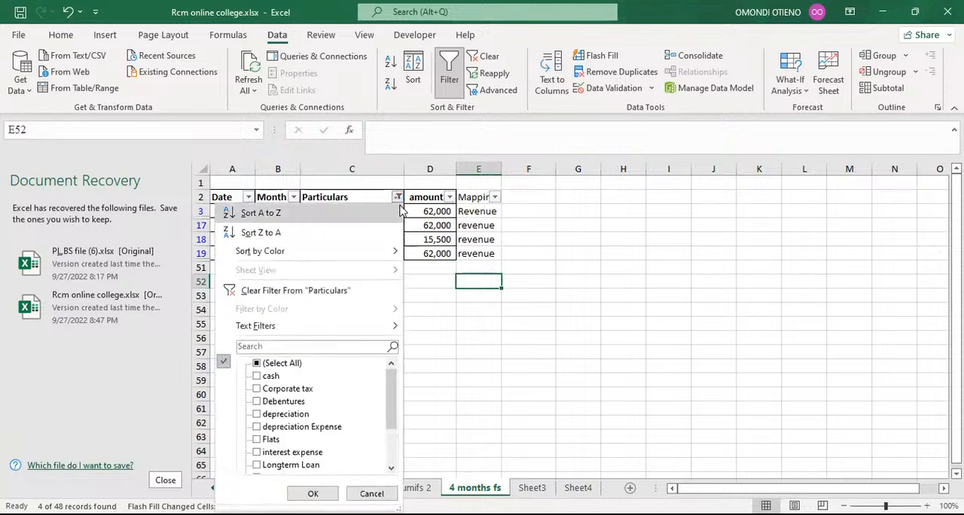
left_click(265, 348)
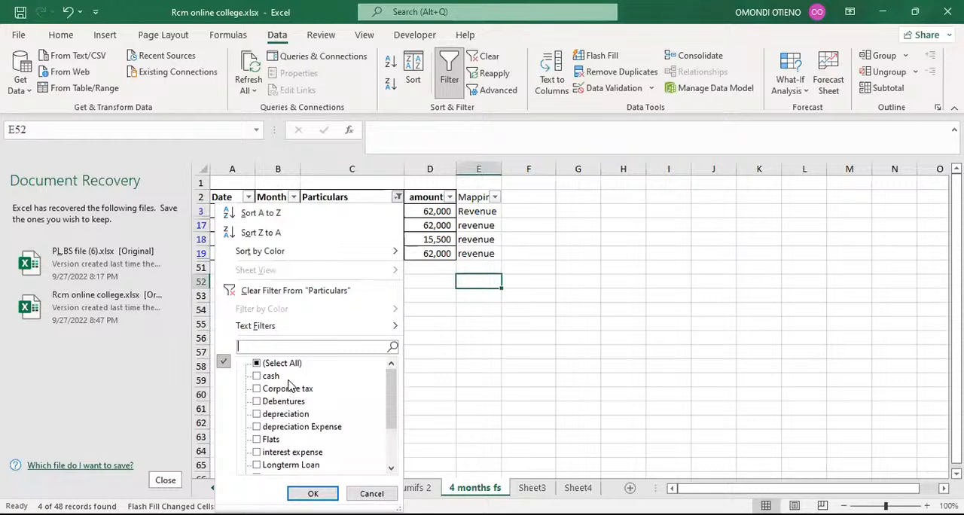
mouse_move(389, 387)
left_mouse_down()
mouse_move(389, 439)
mouse_move(389, 377)
left_mouse_up()
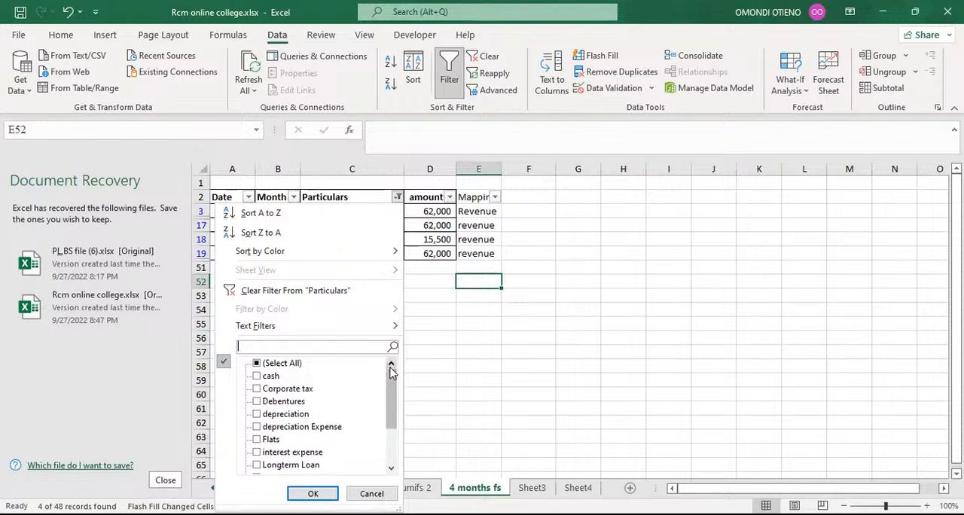
mouse_move(391, 372)
left_mouse_down()
mouse_move(393, 392)
mouse_move(393, 380)
left_mouse_up()
mouse_move(393, 382)
left_mouse_down()
mouse_move(393, 418)
mouse_move(395, 386)
left_mouse_up()
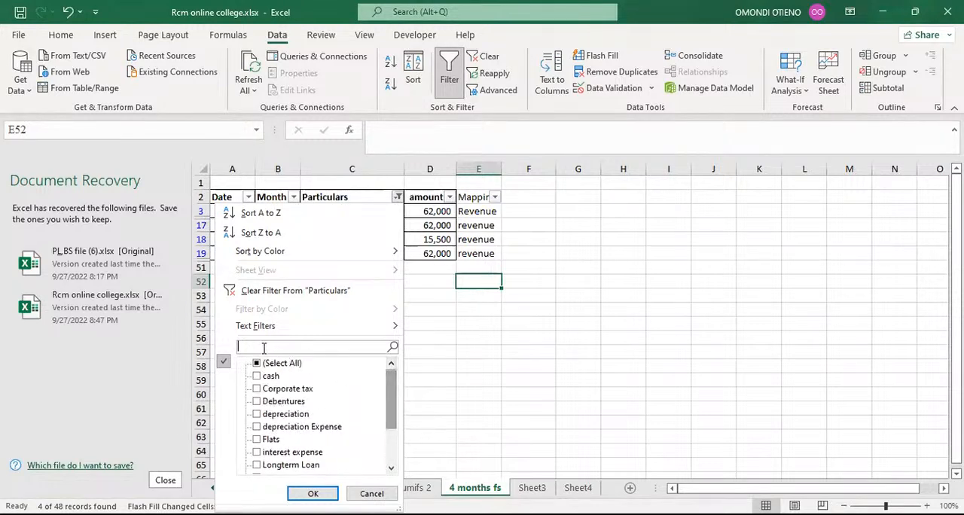
type("opera")
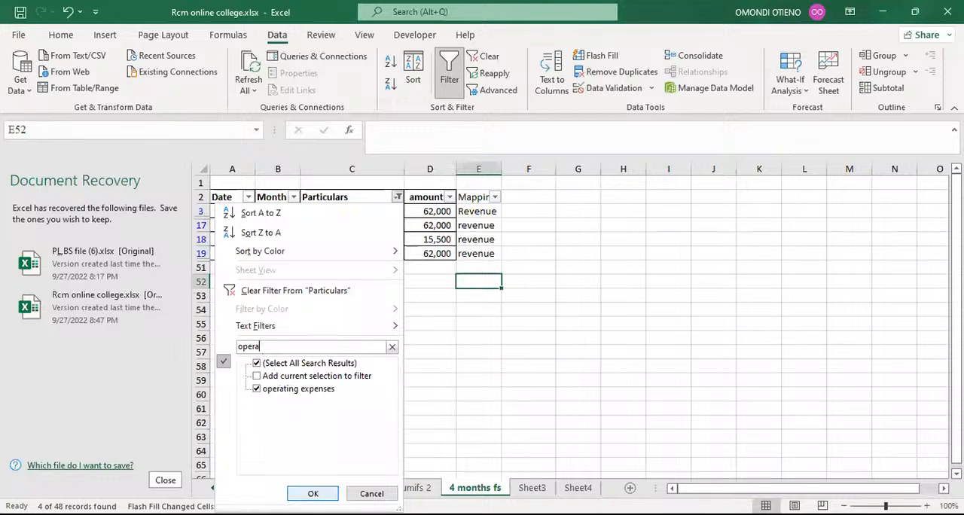
left_click(313, 494)
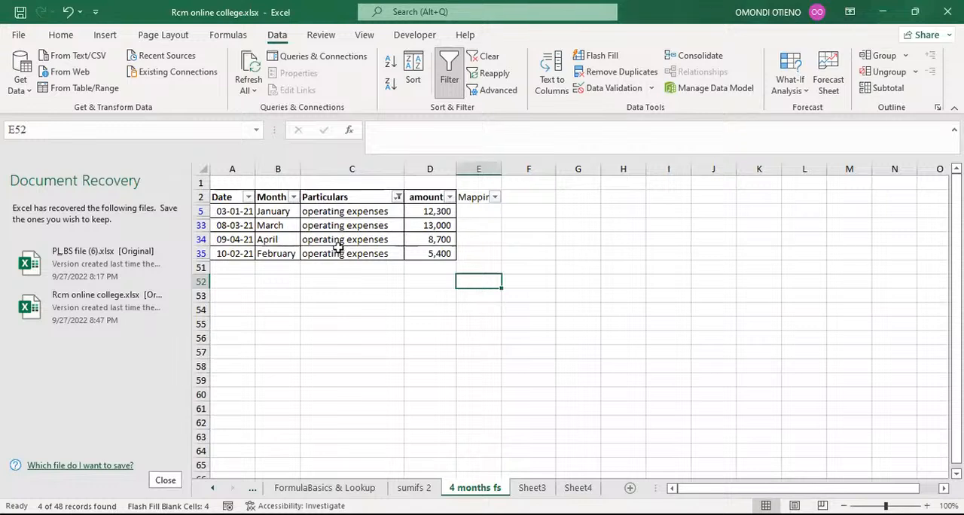
Step: Enter Operating expenses in E5 and Flash Fill the remaining visible Mapping cells below it
left_click(475, 212)
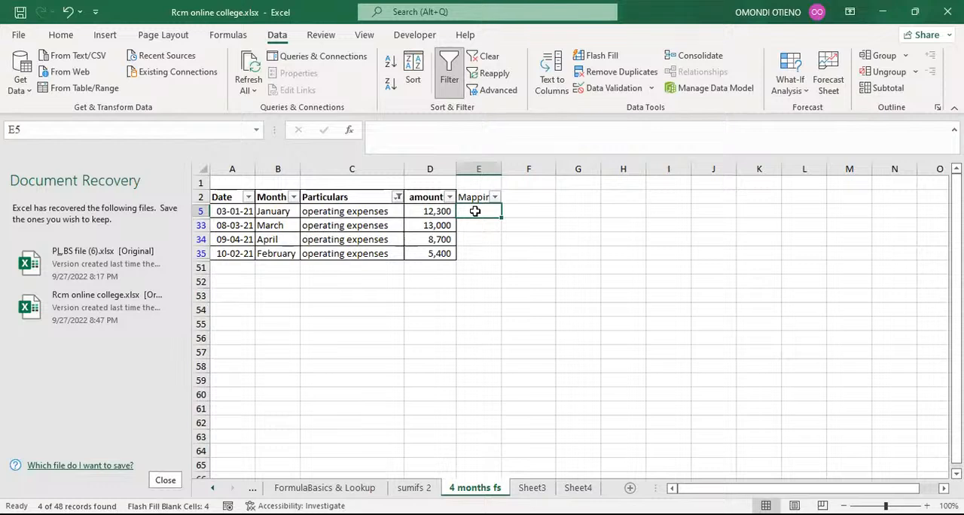
type("O")
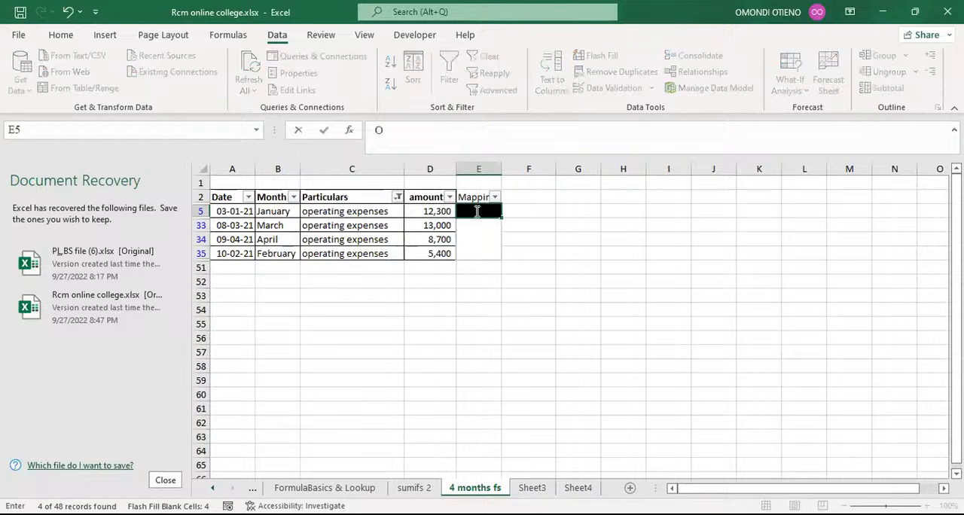
type("peratin")
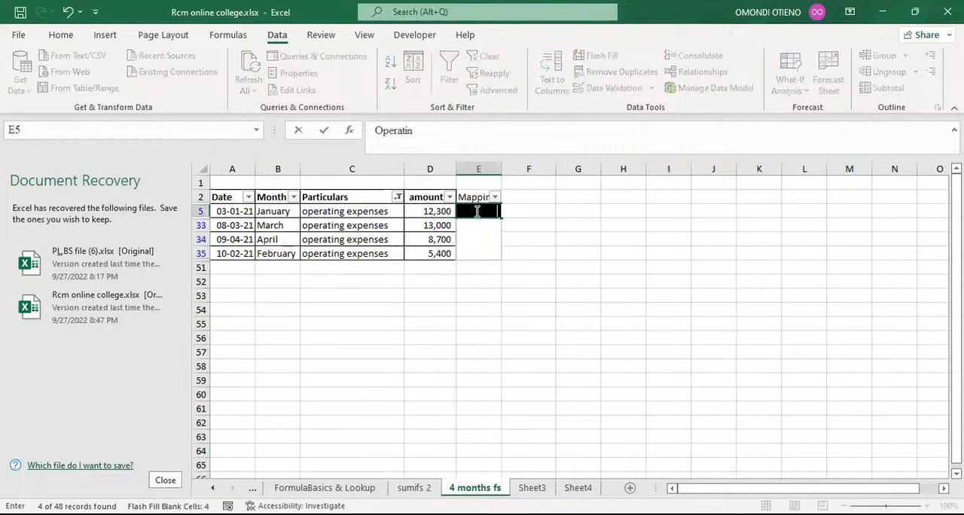
type("g expenses")
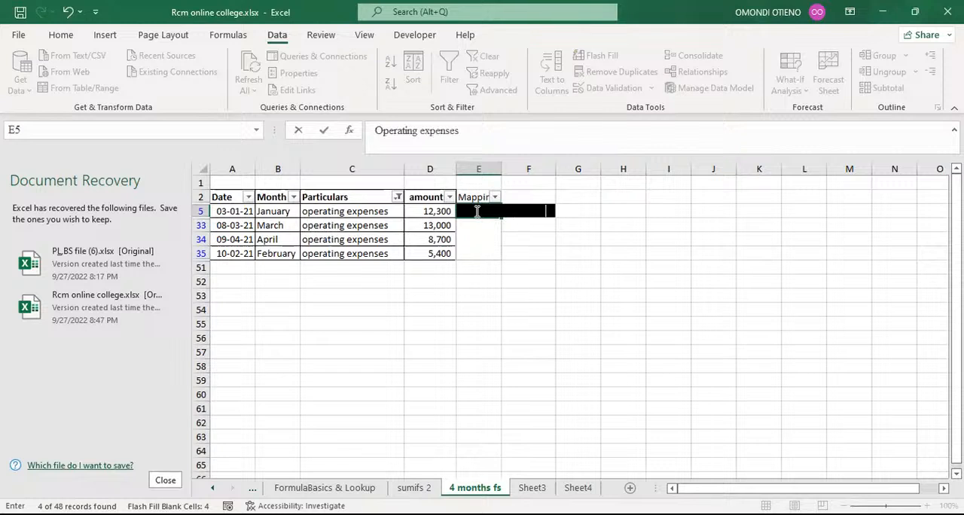
key("Return")
key("ctrl+e")
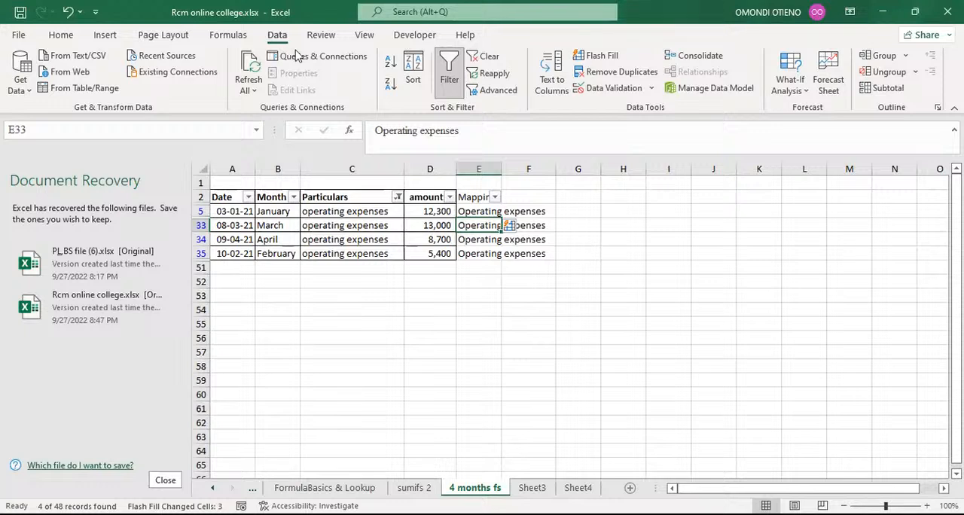
Step: Filter the Particulars column to show only interest expense by searching for inte
left_click(398, 199)
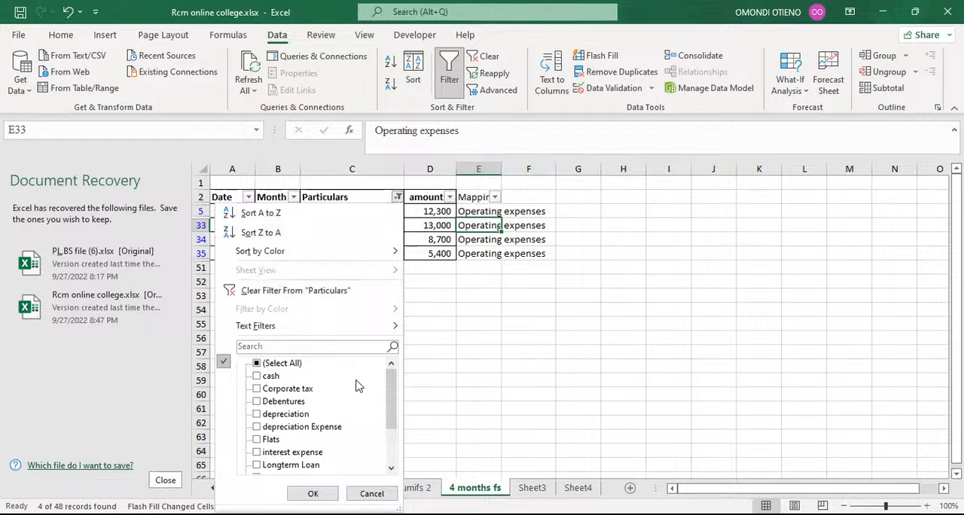
left_click(280, 347)
type("i")
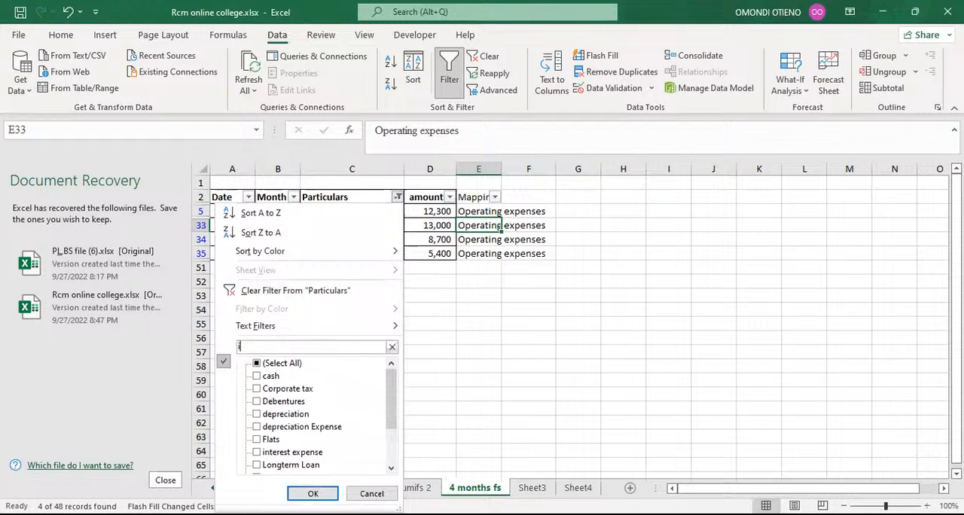
type("nte")
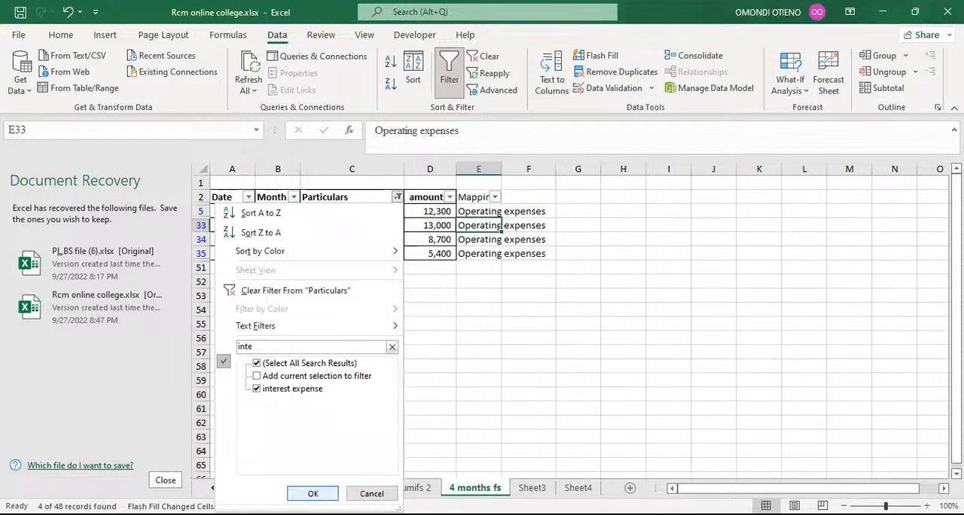
key("Return")
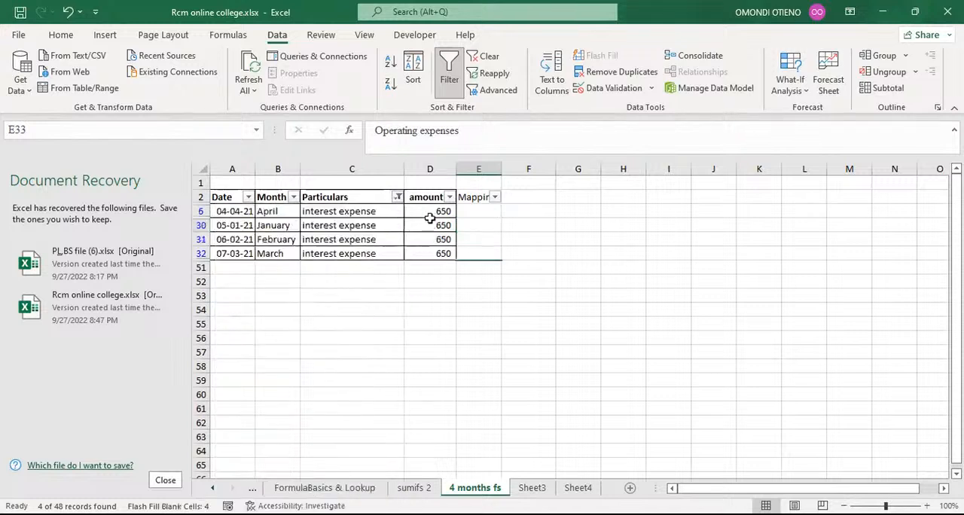
Step: Enter Finance cost as the mapping for the first interest expense row in E6
left_click(475, 212)
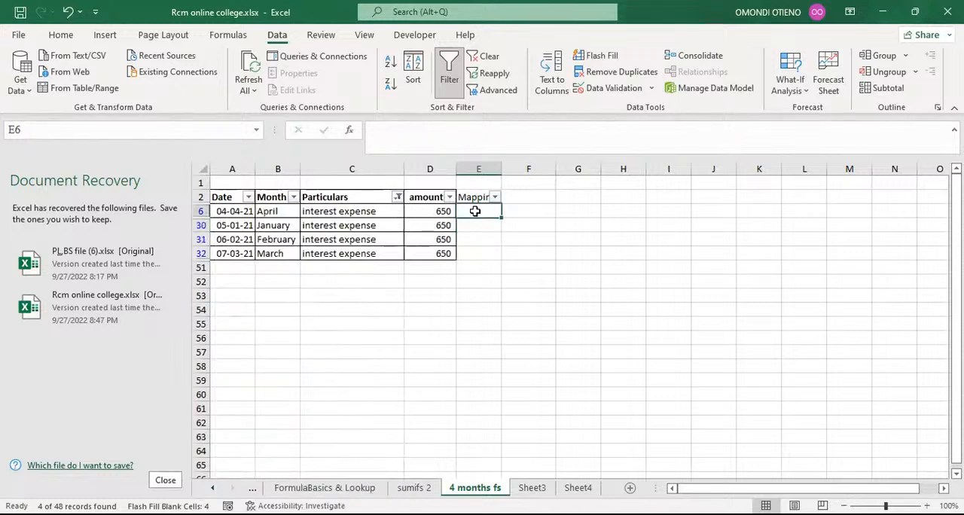
type("F")
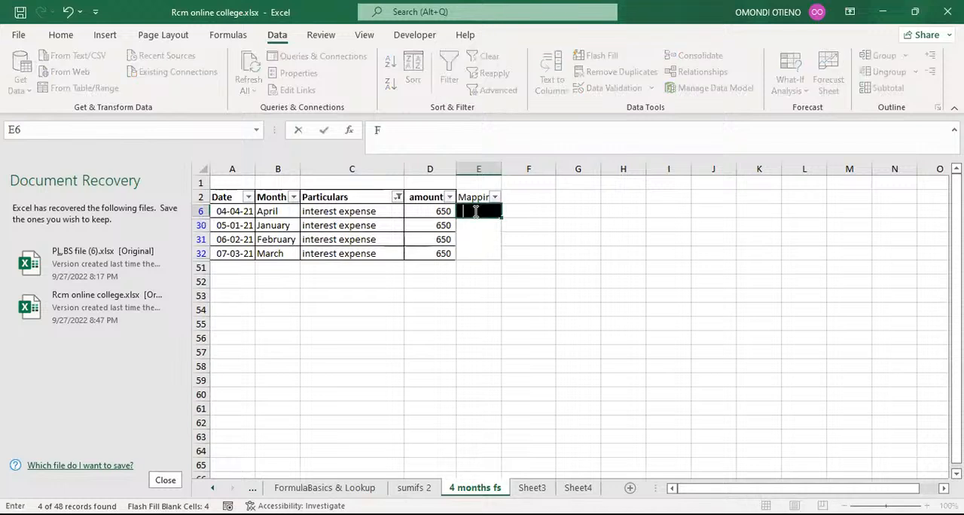
type("ina")
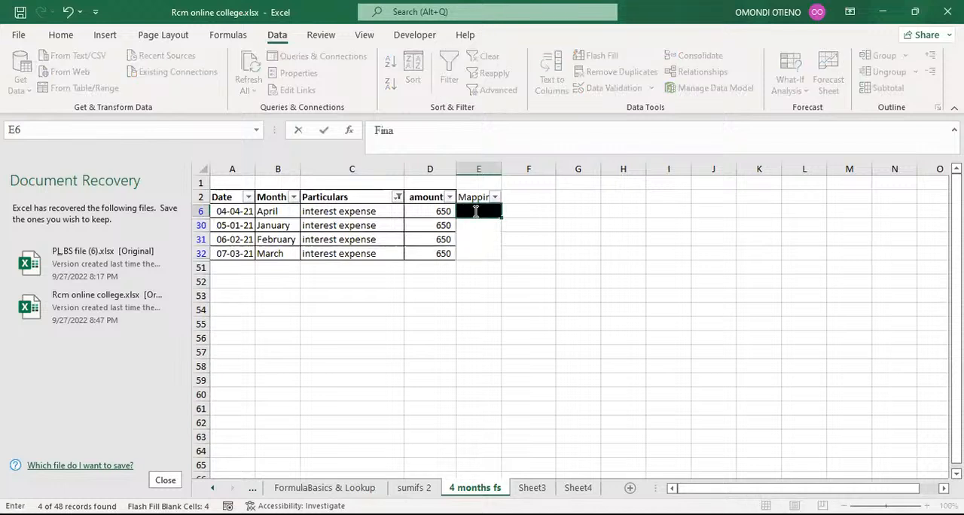
type("nce cost")
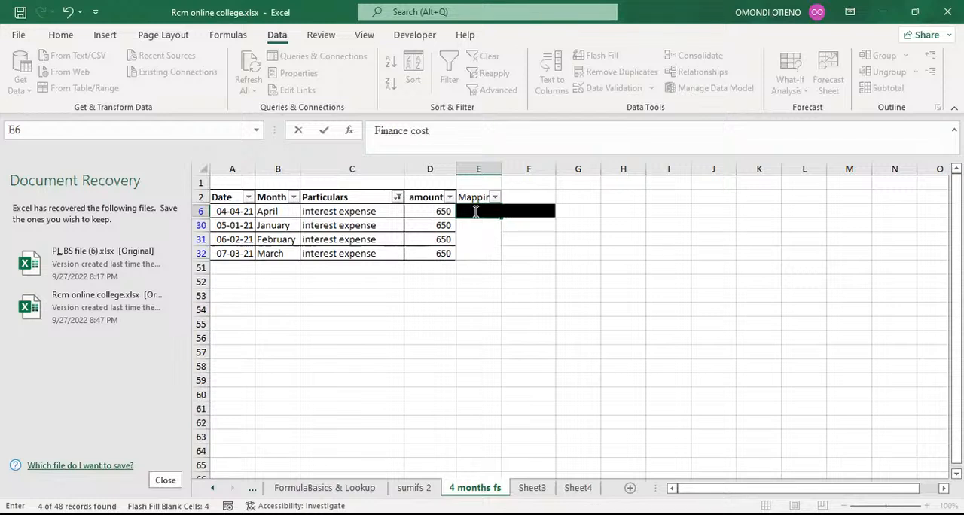
key("Return")
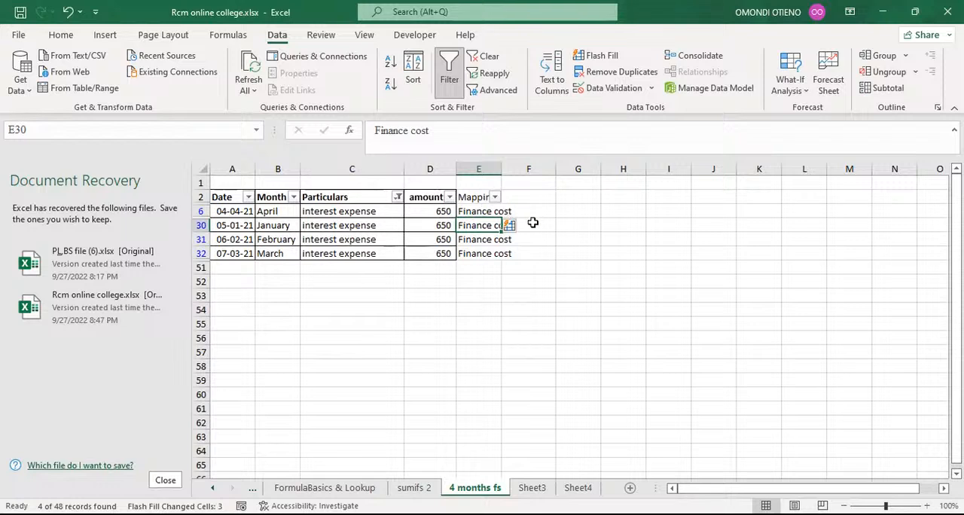
Step: Clear the automatically filled Mapping cells E30 to E32
left_click_drag(479, 226, 482, 253)
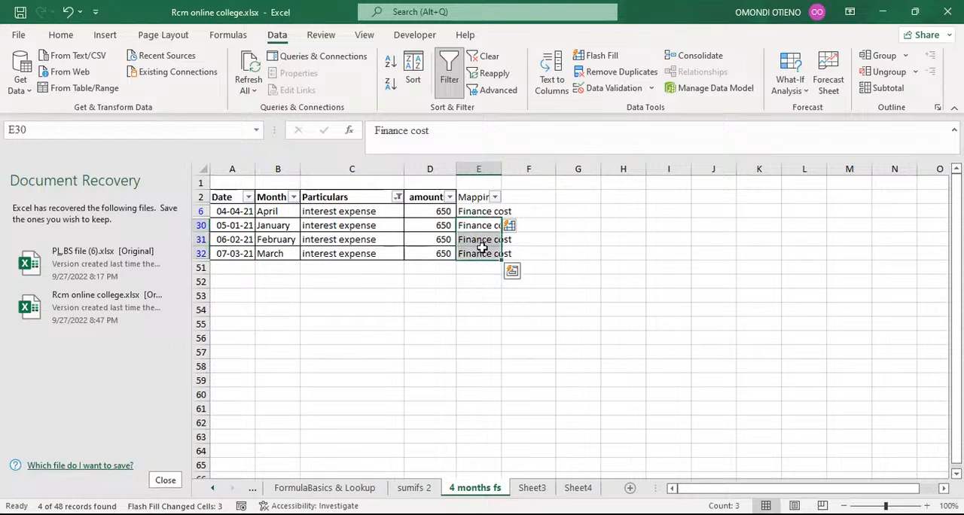
key("Delete")
left_click(577, 252)
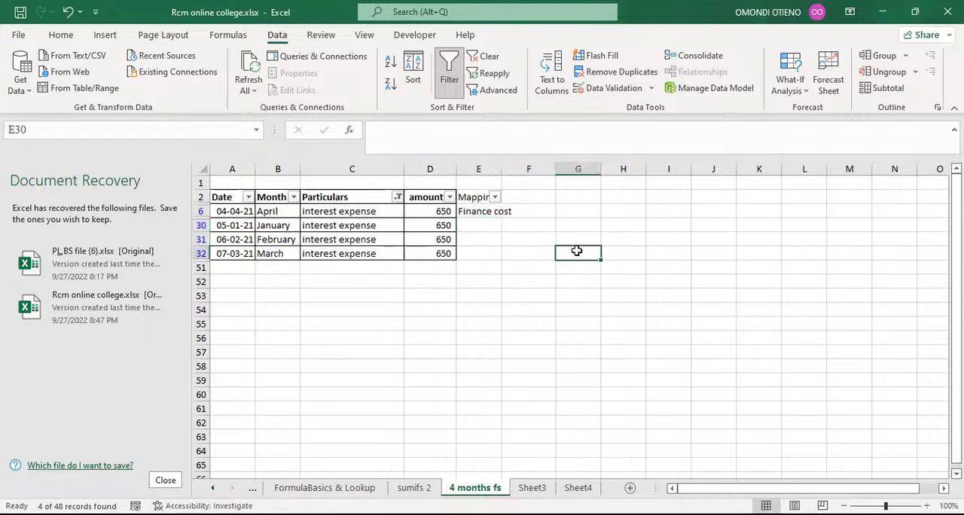
Step: Widen column E so the full Mapping header and entries fit
left_click(486, 211)
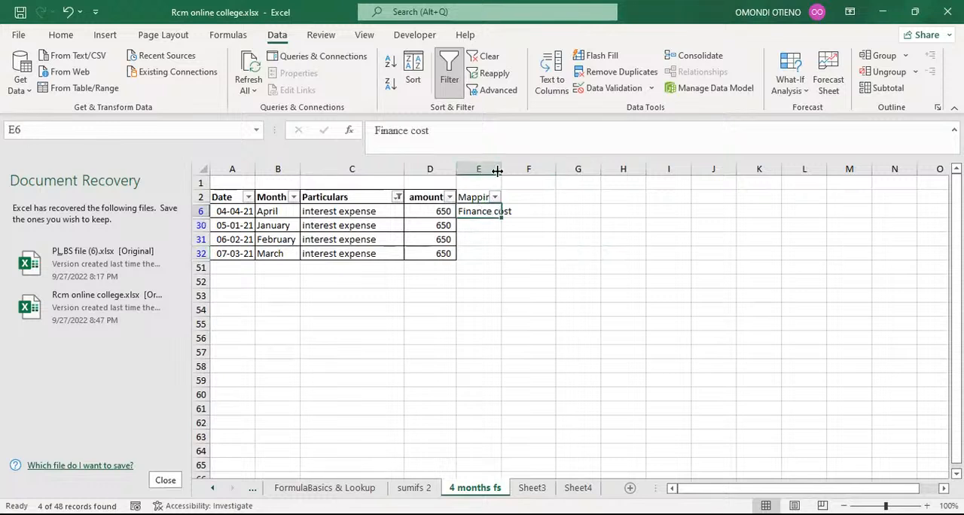
left_click_drag(499, 169, 550, 183)
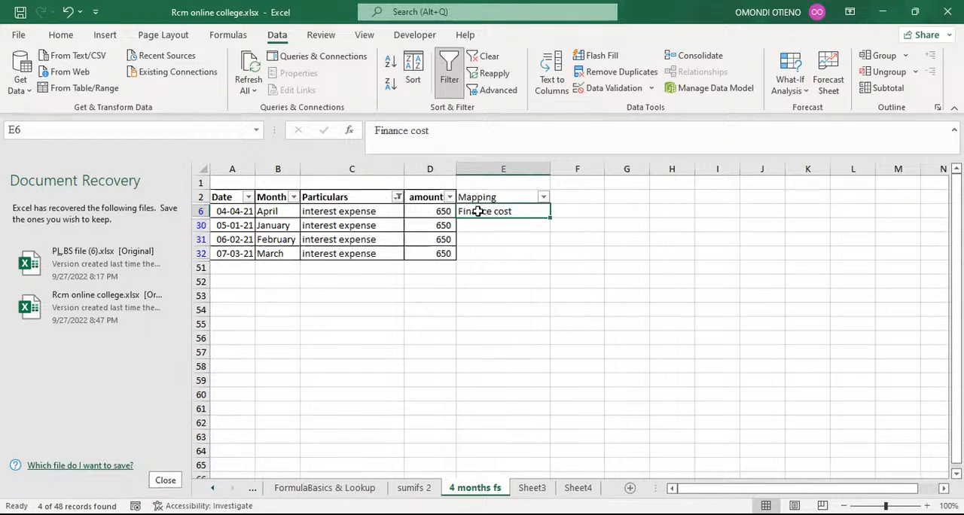
left_click(493, 226)
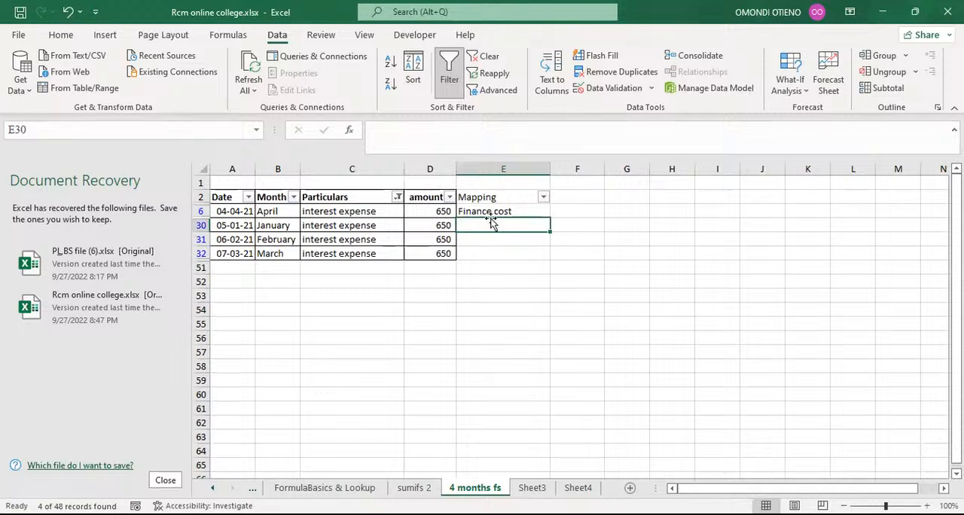
Step: Write the note CLTL+E in cell G2 as a shortcut reminder
left_click(614, 197)
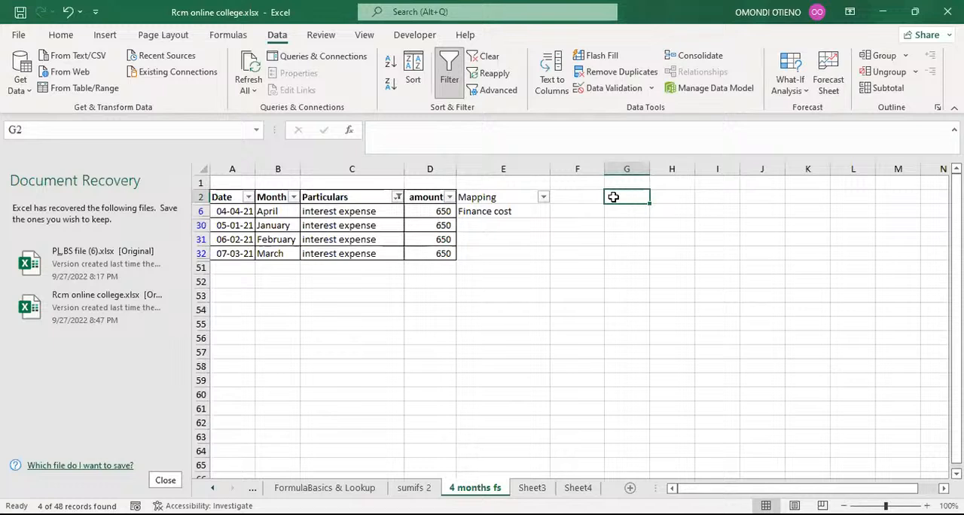
type("CL")
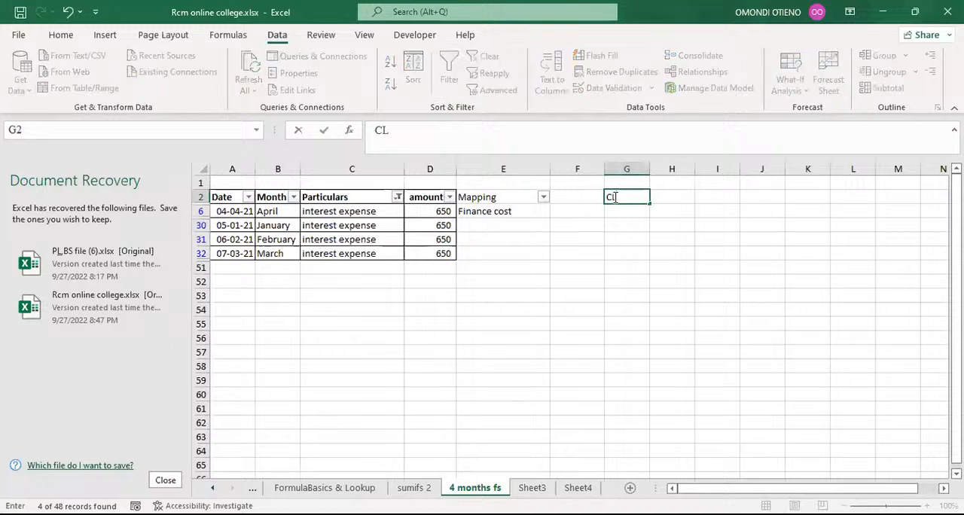
type("T")
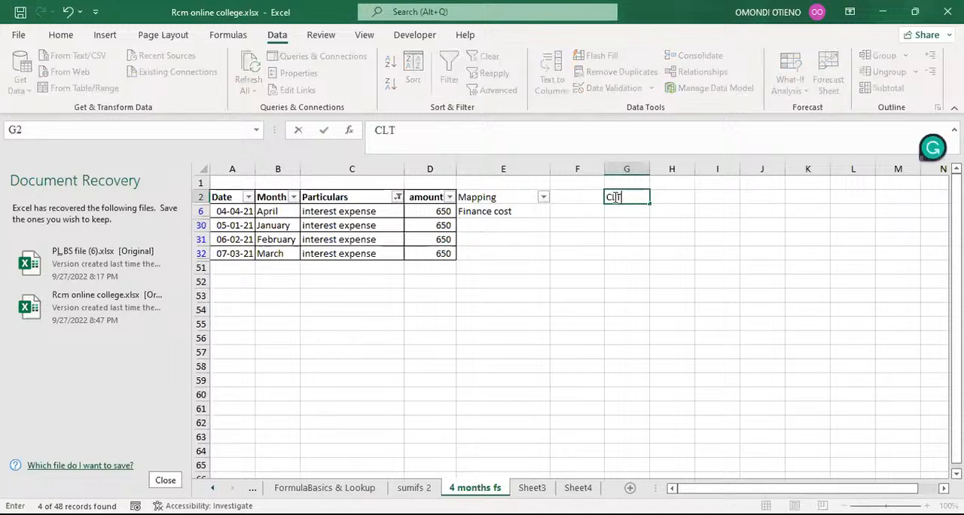
type("L")
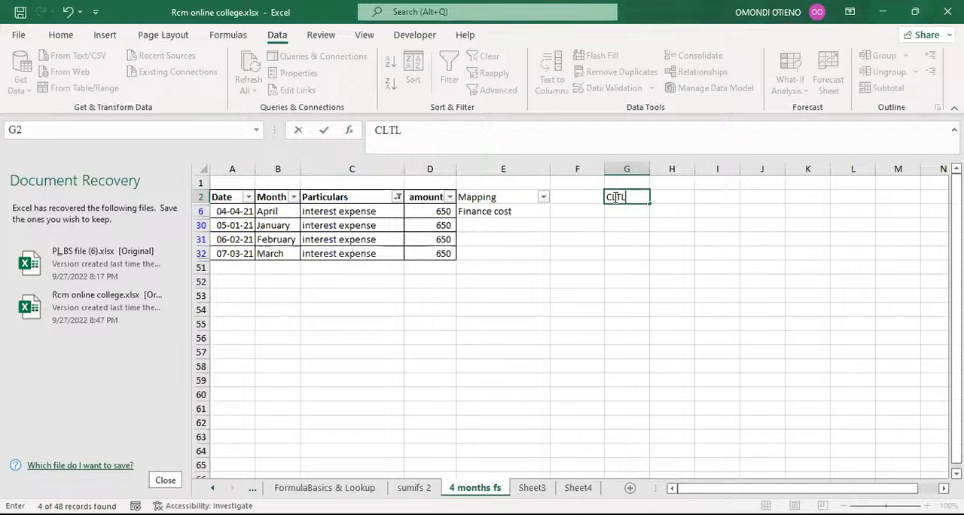
type("+E")
left_click(618, 238)
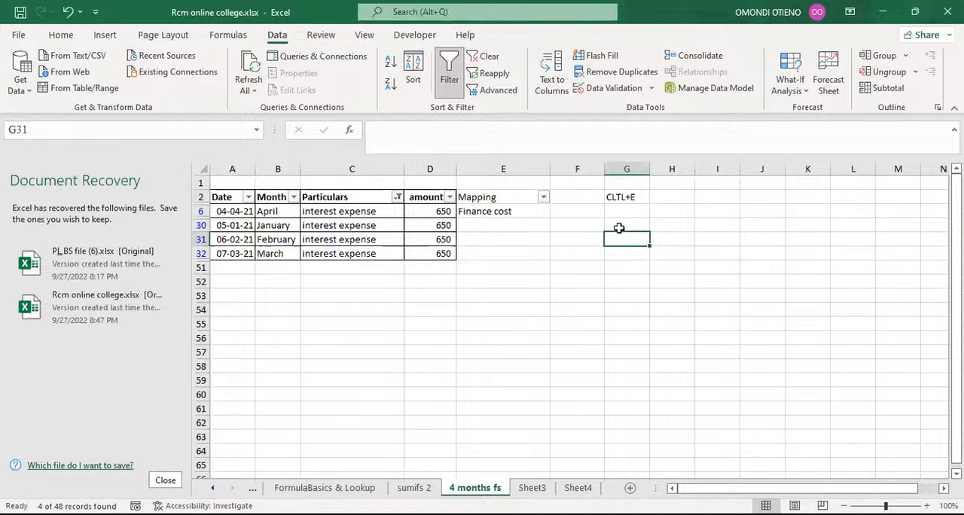
Step: Flash Fill Finance cost into Mapping cells E30 to E32
left_click(492, 226)
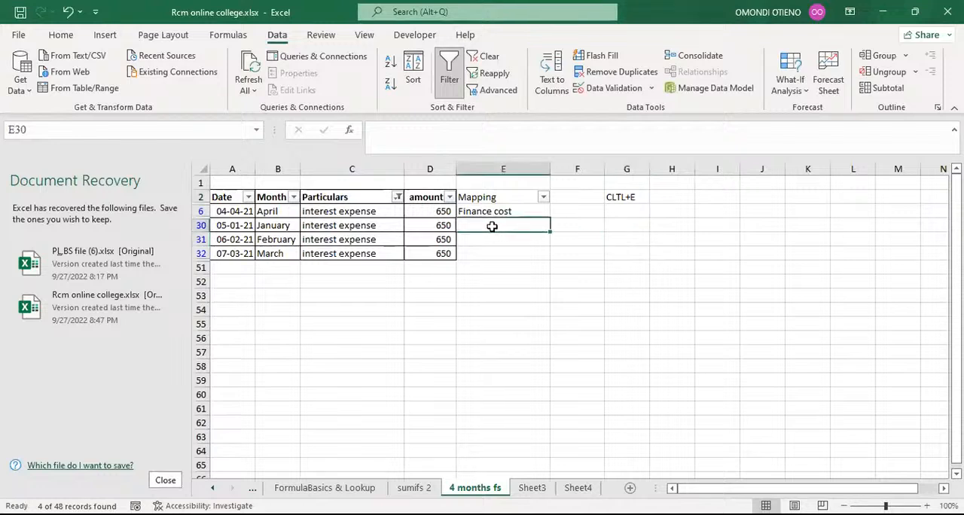
key("ctrl+e")
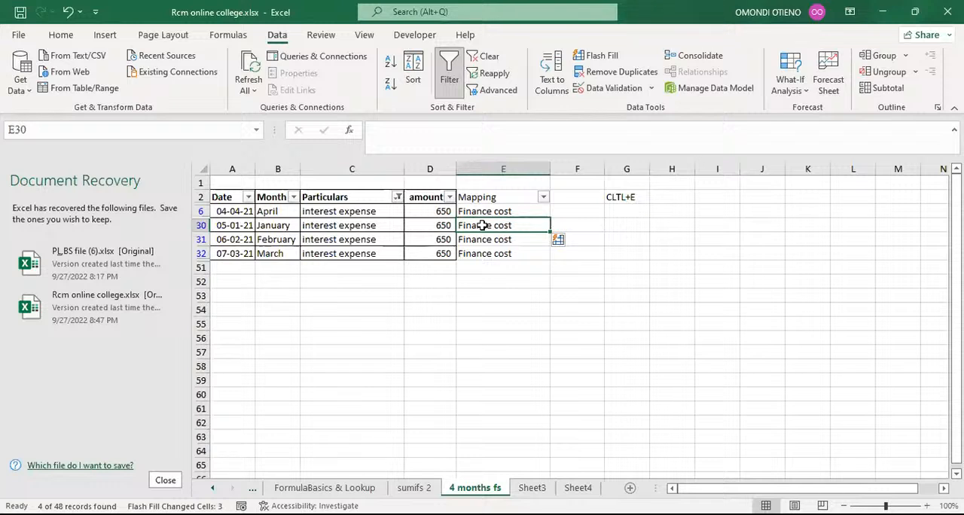
Step: Clear Mapping cells E30 to E32 and Flash Fill them again with Finance cost from E6
left_click_drag(482, 225, 490, 250)
key("Delete")
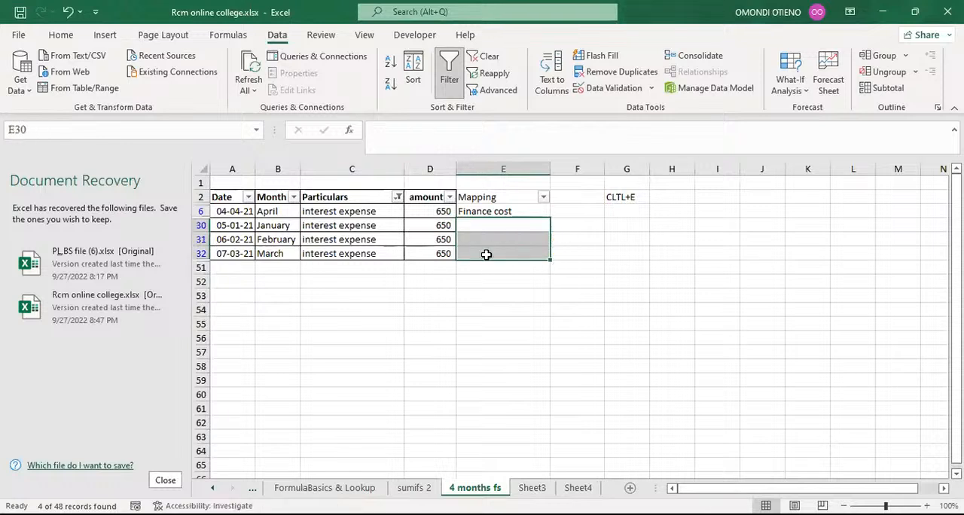
left_click(515, 323)
left_click(496, 212)
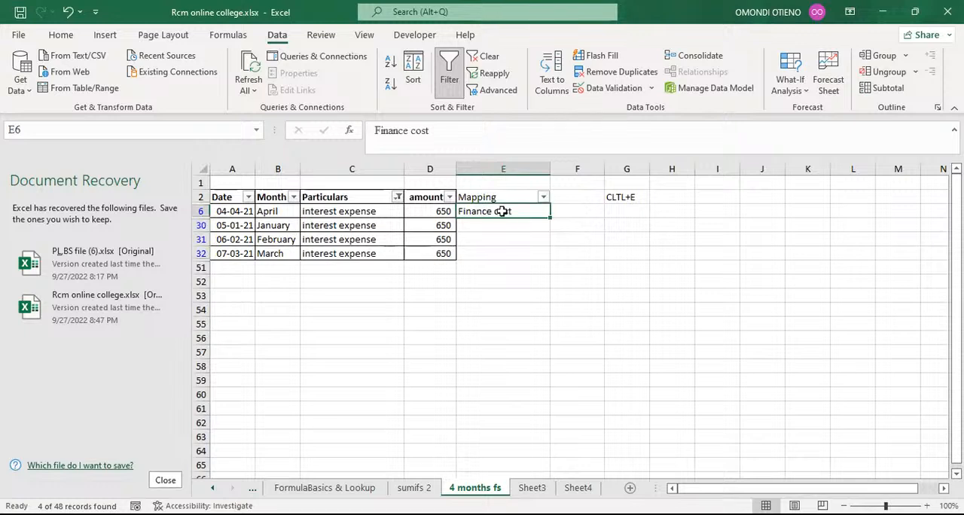
left_click(494, 225)
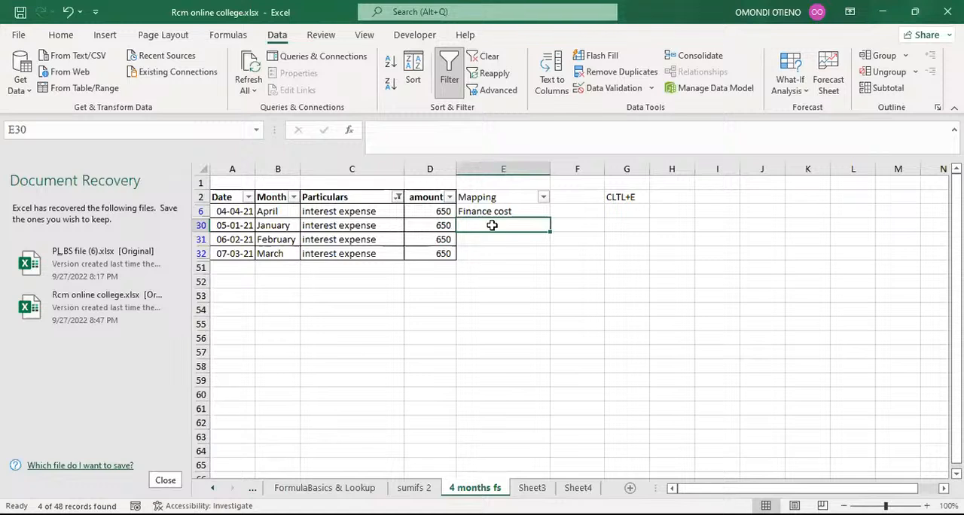
key("ctrl+e")
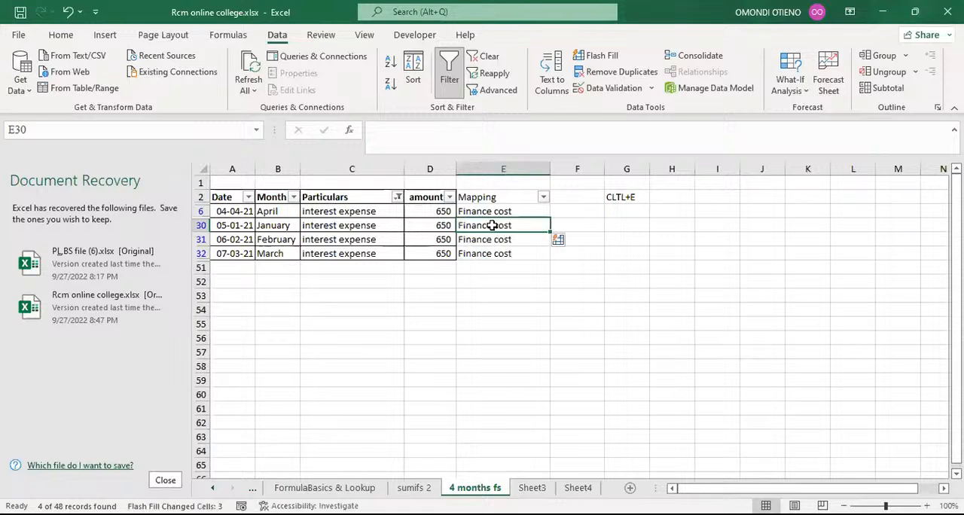
Step: Filter the Particulars column to the depreciation entries by searching for depre
left_click(397, 198)
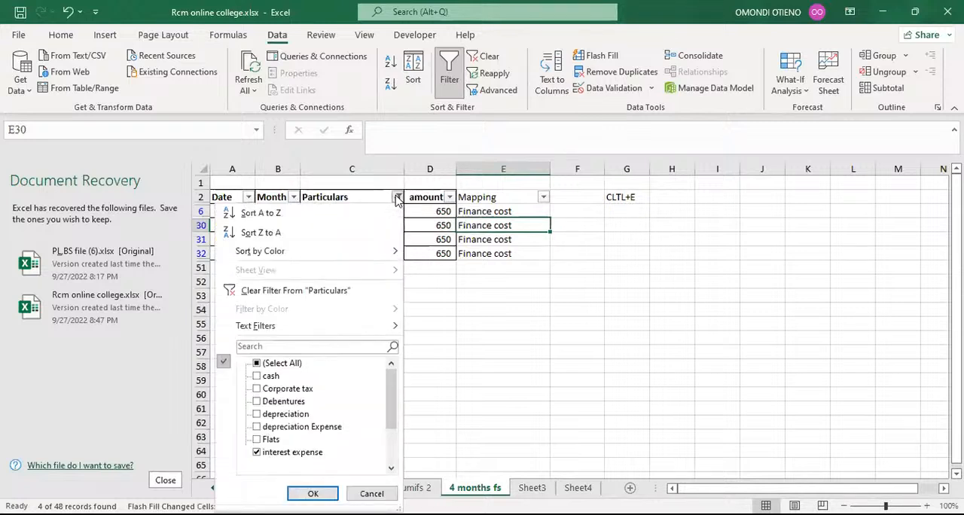
left_click(278, 347)
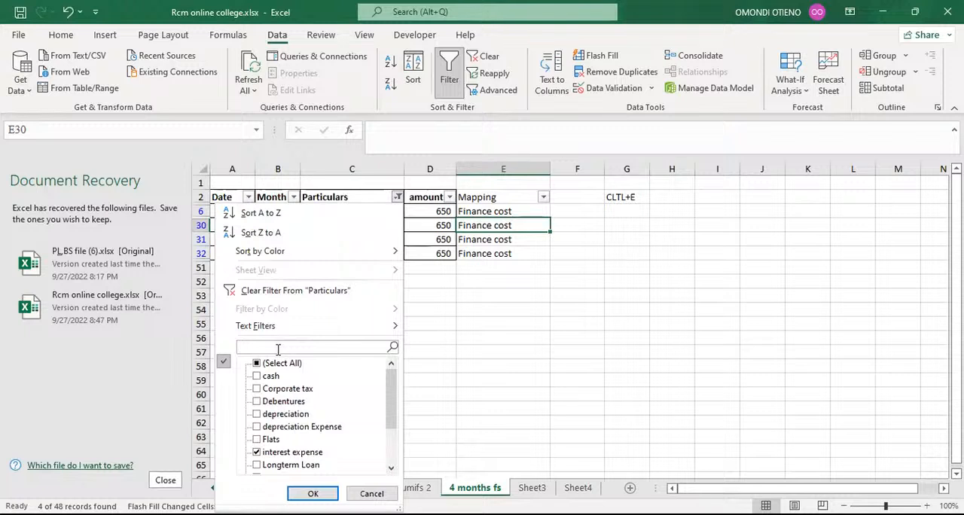
type("depre")
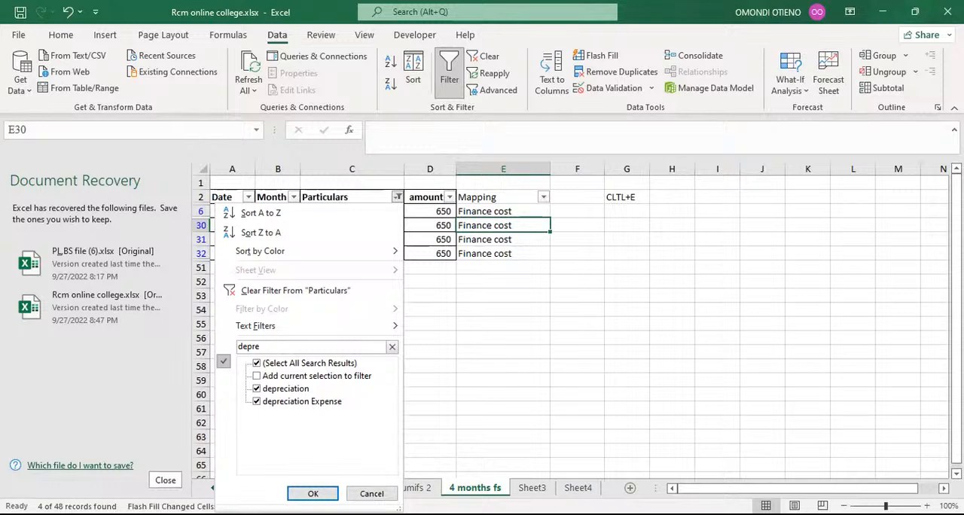
left_click(312, 493)
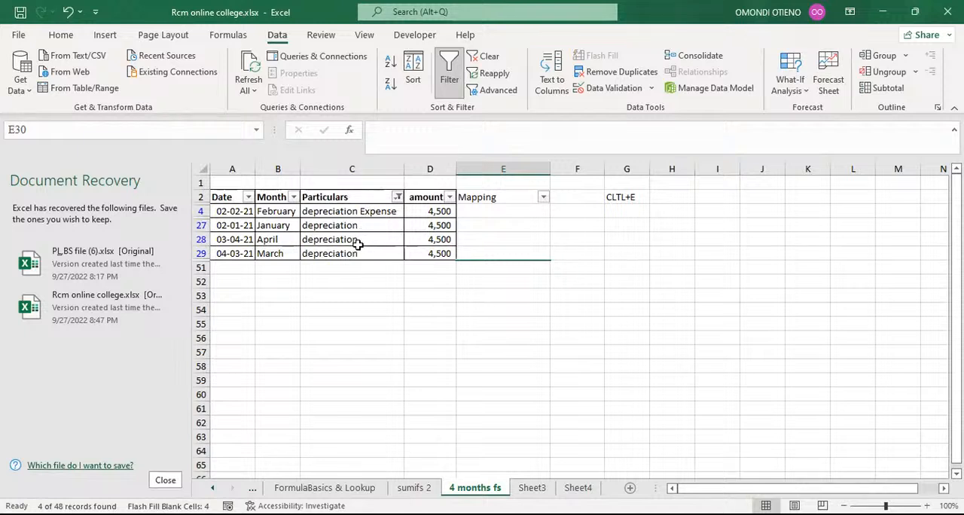
Step: Enter Depreciation as the Mapping in E4 and Flash Fill it down the filtered rows
left_click(470, 212)
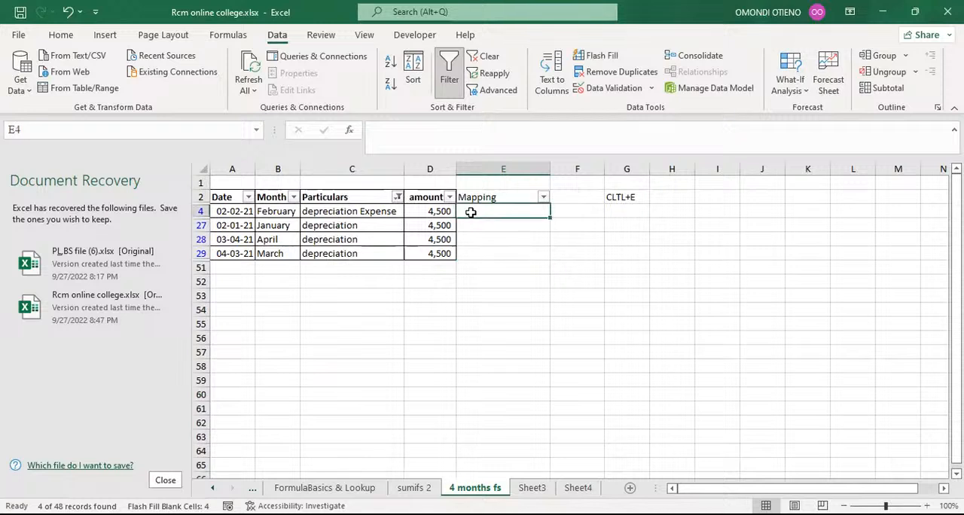
type("D")
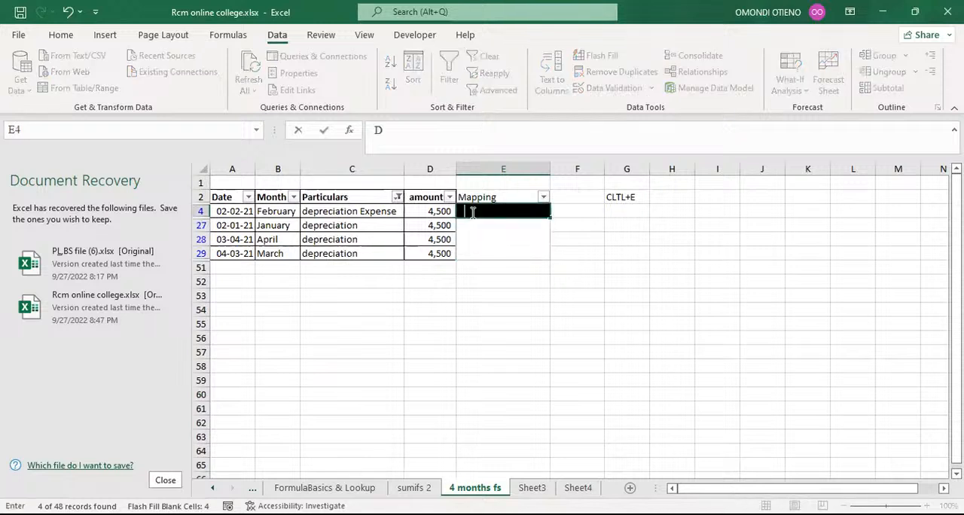
type("epreciation")
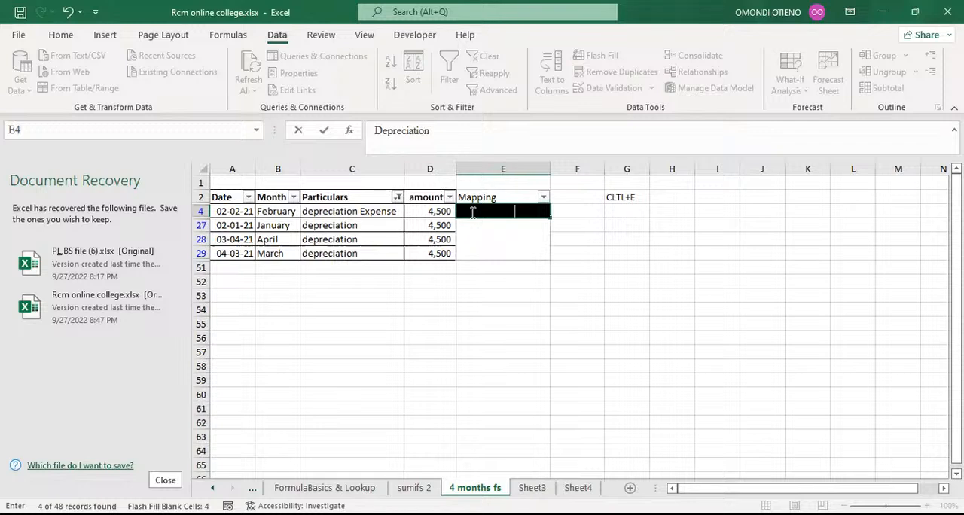
key("Return")
key("ctrl+e")
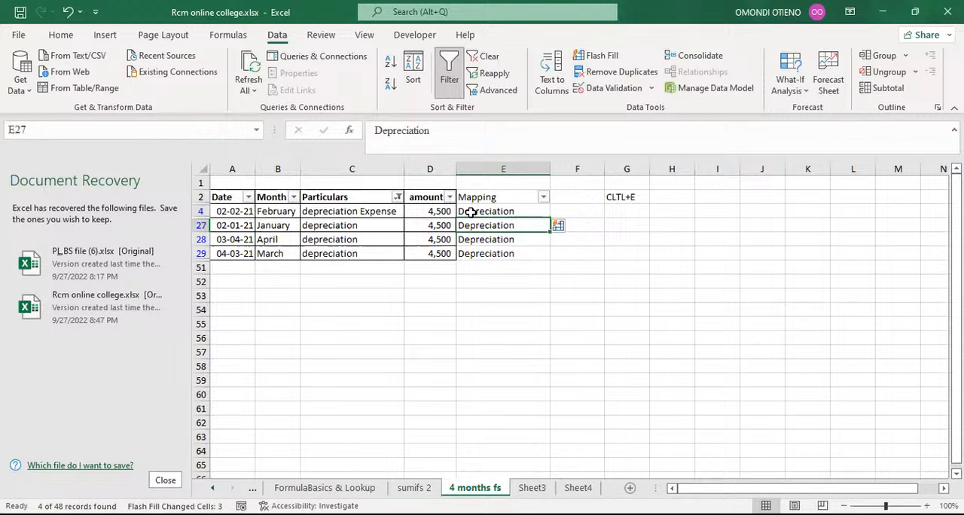
Step: Filter the Particulars column to Corporate tax by searching for corpo
left_click(397, 198)
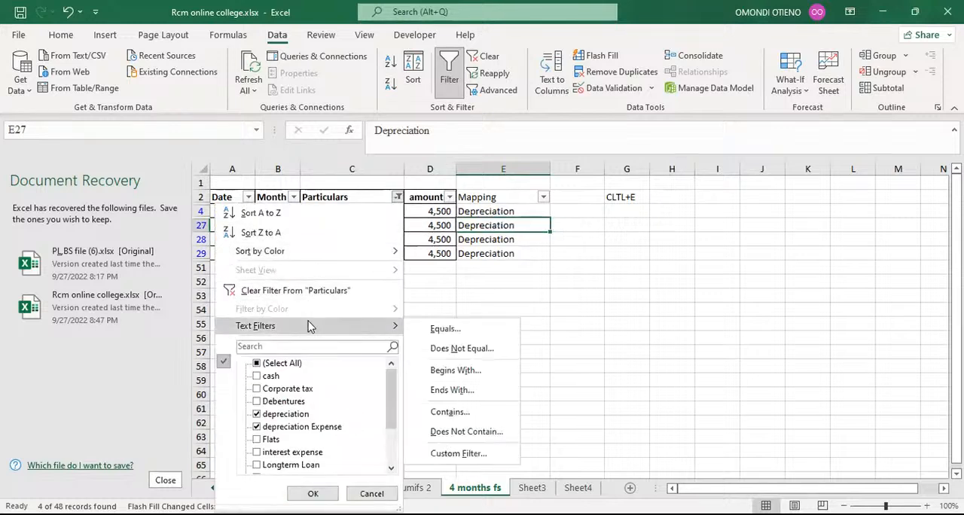
left_click(272, 345)
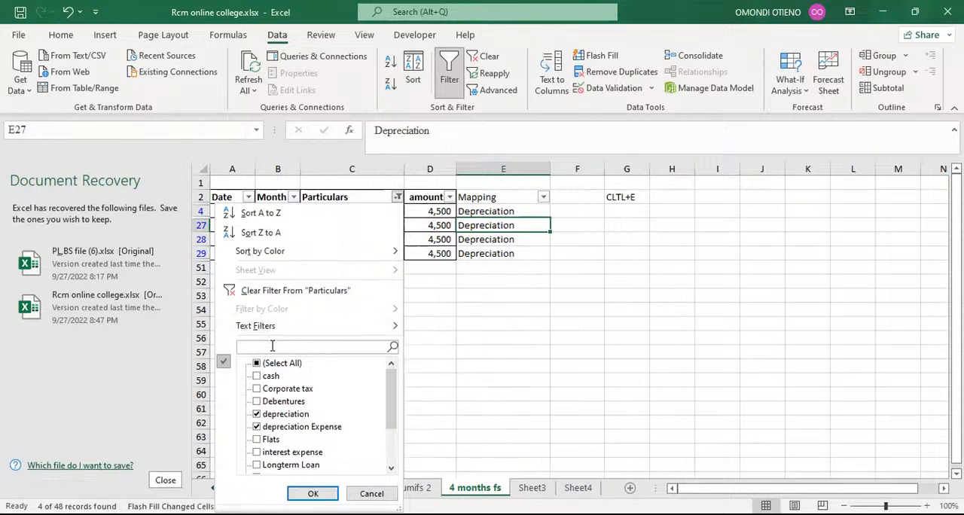
type("corpo")
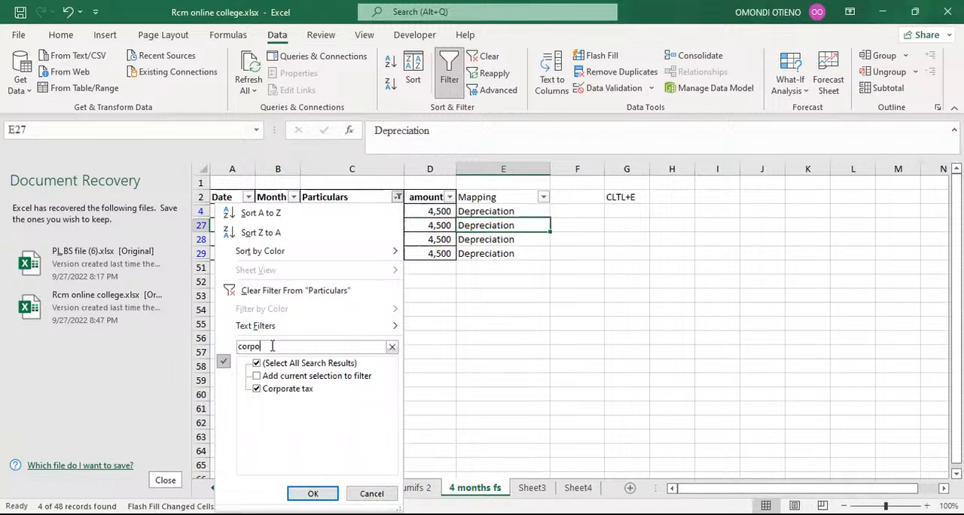
left_click(312, 493)
Step: Enter Tax expense as the Mapping in E16 and Flash Fill it down the filtered rows
left_click(480, 211)
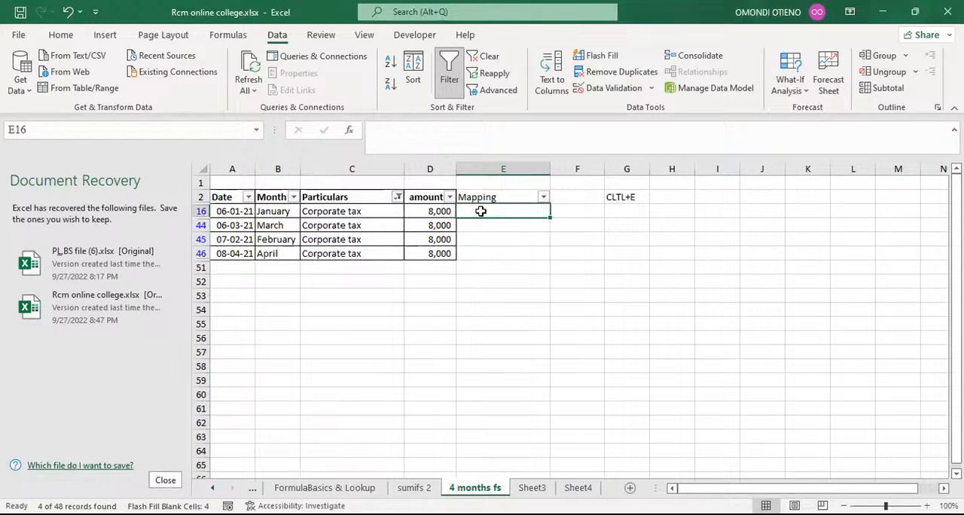
type("T")
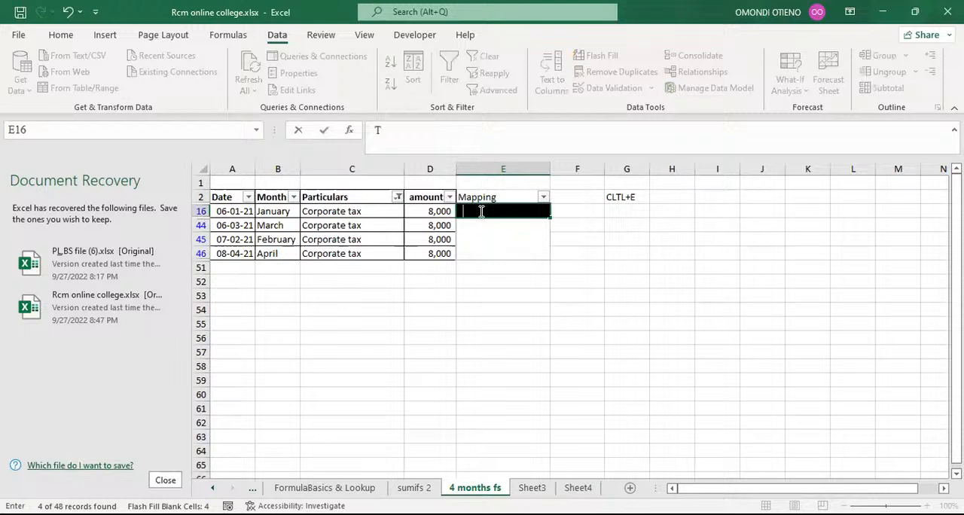
type("ax expense")
key("Return")
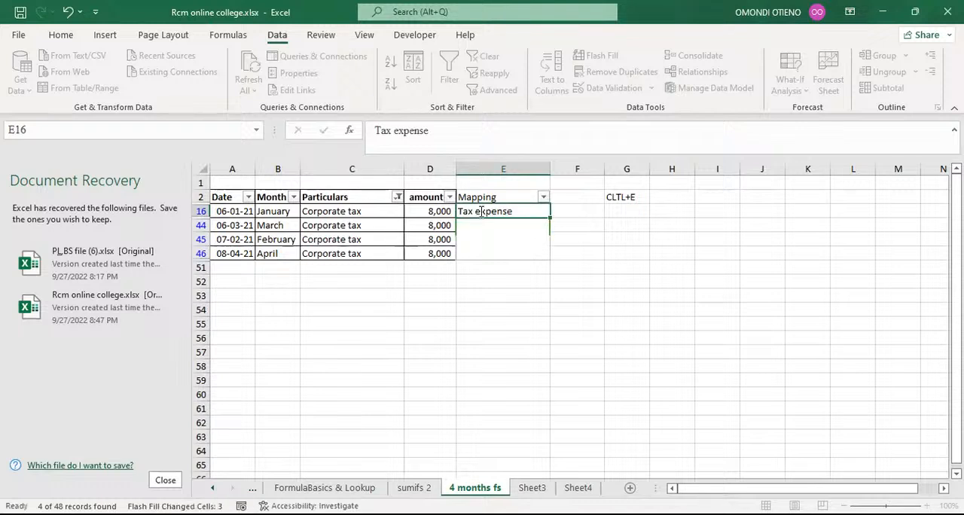
key("ctrl+e")
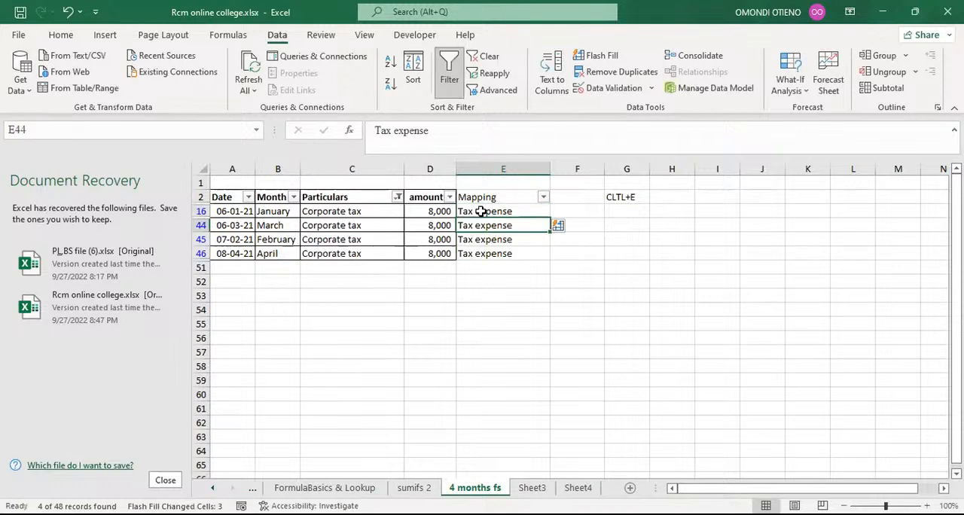
Step: Filter the Particulars column to cash by searching for cas
left_click(397, 198)
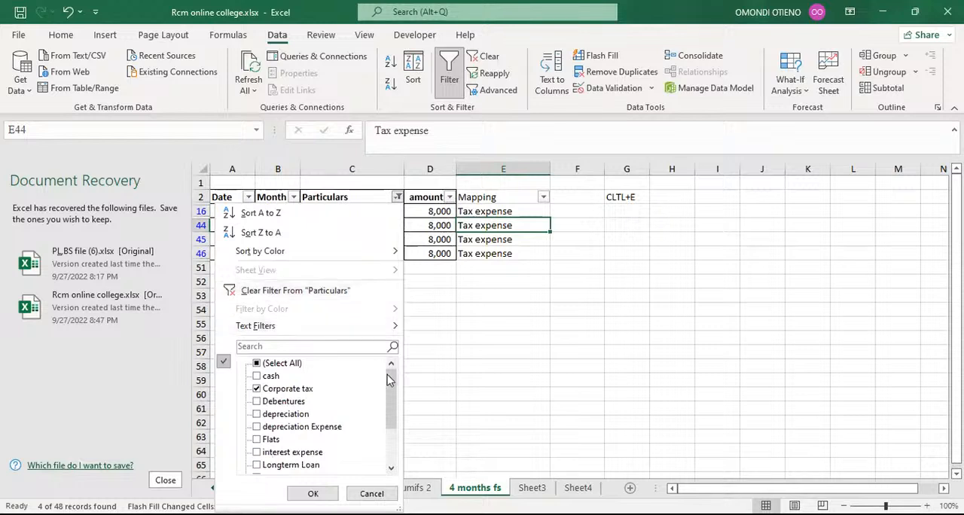
left_click_drag(391, 383, 401, 360)
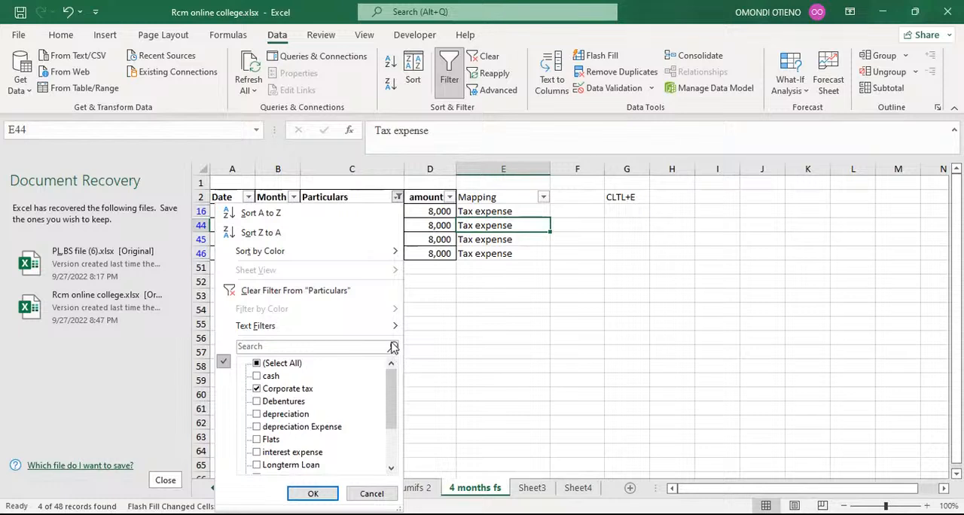
left_click(313, 348)
type("cas")
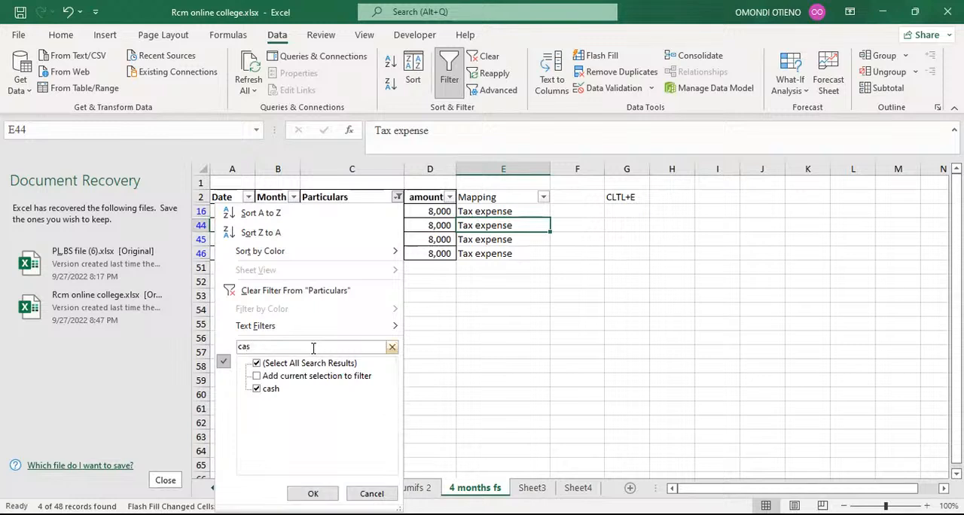
left_click(313, 493)
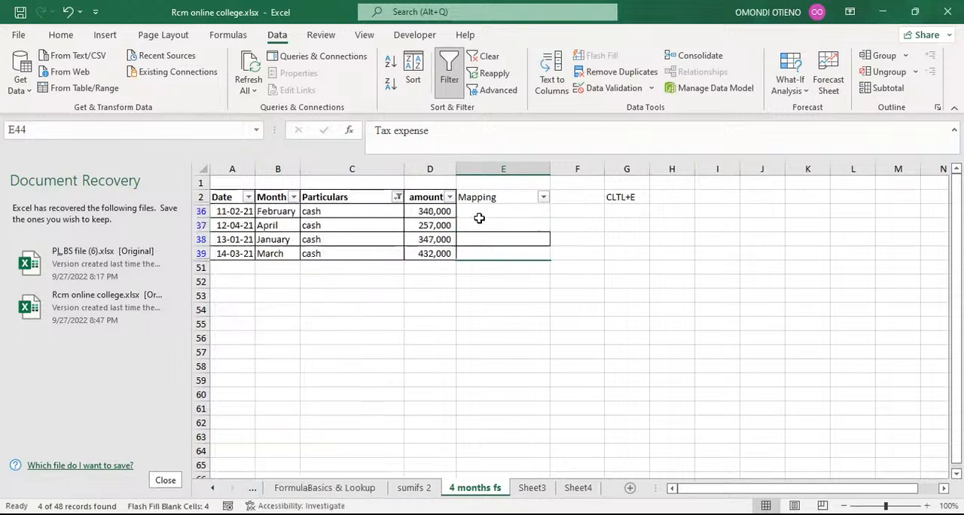
Step: Enter Cash as the Mapping in E36 so the remaining cash rows fill automatically
left_click(481, 213)
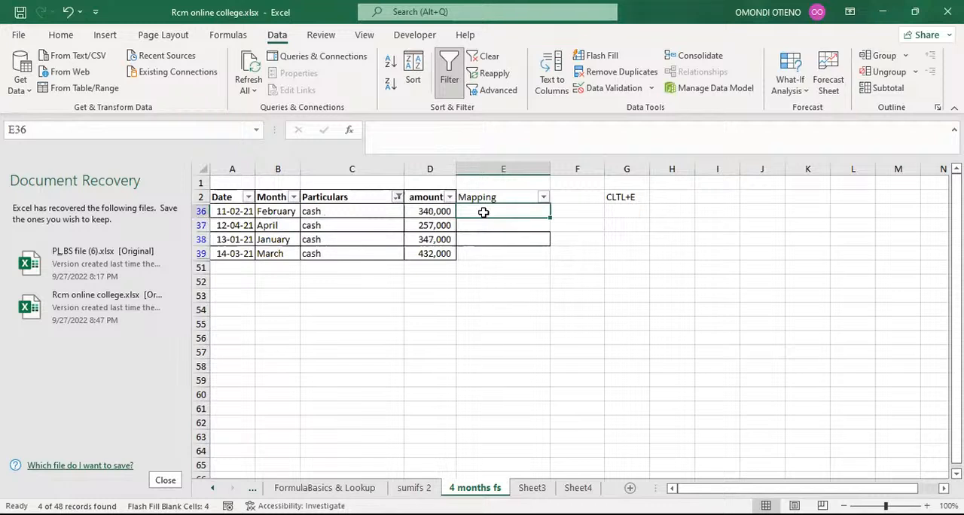
type("Cash")
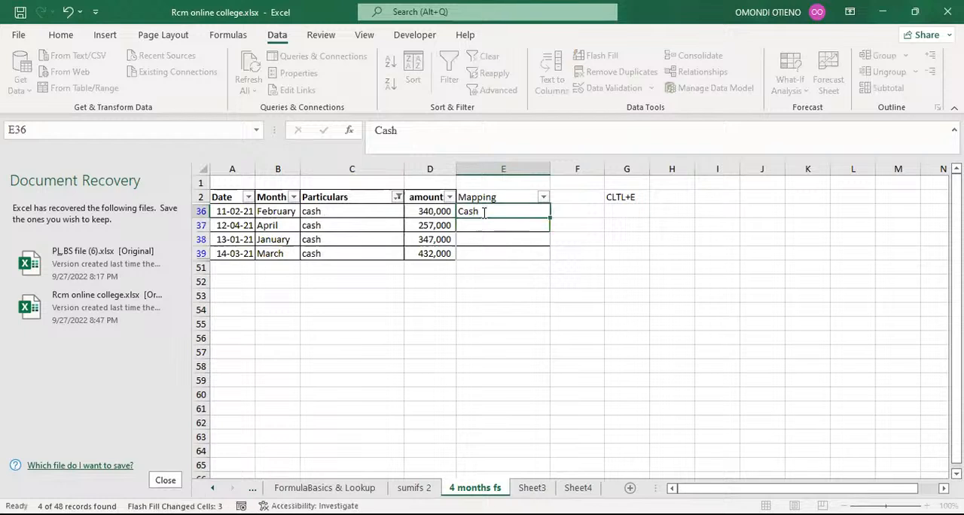
key("Return")
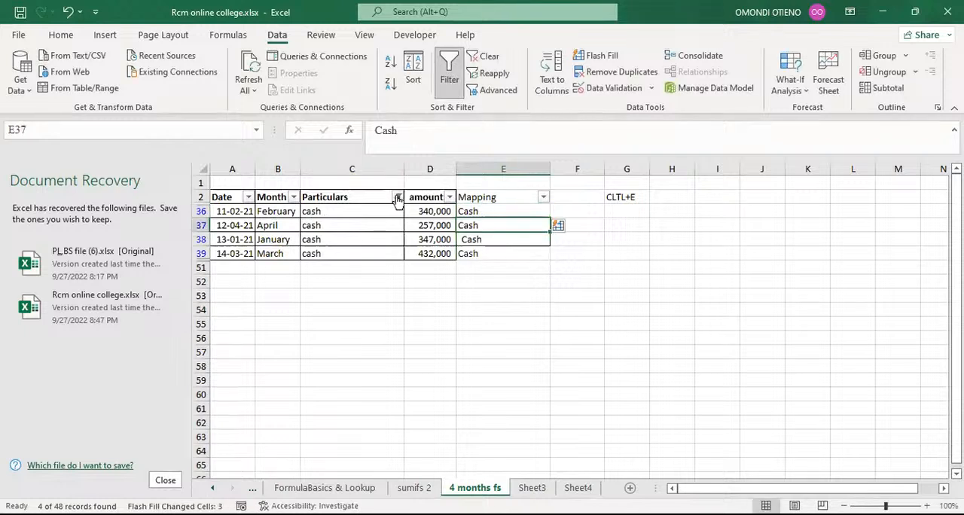
Step: Filter the Particulars column to Debentures by searching for Debenture
left_click(397, 197)
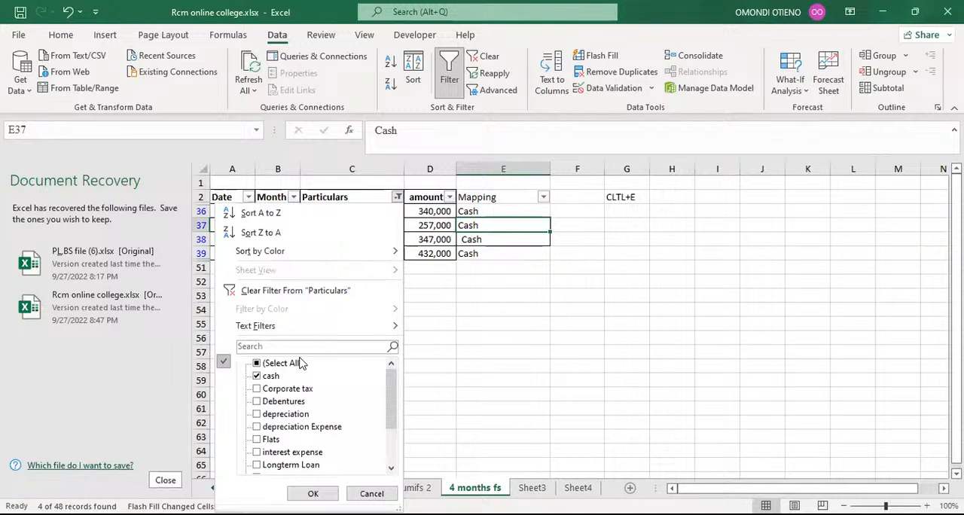
left_click(263, 347)
type("De")
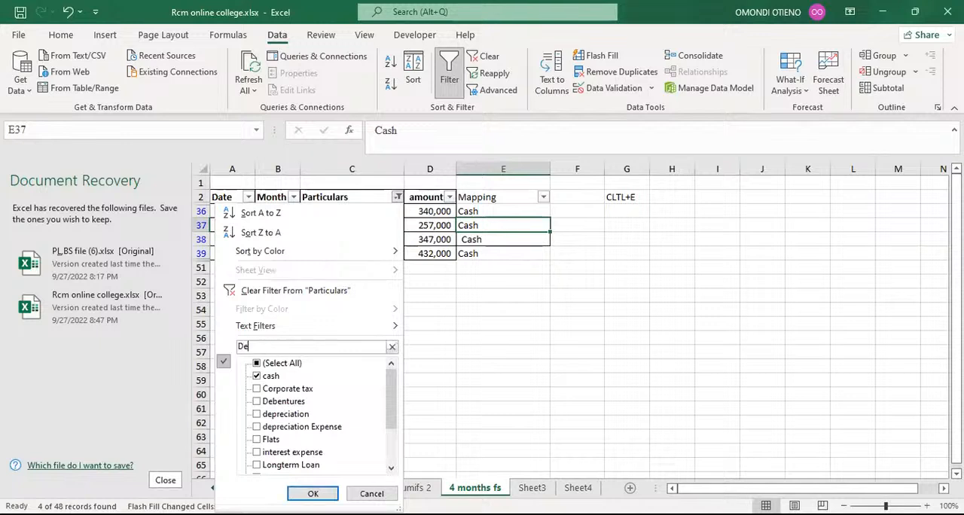
type("benture")
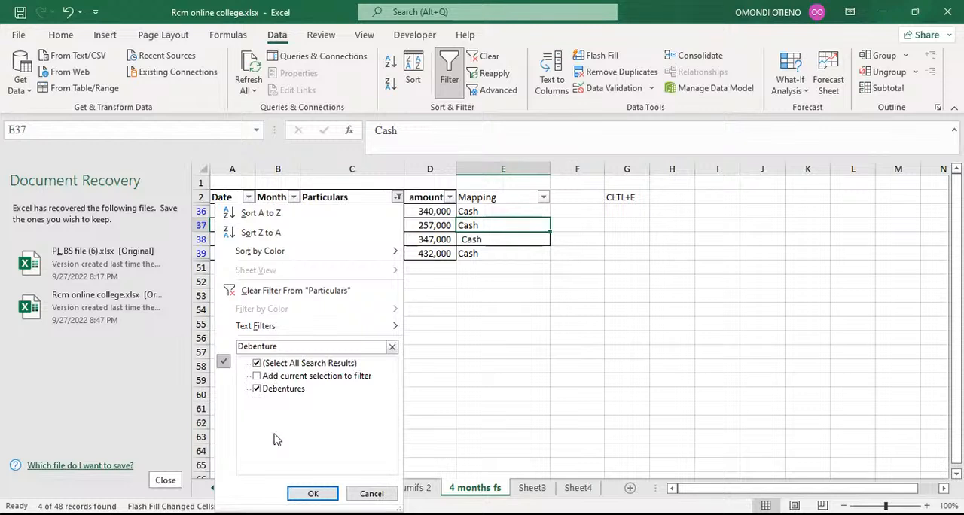
left_click(312, 493)
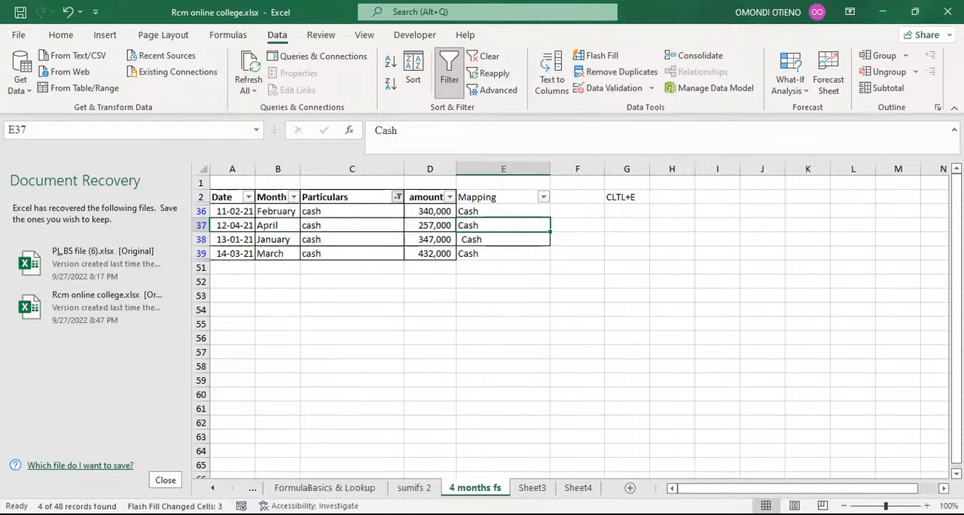
Step: Enter Debentures as the Mapping in E23 so the remaining debenture rows fill automatically
left_click(487, 211)
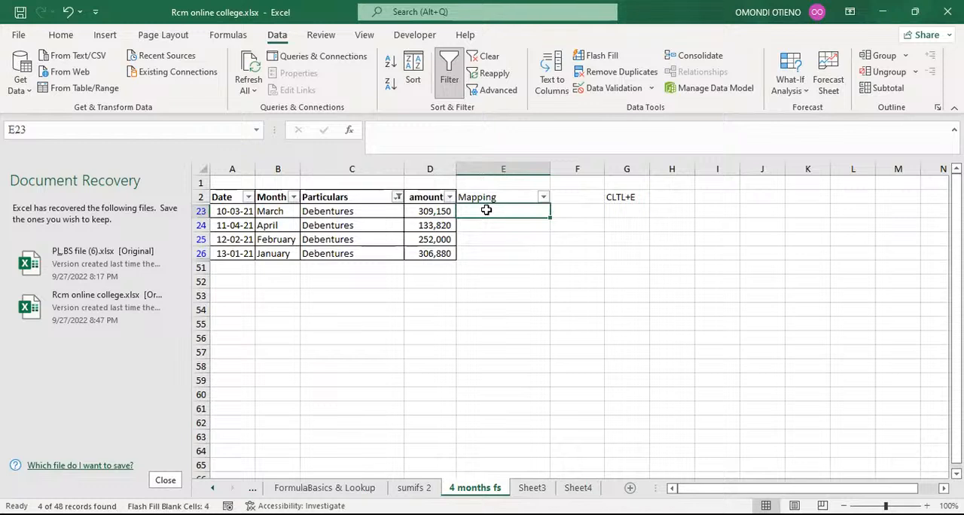
type("Depreciation")
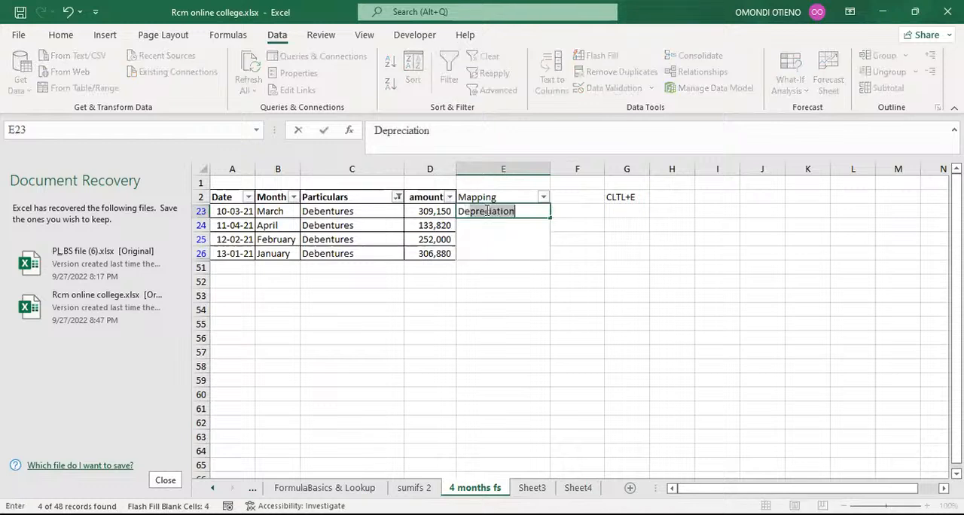
type("ebentures")
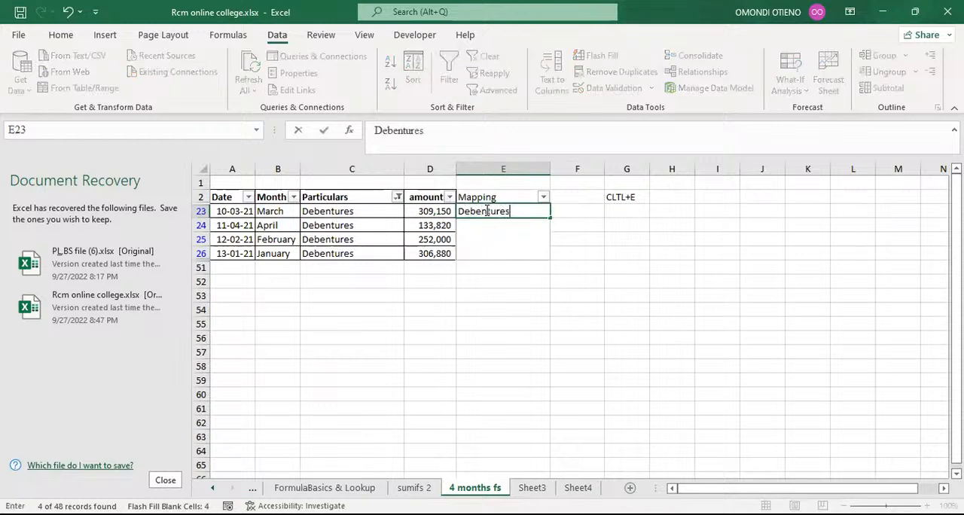
key("Return")
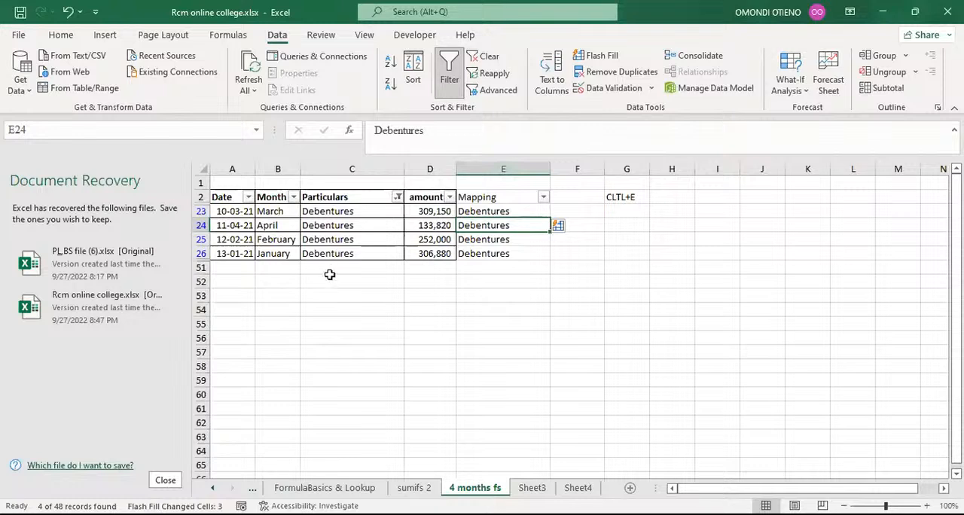
left_click(626, 183)
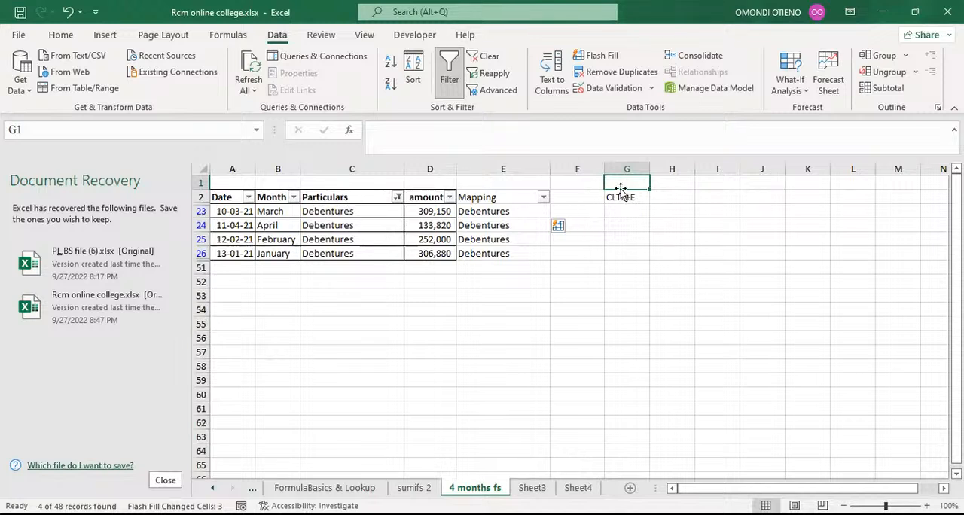
Step: Clear the shortcut note from cell G2
left_click_drag(621, 188, 624, 207)
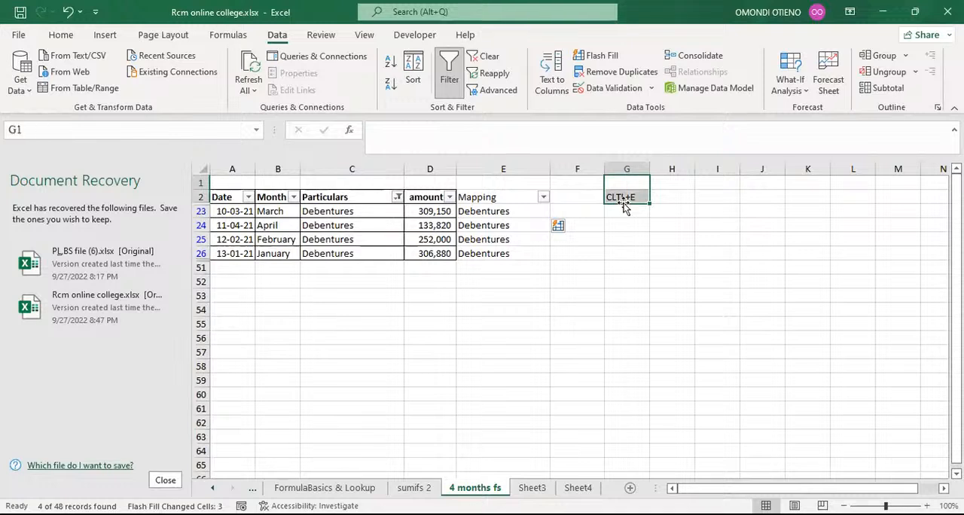
key("Delete")
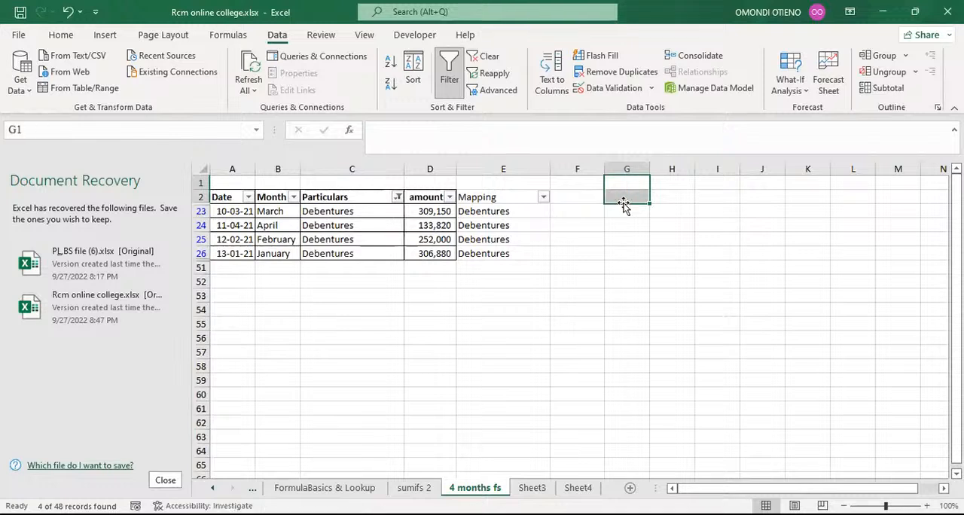
left_click(624, 194)
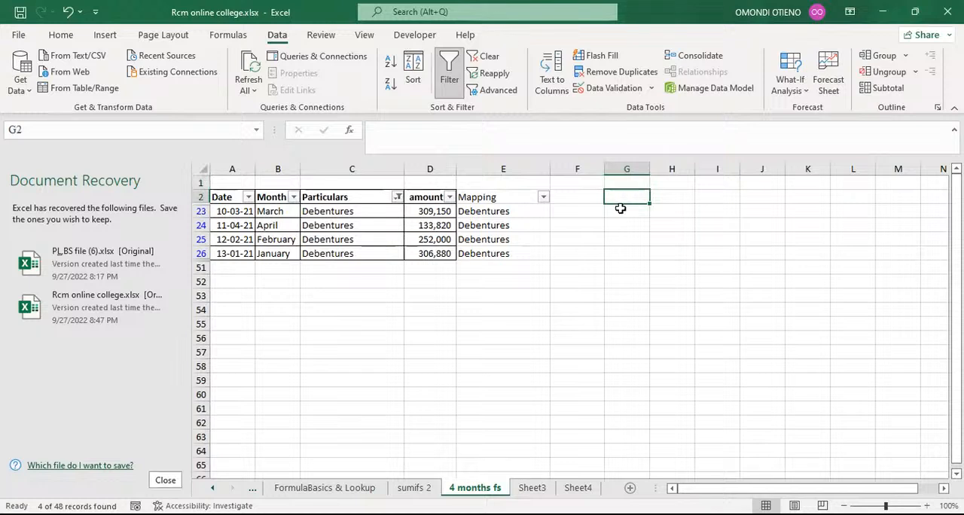
Step: Enter the formula text =TEXT(A23,"mmmm") in G23 as a displayed label rather than a calculation
left_click(622, 211)
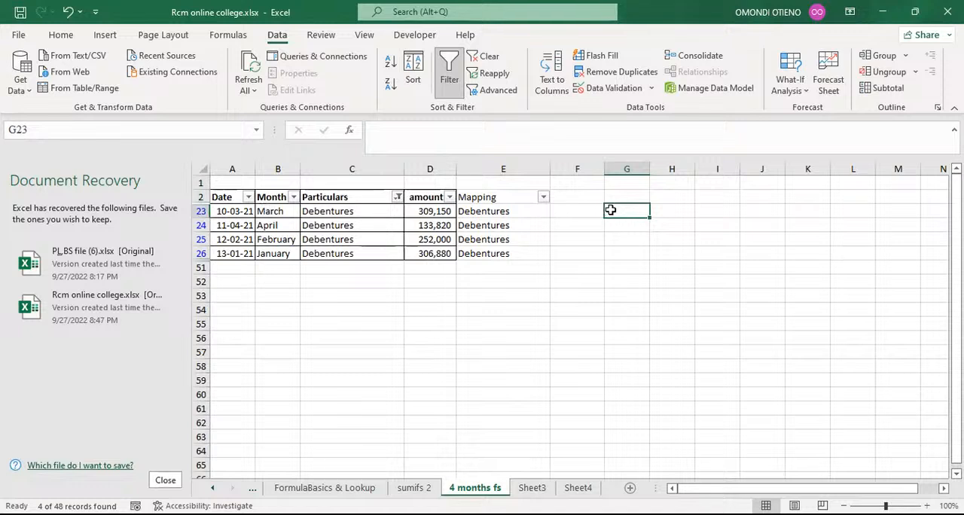
type("=")
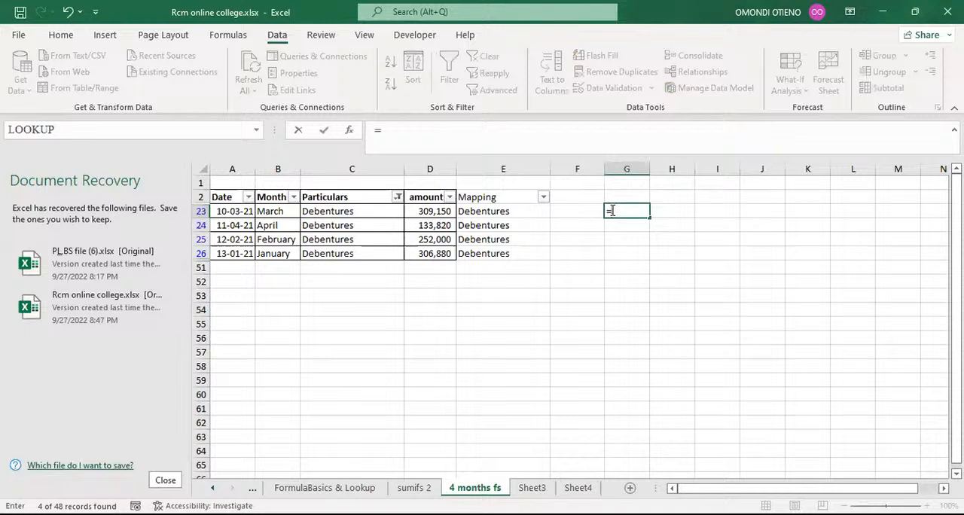
type("text")
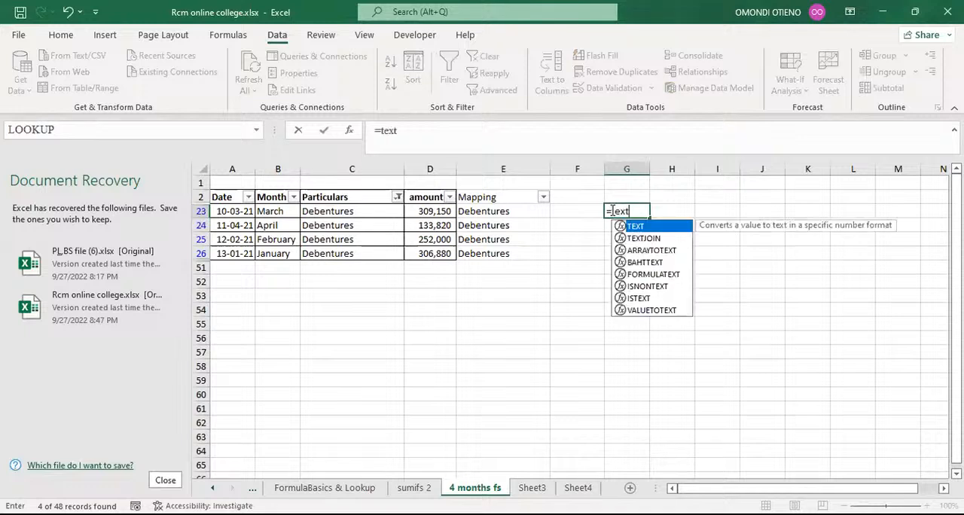
key("Tab")
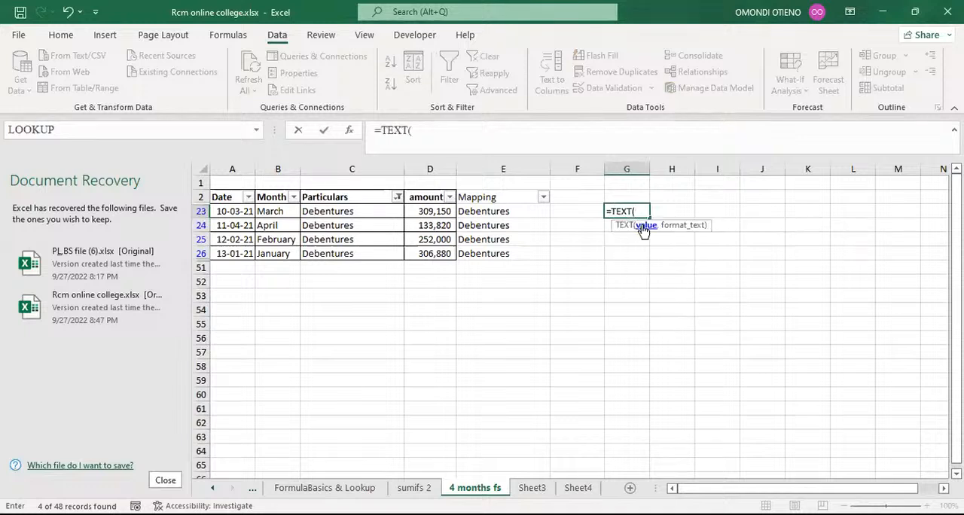
left_click(227, 212)
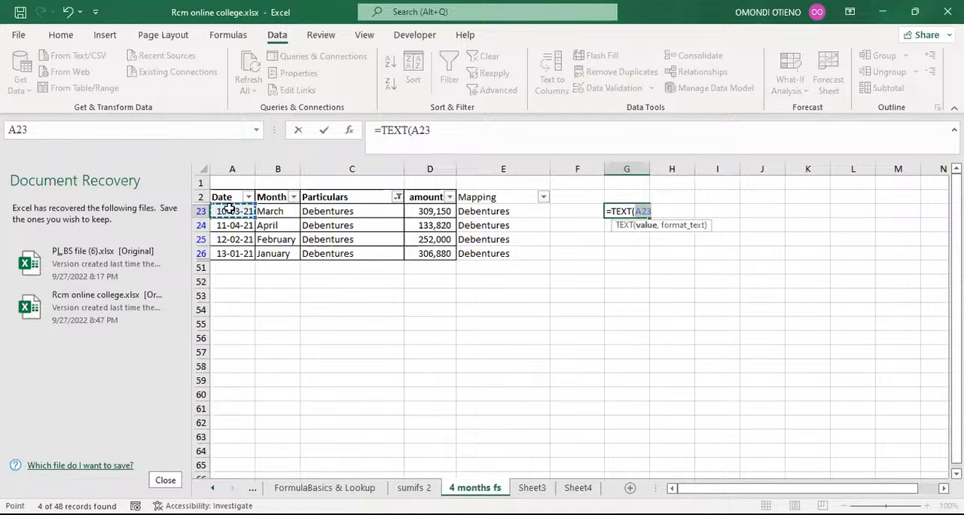
type(",")
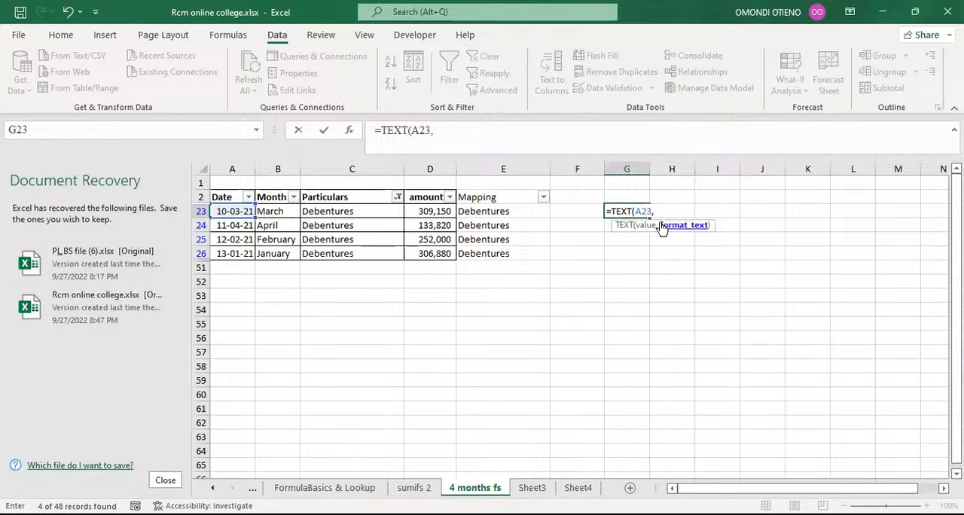
type("\"mmmm\"")
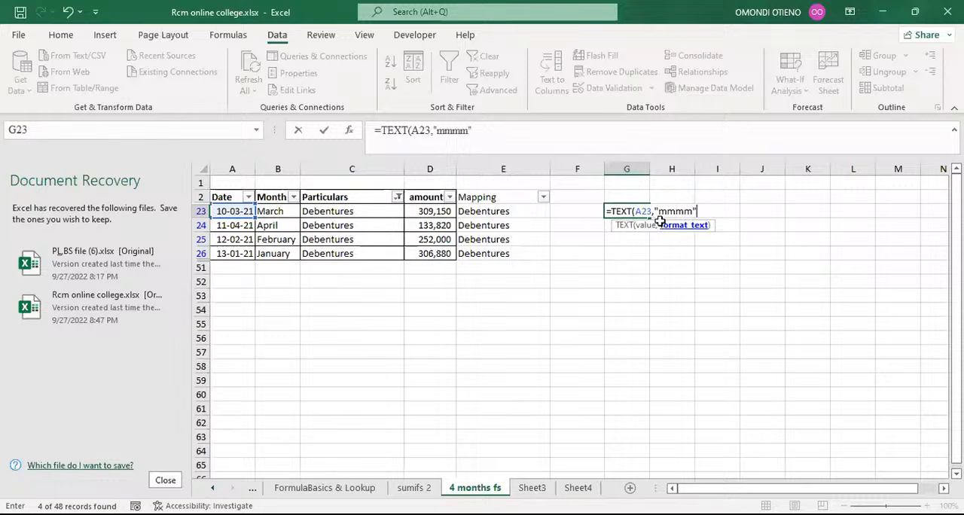
type(")")
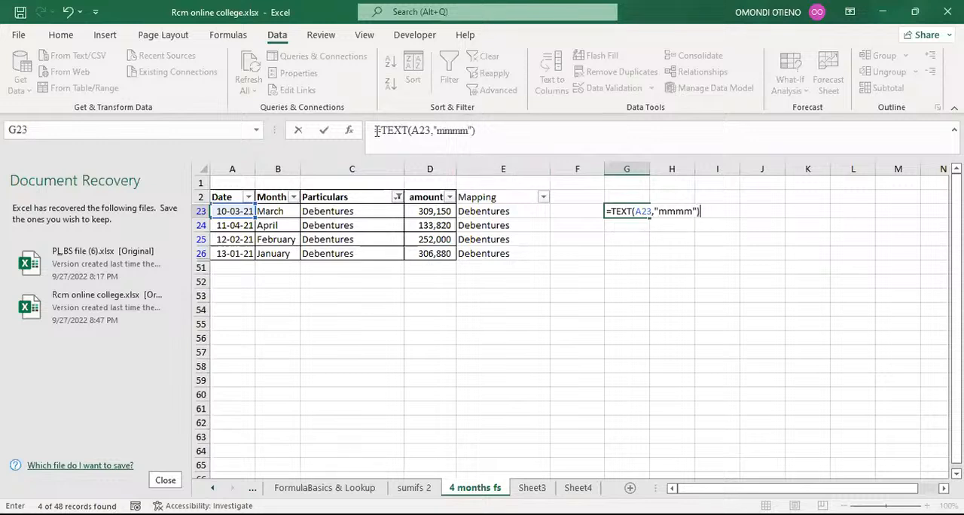
left_click(376, 130)
key("Return")
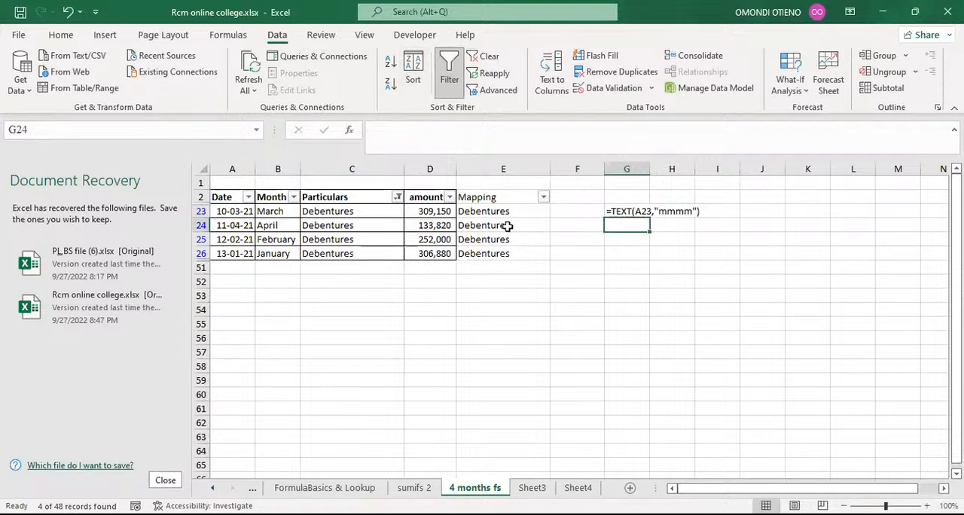
Step: Format the G23 label as 18 pt bold
left_click(637, 211)
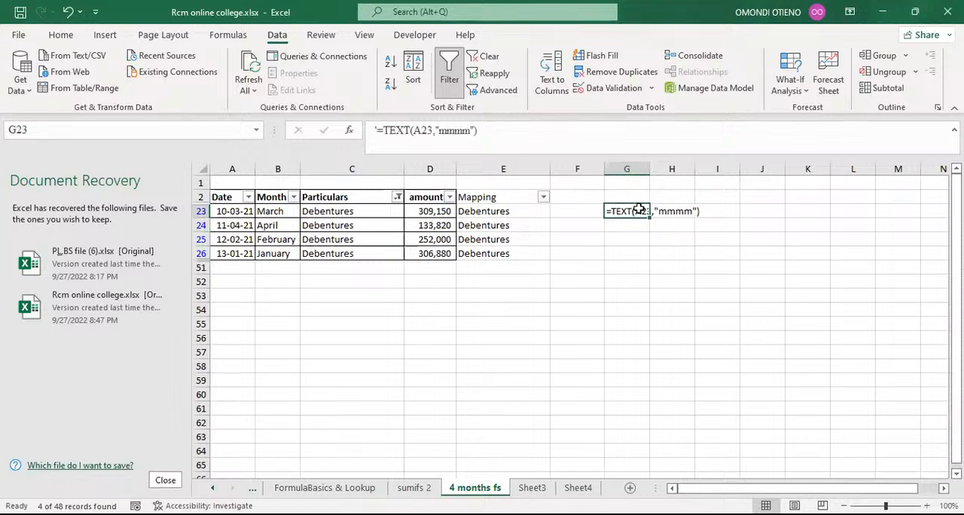
left_click(63, 36)
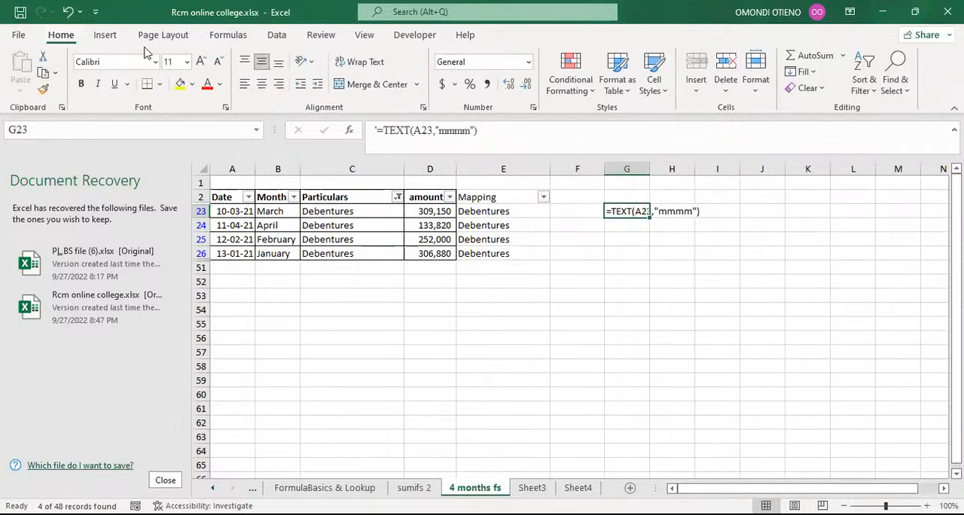
left_click(200, 61)
left_click(201, 61)
left_click(201, 61)
left_click(200, 61)
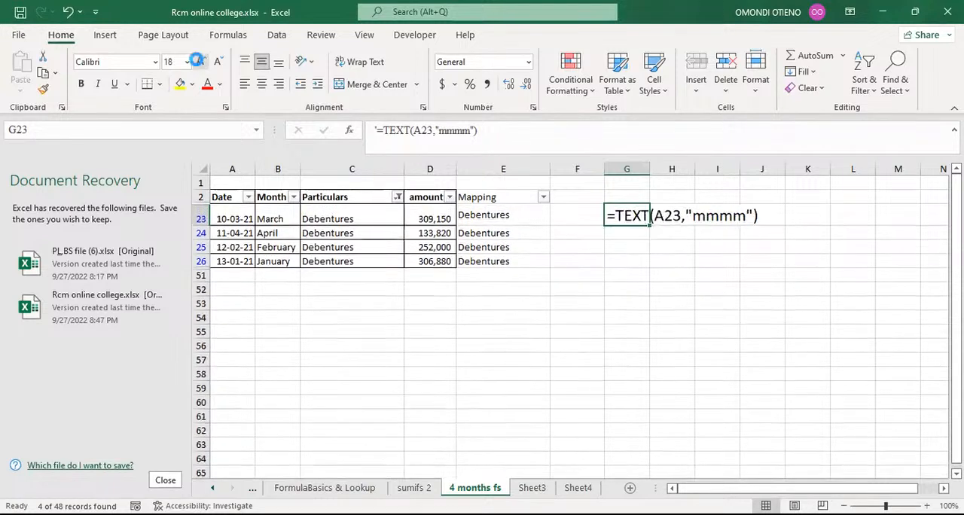
key("ctrl+b")
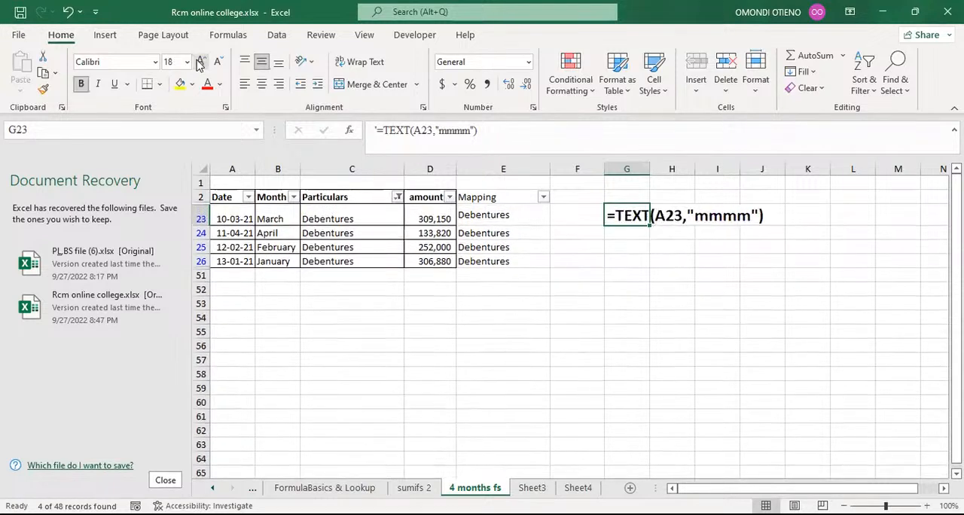
left_click(637, 289)
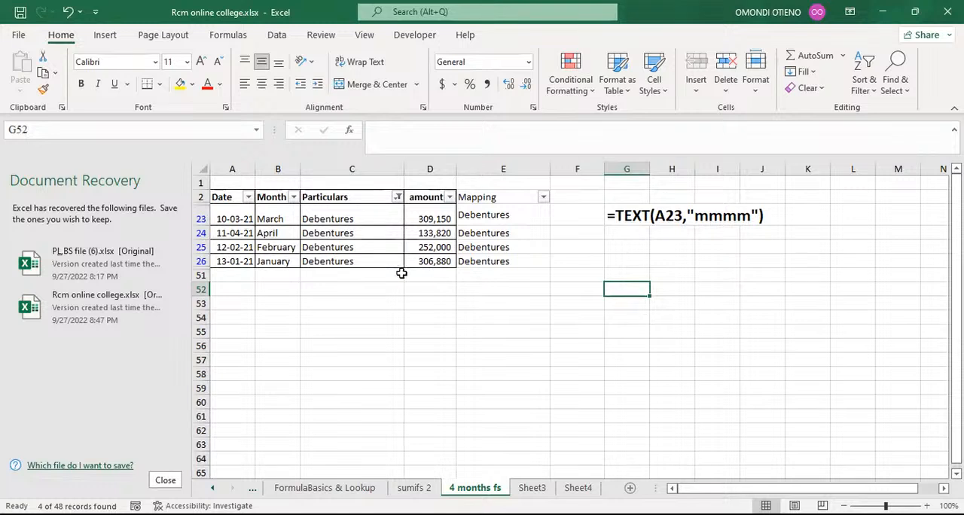
left_click(630, 342)
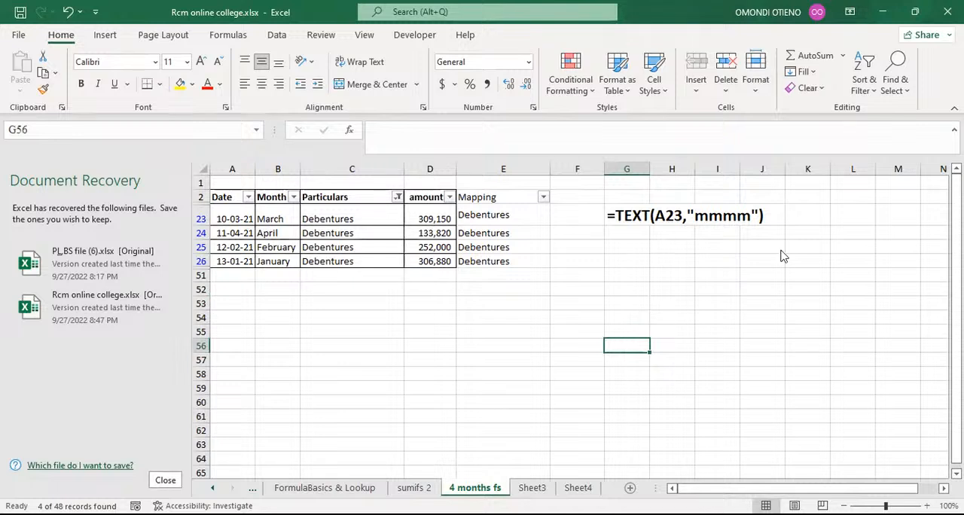
key("alt+Tab")
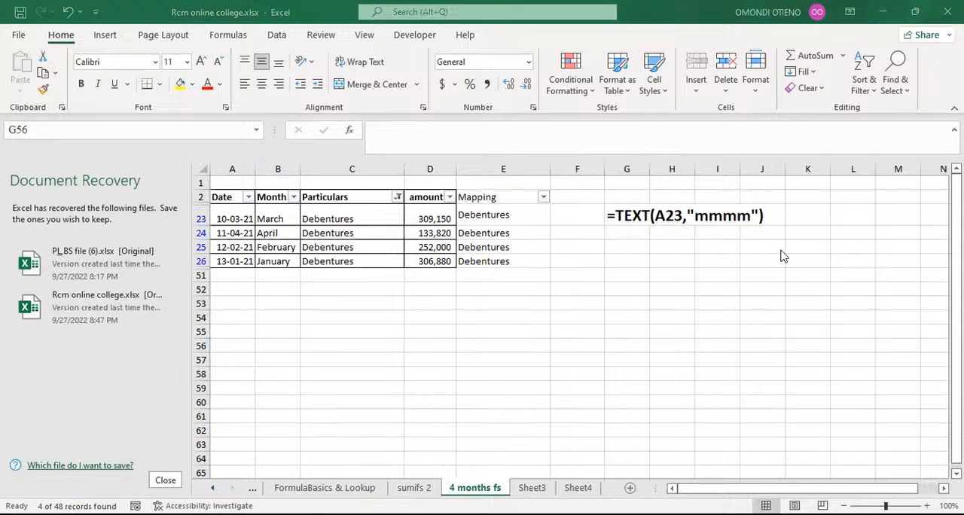
left_click(634, 318)
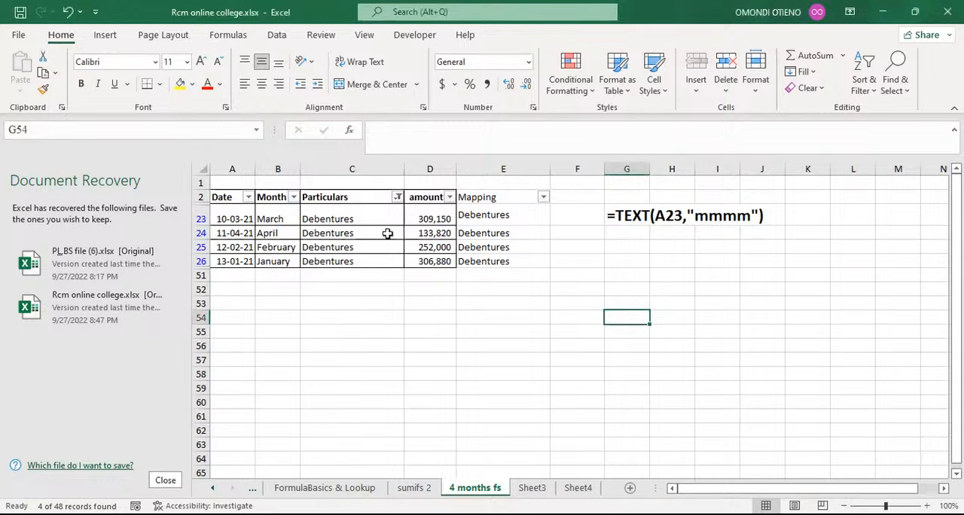
Step: Filter the Particulars column to Flats by searching for flats
left_click(397, 197)
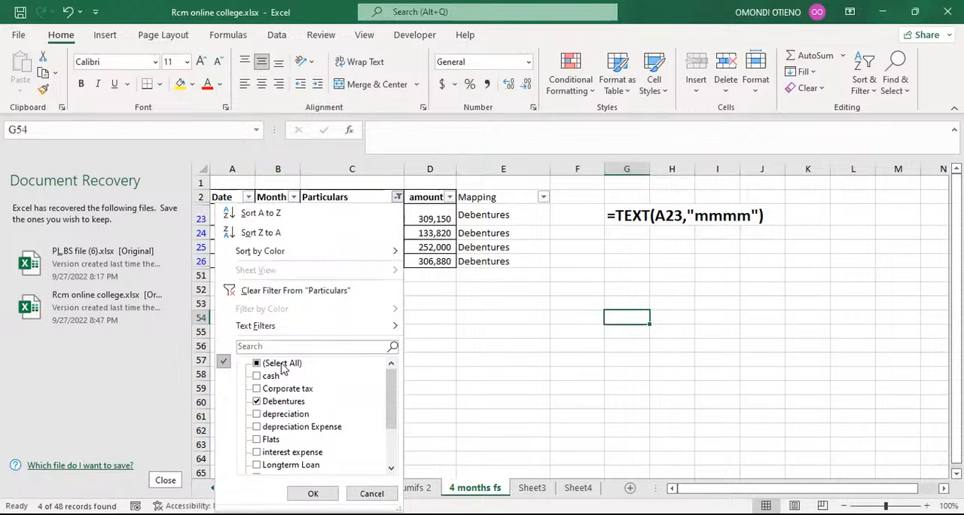
left_click(279, 348)
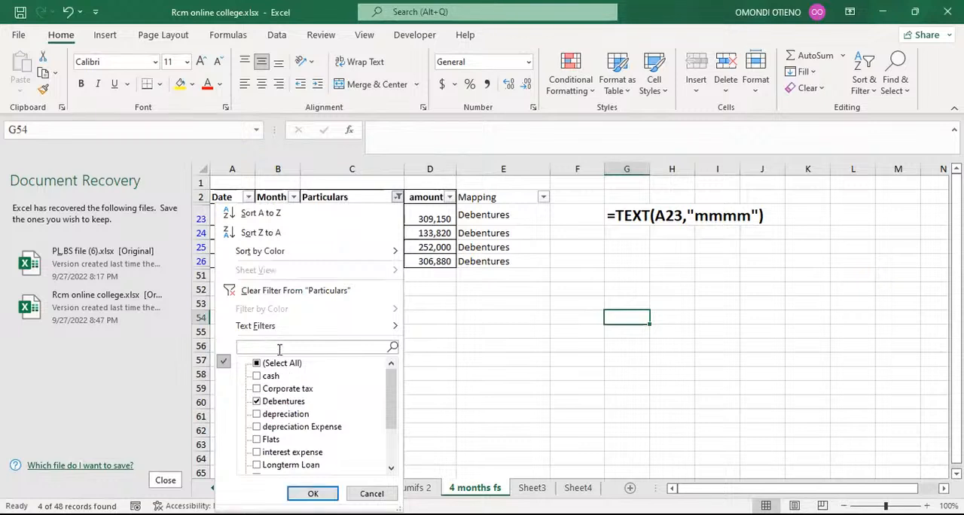
type("flats")
left_click(313, 493)
Step: Enter Land and Buildings as the Mapping in E40 and Flash Fill the remaining Flats rows
left_click(482, 212)
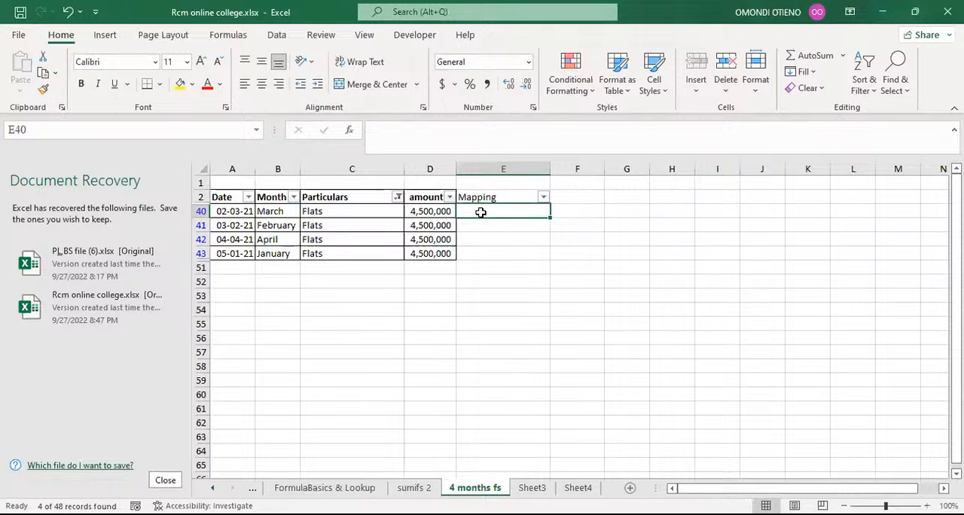
type("Land na")
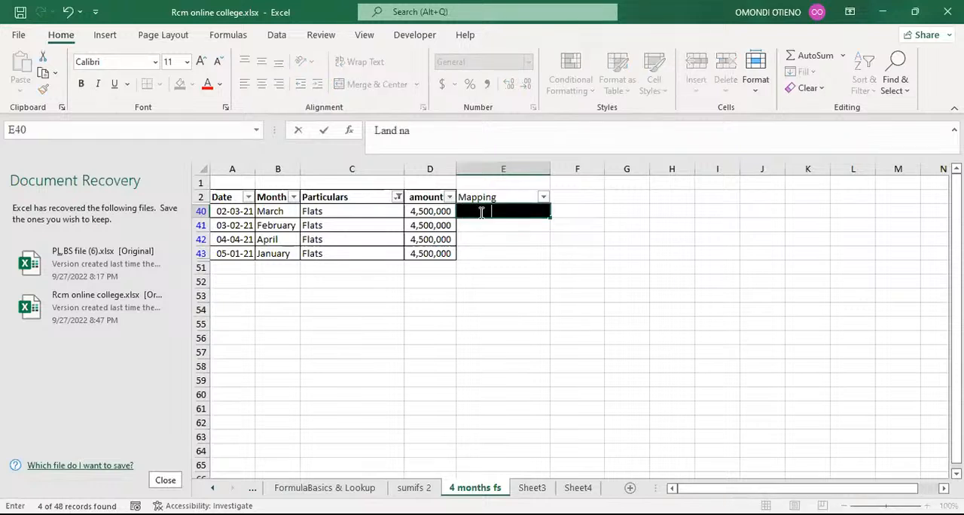
type("d")
key("BackSpace")
key("BackSpace")
key("BackSpace")
key("BackSpace")
type("and Buildings")
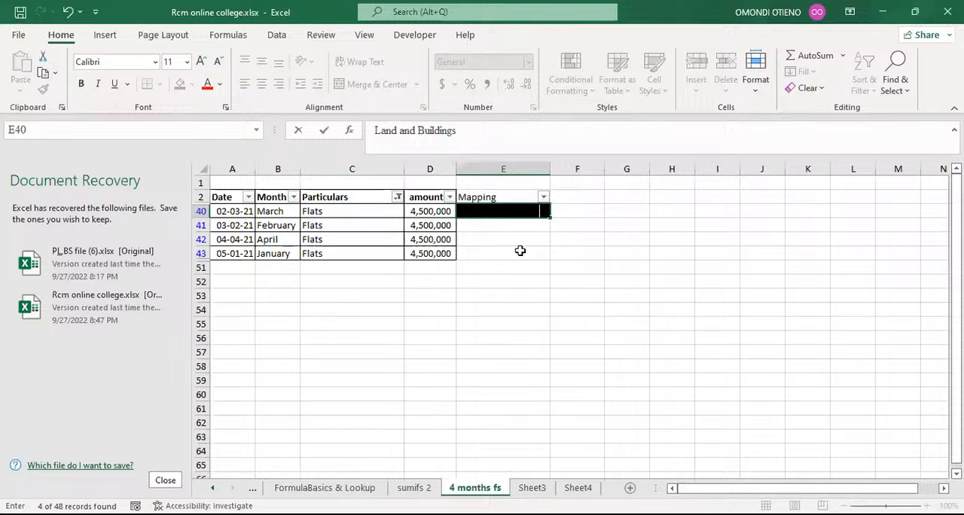
left_click(520, 251)
left_click(514, 226)
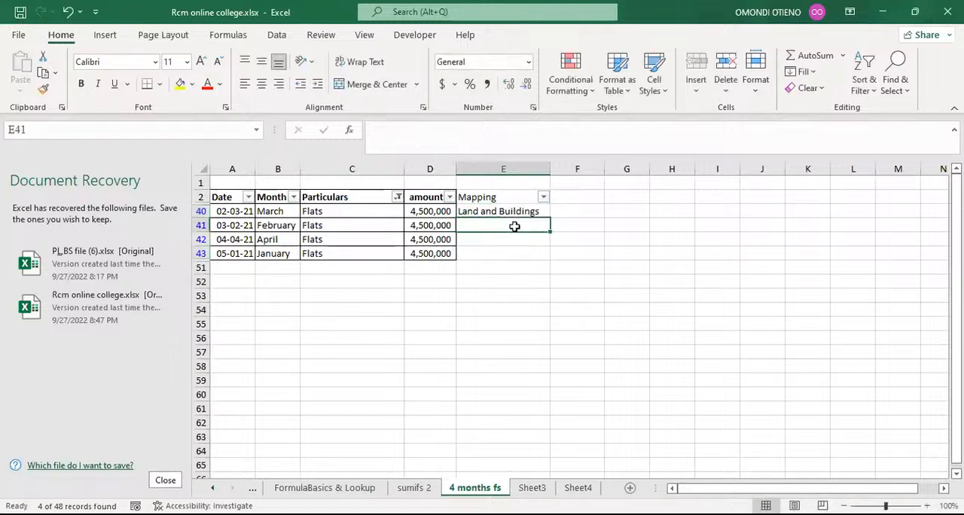
key("ctrl+e")
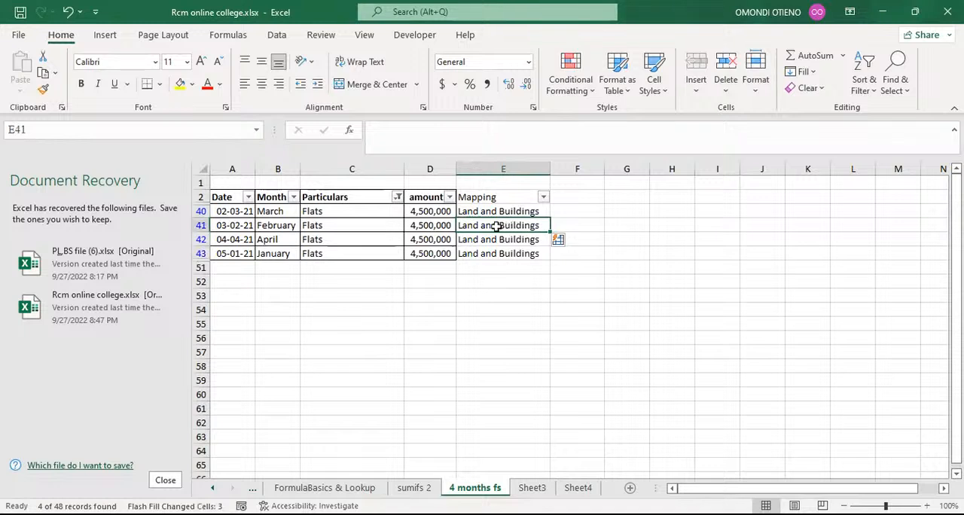
Step: Filter the Particulars column to Longterm Loan by searching for long
left_click(396, 197)
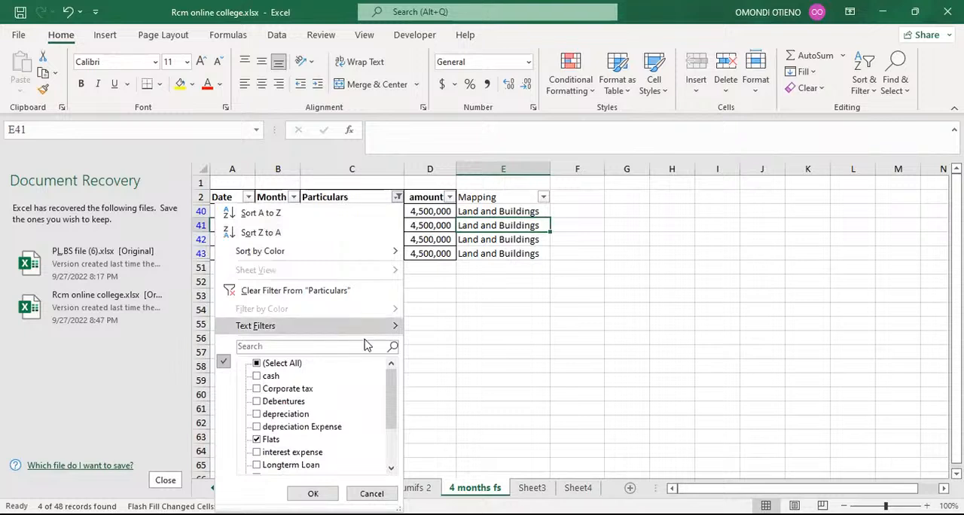
left_click(303, 346)
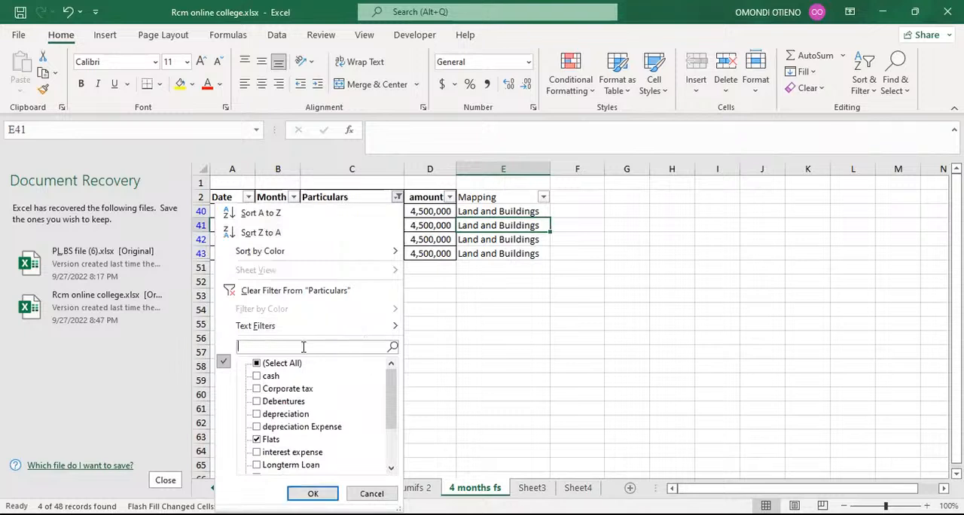
type("long")
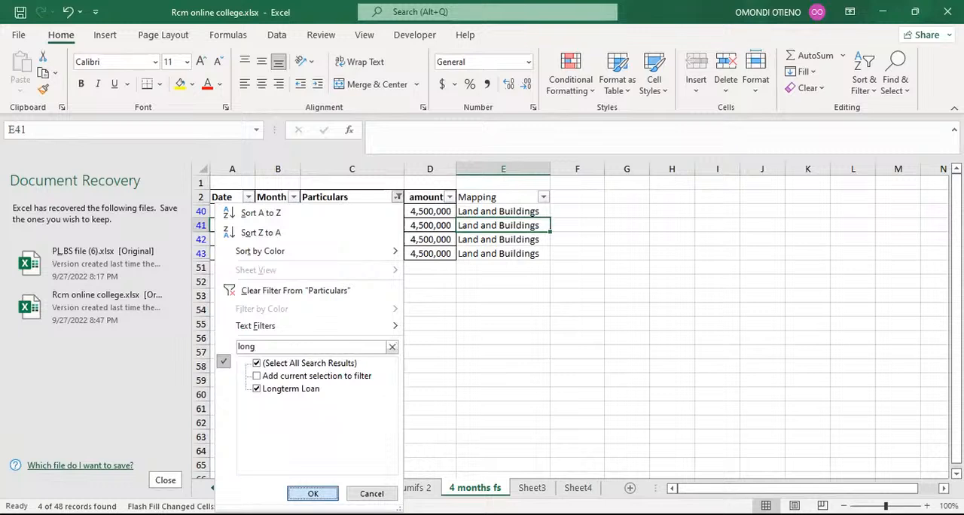
left_click(312, 493)
Step: Enter Bank Loan as the Mapping in E7 so the remaining Longterm Loan rows fill automatically
left_click(477, 210)
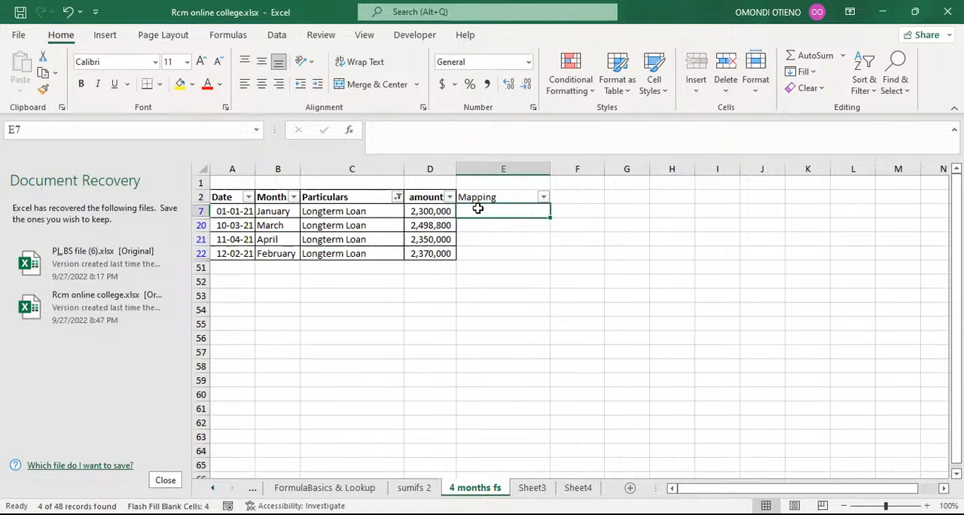
type("bank Loan")
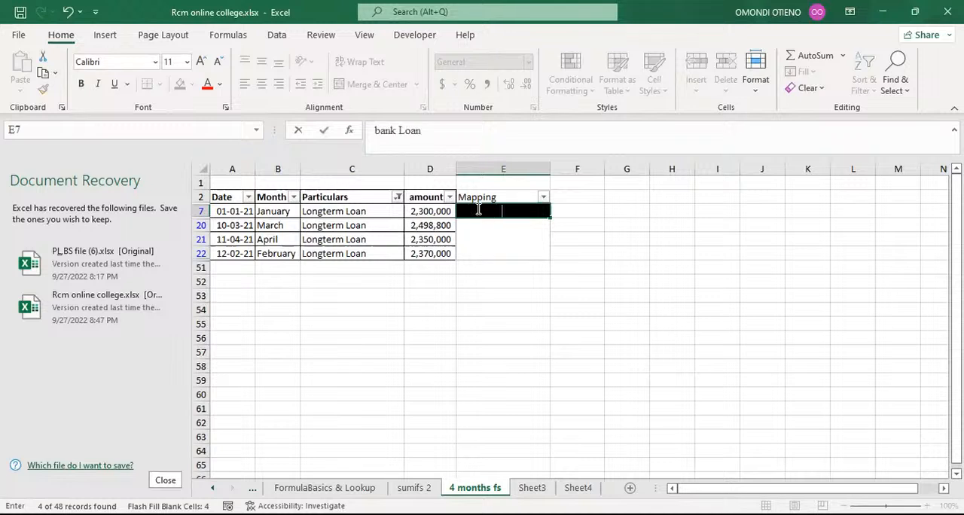
left_click(381, 136)
key("BackSpace")
type("B")
key("Return")
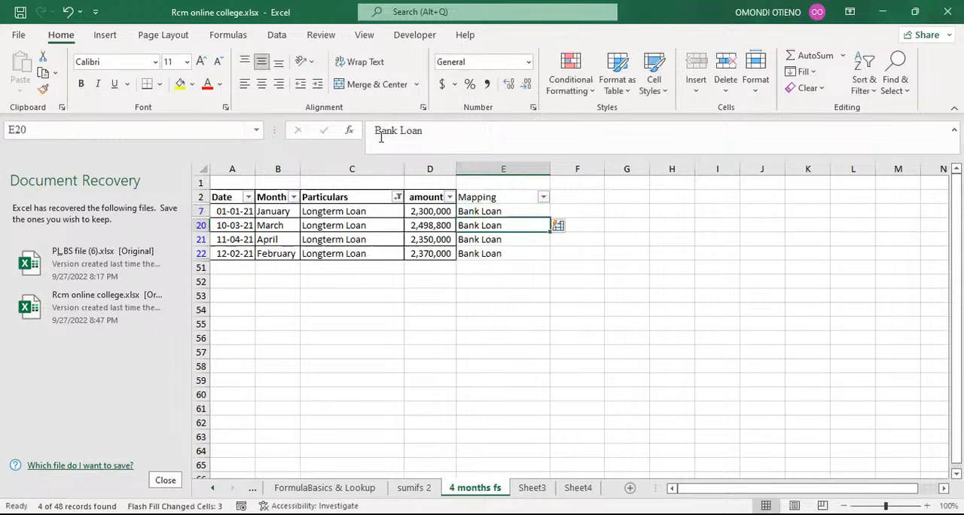
Step: Filter the Particulars column to Rent recivable by searching for rent r
left_click(396, 198)
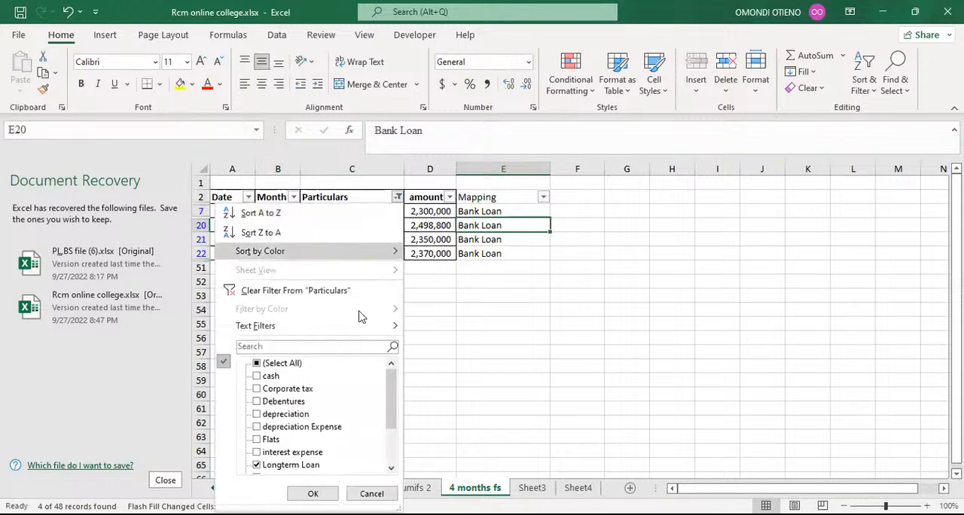
scroll(356, 393, "down", 2)
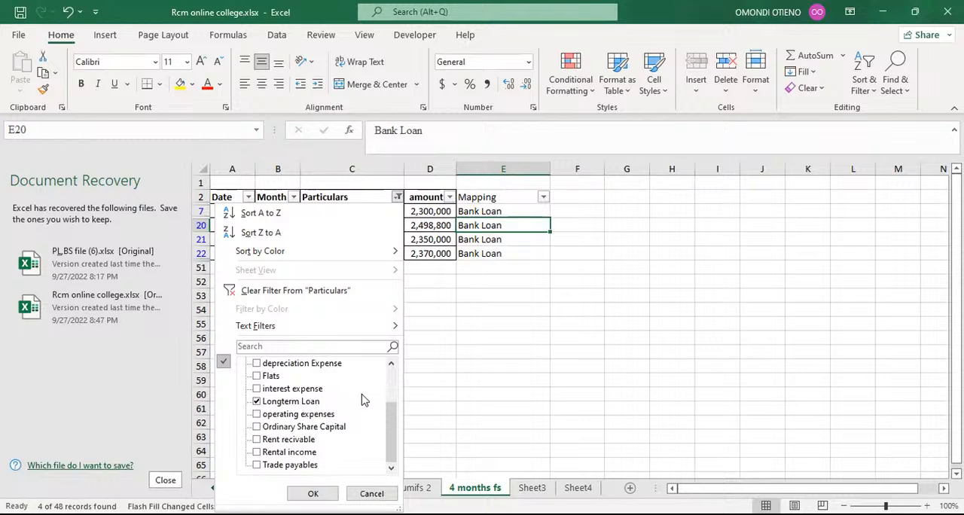
scroll(362, 405, "up", 2)
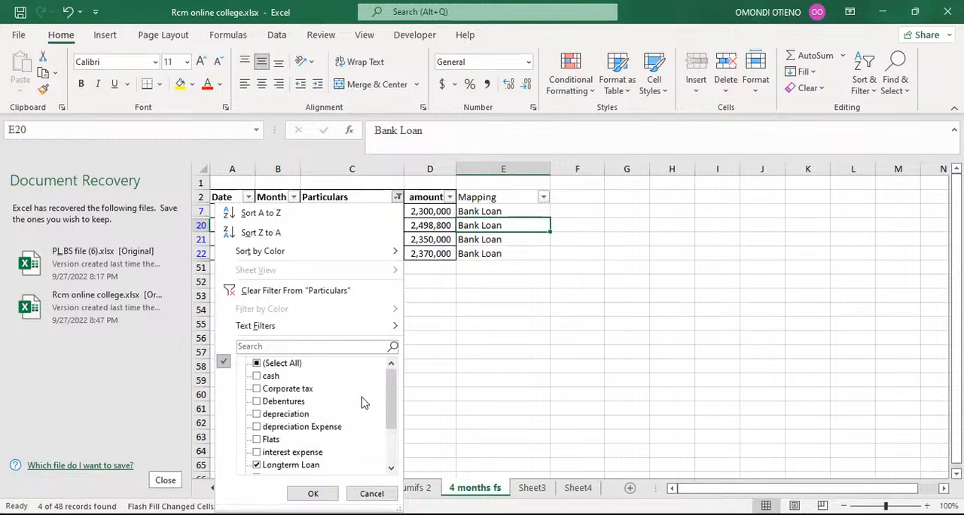
scroll(361, 403, "down", 2)
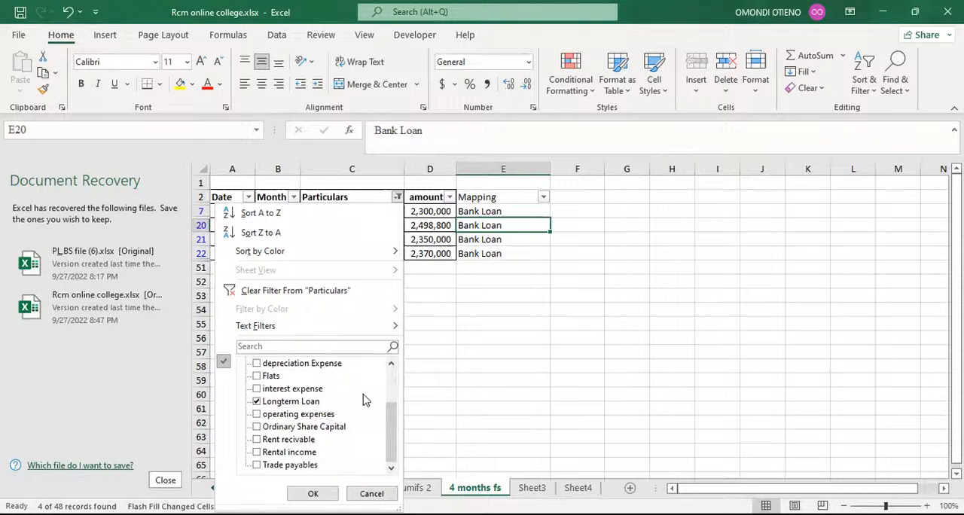
left_click(274, 344)
type("ren")
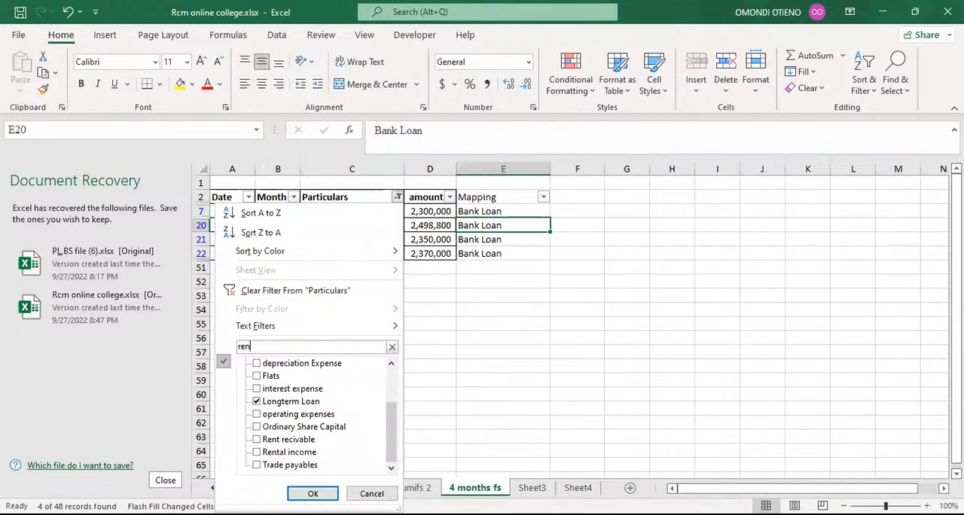
type("t r")
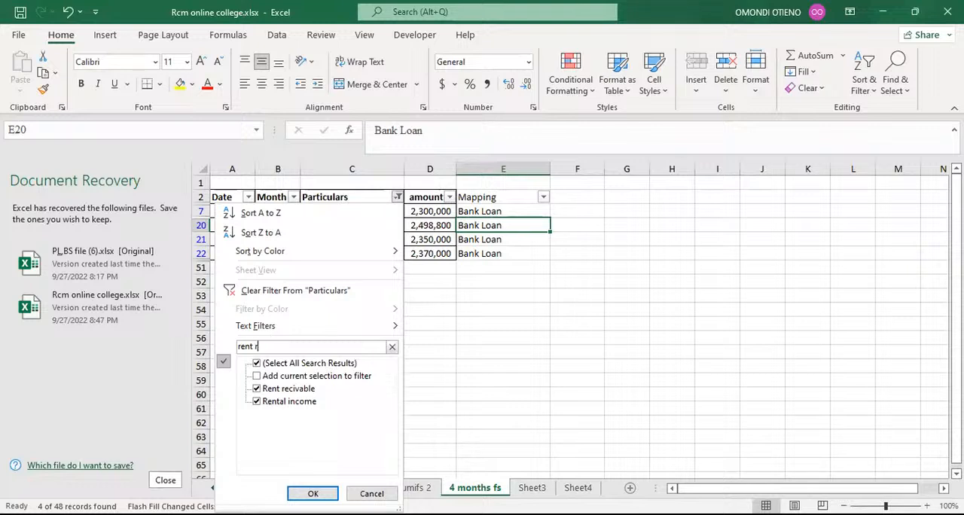
left_click(312, 493)
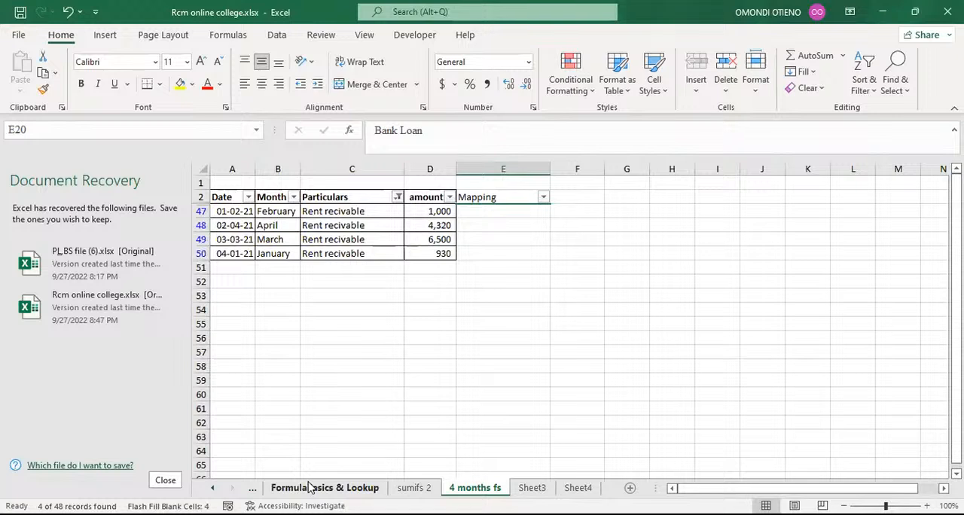
Step: Enter Debtors as the Mapping in E47 so the remaining Rent recivable rows fill automatically
left_click(486, 211)
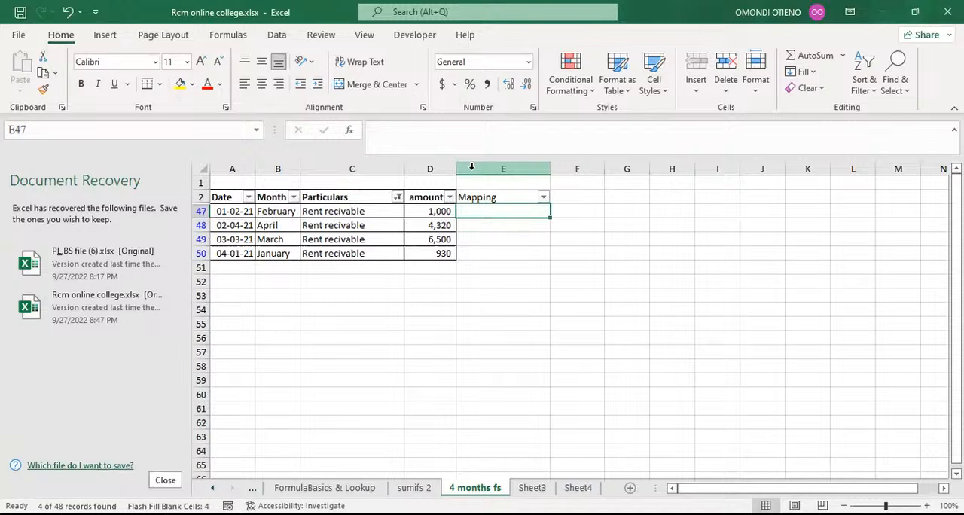
type("De")
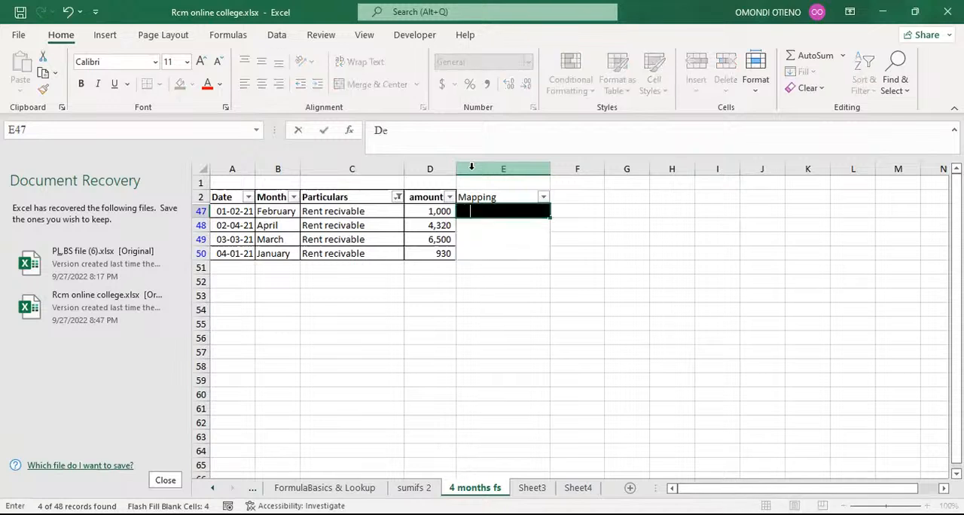
type("btors")
left_click(516, 295)
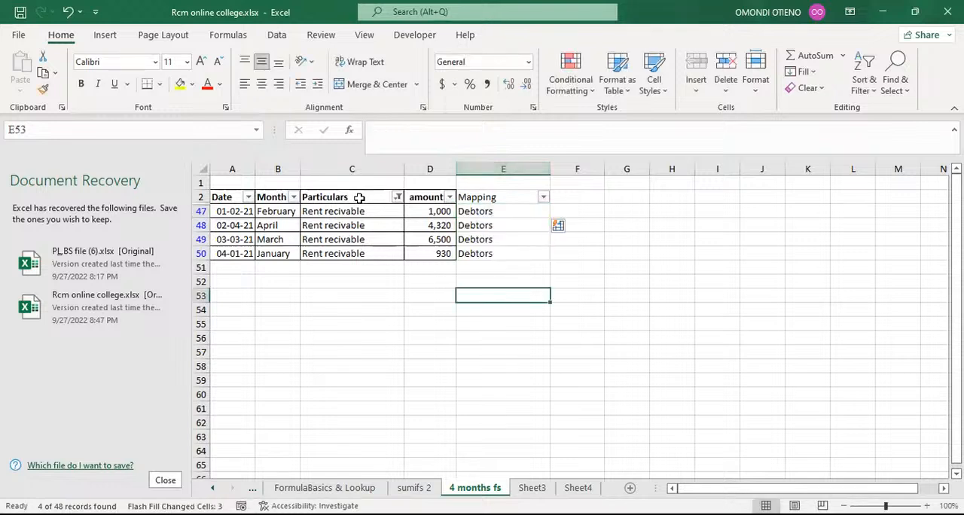
Step: Filter the Particulars column to Trade payables by searching for trade
left_click(396, 197)
scroll(384, 400, "down", 2)
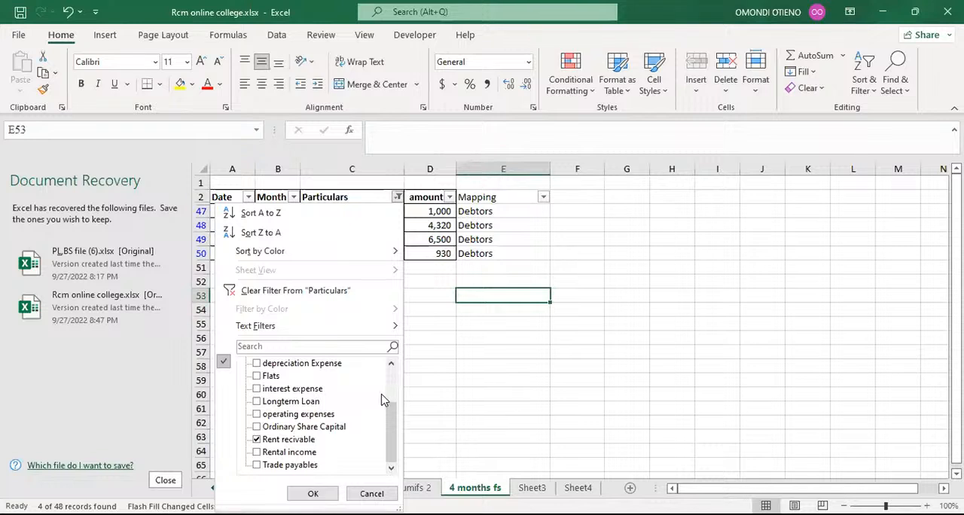
left_click(280, 347)
type("trade")
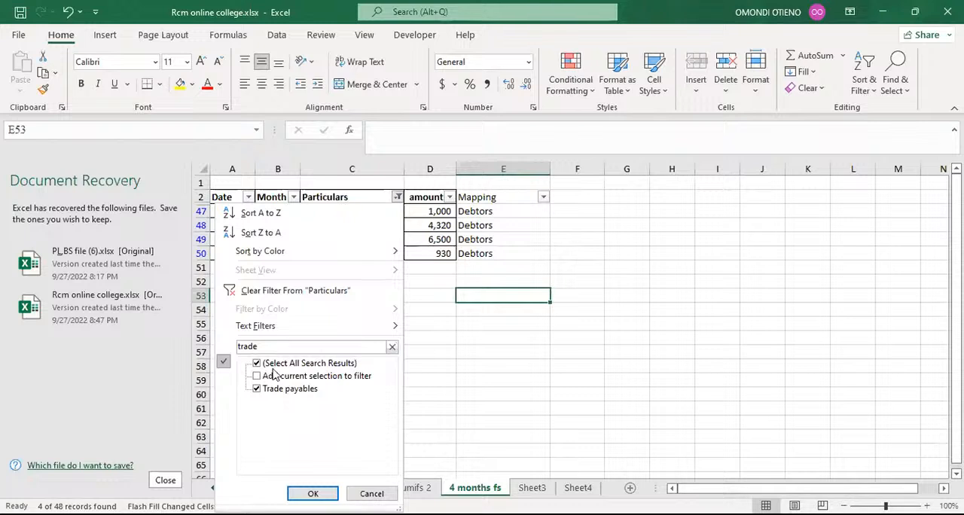
left_click(312, 494)
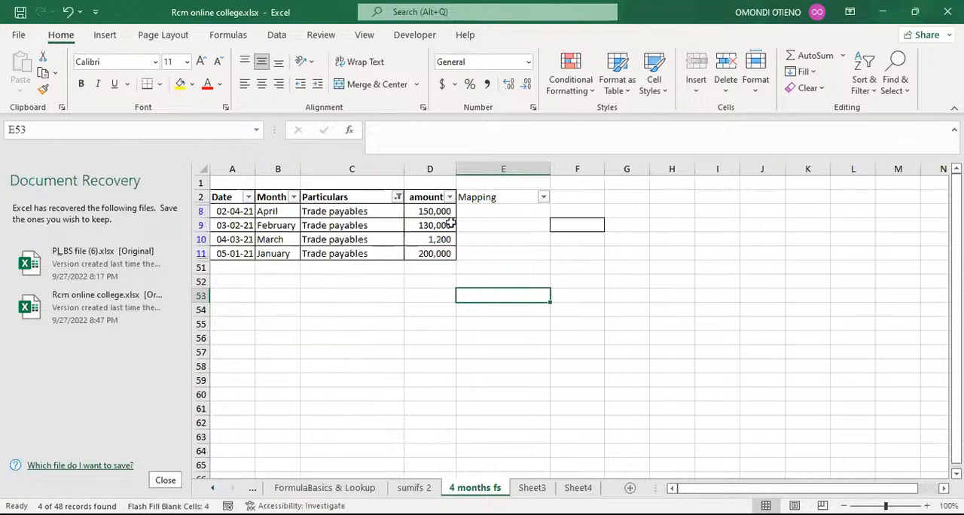
Step: Enter Creditors as the Mapping in E8 so the remaining Trade payables rows fill automatically
left_click(477, 214)
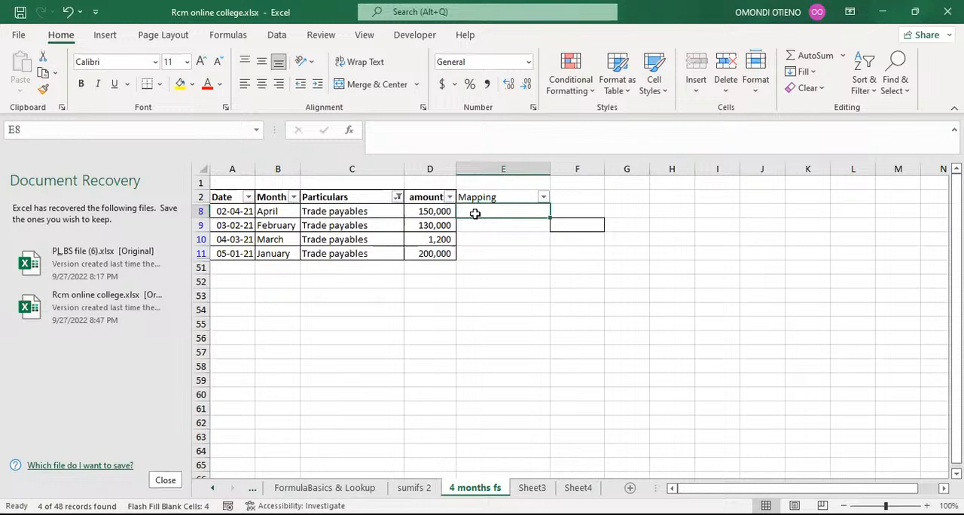
type("Cr")
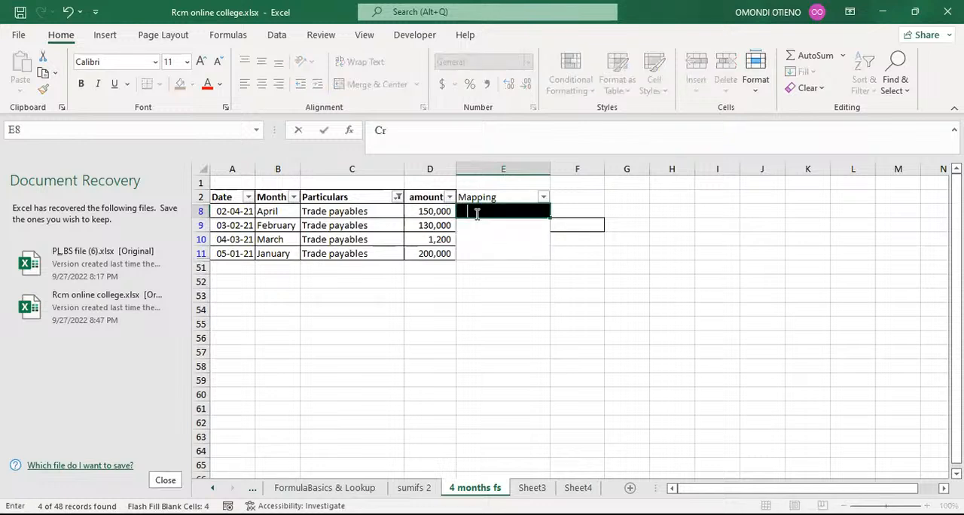
type("editors")
key("Return")
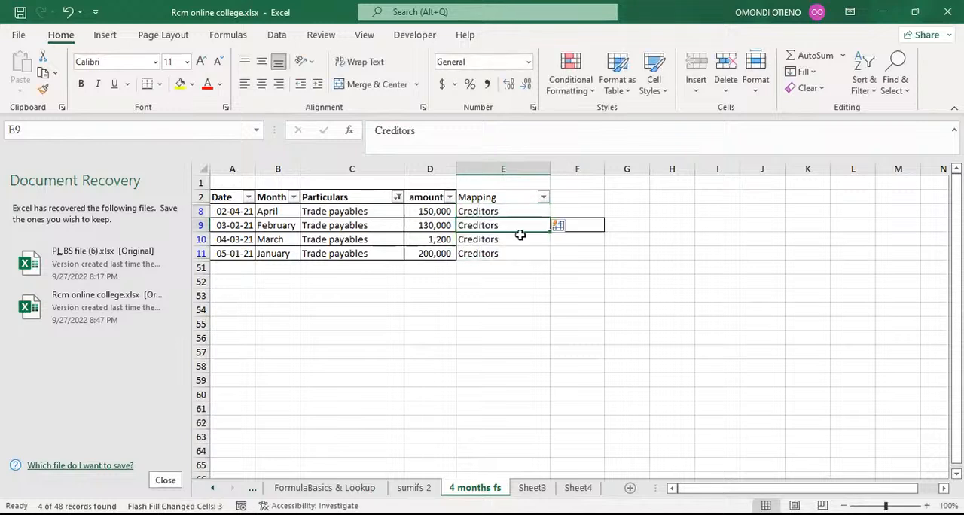
Step: Filter the Particulars column to Ordinary Share Capital by searching for ordi
left_click(399, 197)
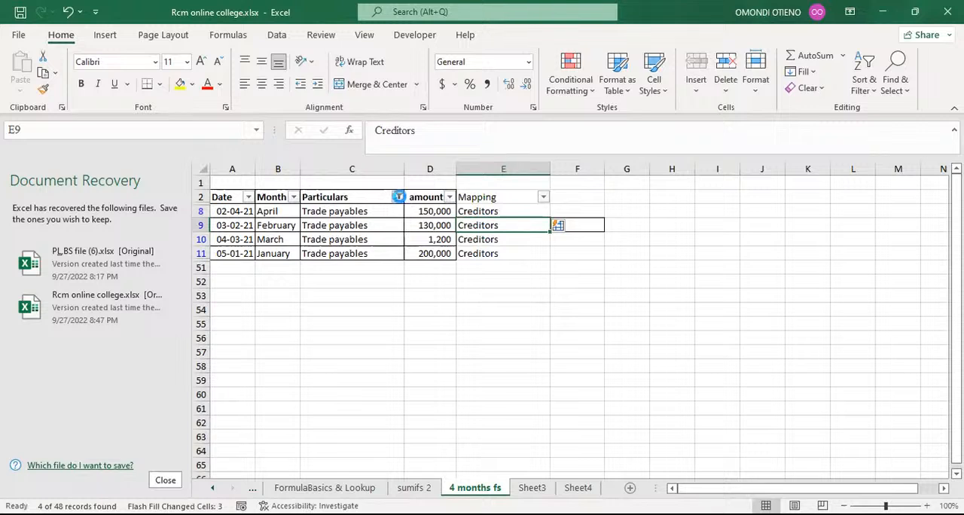
scroll(391, 377, "down", 2)
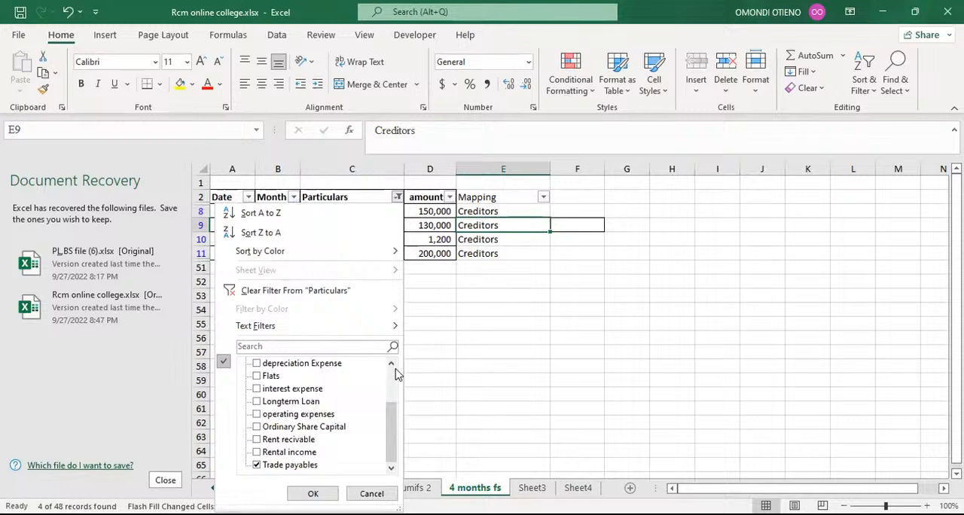
left_click(340, 344)
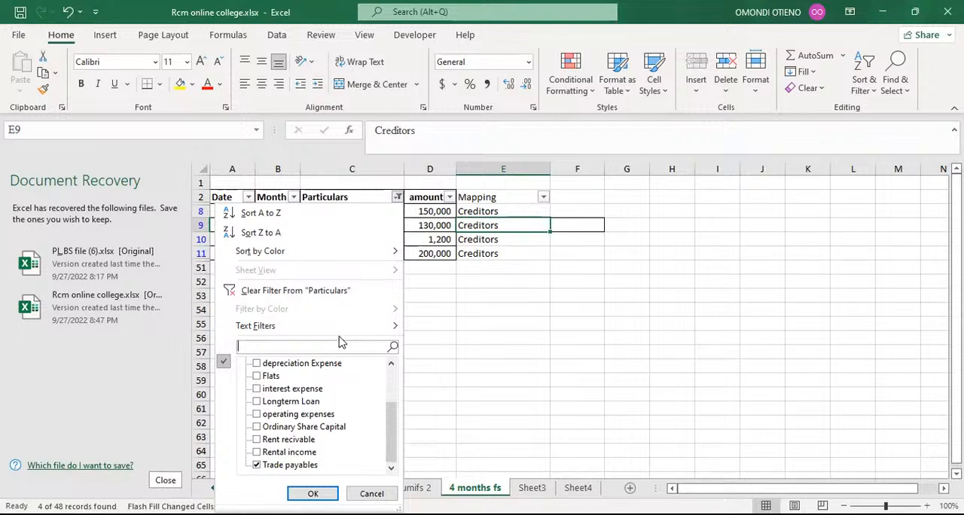
type("ordi")
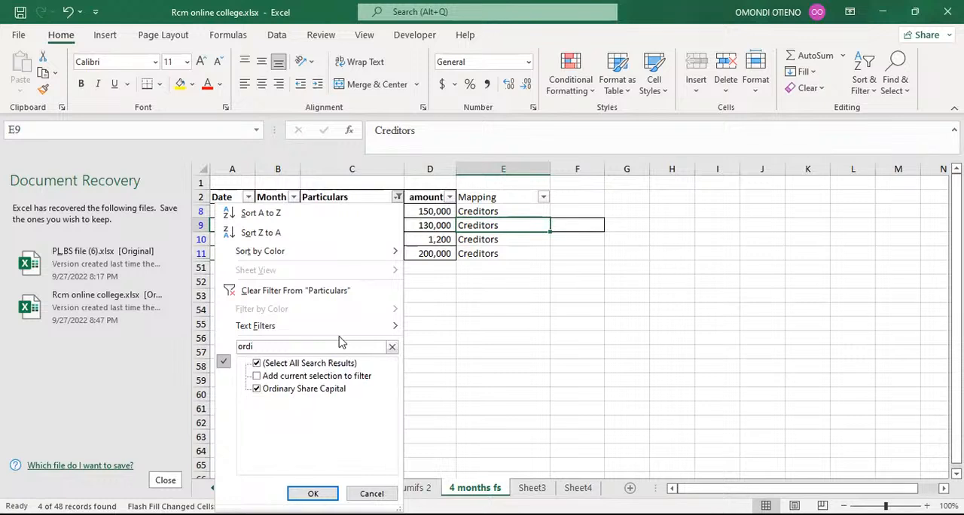
key("Tab")
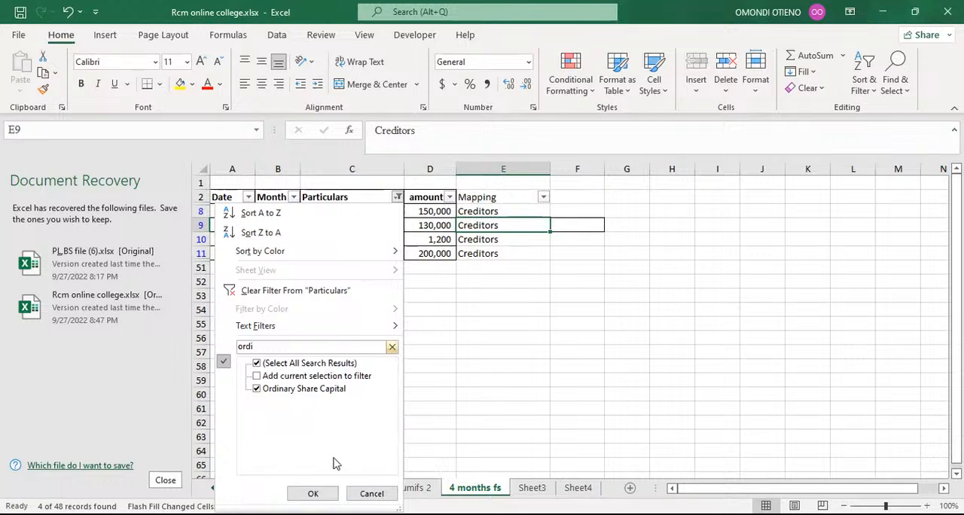
left_click(312, 493)
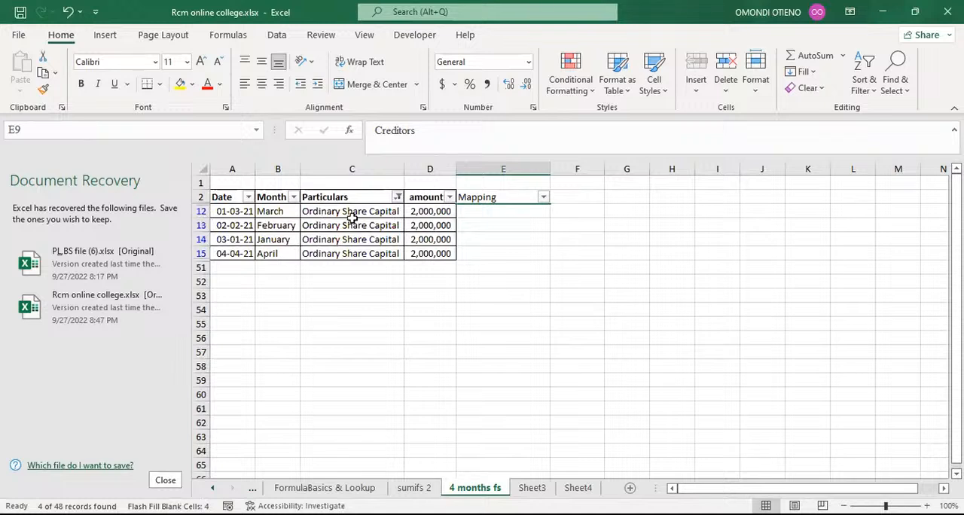
Step: Enter Ordinary share capital as the Mapping in E12 so the remaining rows fill automatically
left_click(479, 212)
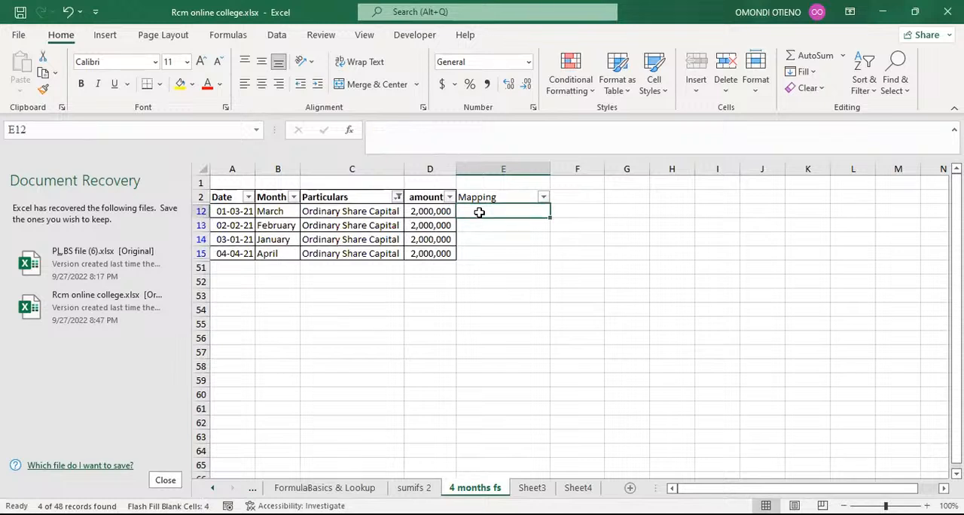
type("O")
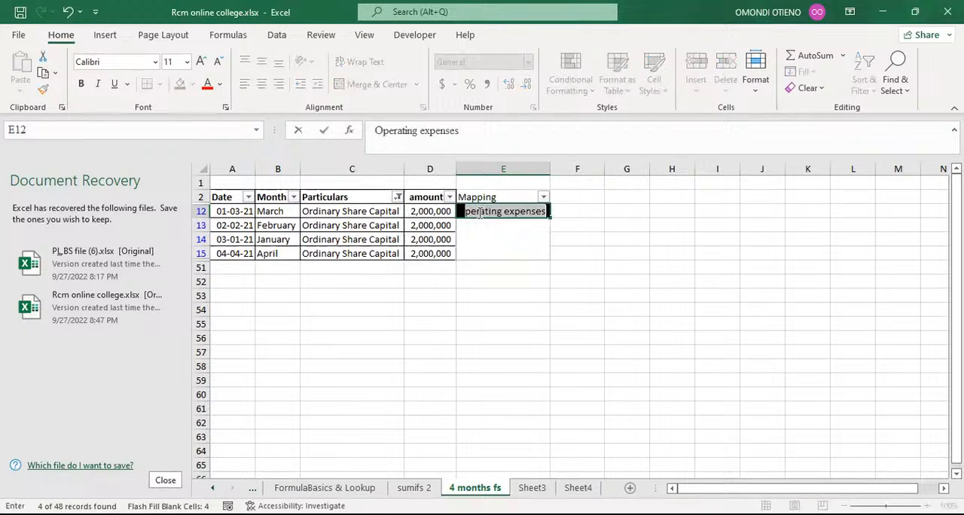
type("rdinary")
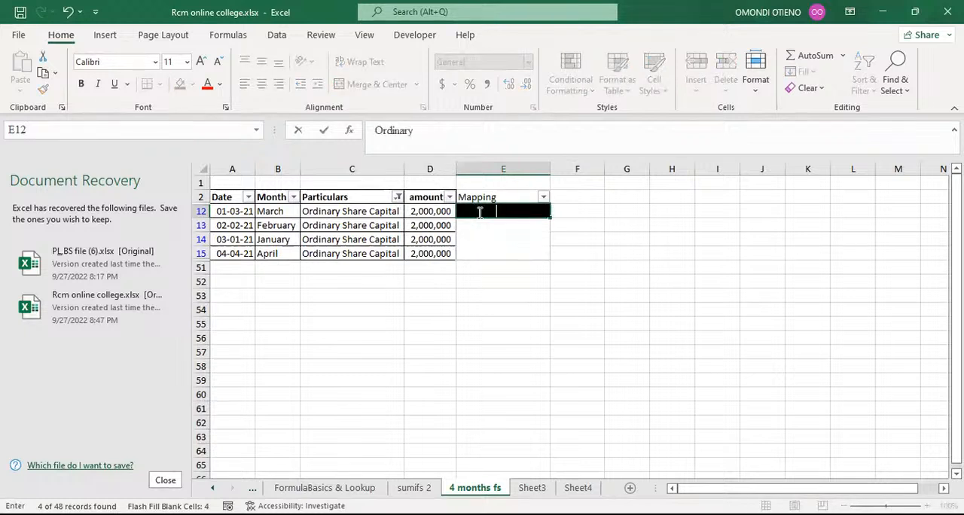
type(" share capital")
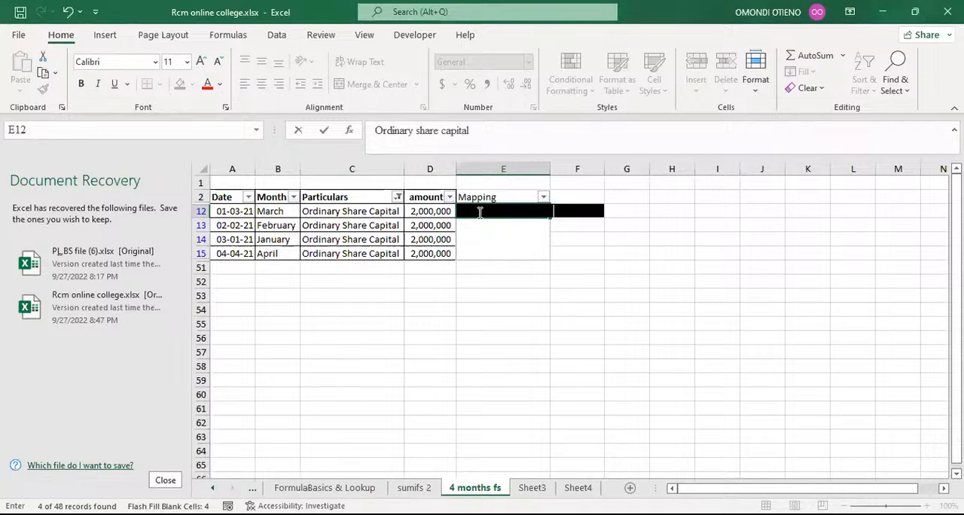
left_click(517, 254)
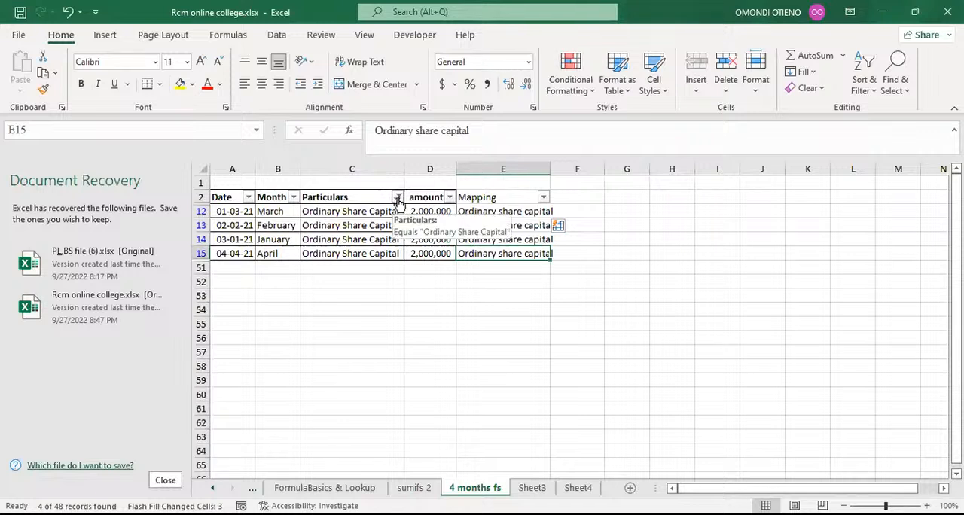
Step: Filter the Particulars column back to Trade payables by searching for tra
left_click_drag(382, 305, 384, 295)
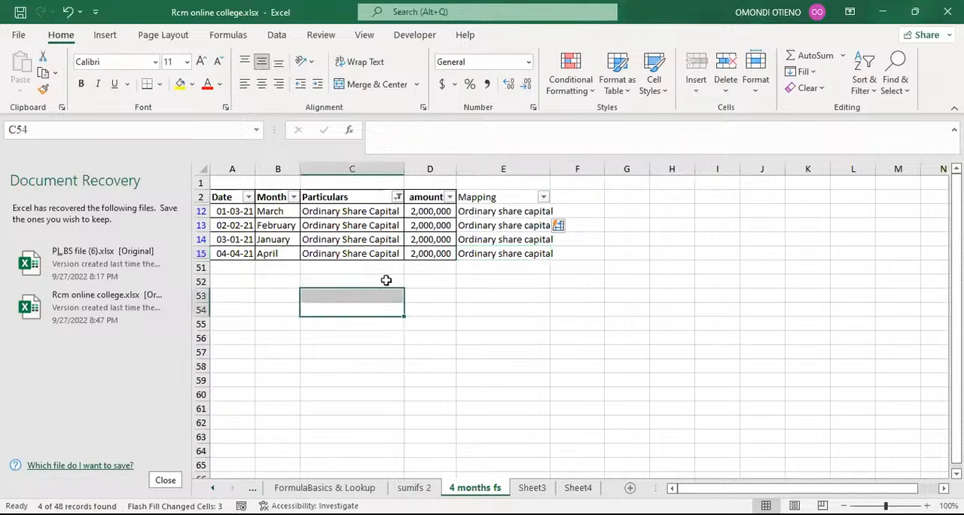
left_click(398, 197)
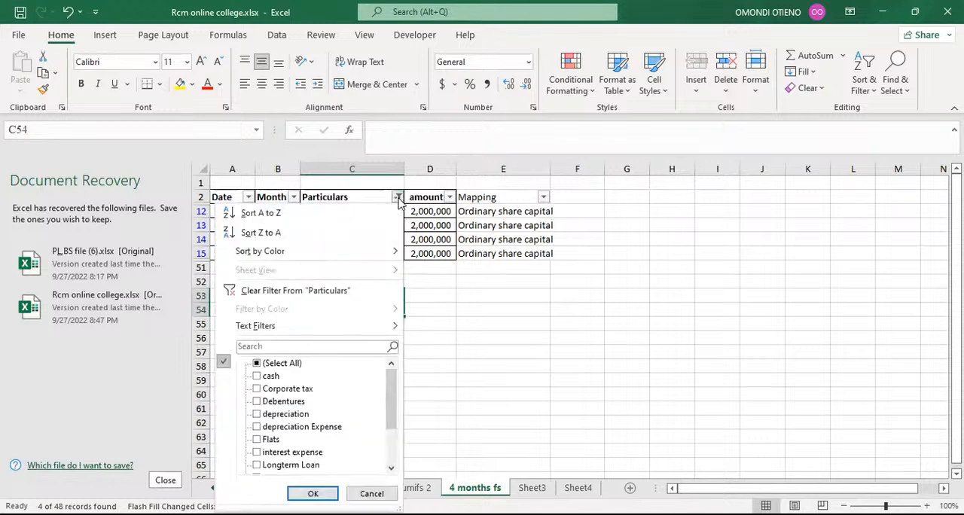
left_click(296, 347)
type("tra")
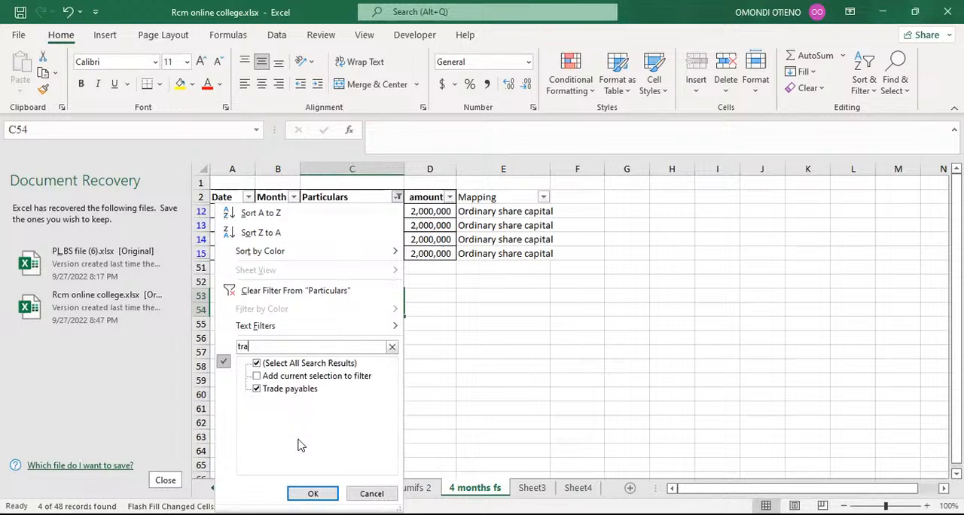
key("Return")
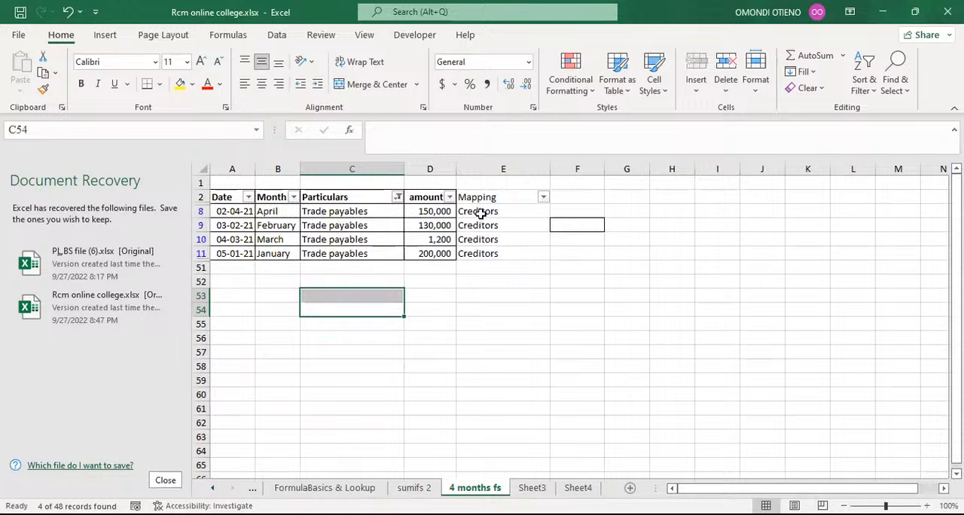
Step: Enter Trade payables as the Mapping in E8 so the remaining filtered rows fill automatically
left_click(481, 214)
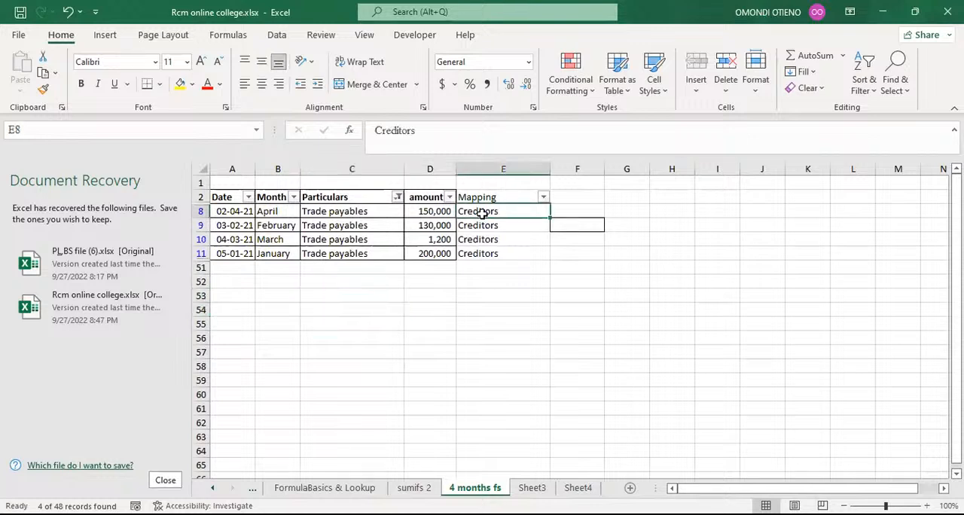
type("Trade p")
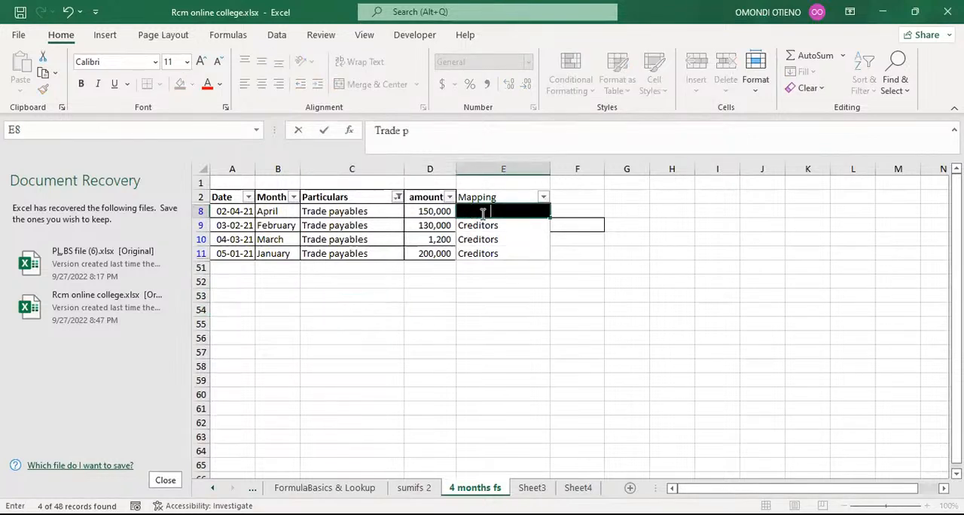
type("ayables")
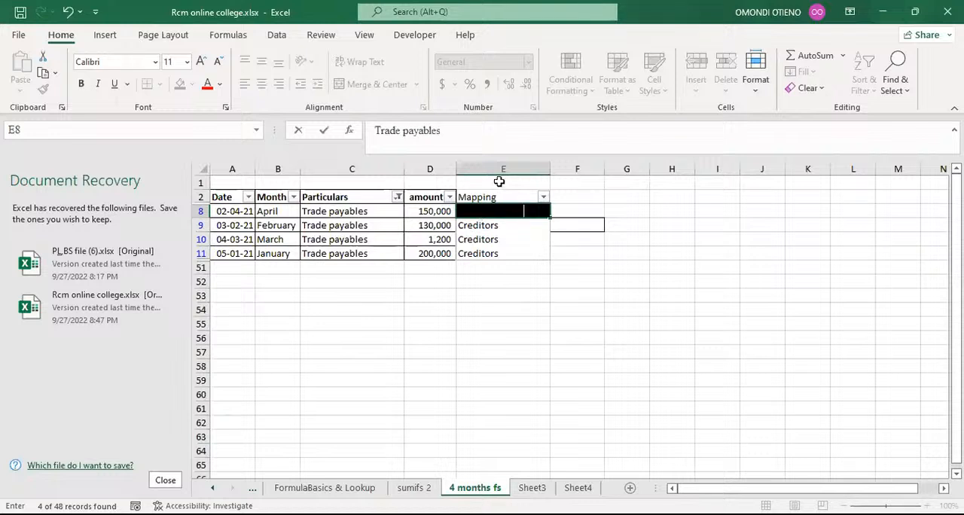
key("Return")
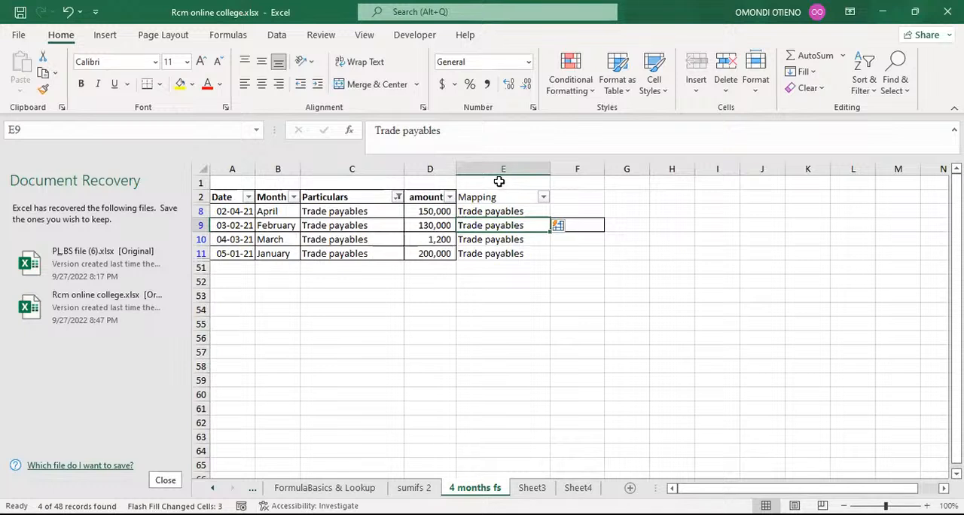
Step: Clear the Particulars filter by selecting all items so every row shows again
left_click(439, 313)
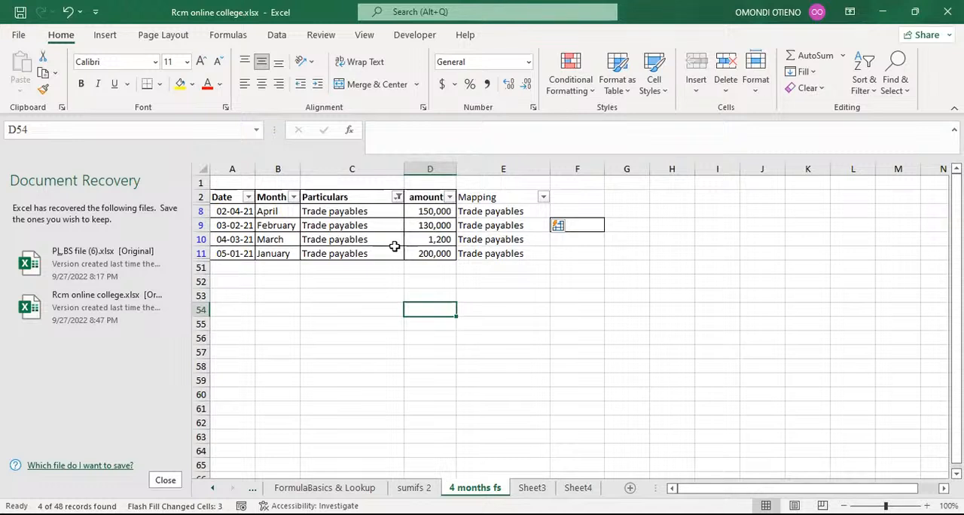
left_click(379, 265)
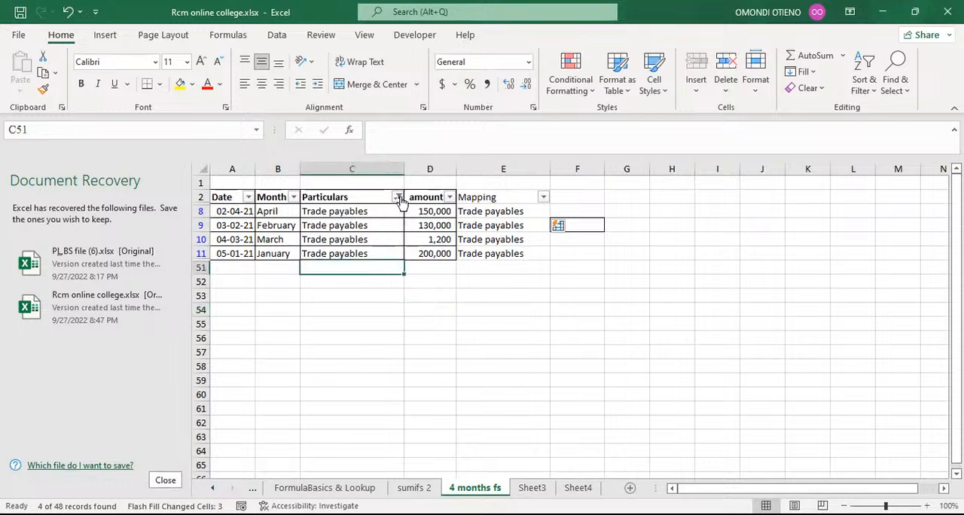
left_click(397, 197)
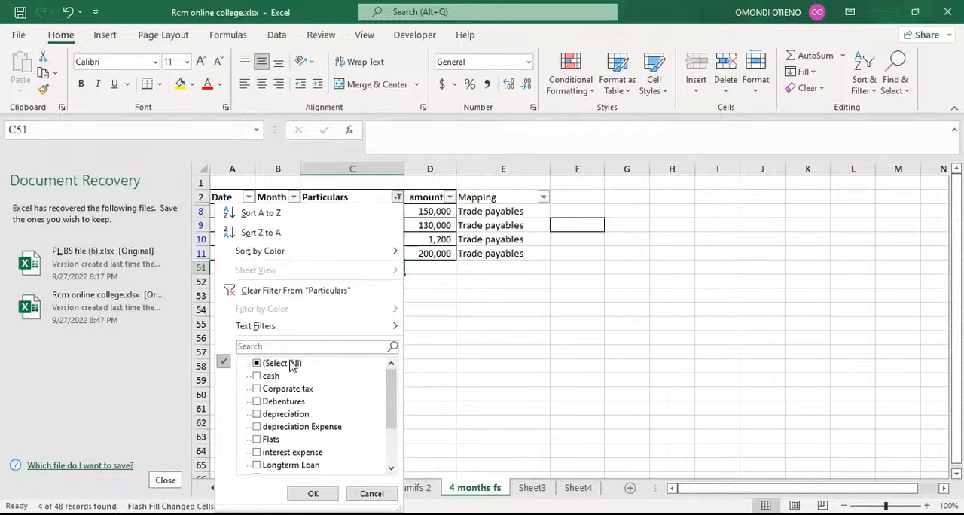
left_click(256, 363)
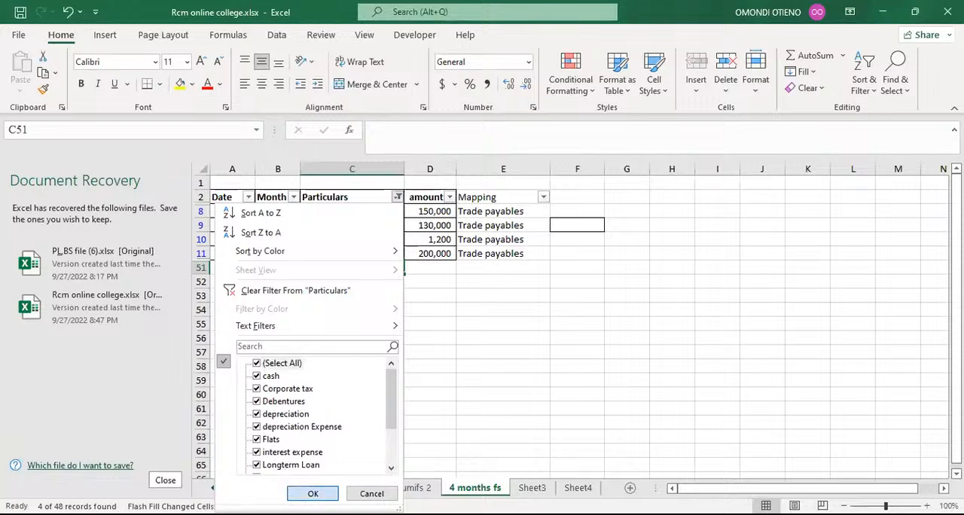
left_click(312, 493)
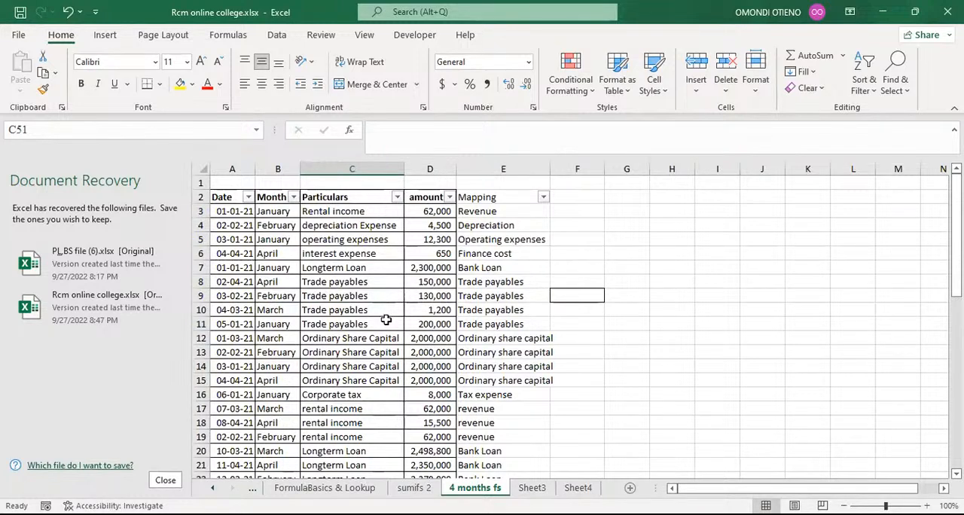
Step: Review the Particulars and Mapping columns across all rows of the table
left_click(339, 167)
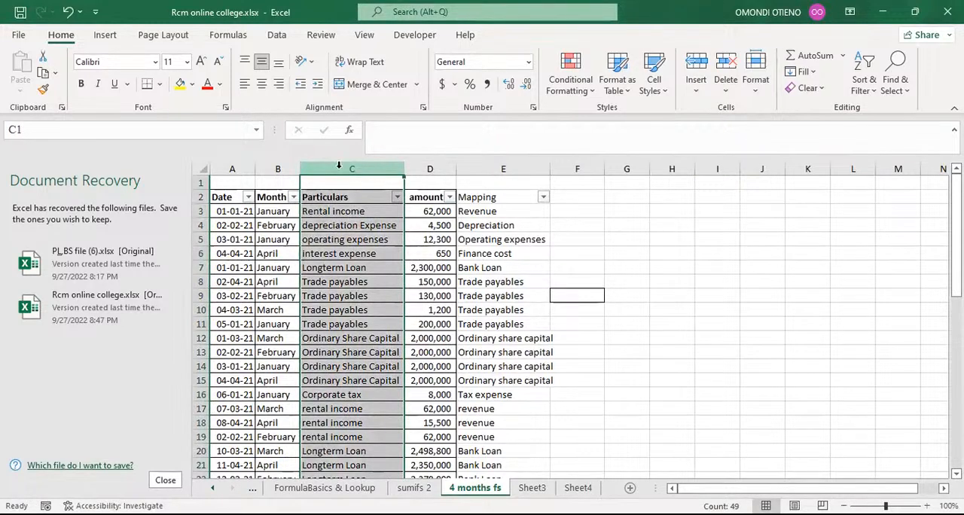
left_click(591, 210)
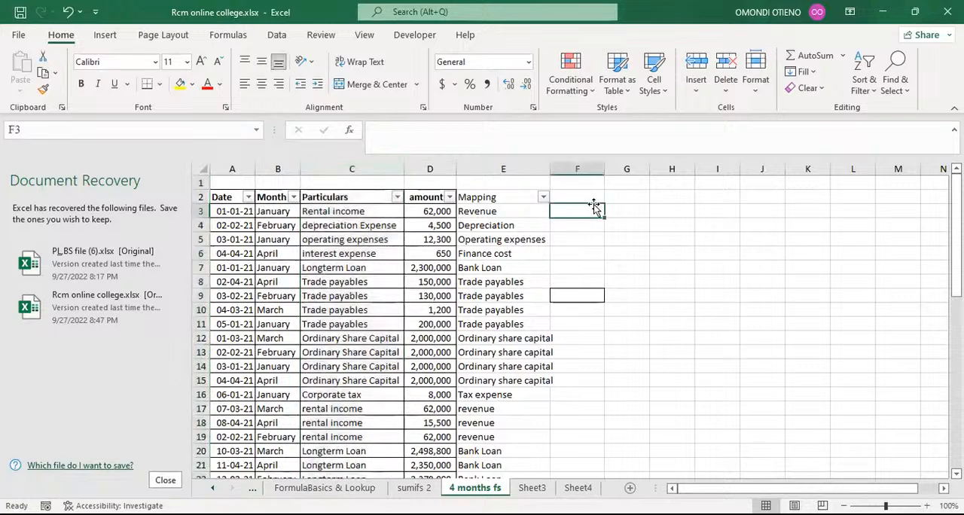
left_click(512, 168)
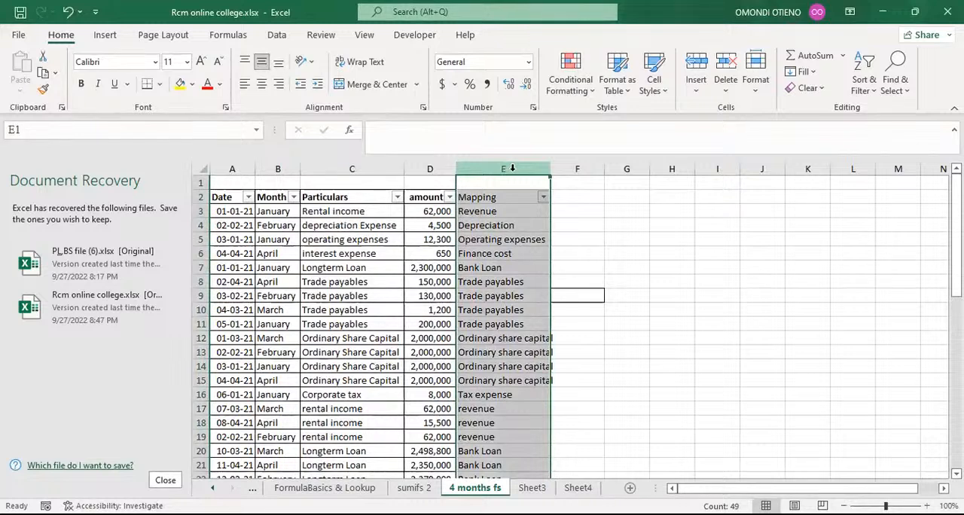
scroll(427, 235, "down", 5)
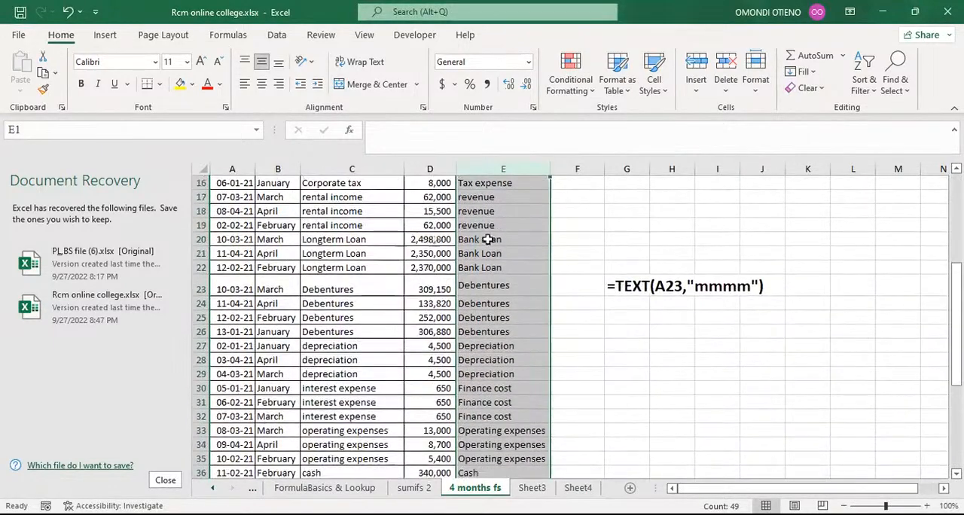
scroll(491, 240, "down", 2)
scroll(488, 239, "down", 5)
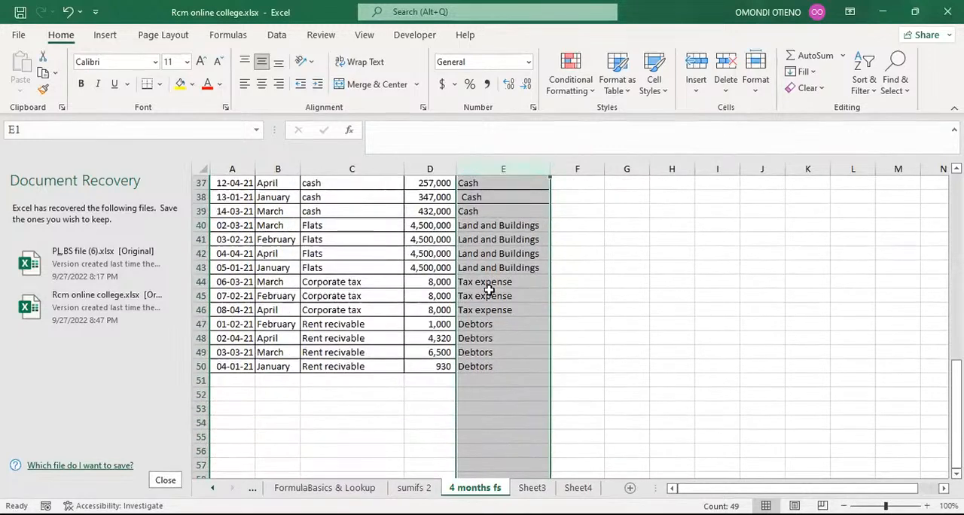
left_click(488, 366)
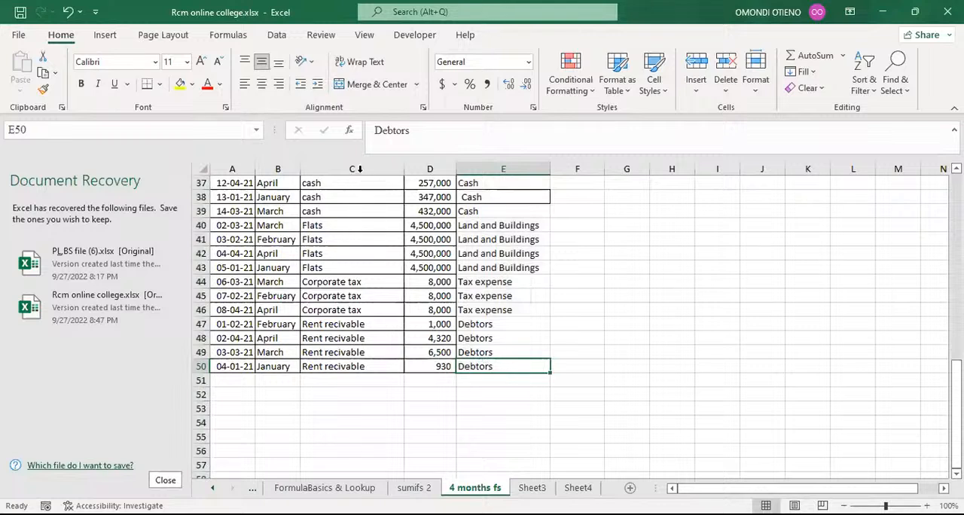
left_click(358, 169)
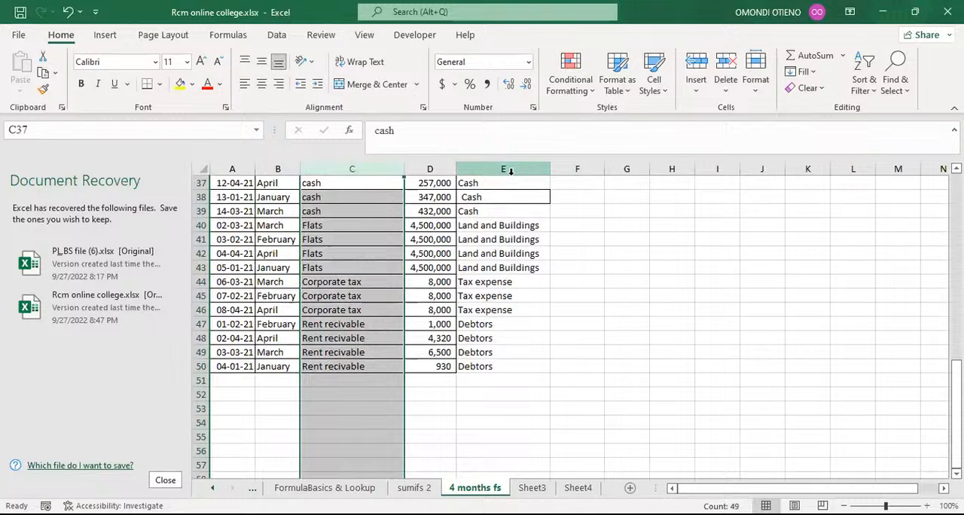
left_click(506, 170)
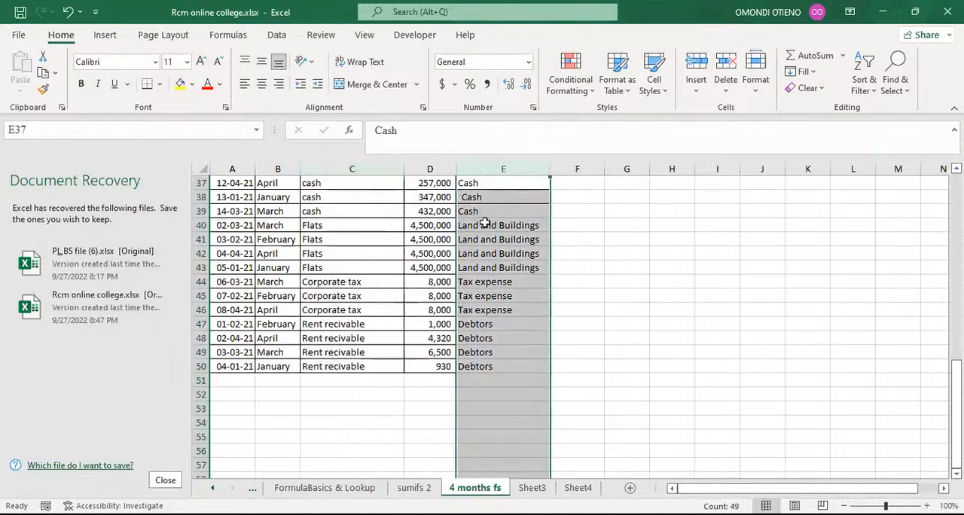
scroll(486, 222, "up", 7)
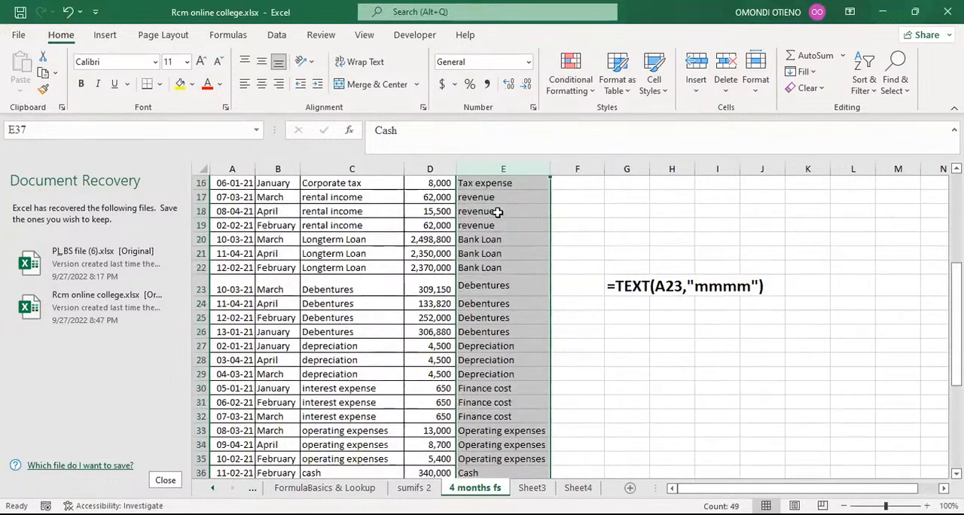
left_click(328, 210)
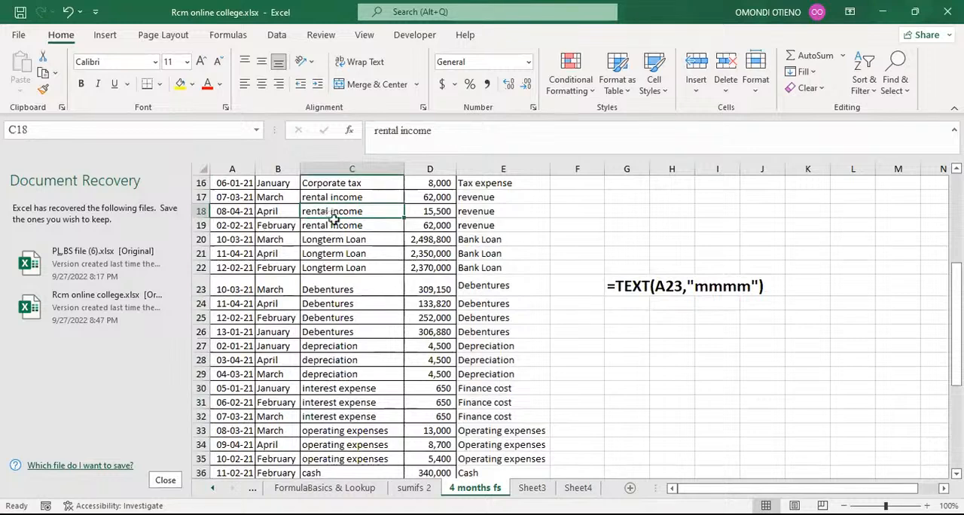
scroll(334, 219, "up", 5)
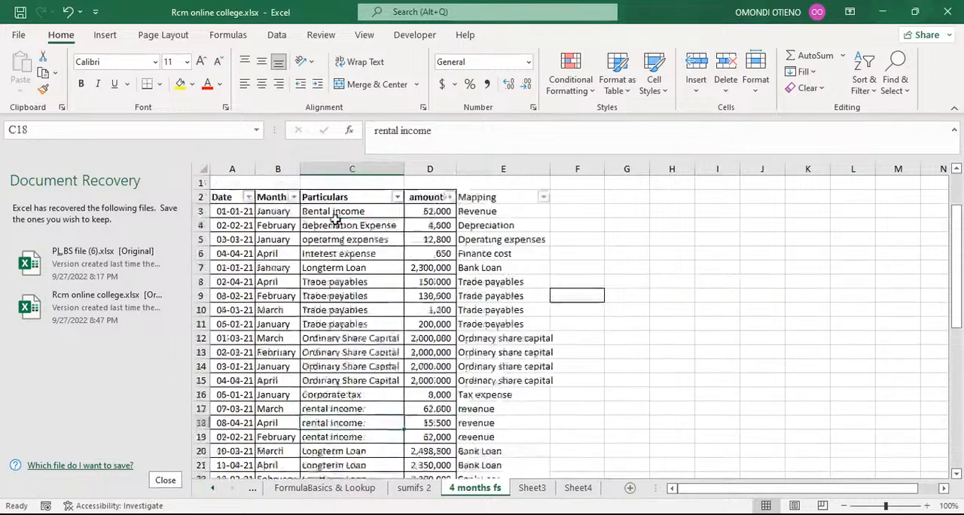
Step: Filter the Particulars column to Flats by searching for flat
left_click(396, 197)
left_click(258, 346)
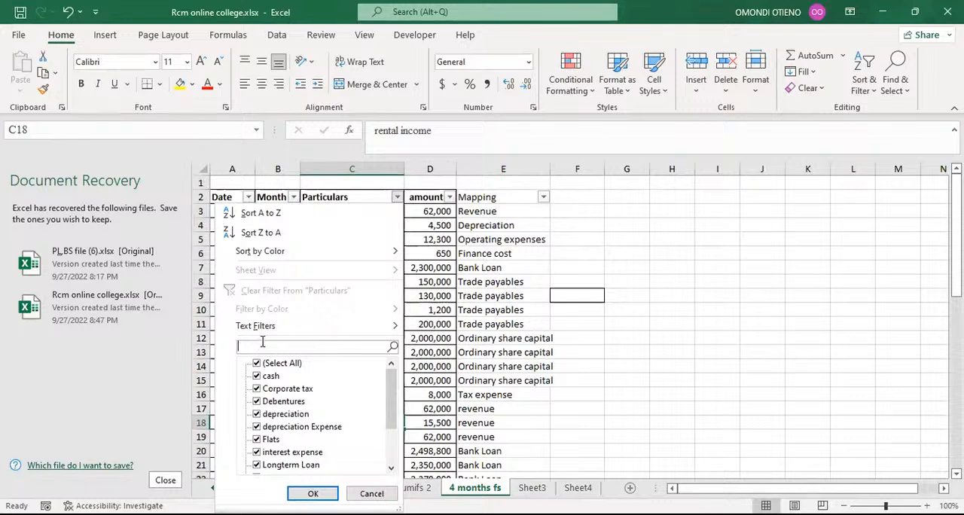
type("f")
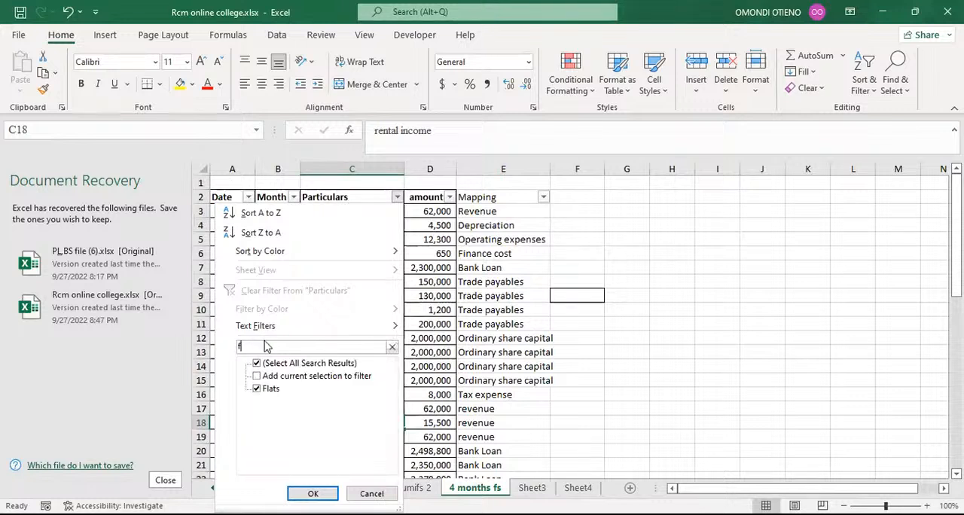
type("lat")
left_click(312, 493)
Step: Delete the Mapping entry in E43 for the last Flats row
left_click(503, 211)
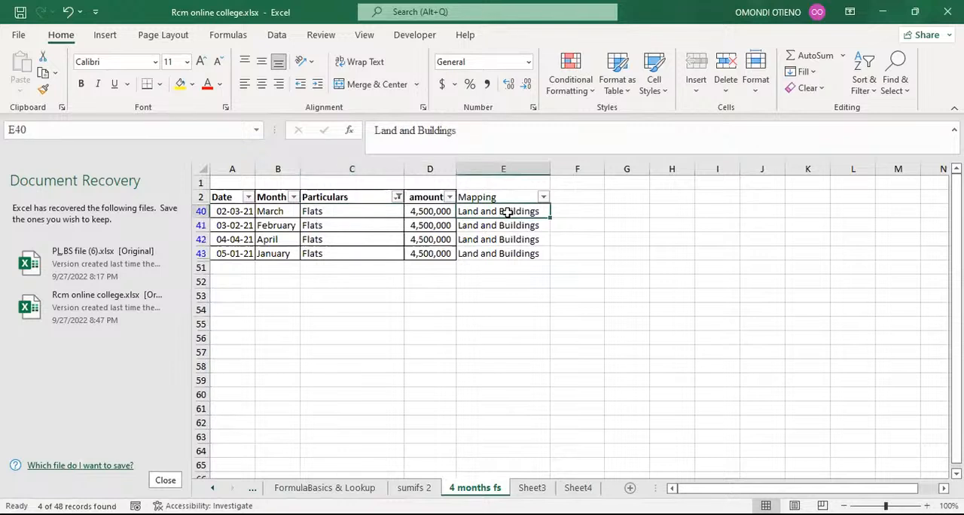
left_click(494, 255)
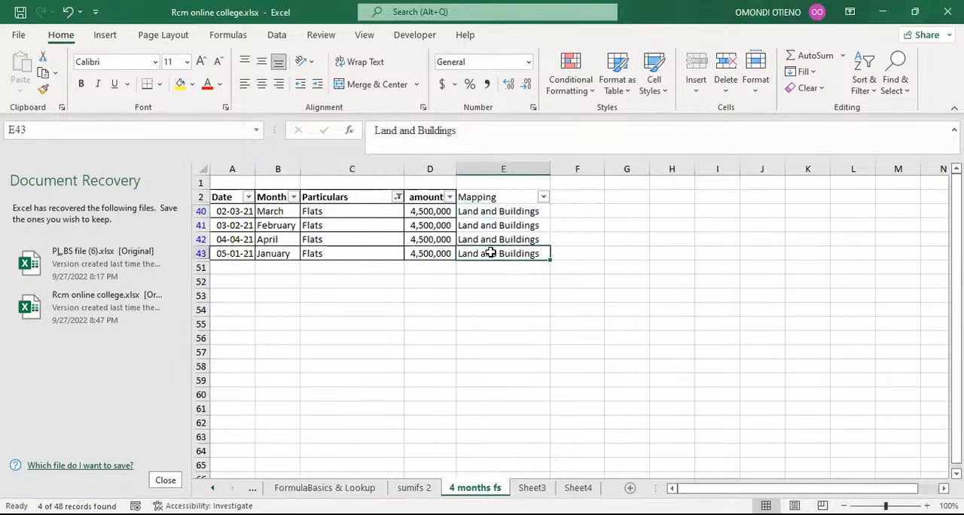
key("BackSpace")
left_click(496, 308)
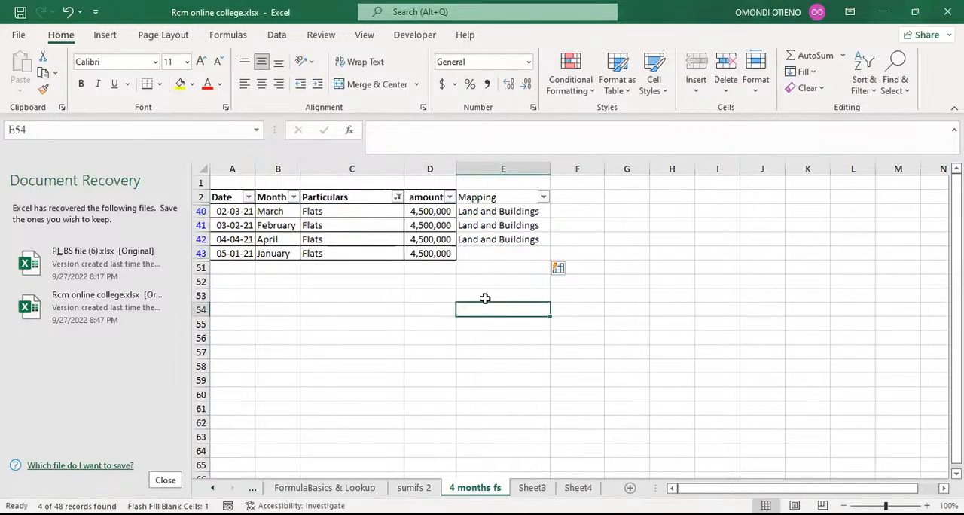
Step: Remove the Particulars filter to show all rows and locate the blank Mapping cell E43
left_click(398, 198)
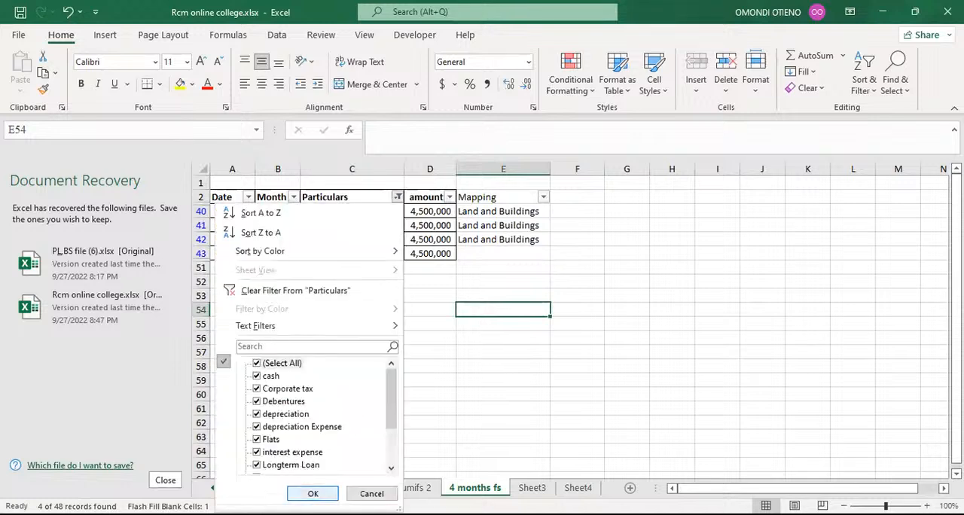
left_click(312, 494)
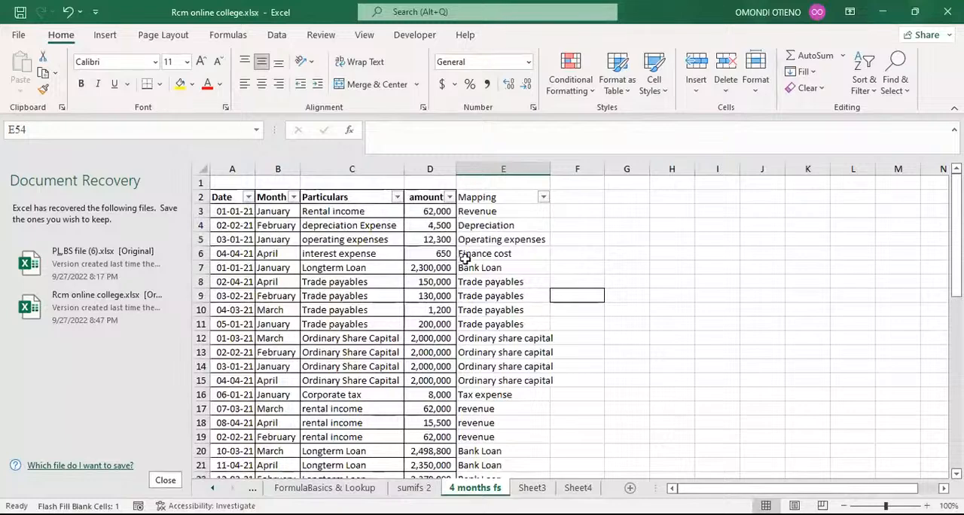
scroll(480, 275, "down", 2)
scroll(480, 276, "down", 6)
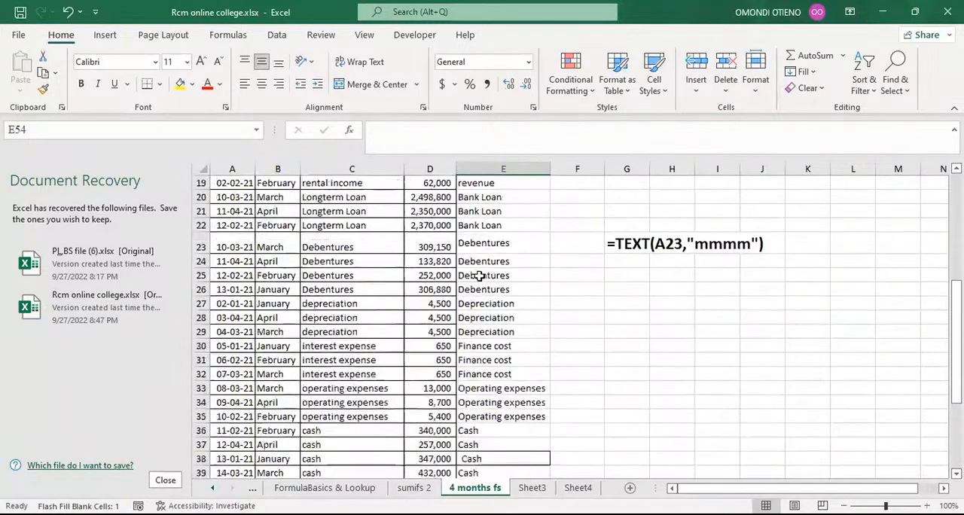
scroll(479, 275, "down", 1)
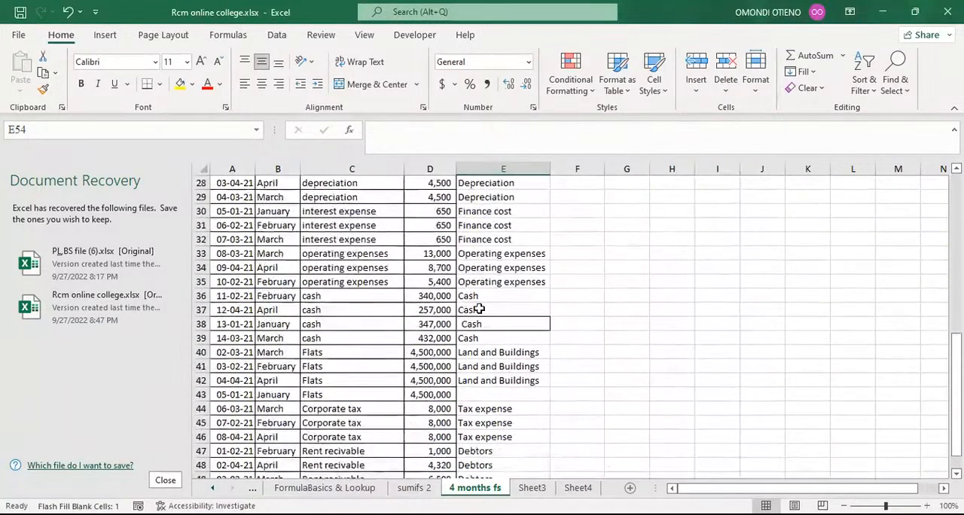
left_click(480, 394)
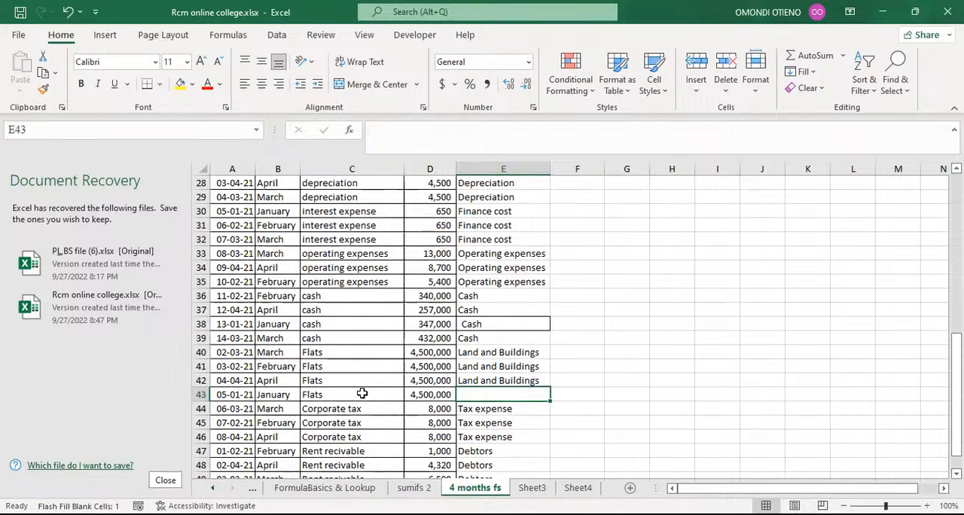
scroll(362, 393, "up", 9)
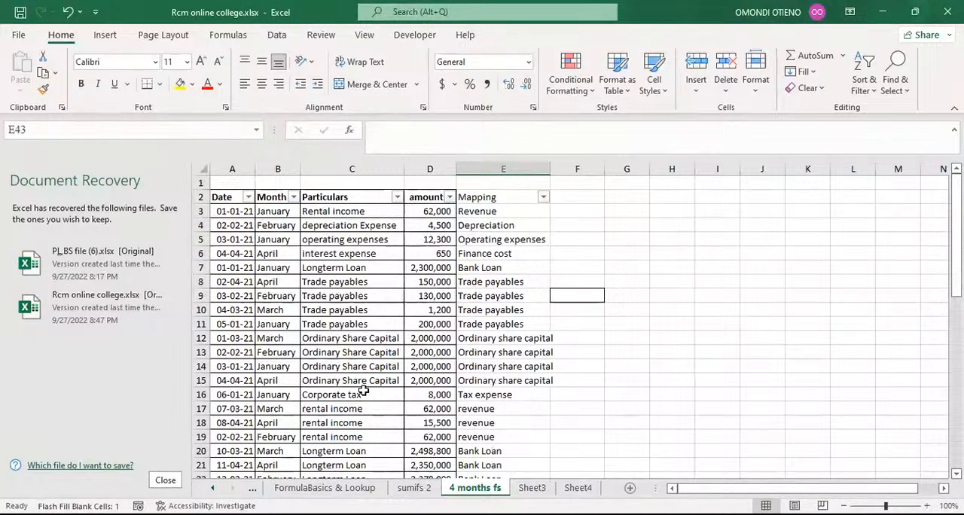
Step: Filter the Particulars column to show only Flats by searching for flat
left_click(396, 196)
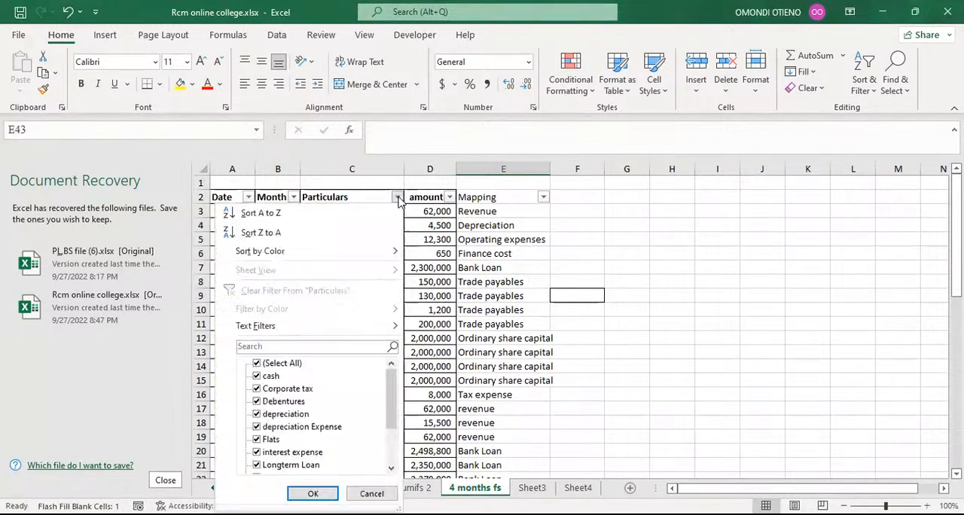
left_click(263, 347)
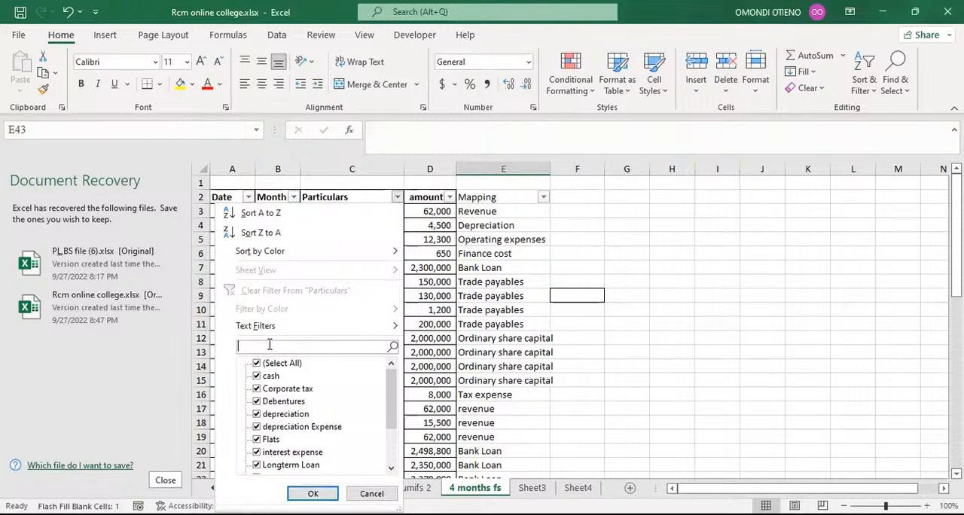
type("flat")
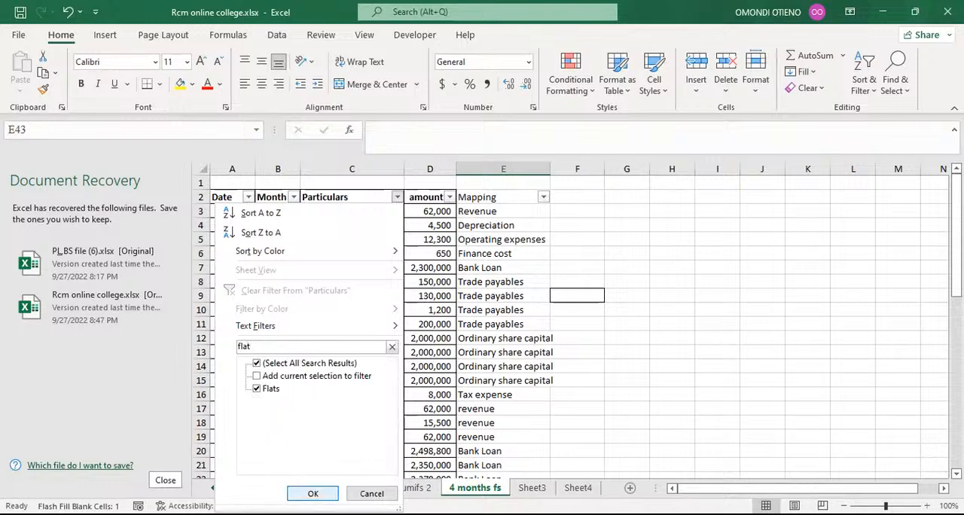
left_click(305, 493)
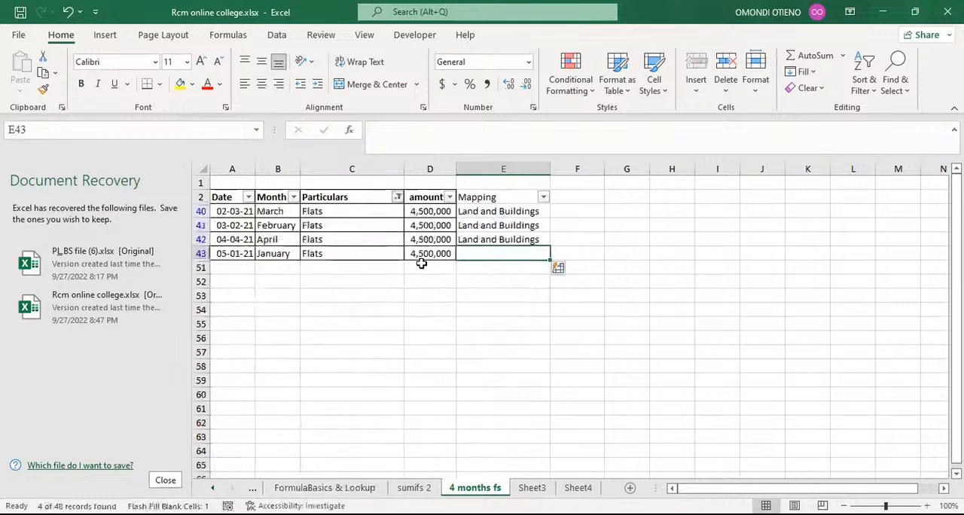
Step: Flash Fill the blank Mapping cell E43 from the Land and Buildings entries above
left_click(497, 239)
left_click(502, 253)
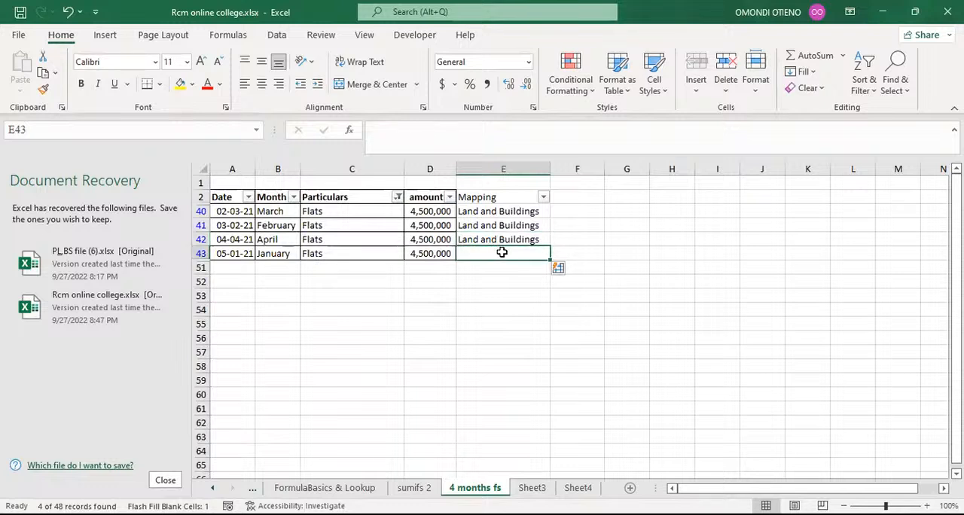
key("ctrl+e")
left_click(468, 282)
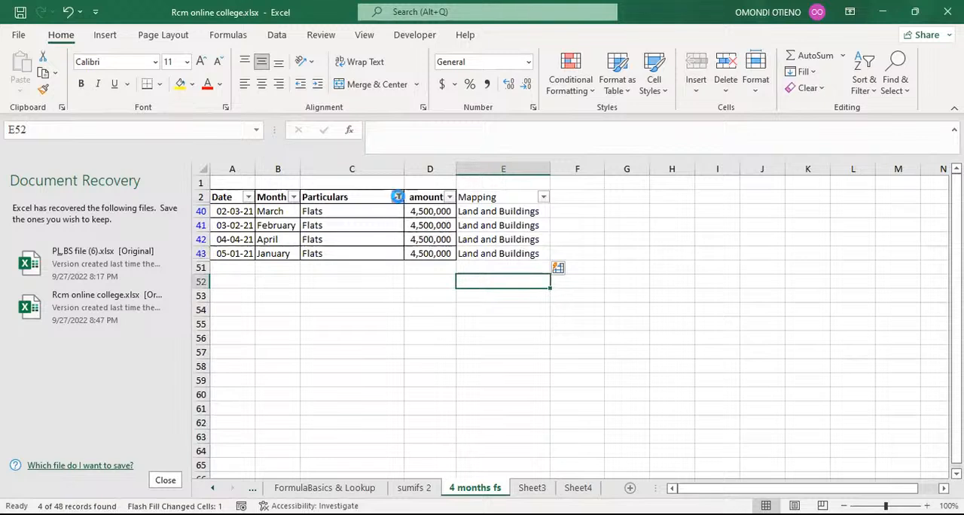
Step: Filter Particulars to entries containing rent, clear their Mapping cells, and refill them with Flash Fill
left_click(397, 196)
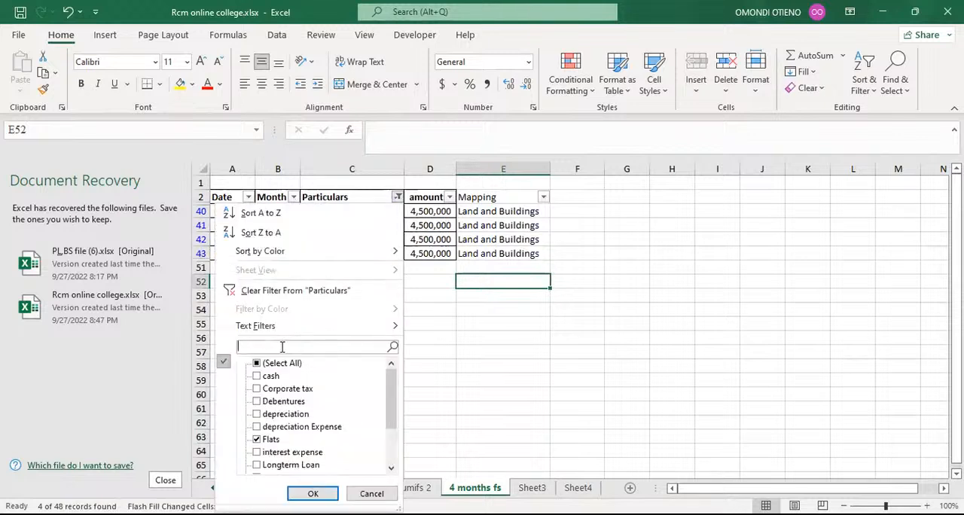
type("rent")
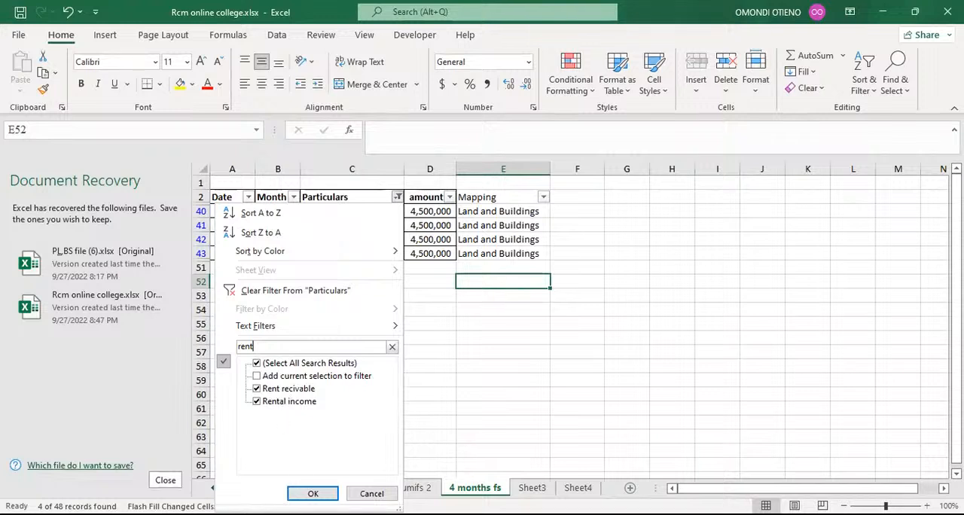
key("Return")
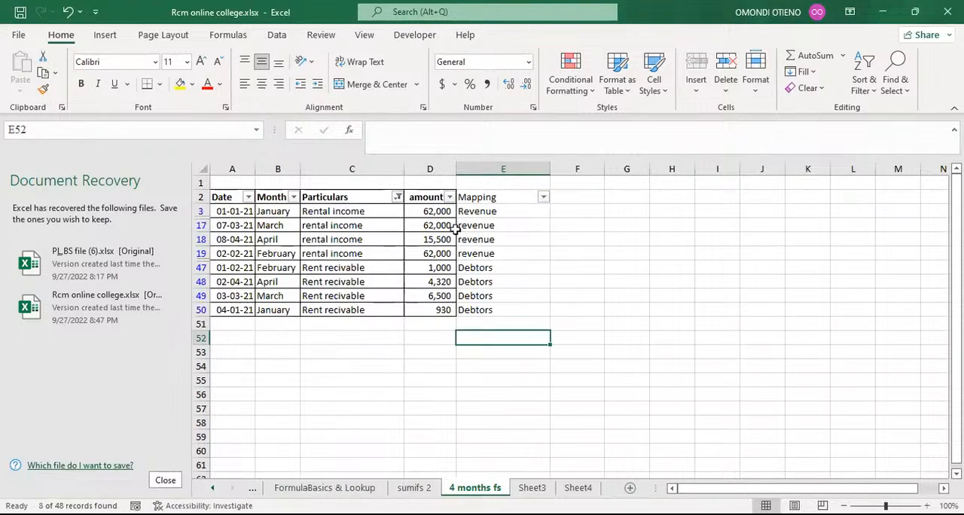
left_click_drag(481, 224, 486, 307)
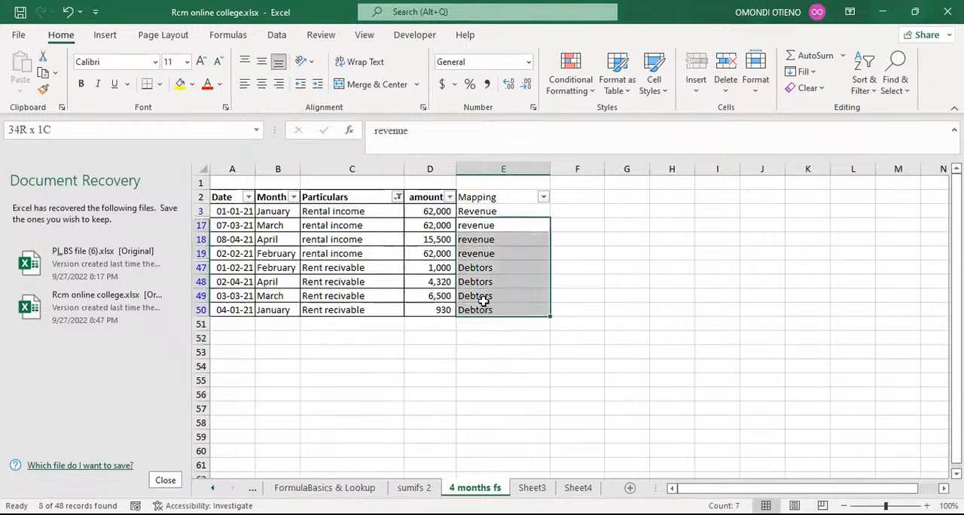
key("Delete")
left_click(476, 227)
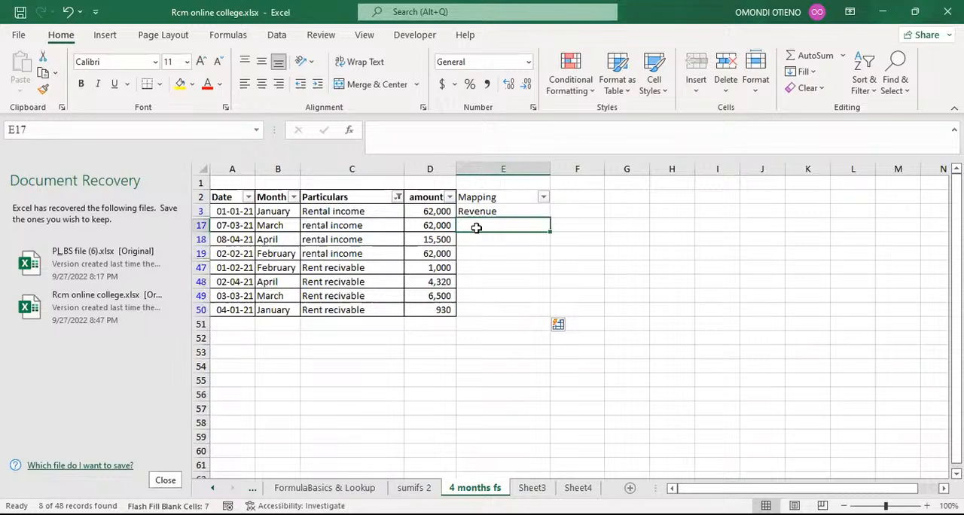
key("ctrl+e")
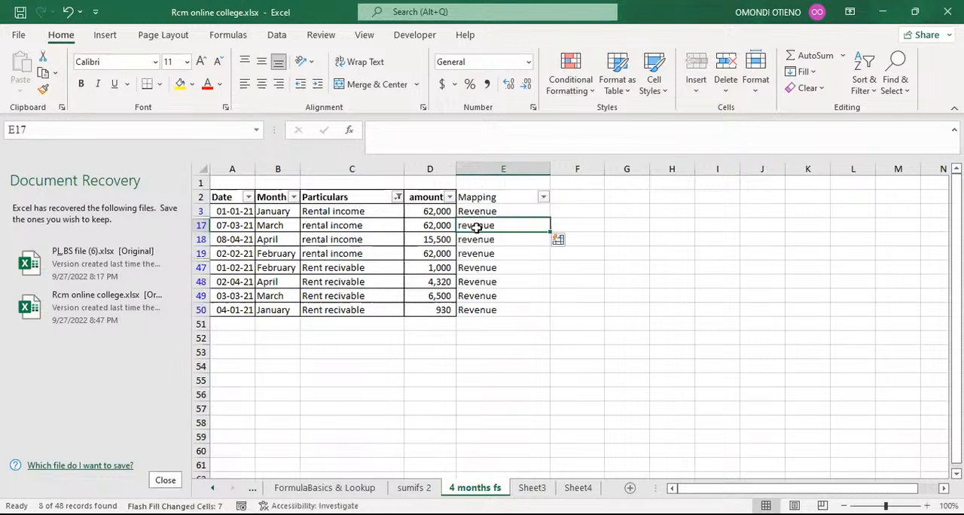
Step: Remove the Particulars filter and review the Mapping of the Rent recivable rows
left_click(519, 267)
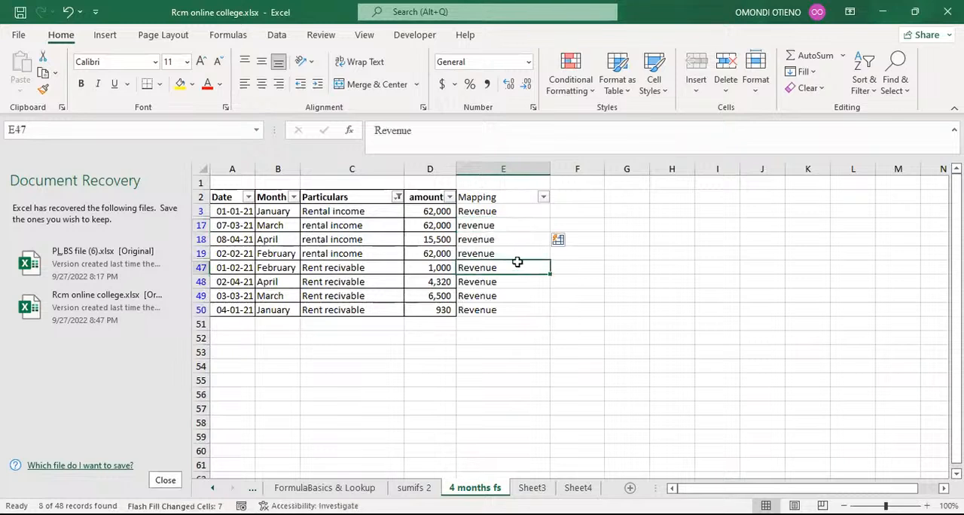
left_click(397, 198)
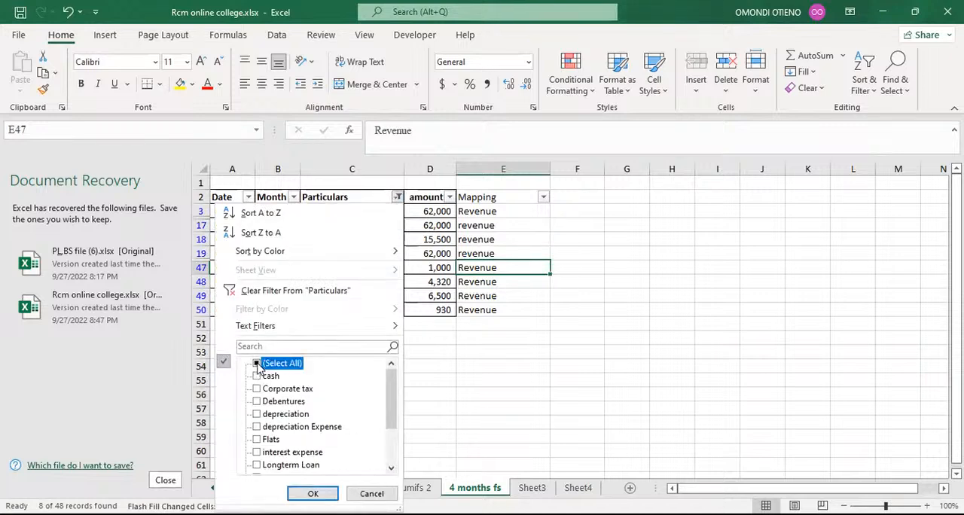
left_click(257, 363)
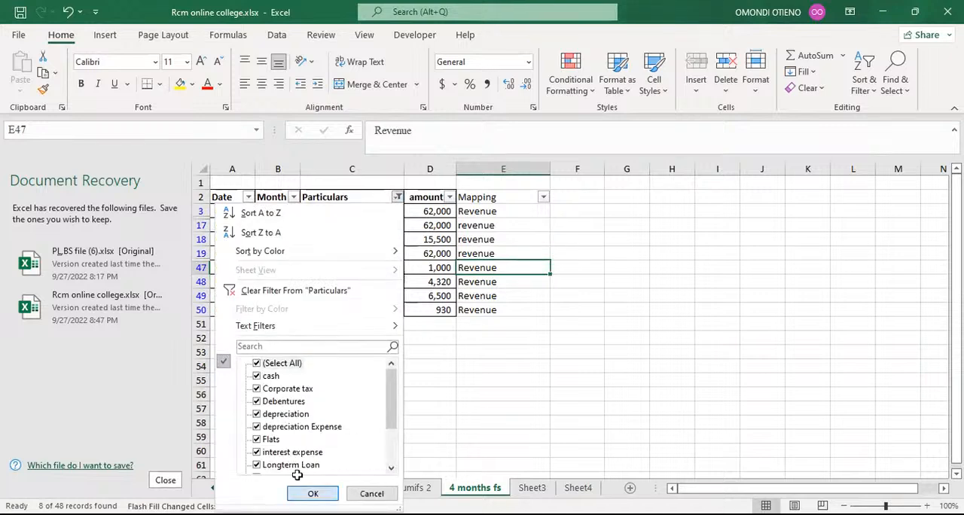
left_click(313, 493)
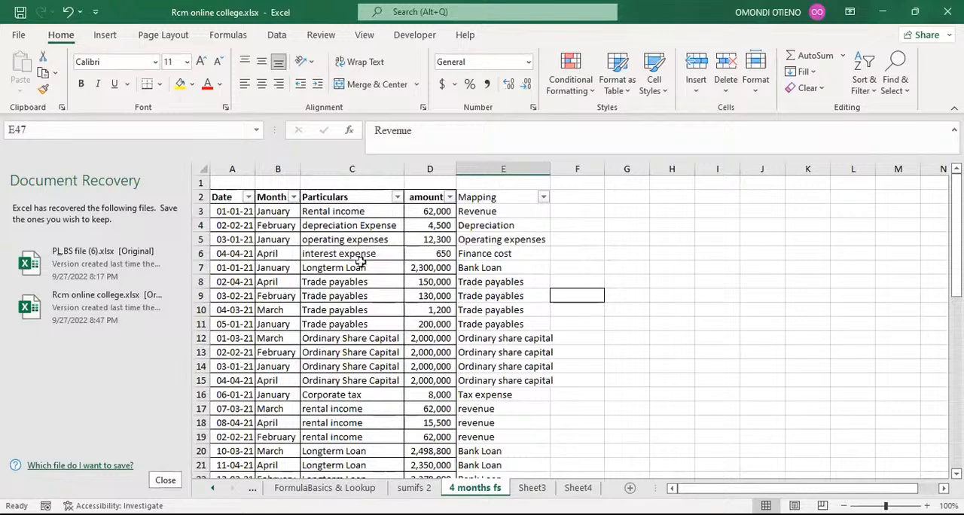
scroll(360, 264, "down", 2)
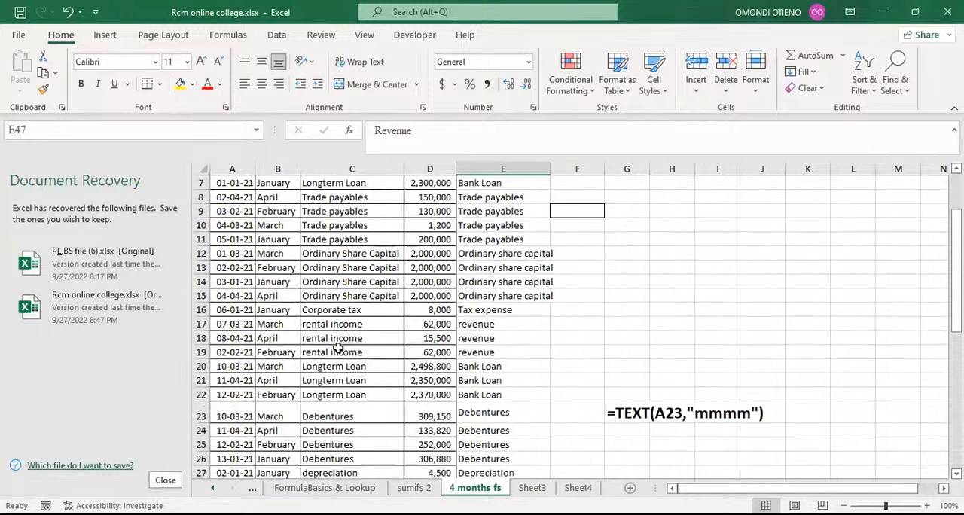
scroll(337, 347, "down", 4)
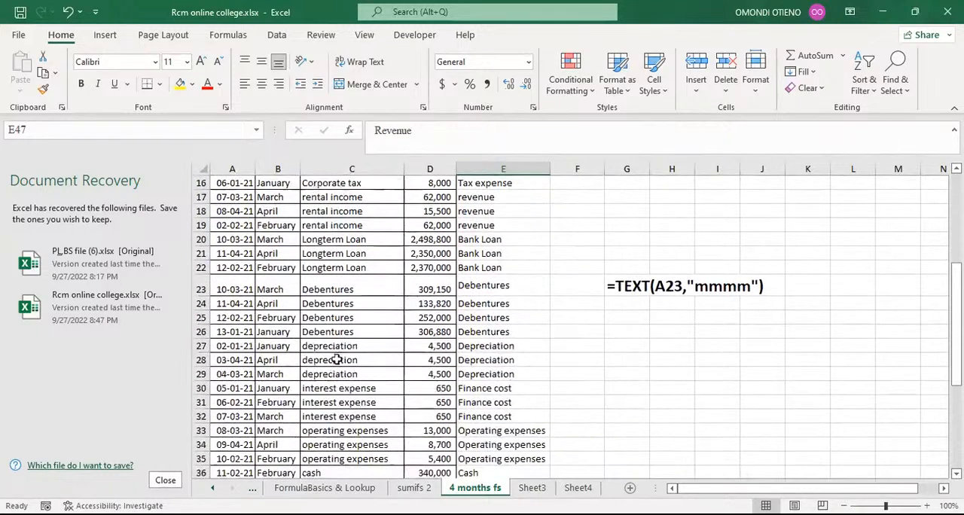
scroll(337, 359, "down", 4)
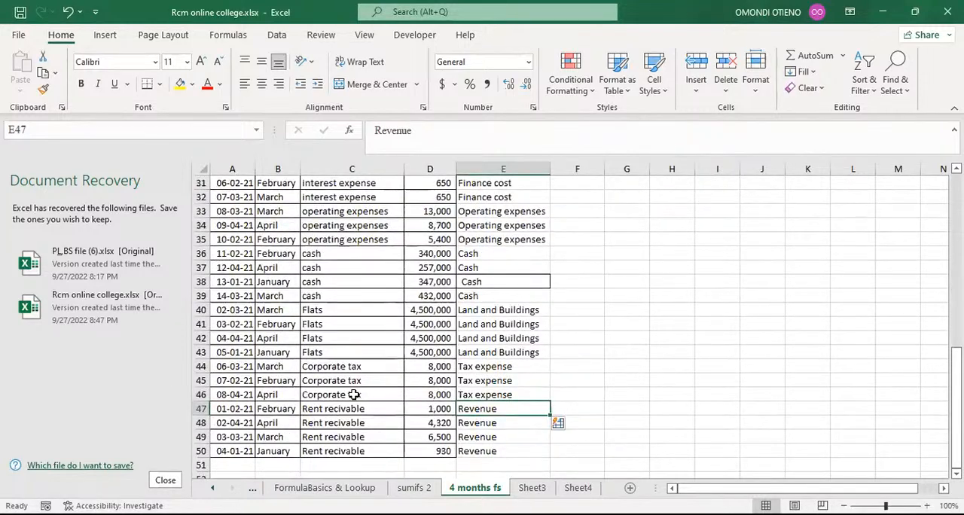
left_click(350, 409)
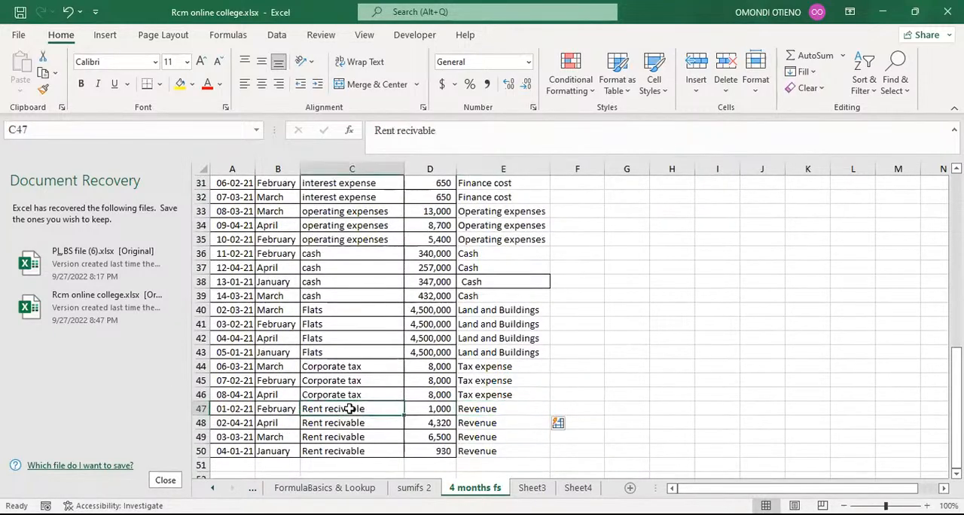
left_click(475, 409)
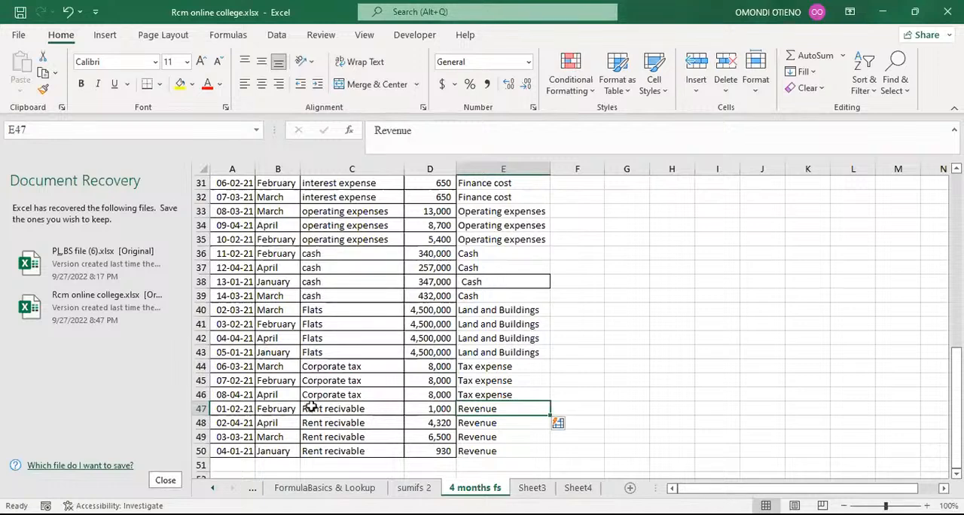
scroll(308, 407, "up", 10)
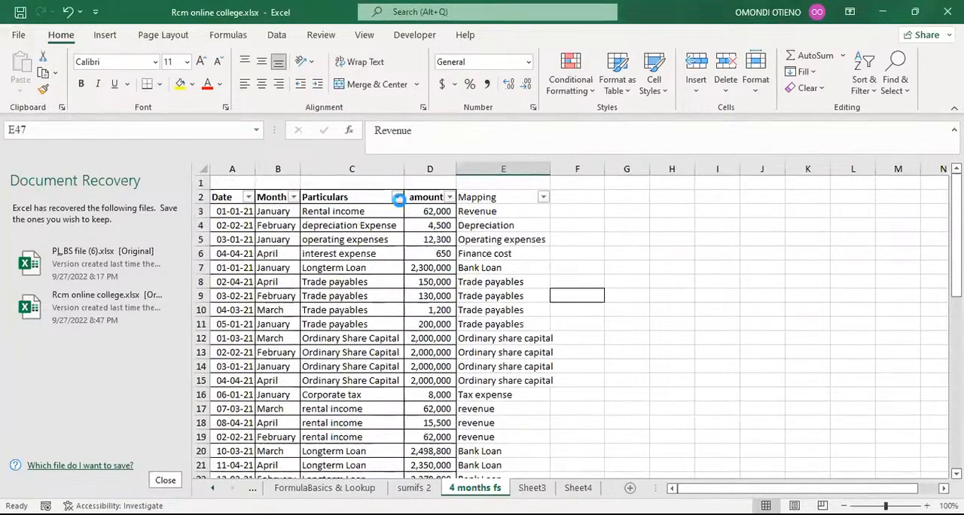
Step: Filter Particulars to Rent recivable and set the first Mapping cell to debtors, letting Flash Fill complete the rest
left_click(397, 197)
left_click(273, 346)
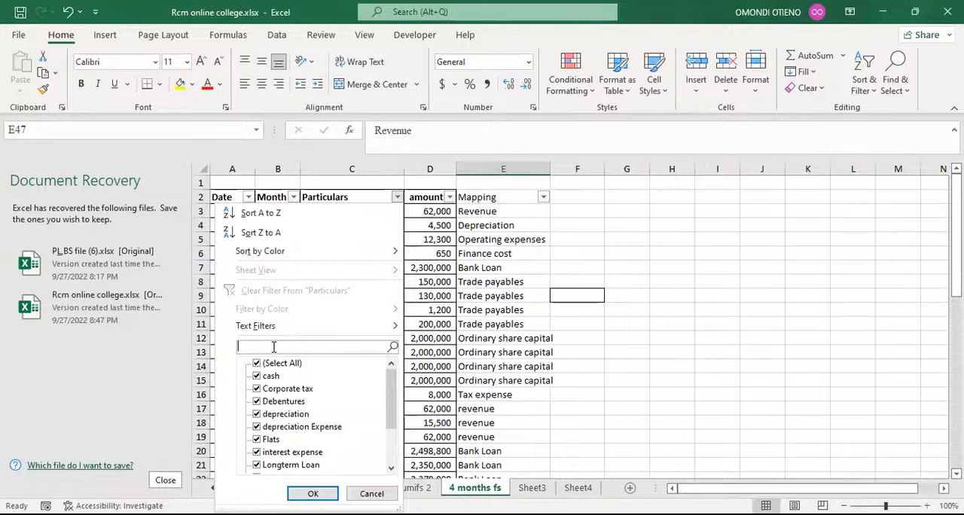
type("rent")
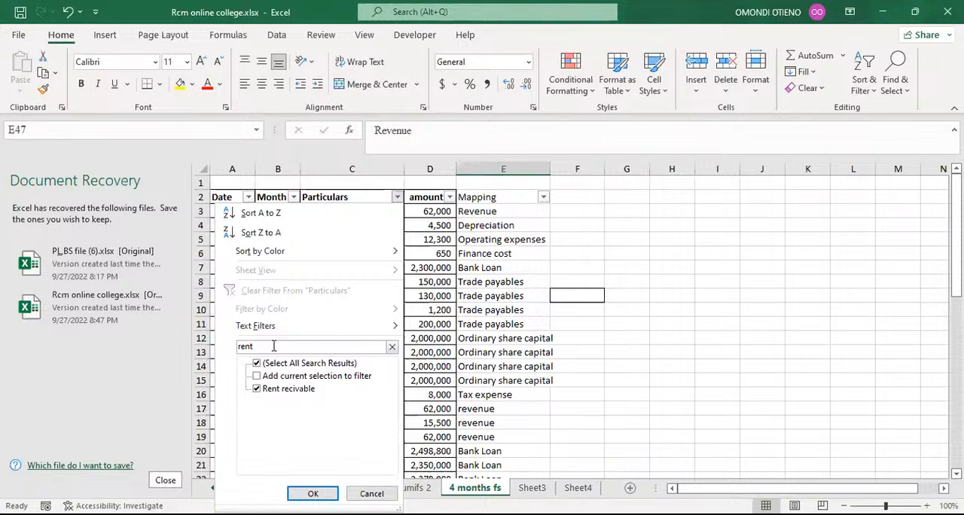
type("r")
left_click(312, 493)
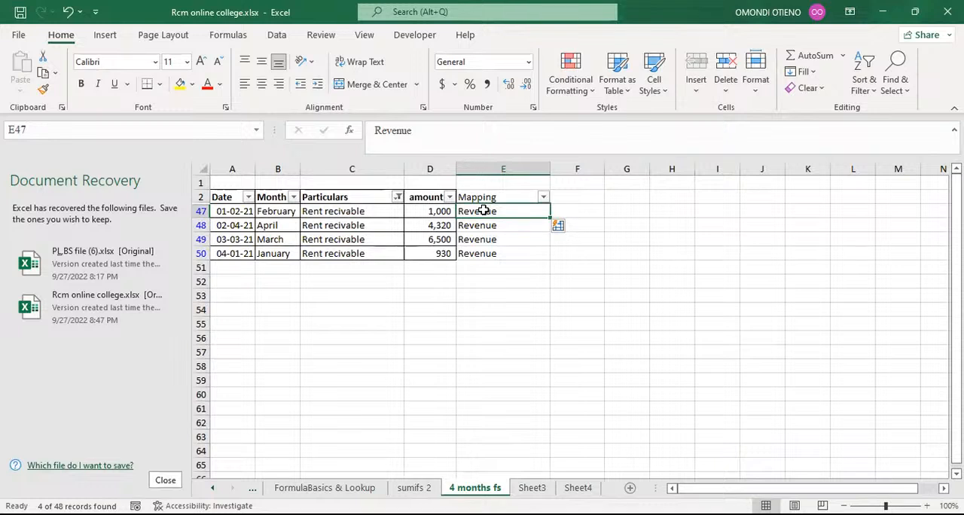
type("de")
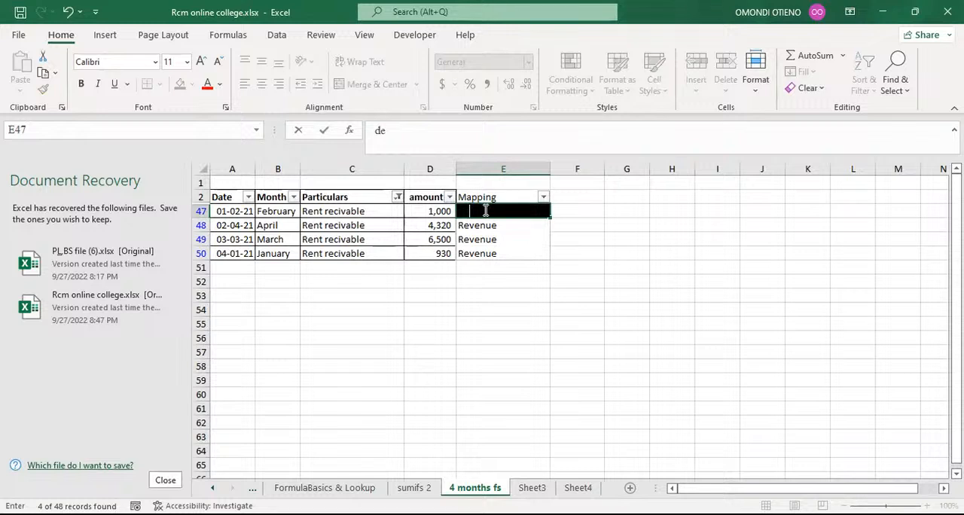
type("btors")
key("Return")
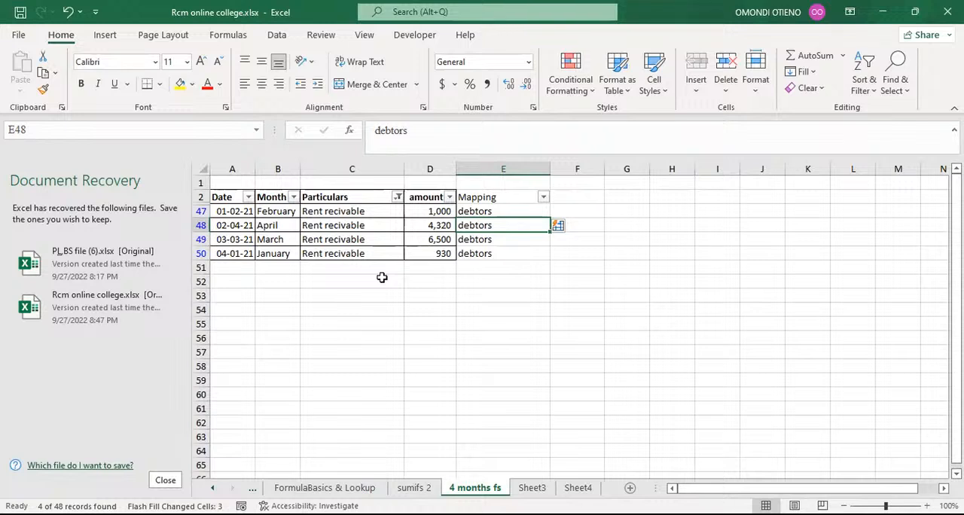
Step: Clear the Particulars filter and review the Mapping column across all rows
left_click(423, 307)
left_click_drag(410, 289, 410, 290)
left_click(397, 197)
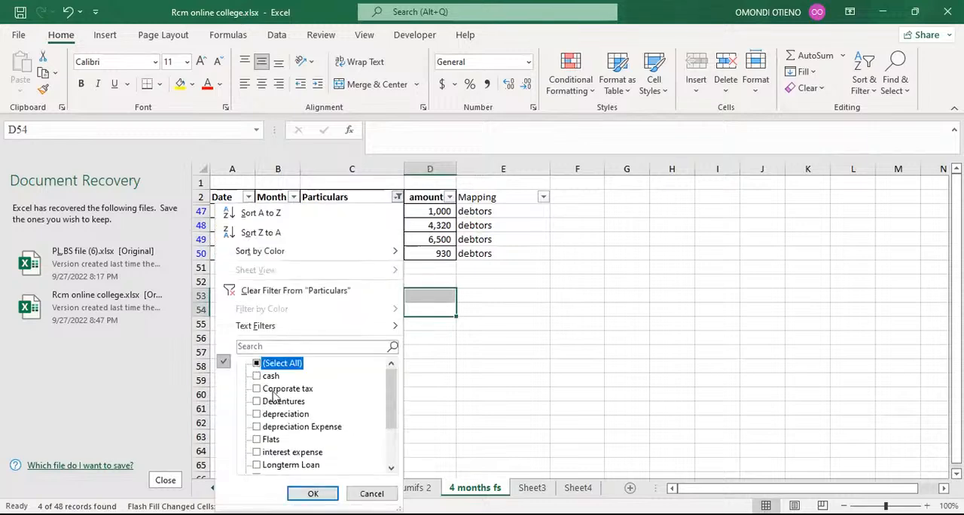
left_click(274, 365)
left_click(324, 493)
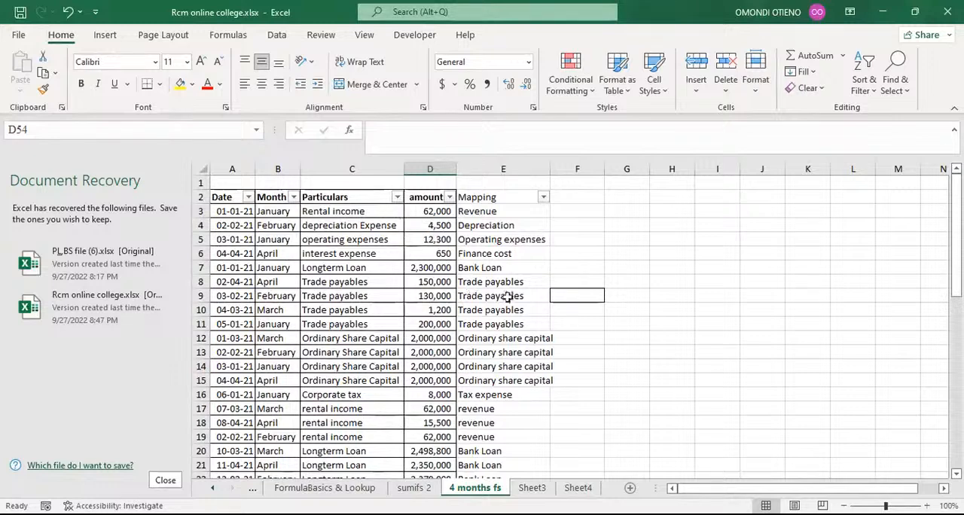
scroll(499, 307, "down", 12)
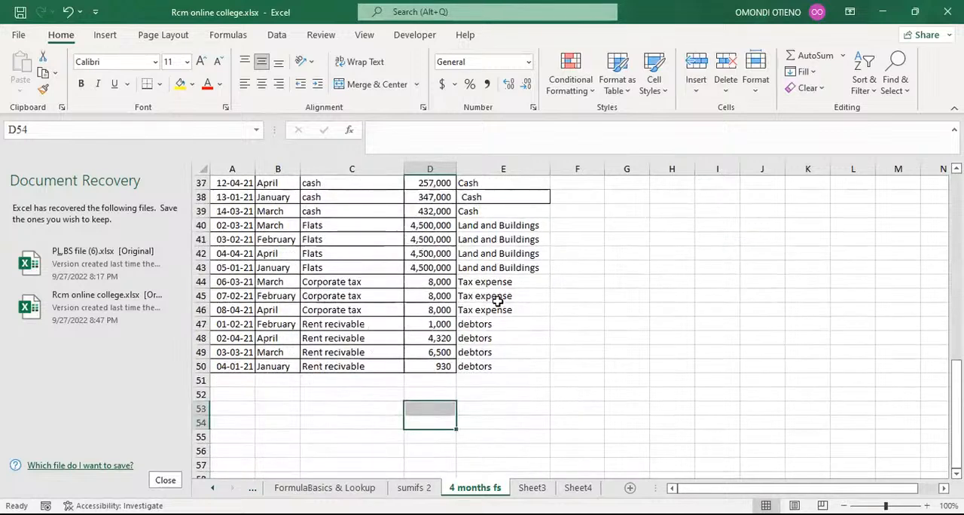
scroll(495, 301, "up", 12)
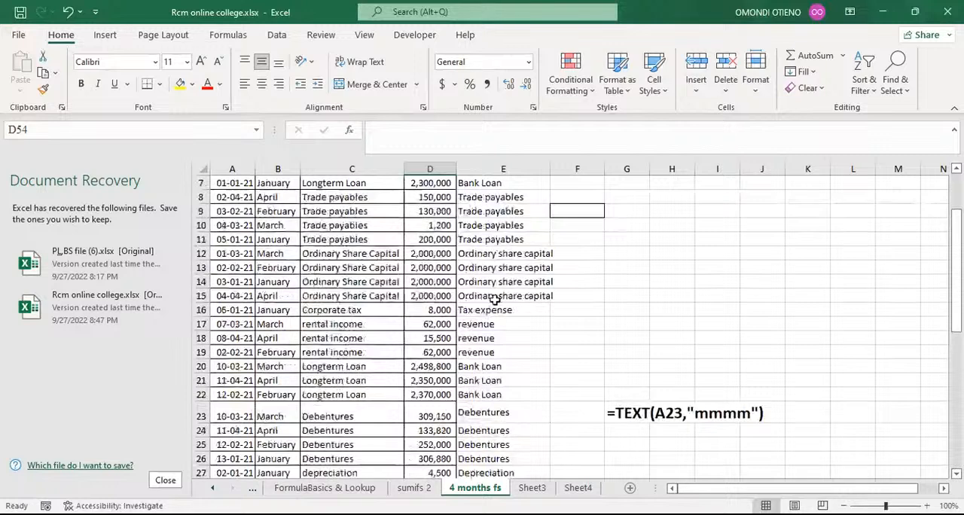
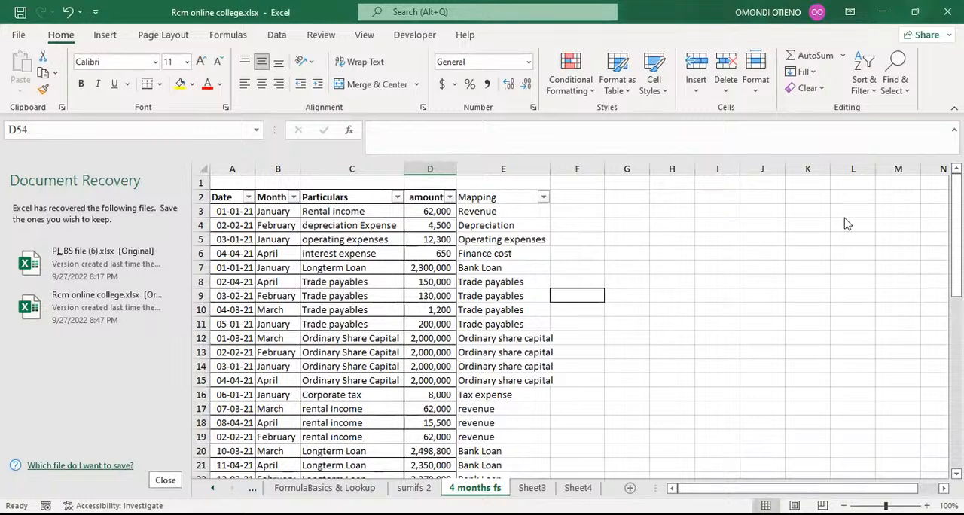
left_click(594, 314)
left_click(598, 297)
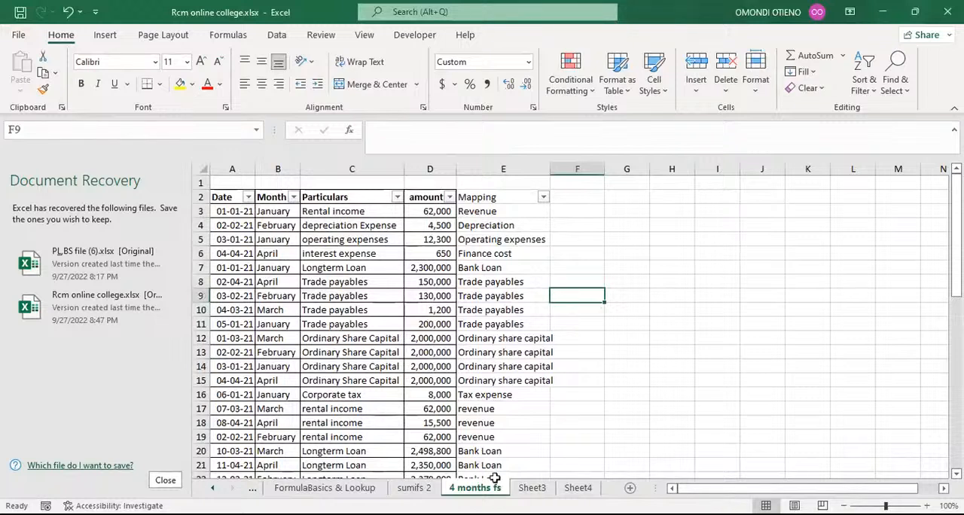
left_click(622, 339)
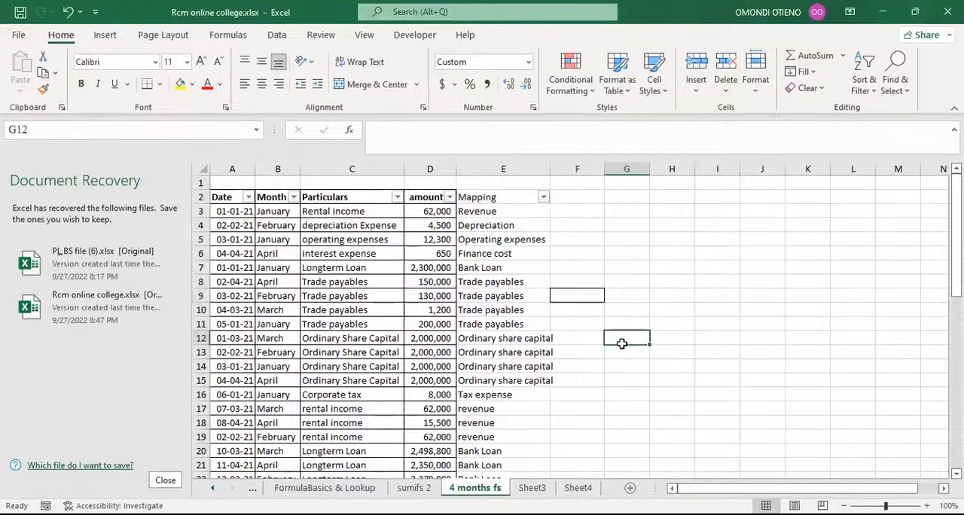
left_click(646, 206)
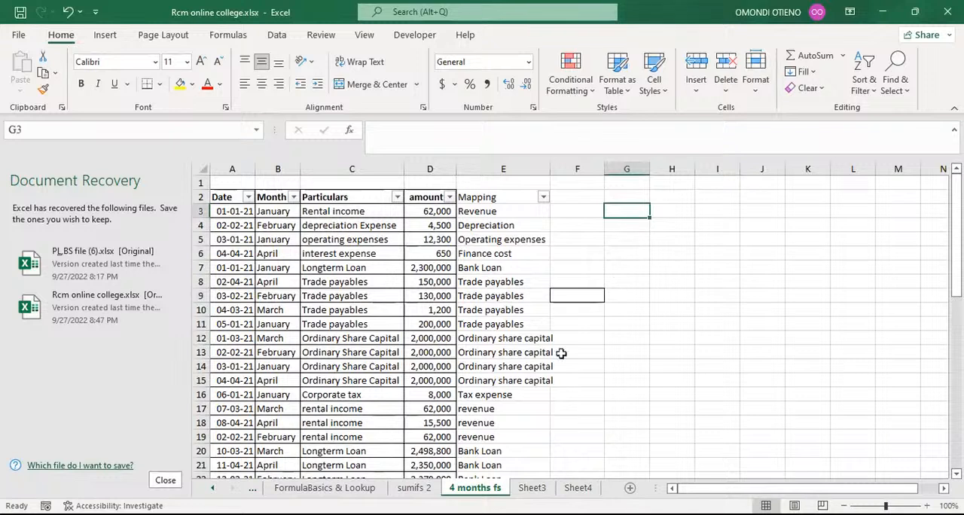
Step: Rename the Sheet3 worksheet as FS
left_click(534, 488)
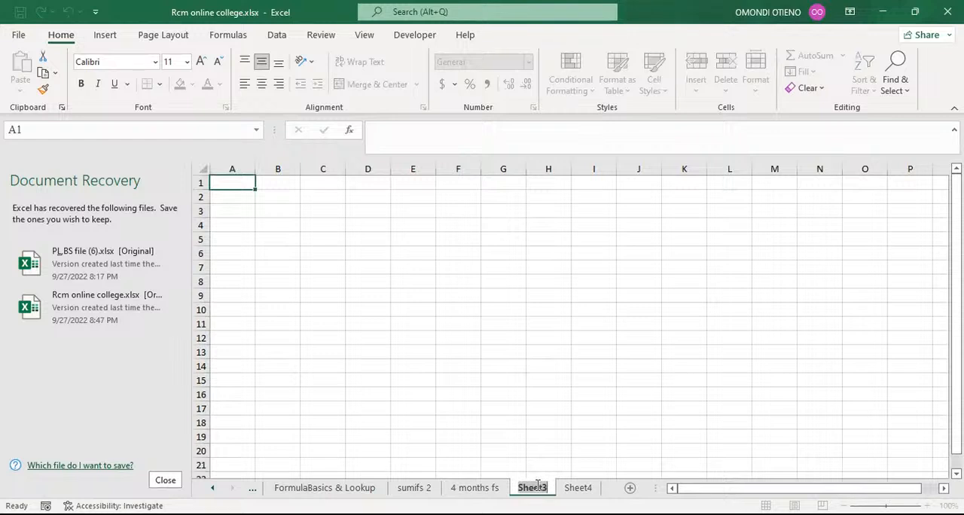
type("FS")
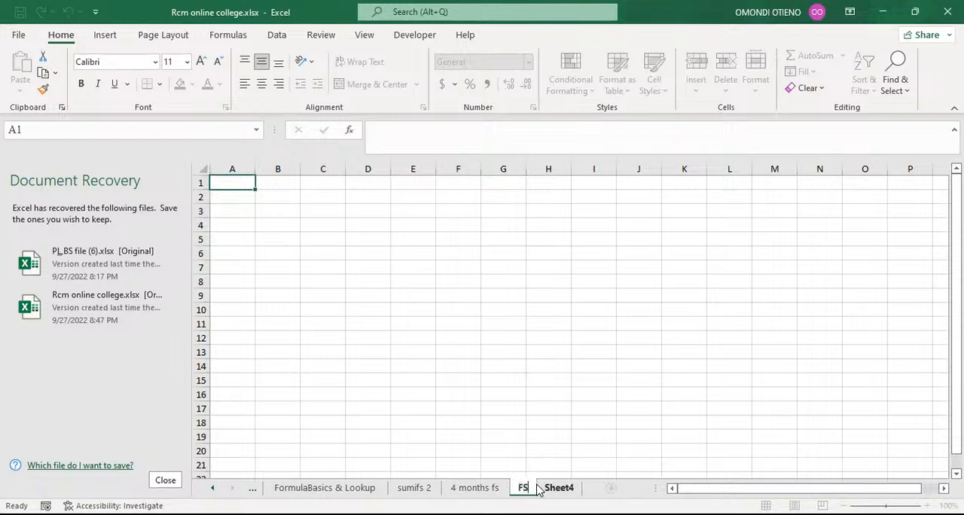
left_click(542, 377)
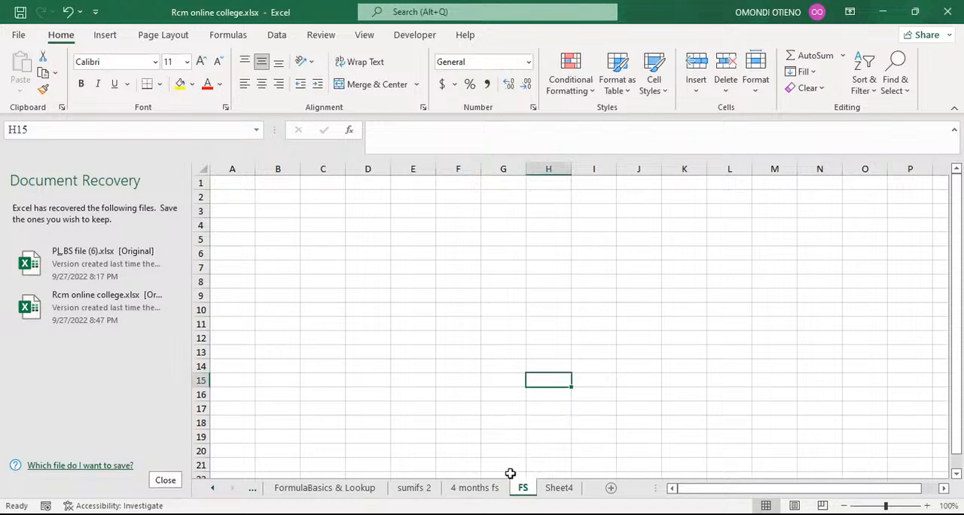
Step: Delete the empty first row above the table on the 4 months fs sheet
left_click(486, 489)
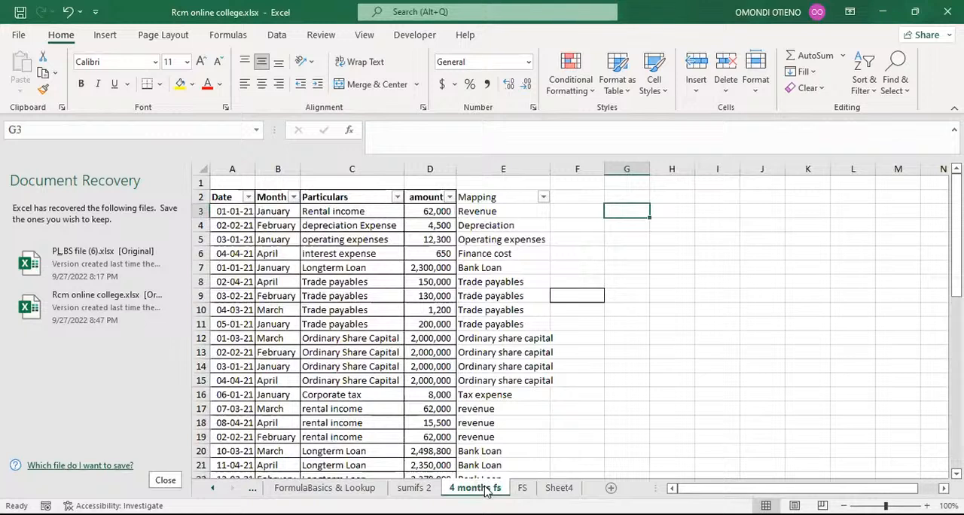
left_click(197, 182)
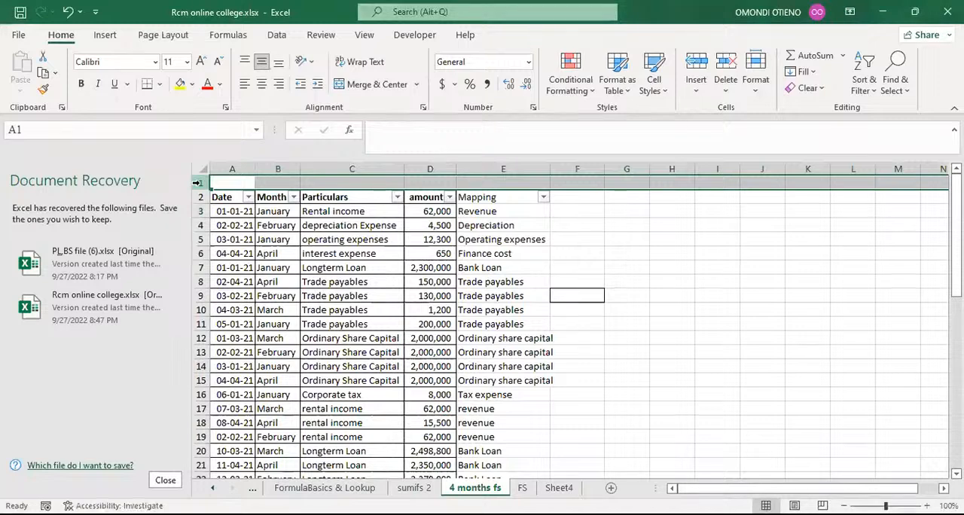
key("ctrl+minus")
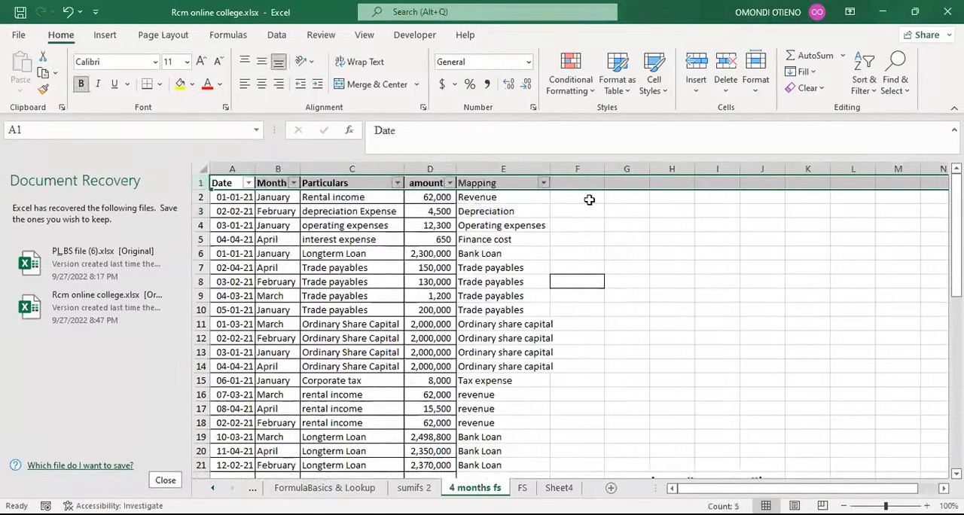
left_click(625, 224)
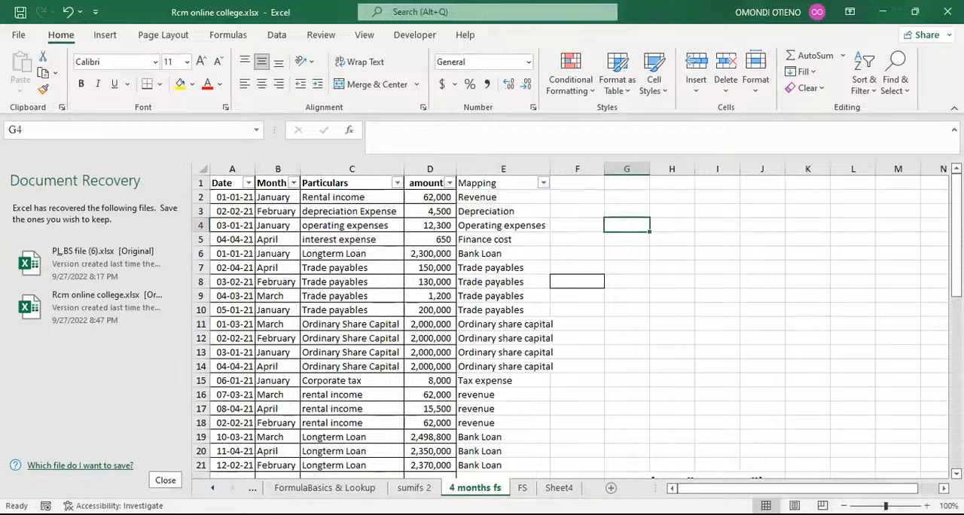
left_click(523, 487)
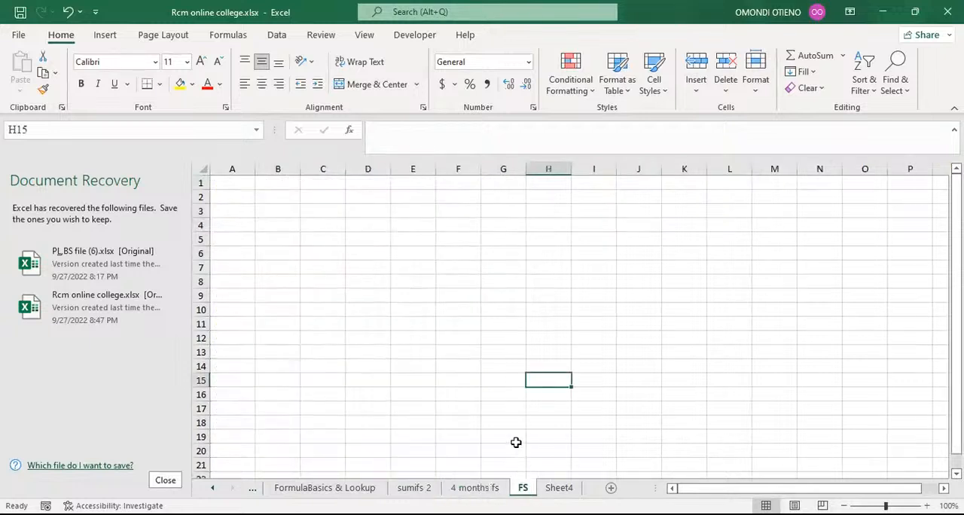
left_click(474, 487)
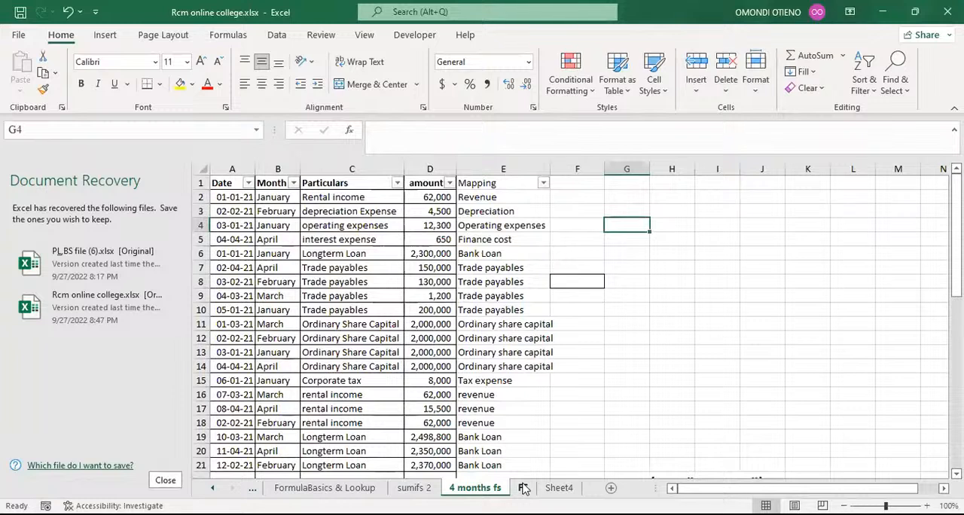
left_click(580, 379)
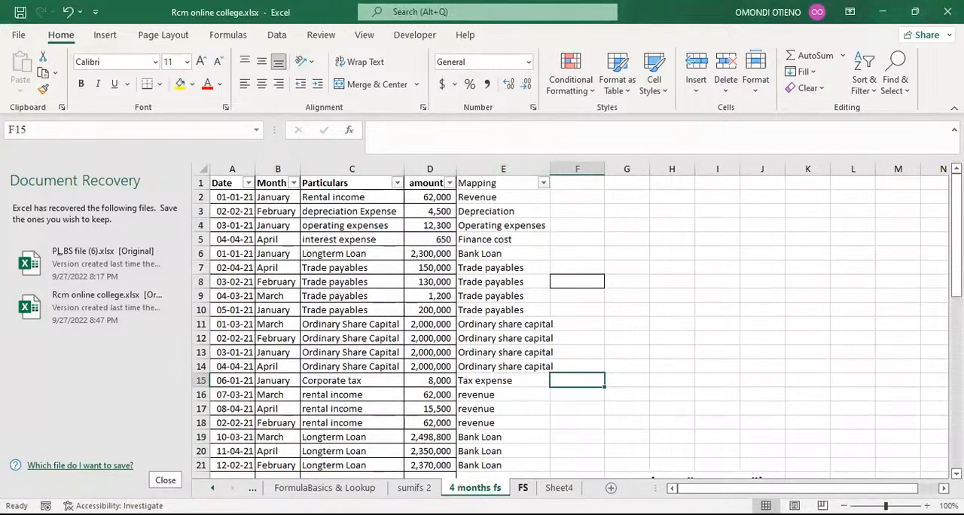
left_click(522, 488)
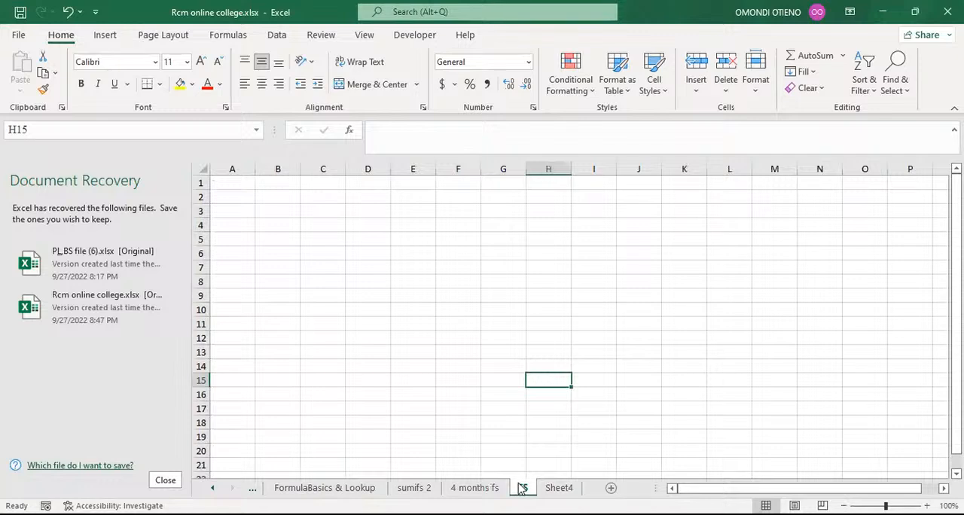
left_click(475, 488)
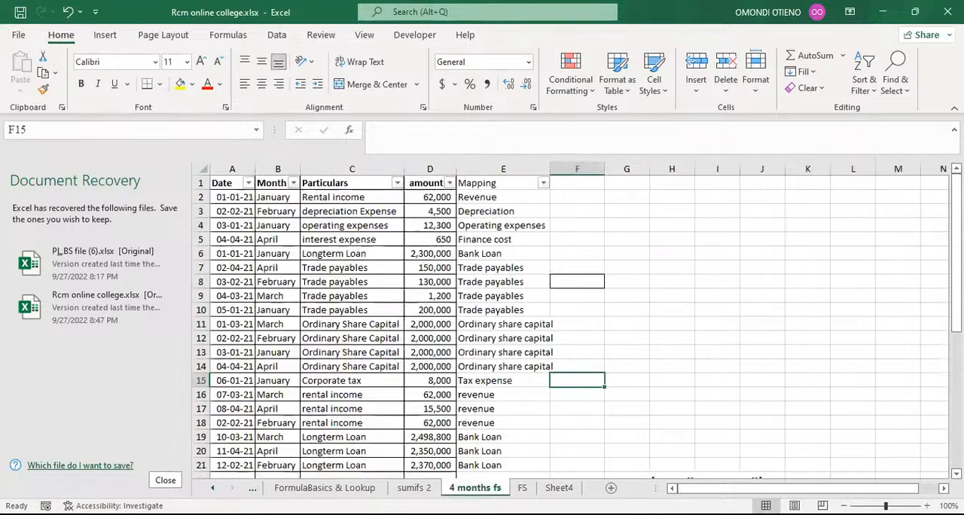
Step: Review the Particulars and Mapping columns of the table on the 4 months fs sheet
left_click(343, 183)
left_click(344, 170)
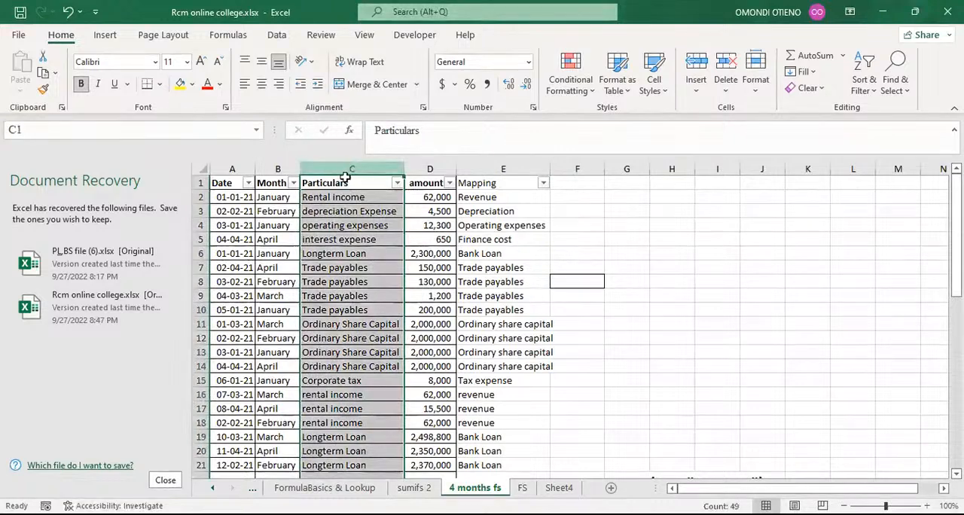
left_click(494, 167)
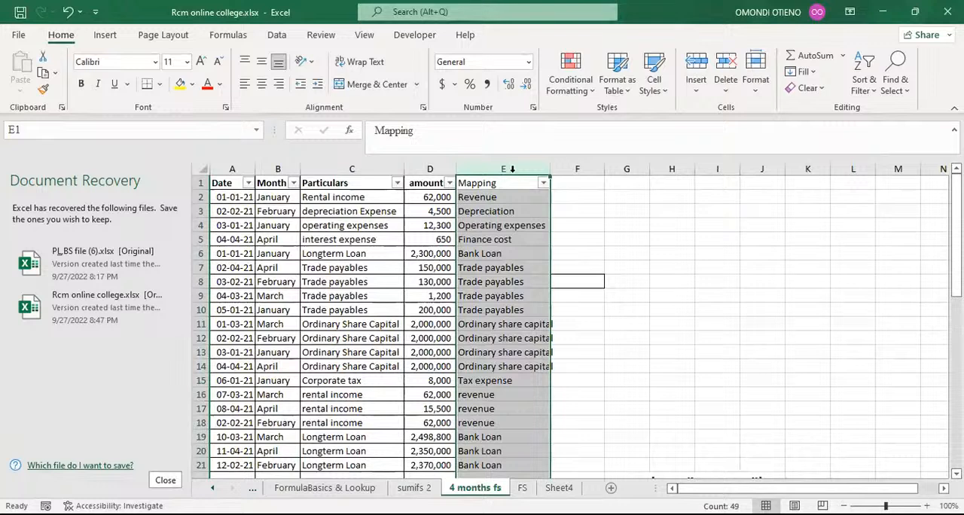
left_click(512, 198)
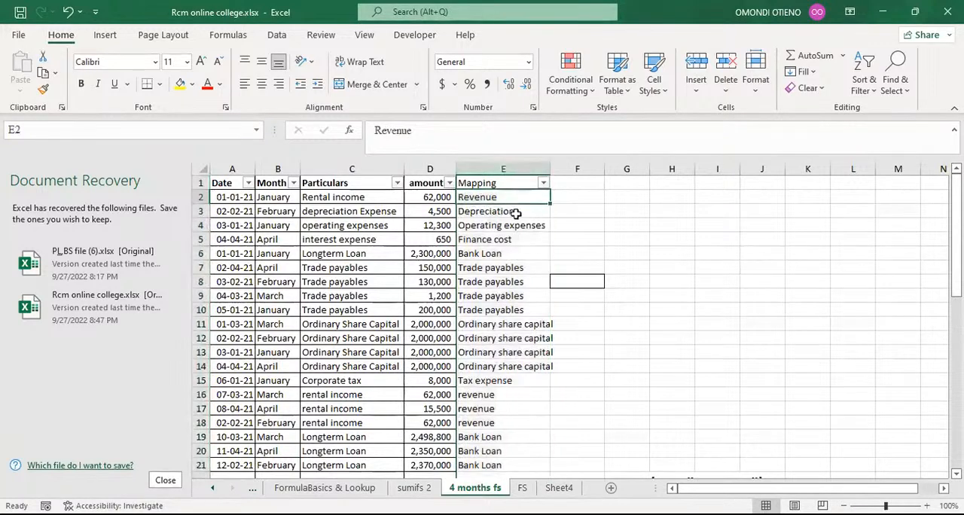
left_click(517, 216)
left_click(516, 241)
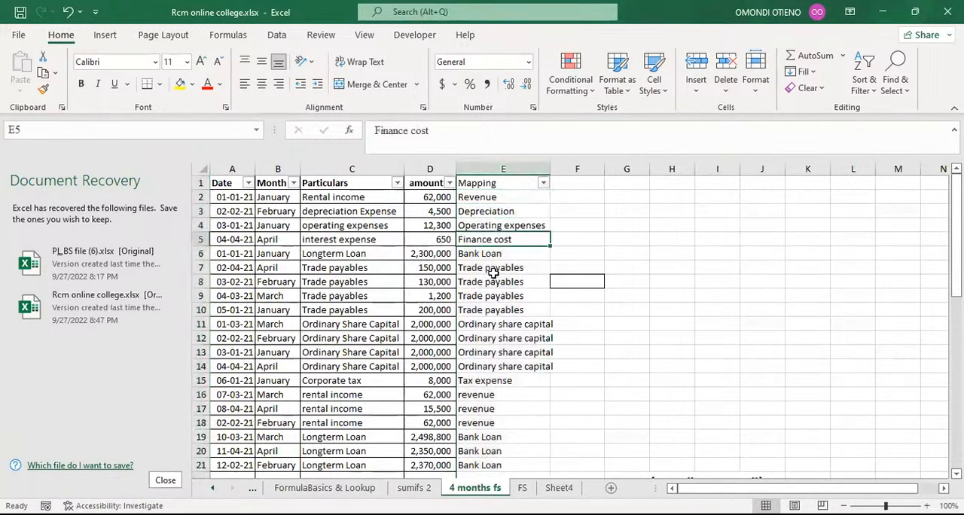
left_click(491, 268)
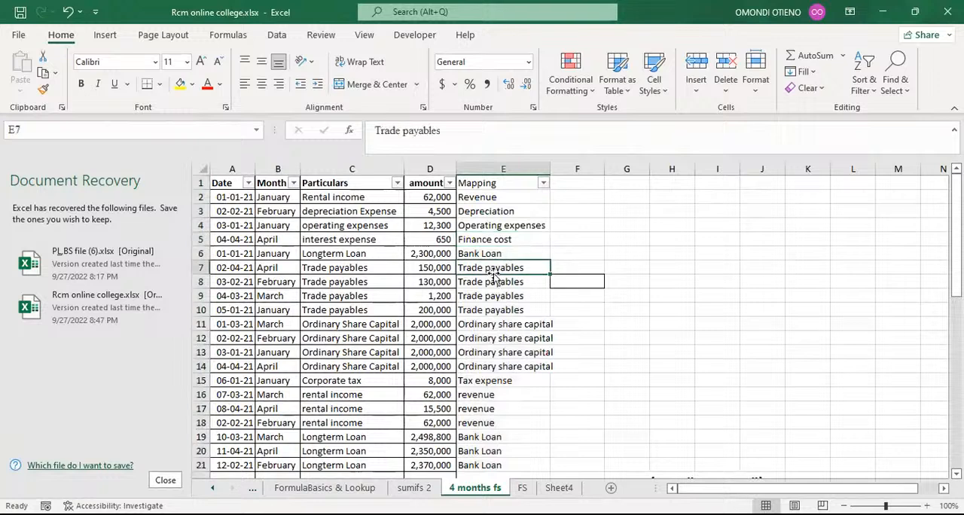
Step: Copy the entire Mapping column and paste it into column A of the FS sheet
left_click(502, 160)
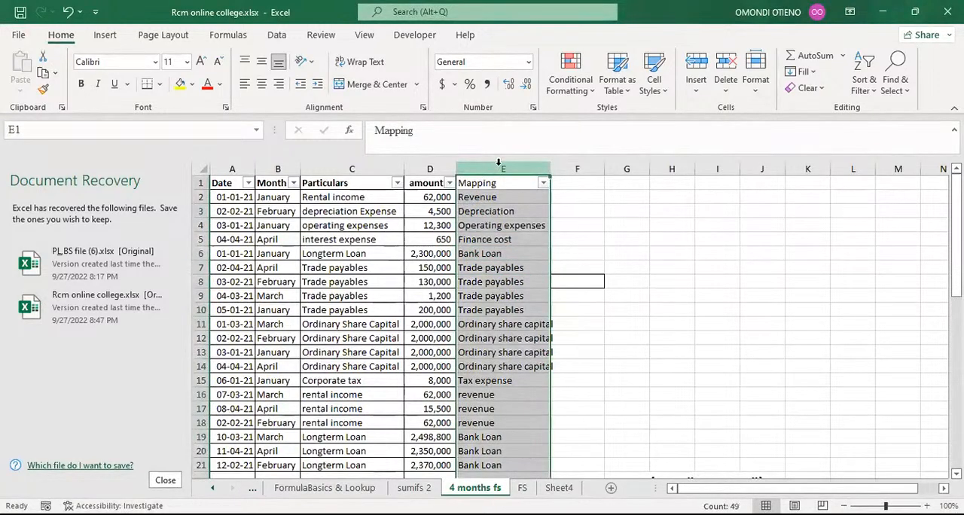
key("ctrl+c")
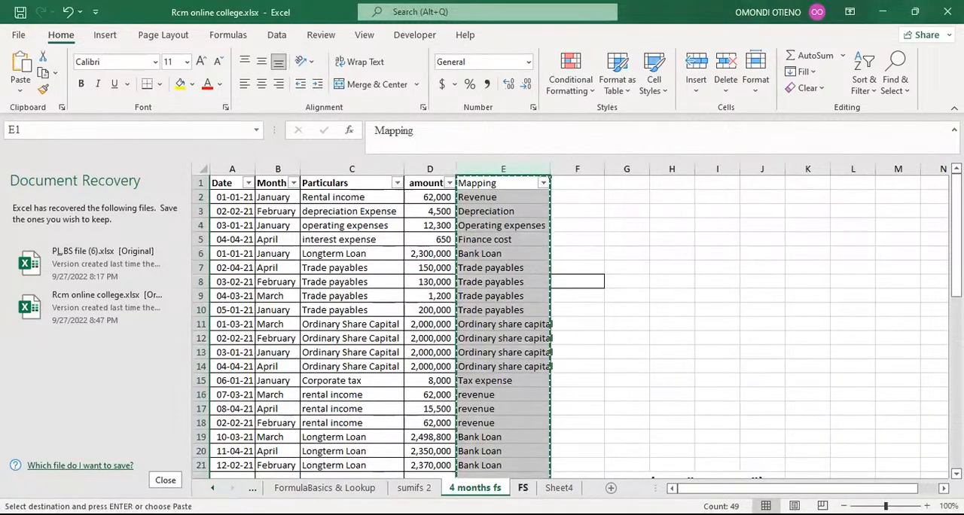
left_click(524, 487)
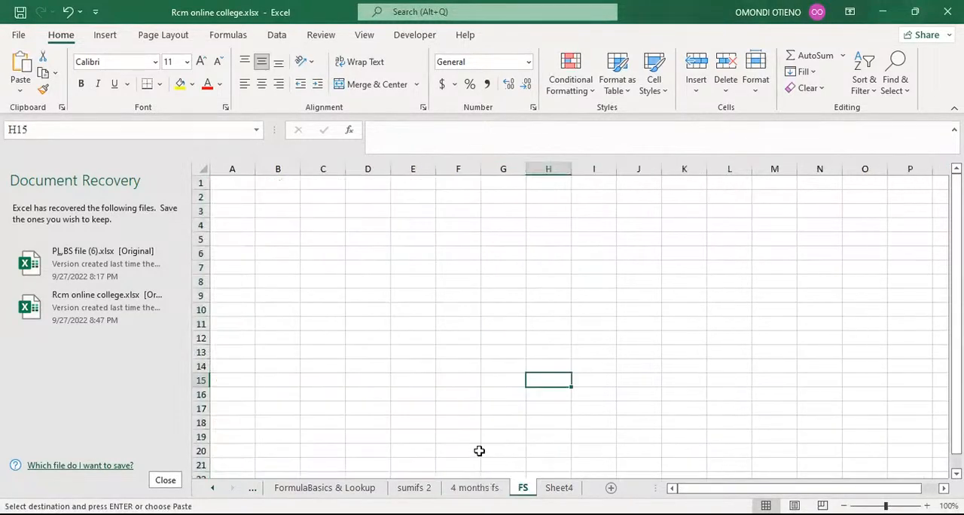
left_click(244, 168)
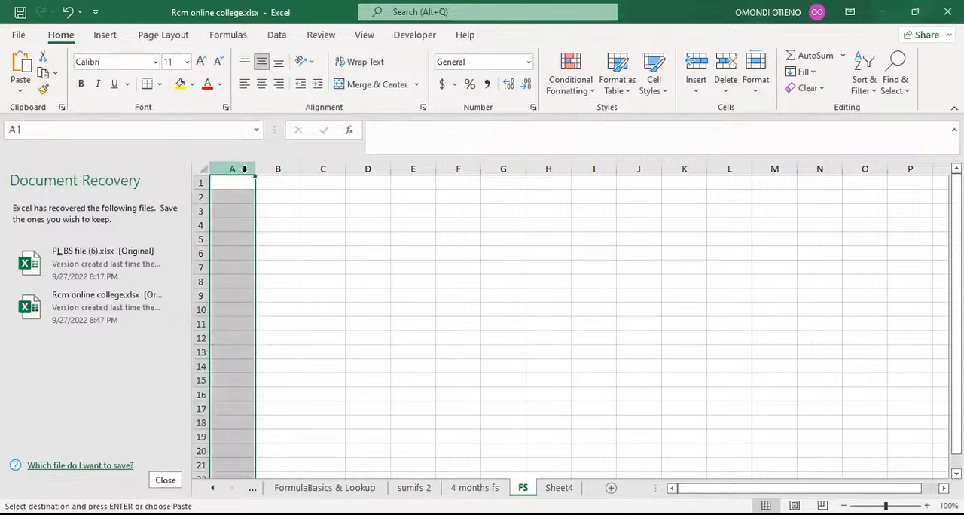
left_click(21, 66)
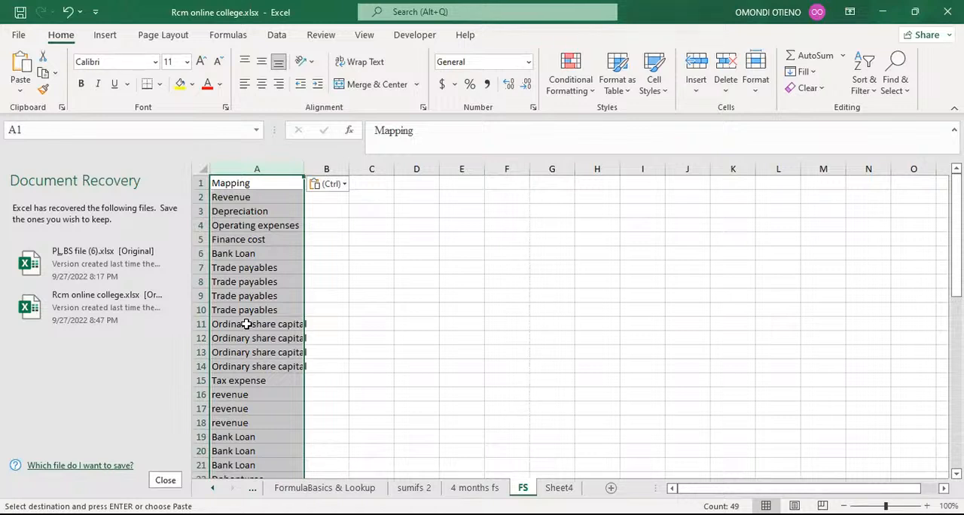
Step: Remove duplicate values from column A, treating the first row as headers, and autofit the column width
left_click(277, 36)
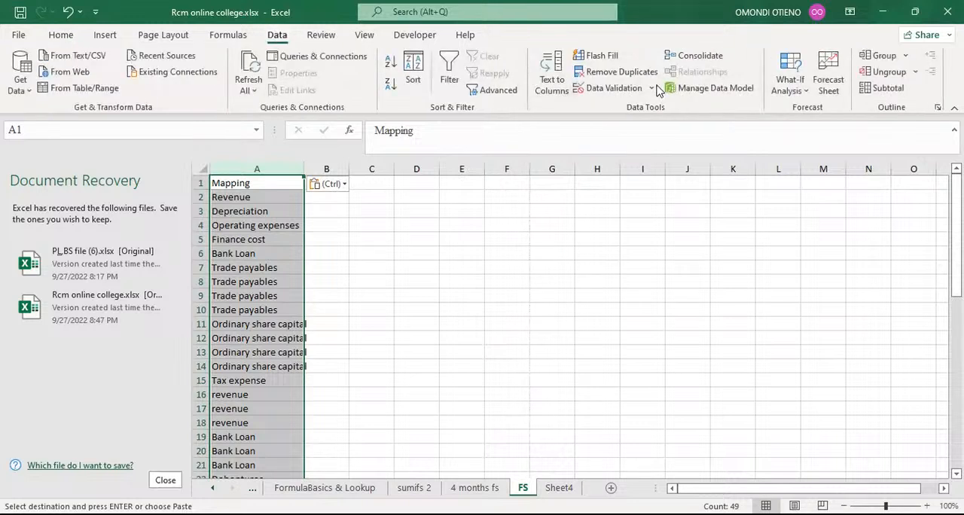
left_click(622, 73)
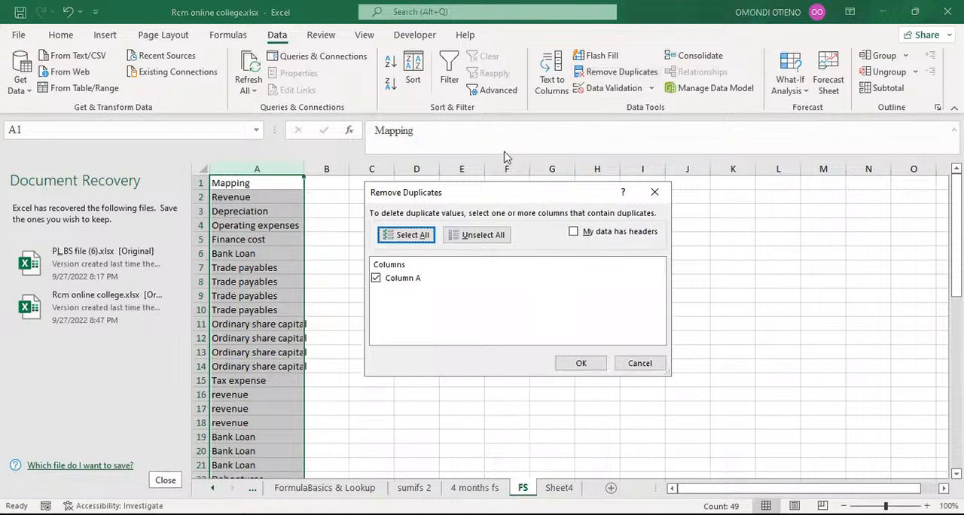
left_click(574, 232)
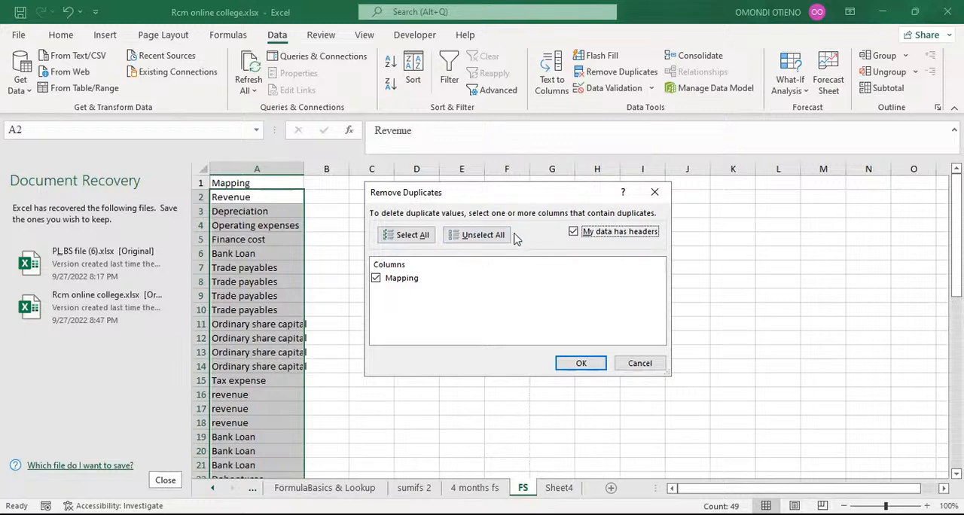
left_click(580, 364)
left_click(579, 362)
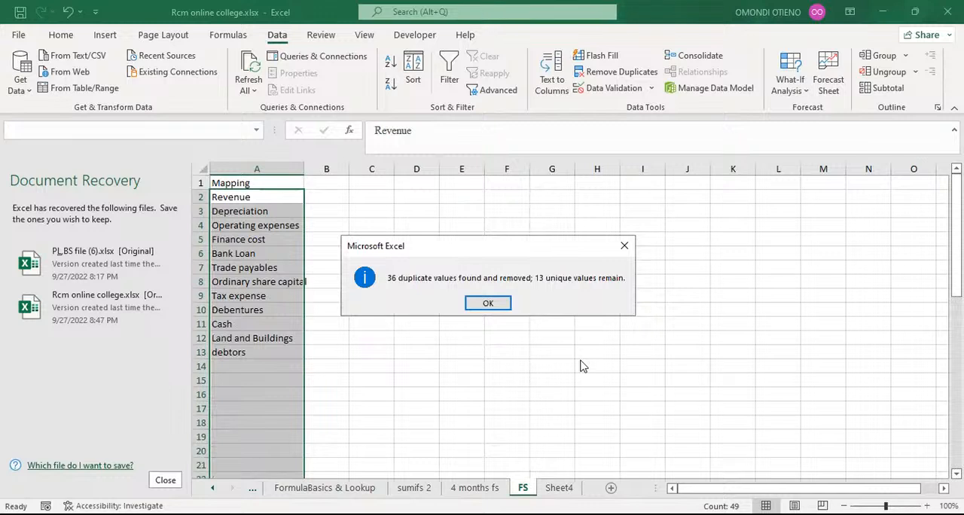
left_click(489, 303)
left_click(467, 281)
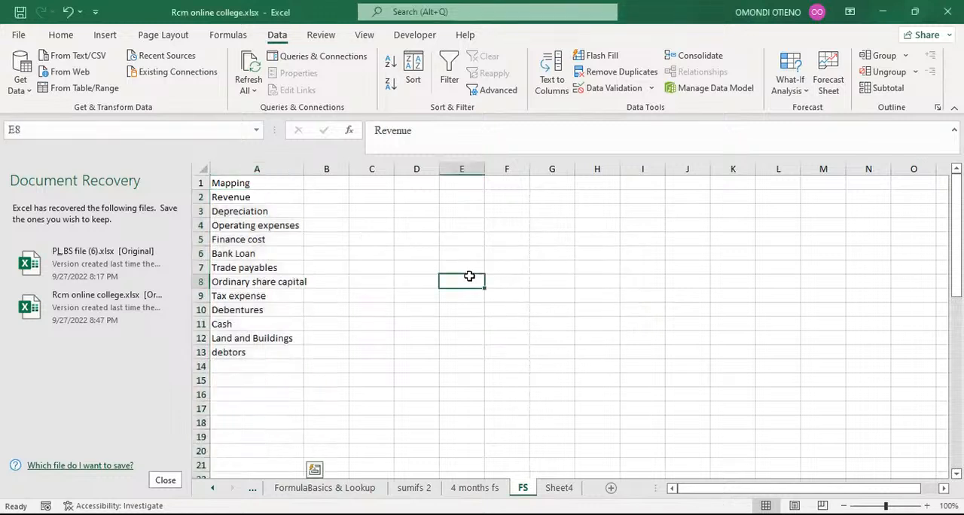
double_click(302, 172)
Step: Review the unique mapping categories listed in column A of the FS sheet
left_click(244, 196)
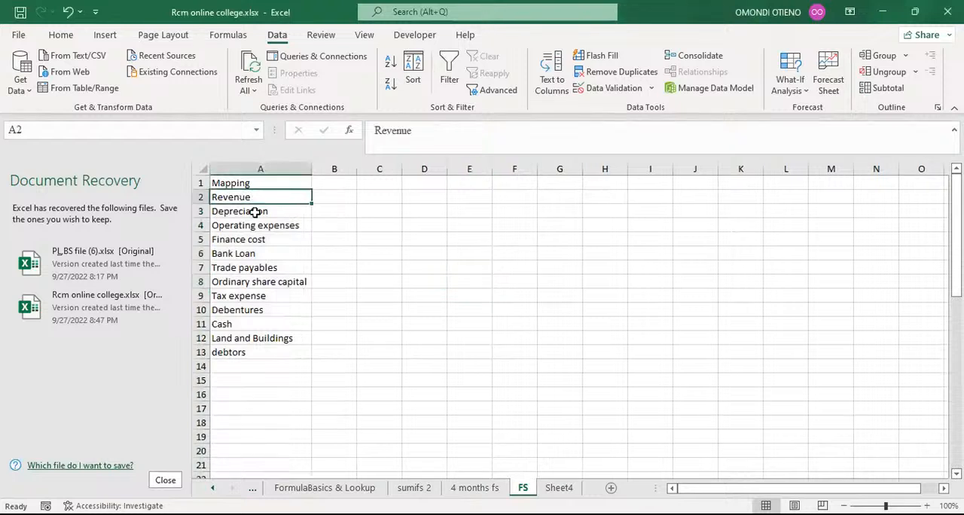
left_click(255, 212)
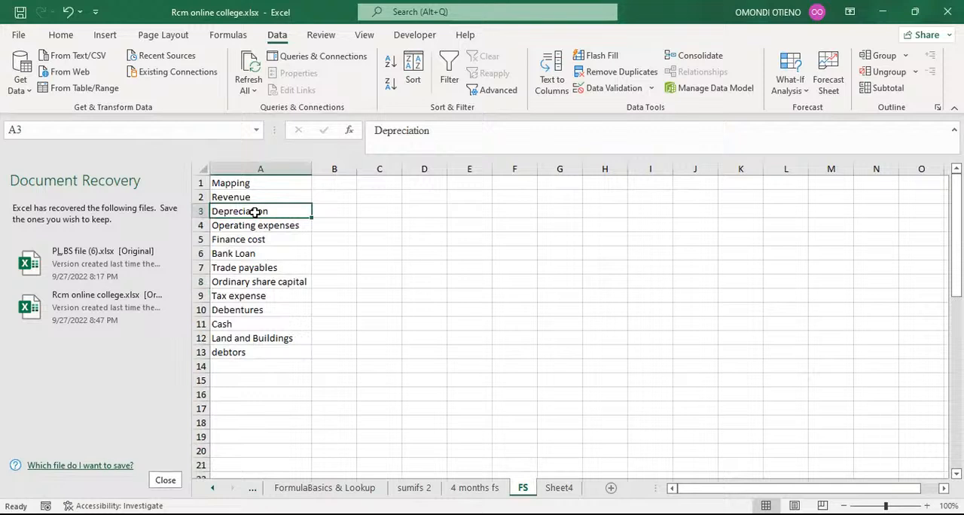
left_click(254, 239)
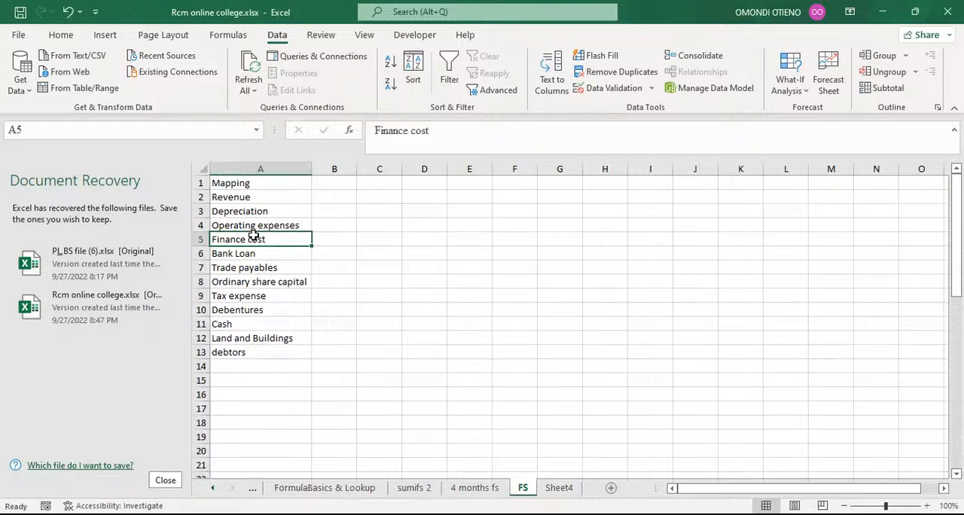
left_click(244, 198)
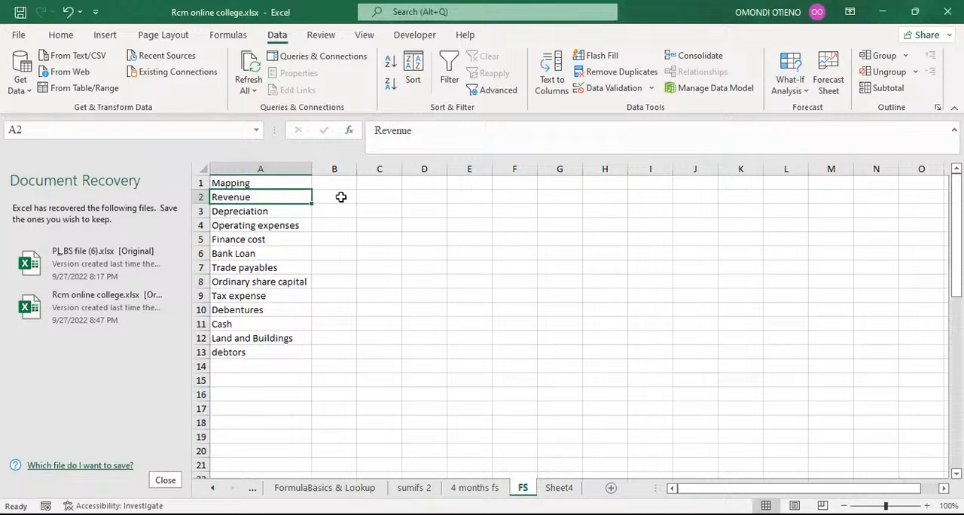
left_click(340, 197)
left_click(369, 197)
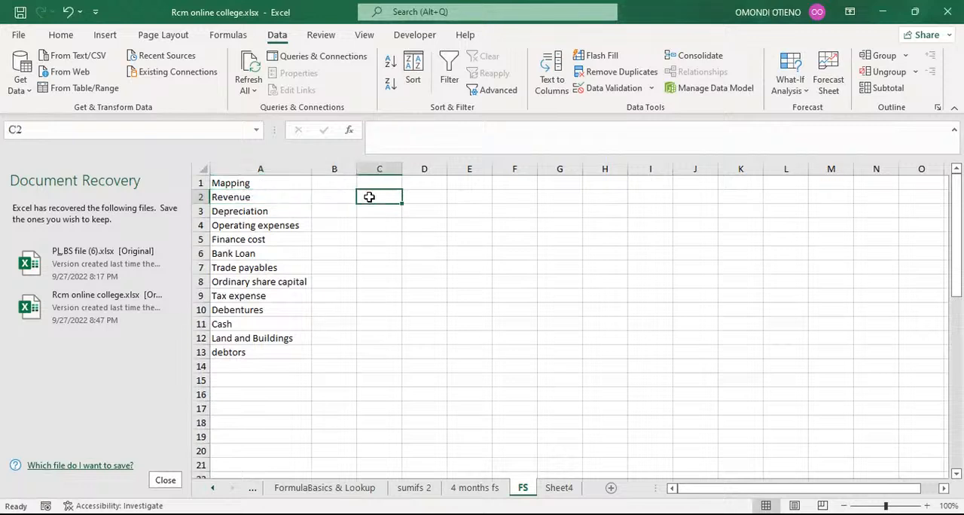
Step: Copy the Month column from the 4 months fs sheet and paste it as values into column F of the FS sheet
left_click(418, 198)
left_click(463, 196)
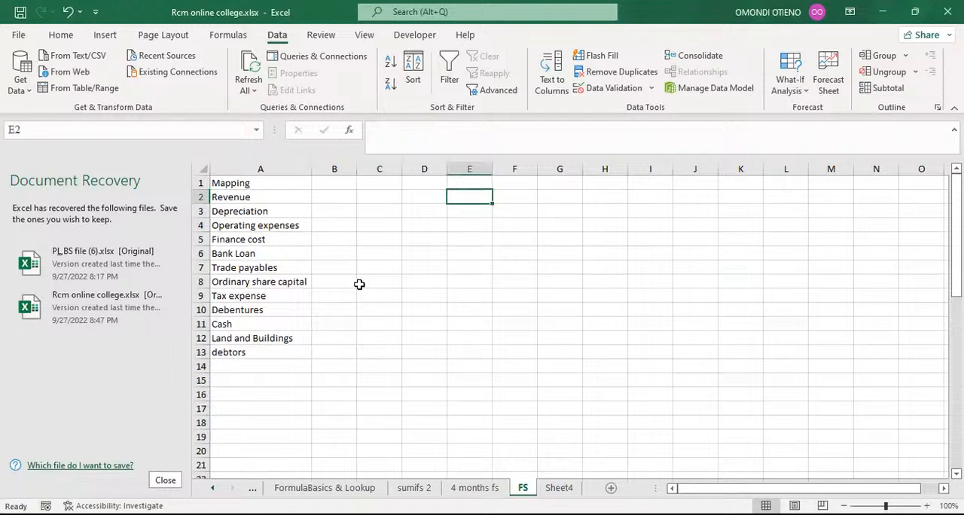
left_click(475, 487)
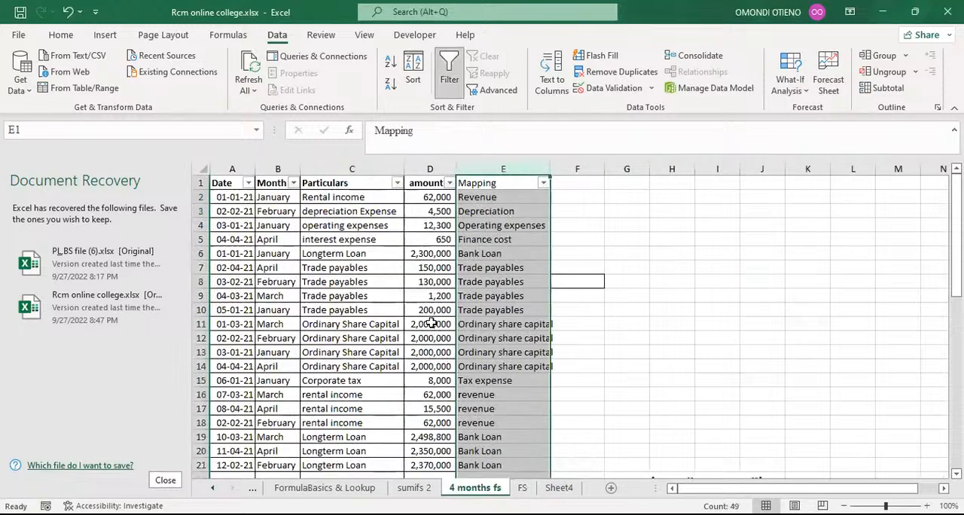
left_click(271, 197)
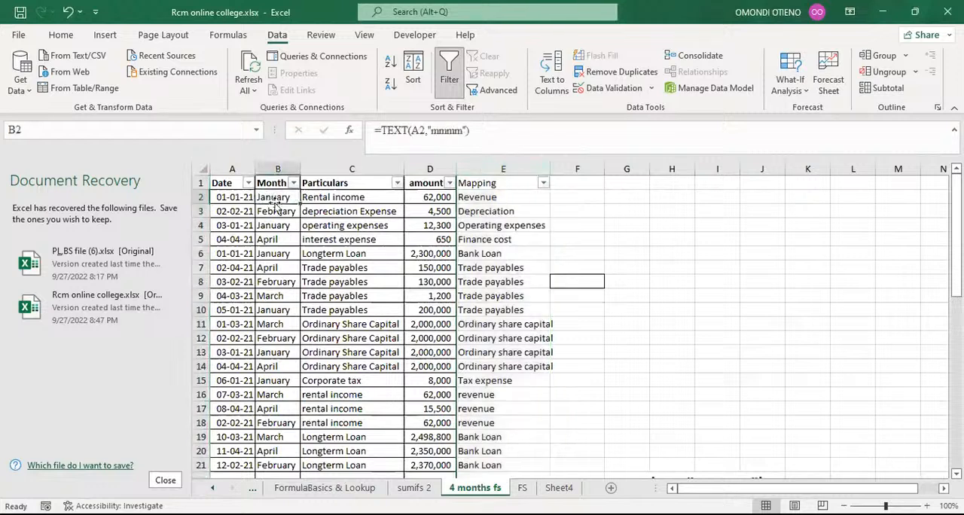
left_click(276, 211)
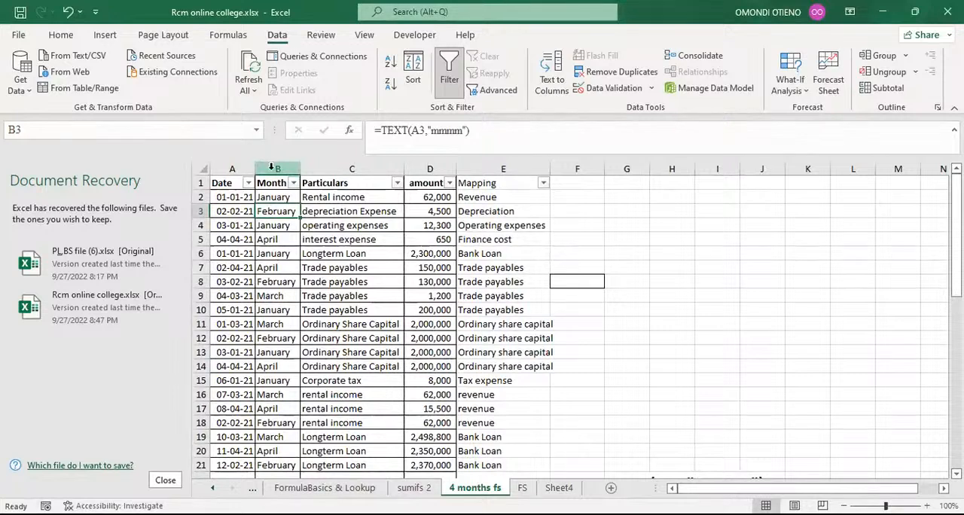
left_click(270, 167)
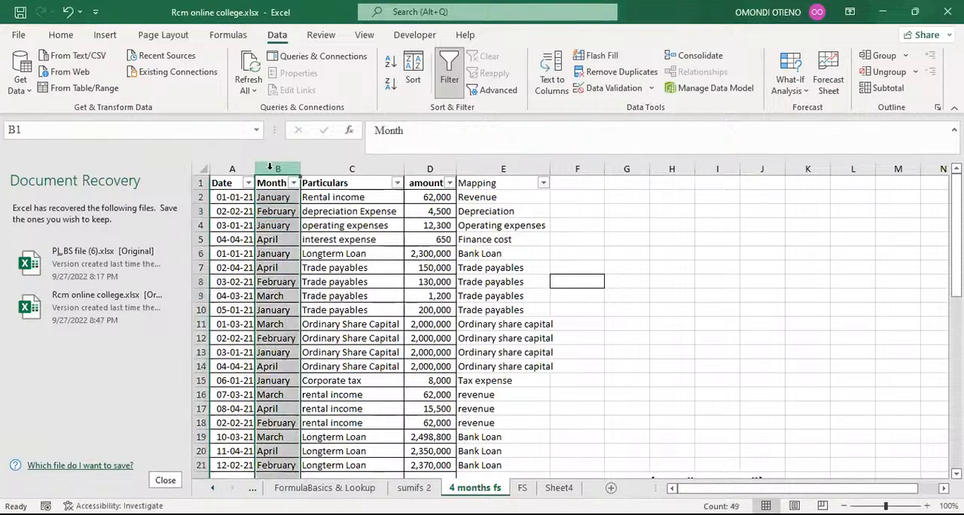
key("ctrl+c")
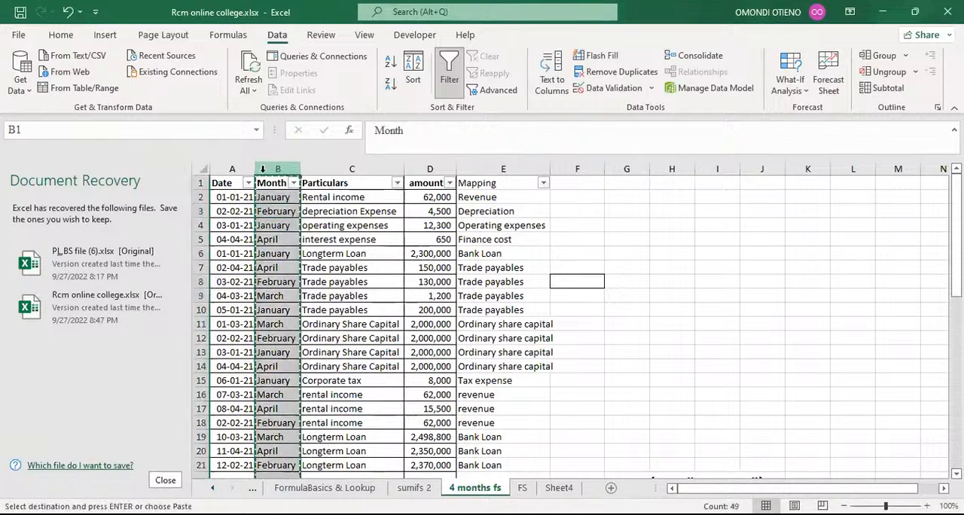
left_click(530, 489)
left_click(507, 168)
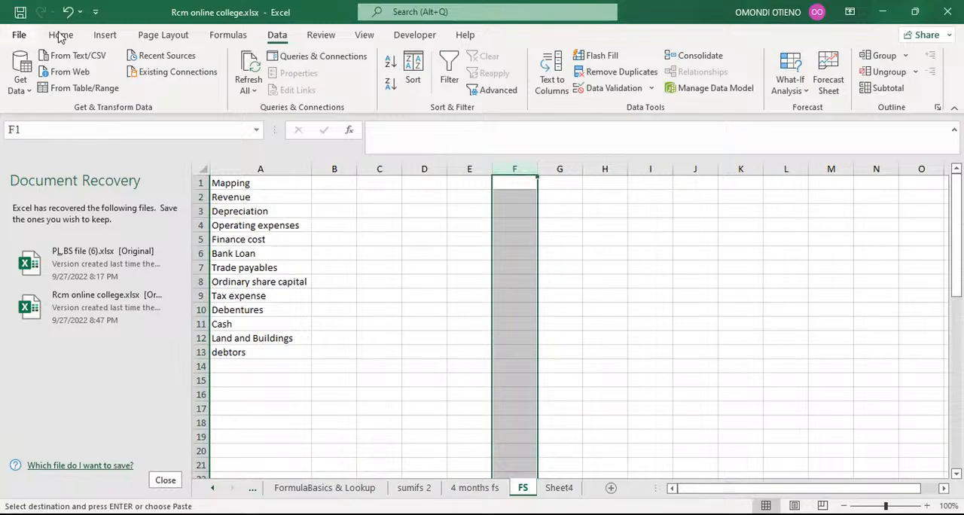
left_click(21, 37)
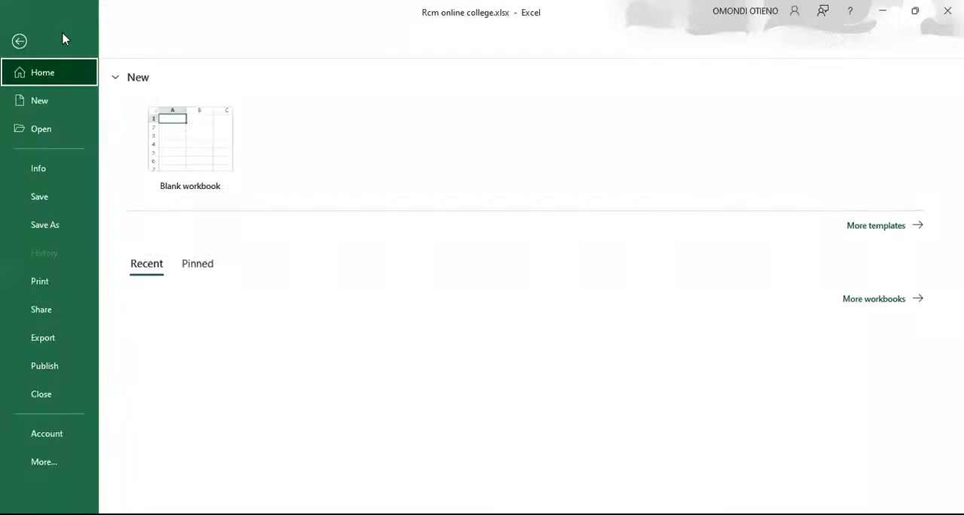
left_click(51, 46)
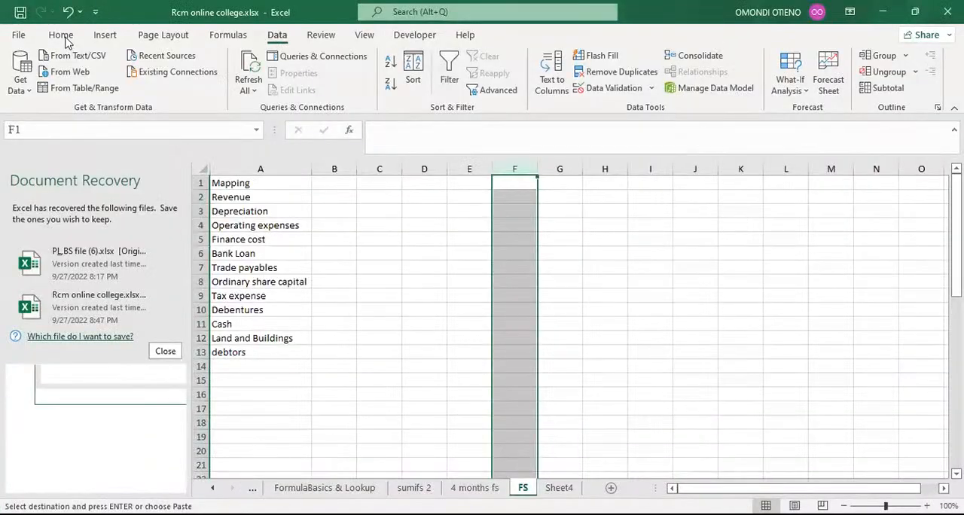
left_click(63, 37)
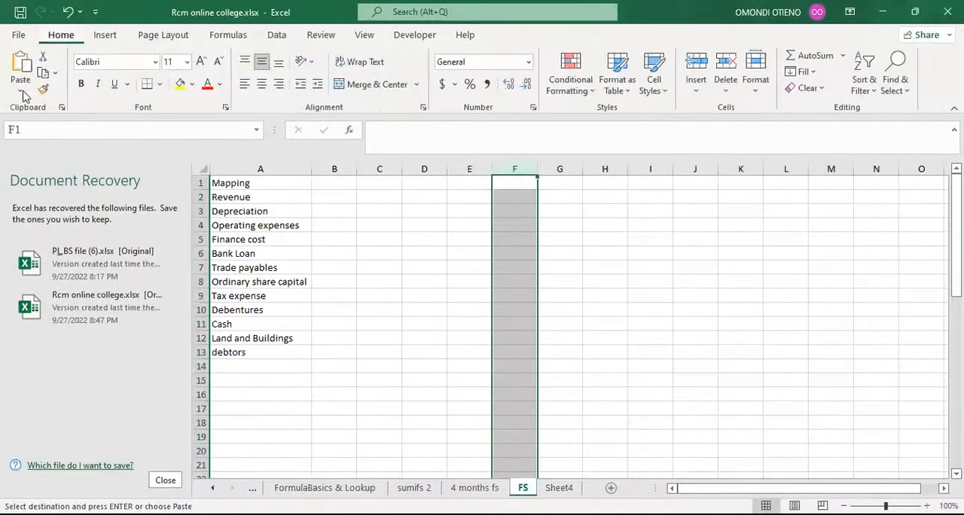
left_click(22, 92)
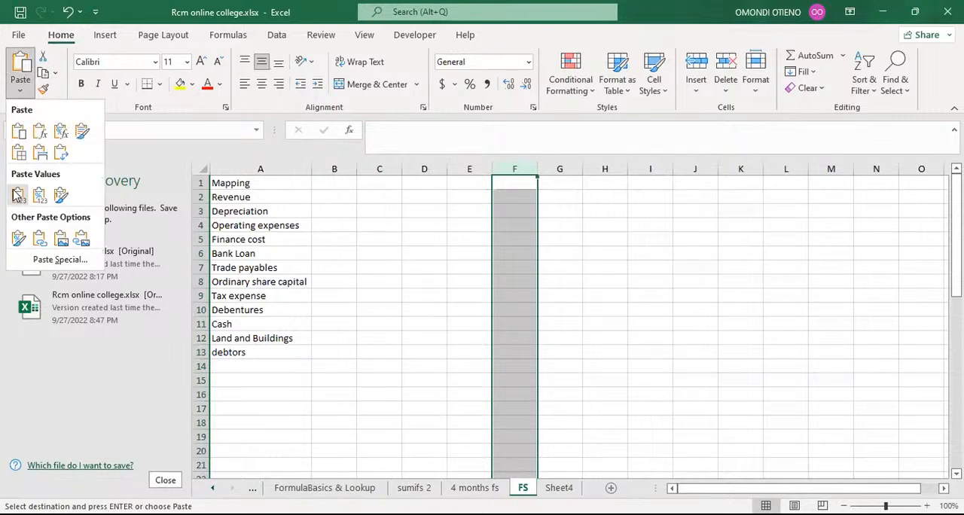
left_click(16, 195)
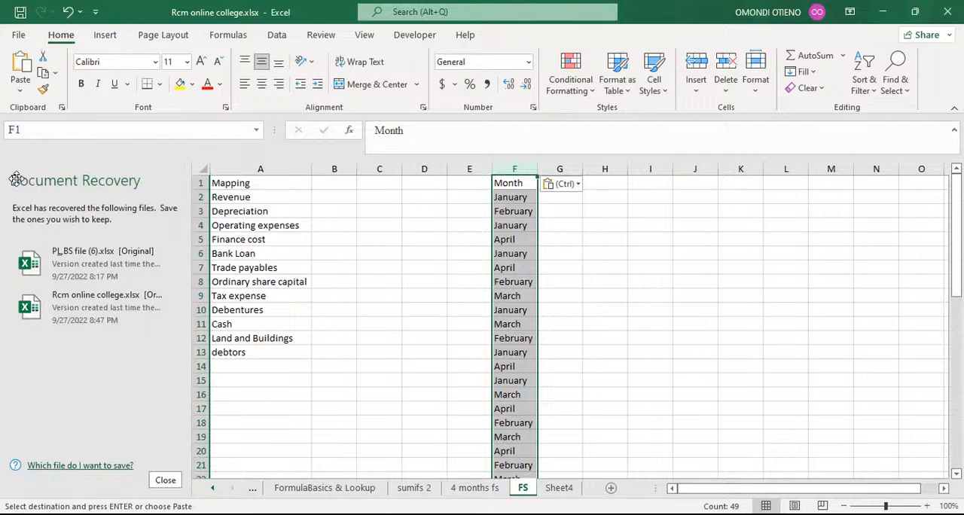
Step: Remove duplicate values from column F, treating the first row as headers
key("alt")
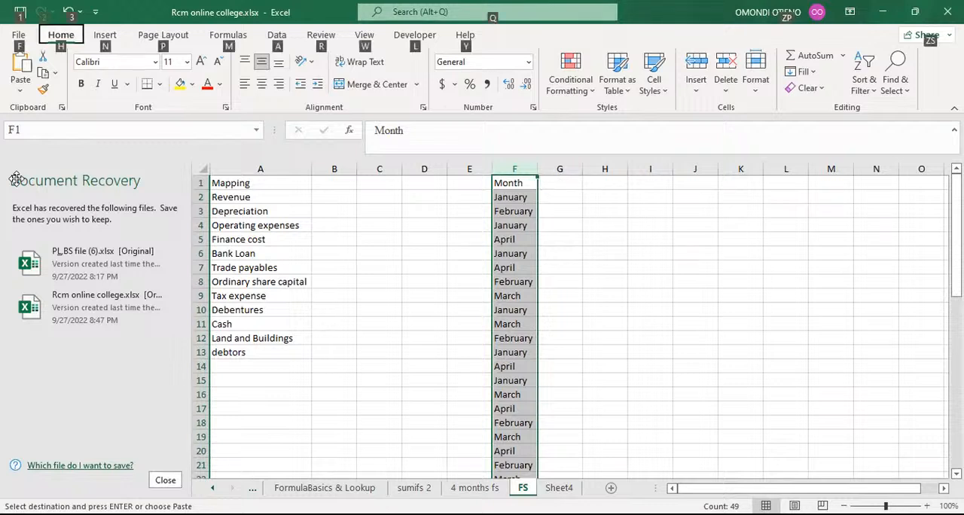
key("a")
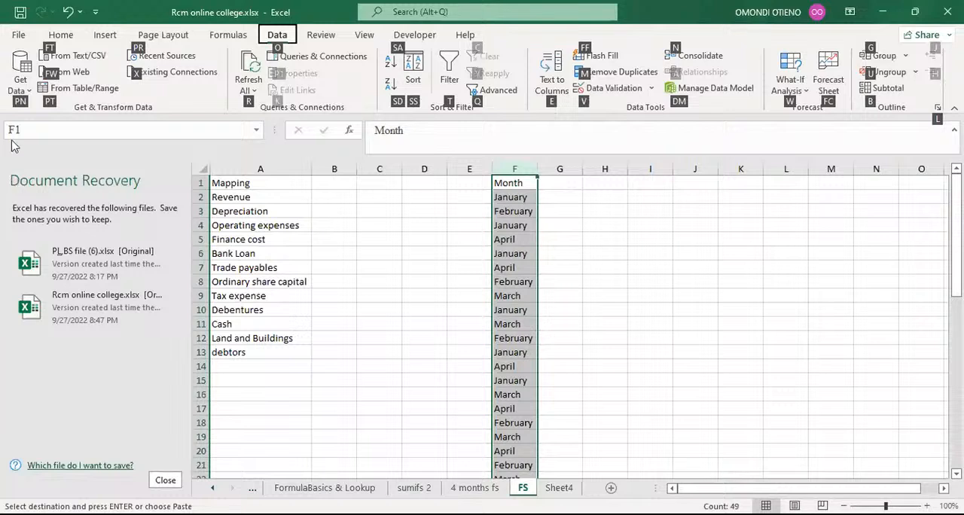
key("m")
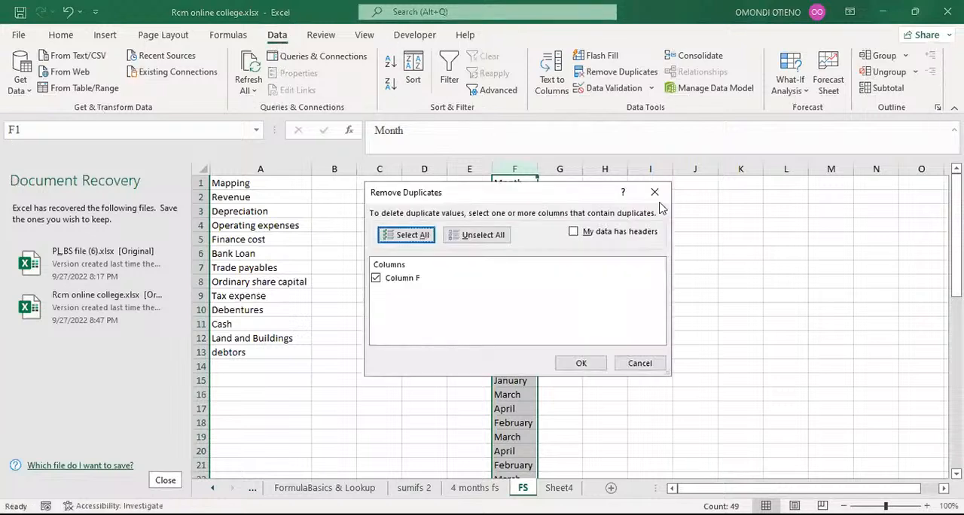
left_click(575, 234)
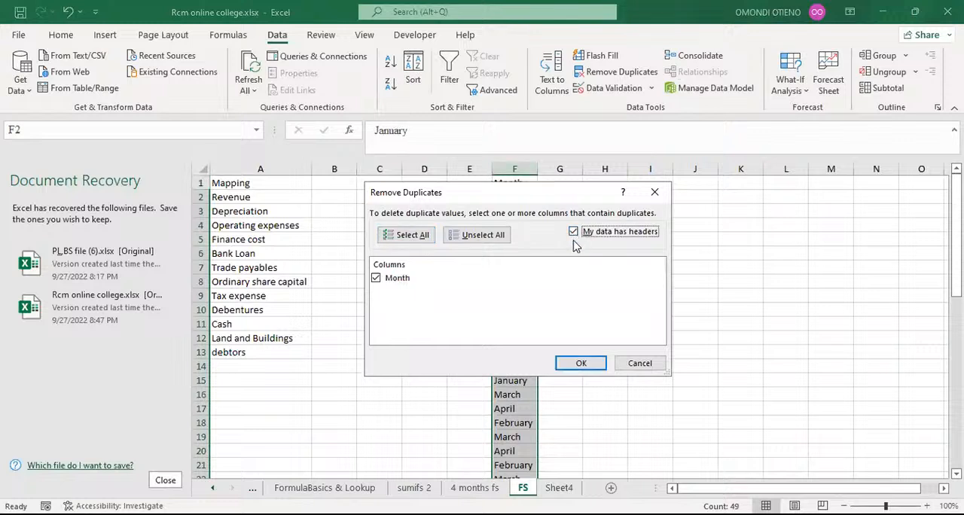
left_click(570, 366)
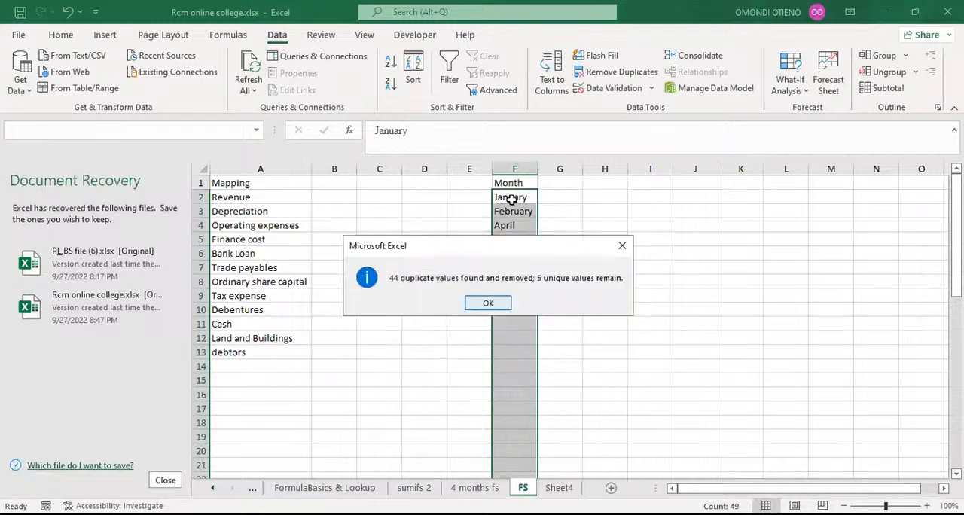
key("Return")
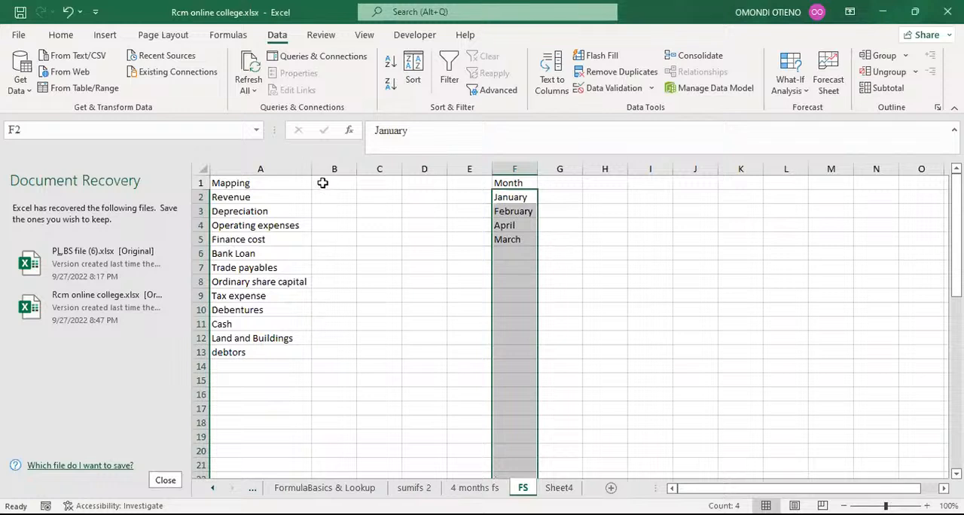
Step: Enter January in B1 and fill the series across to E1 to list January through April
left_click(322, 183)
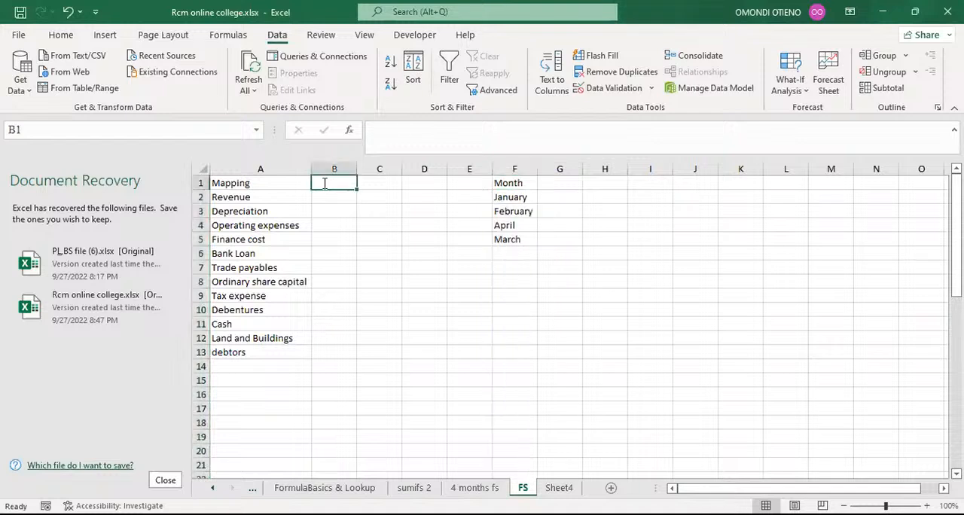
type("J")
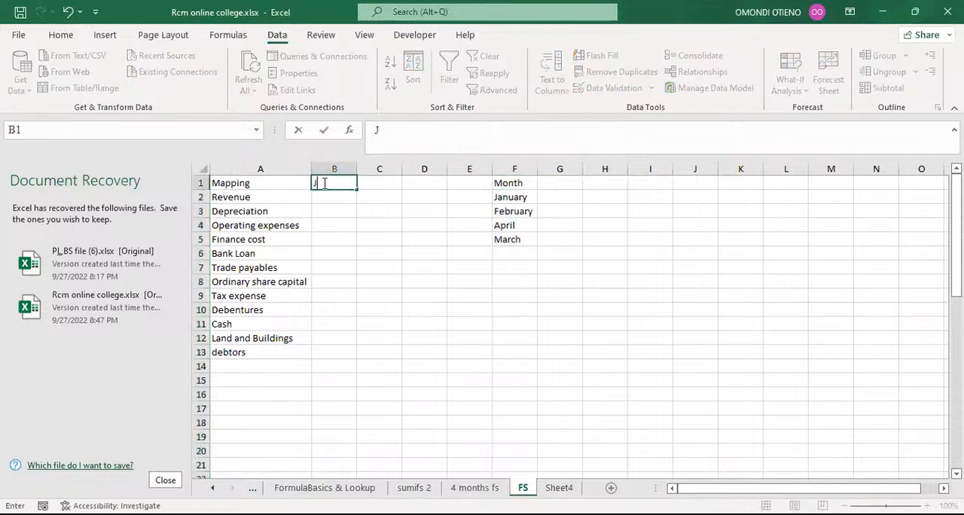
type("anuary")
key("Return")
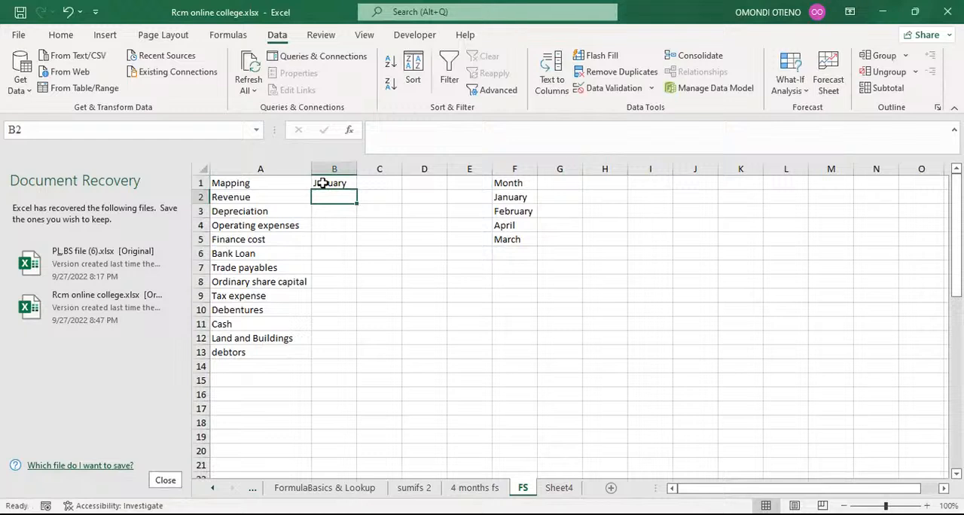
left_click(340, 187)
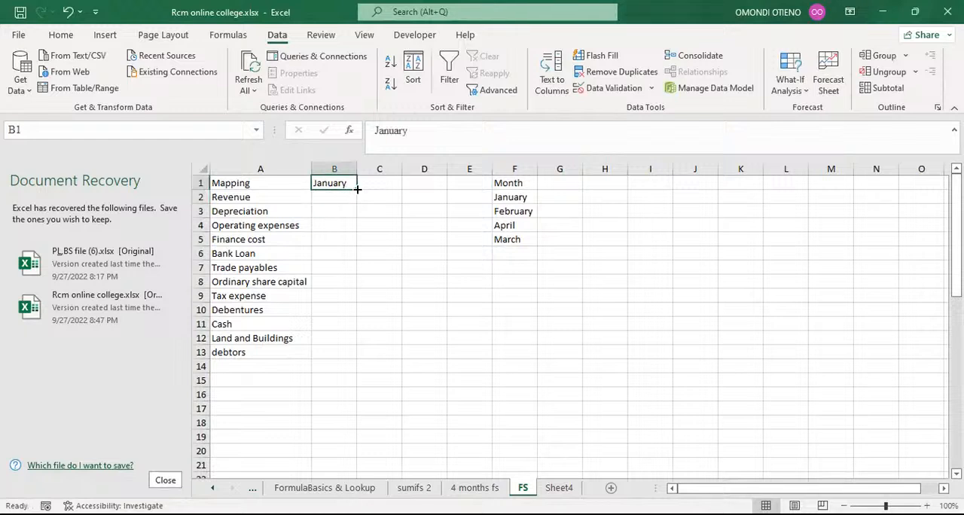
left_click_drag(357, 188, 470, 188)
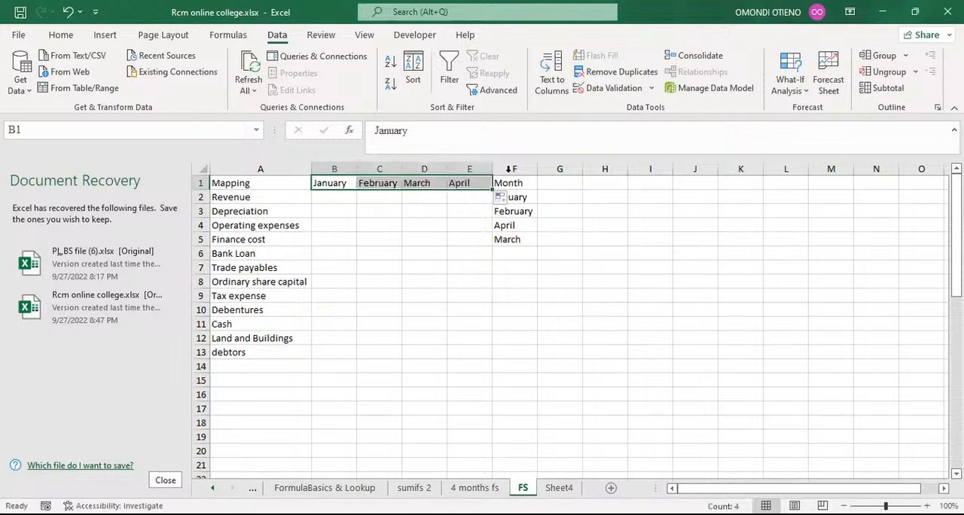
Step: Clear the month list from column F
left_click(509, 169)
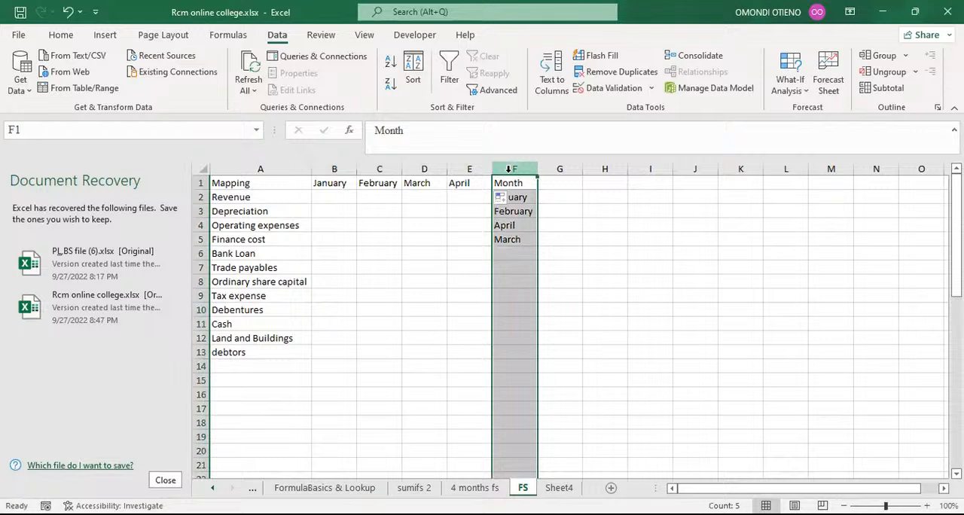
key("Delete")
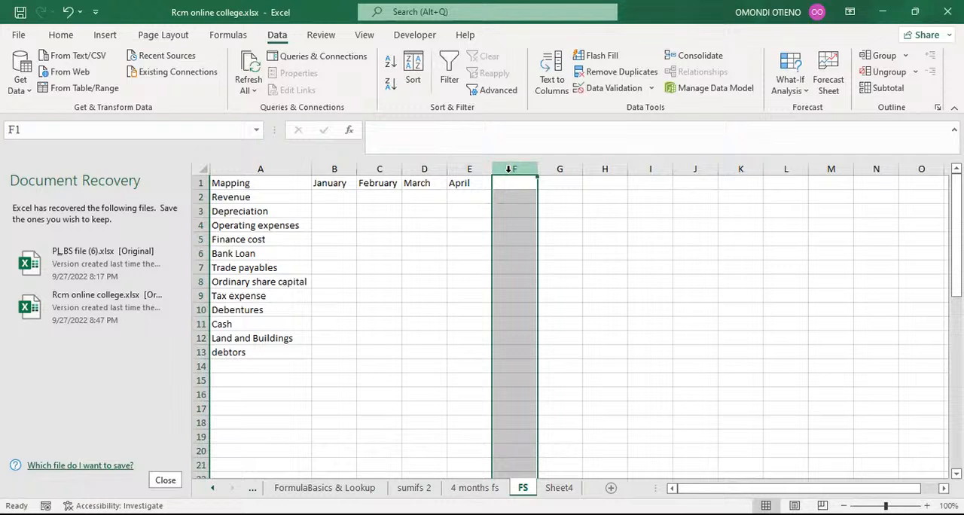
Step: Rename the header in A1 to details
left_click(262, 183)
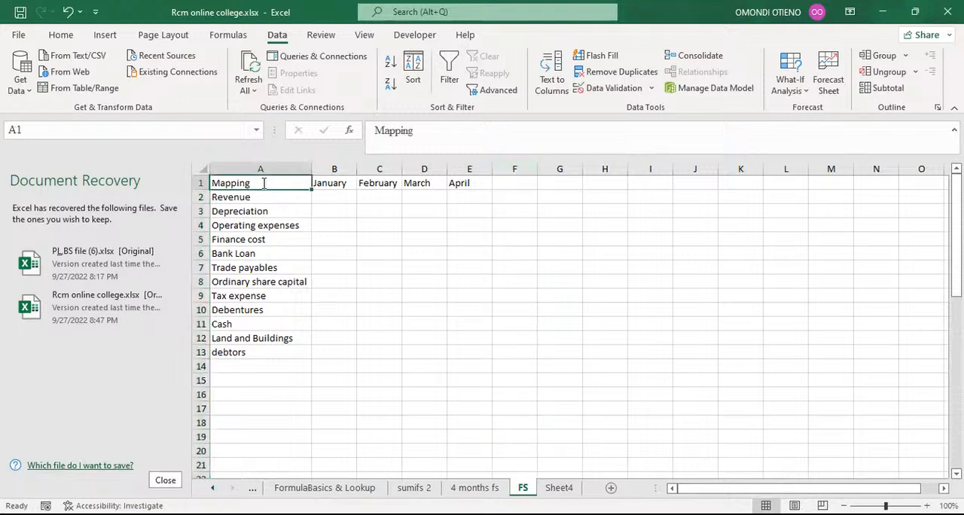
type("details")
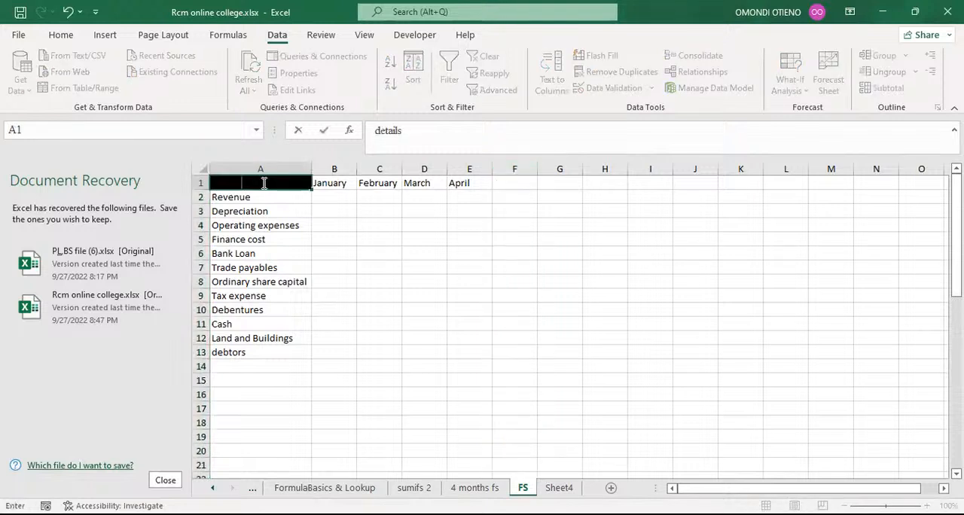
left_click(381, 130)
key("Return")
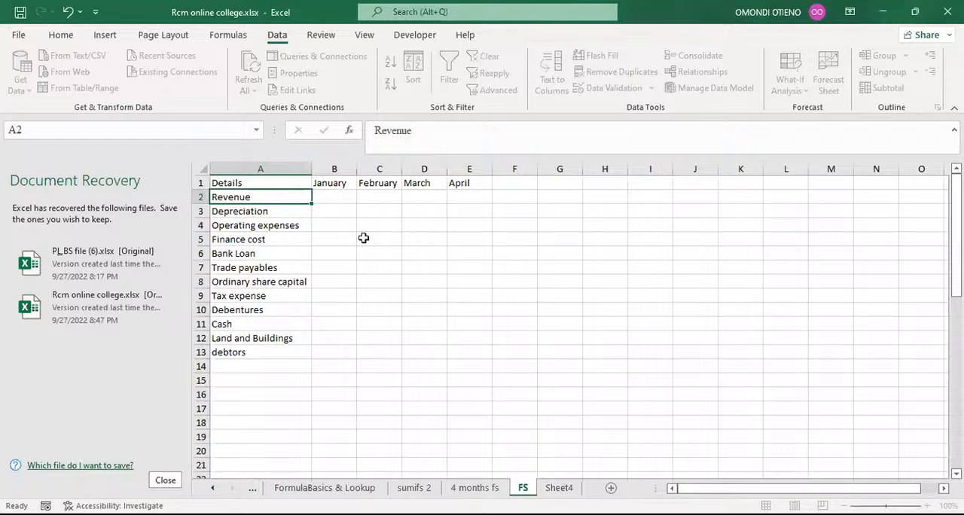
Step: Copy the Month column from the 4 months fs sheet and paste it as values into column I of FS
left_click(424, 254)
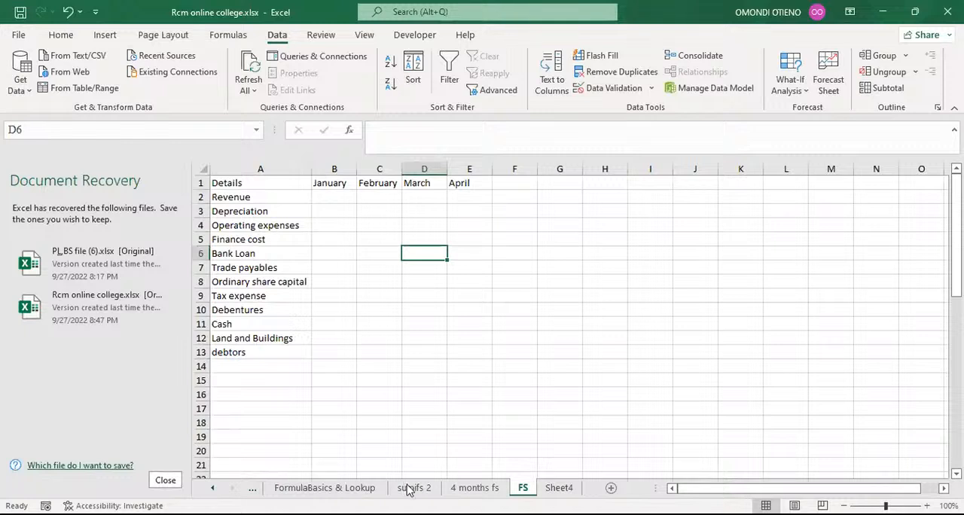
left_click(468, 490)
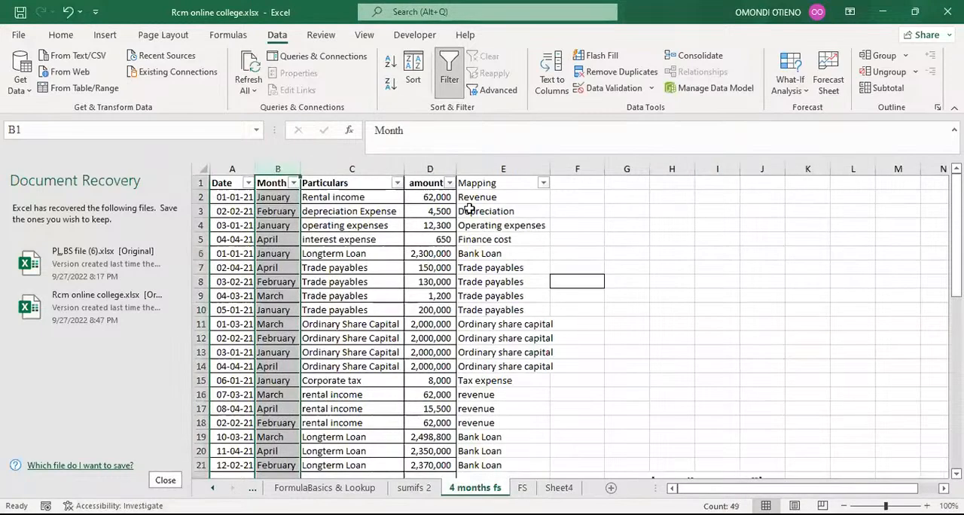
left_click(577, 182)
left_click(273, 165)
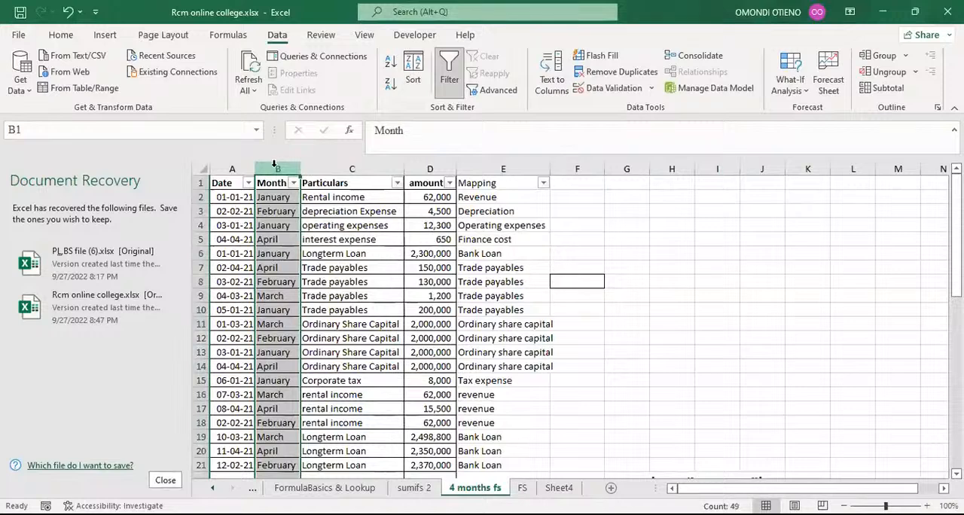
left_click(60, 34)
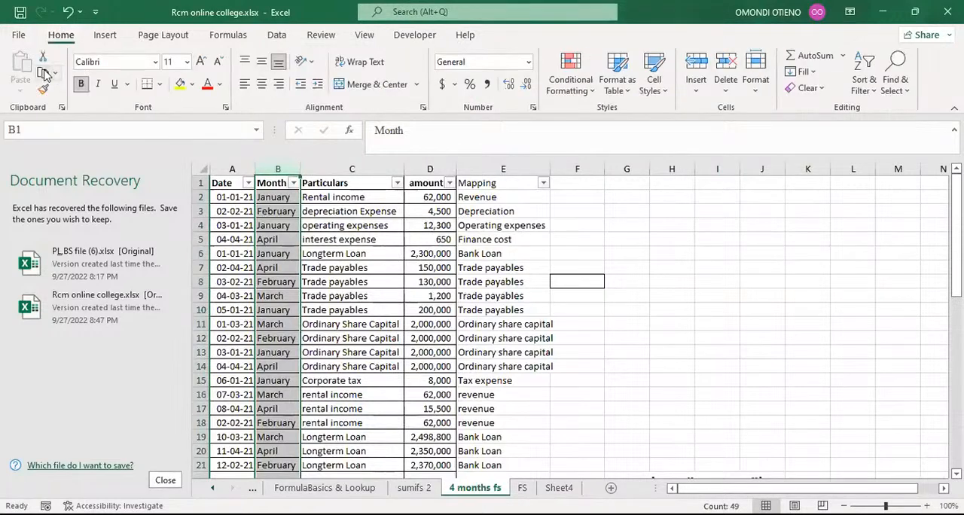
key("ctrl+c")
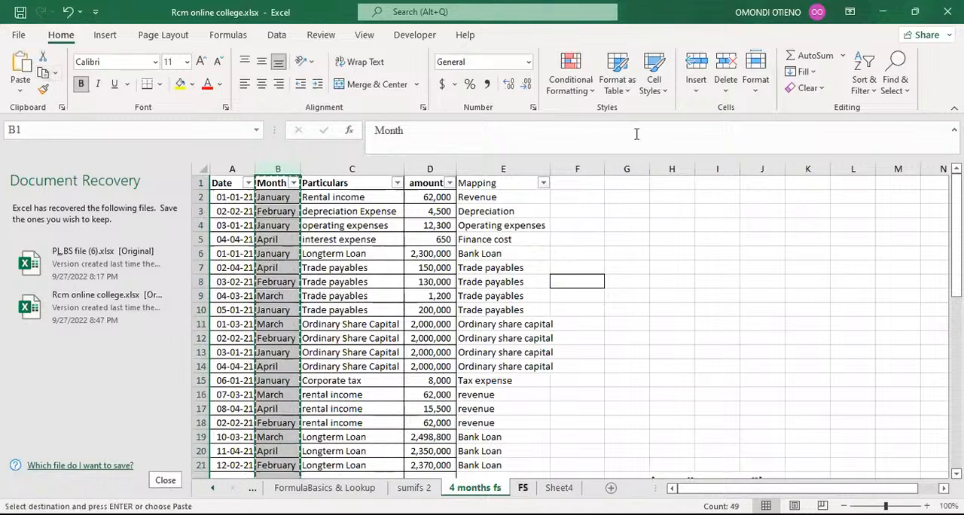
left_click(523, 488)
left_click(637, 169)
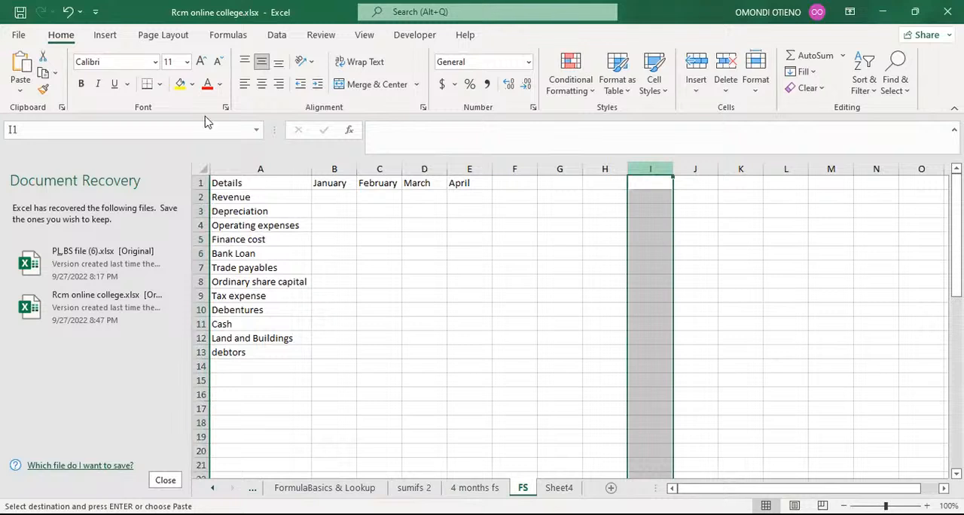
left_click(20, 91)
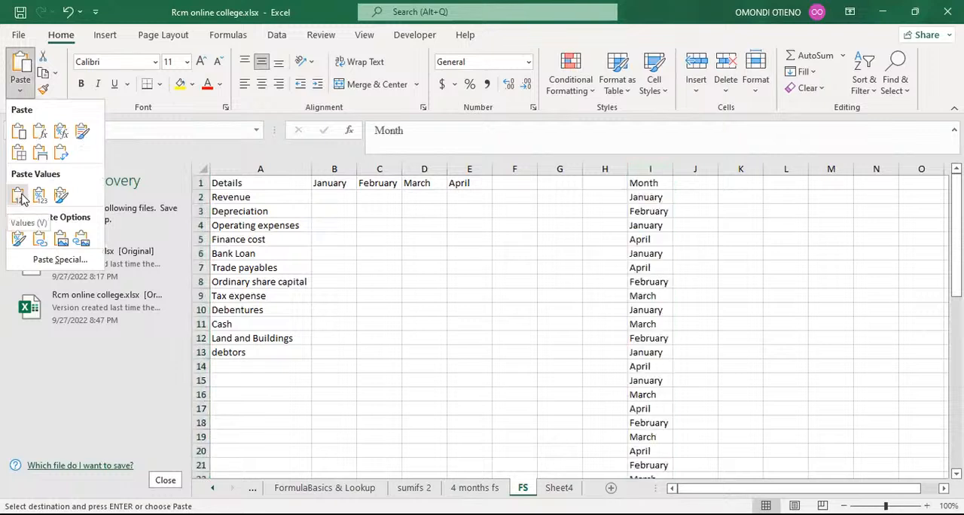
left_click(19, 196)
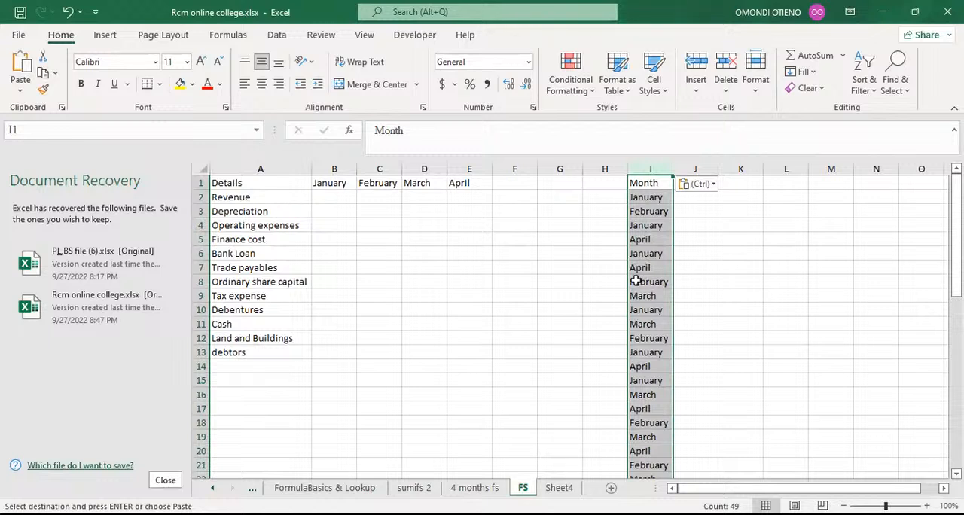
Step: Remove duplicate values from column I, treating the first row as headers
left_click(275, 37)
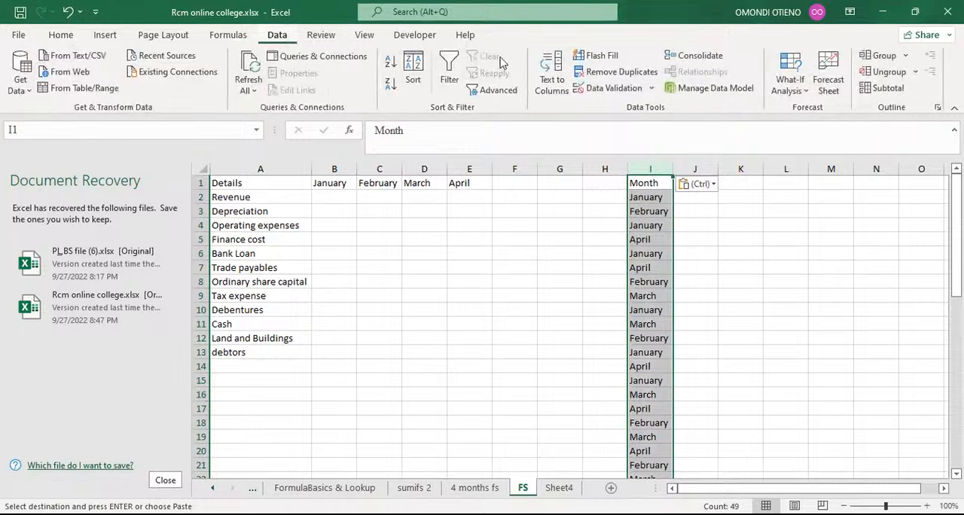
left_click(631, 73)
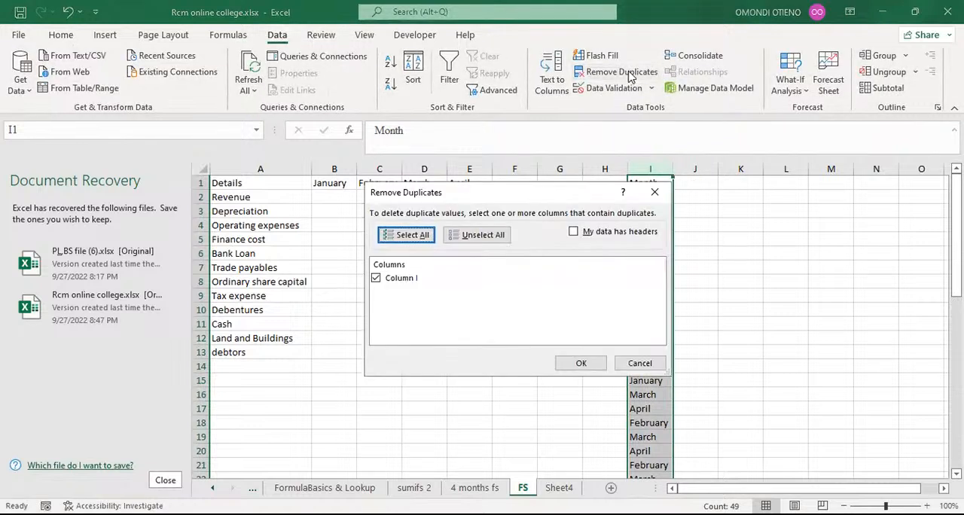
left_click(574, 233)
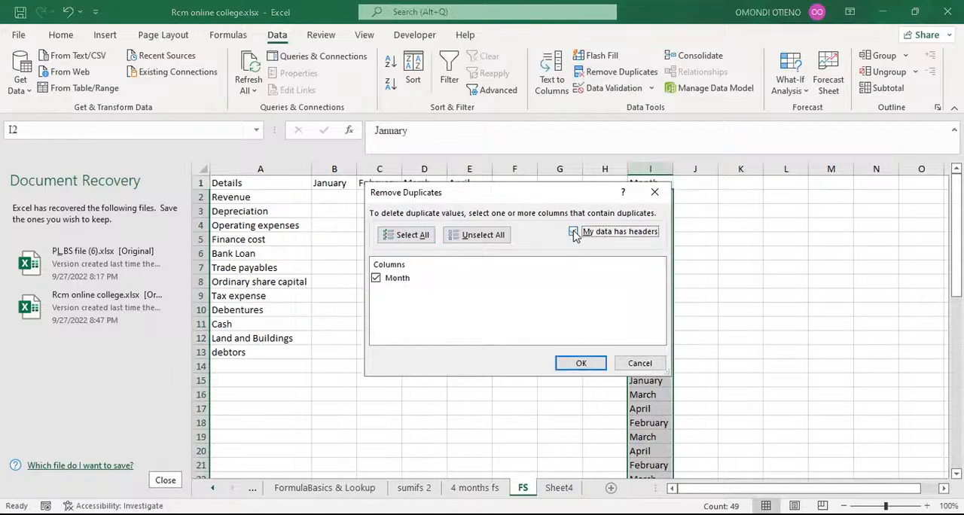
left_click(578, 365)
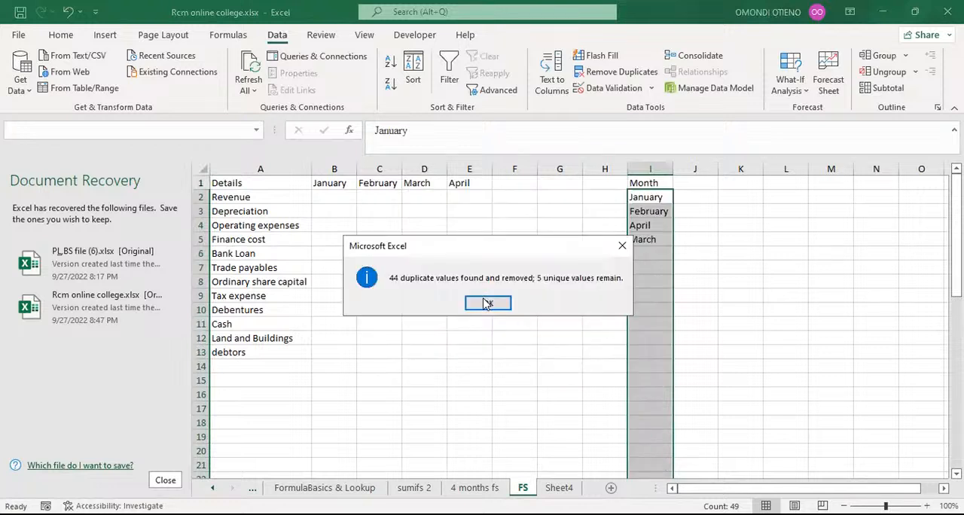
left_click(486, 305)
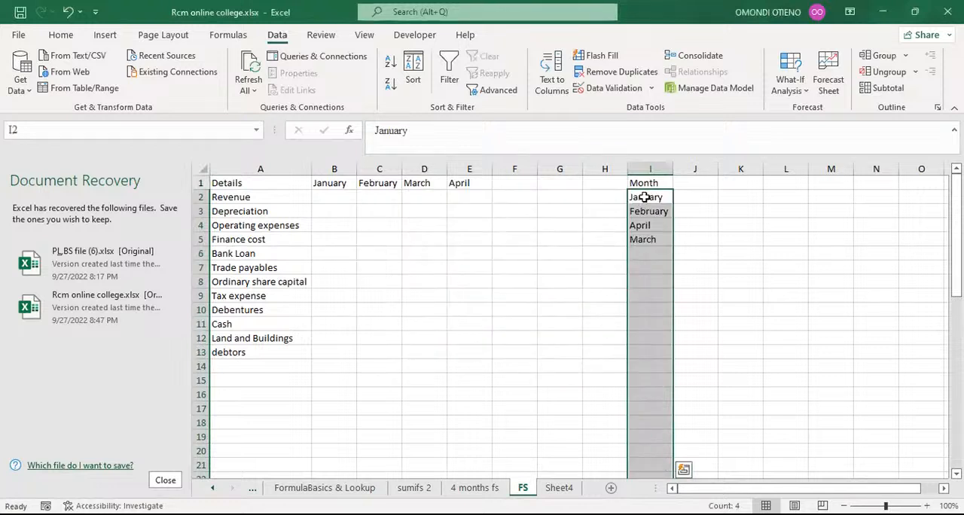
Step: Clear the month list from column I
left_click_drag(644, 197, 651, 234)
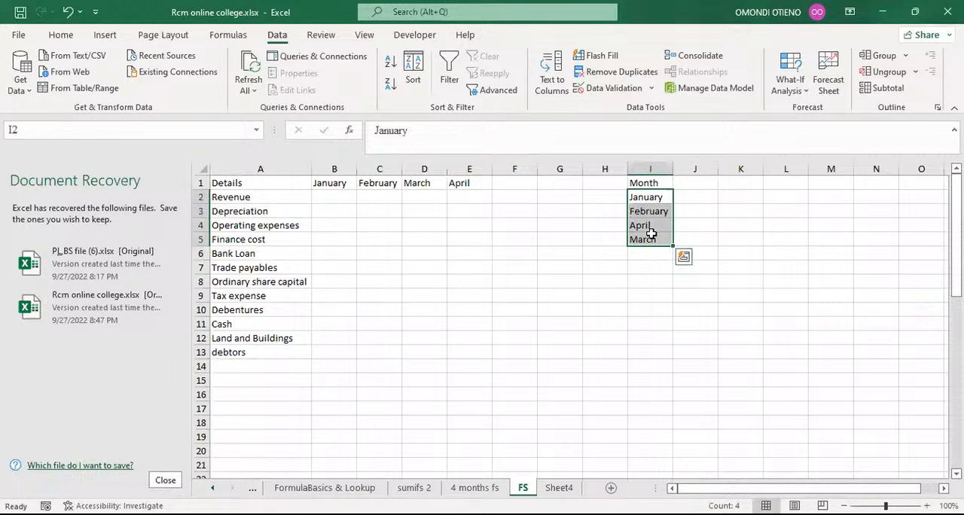
left_click(642, 200)
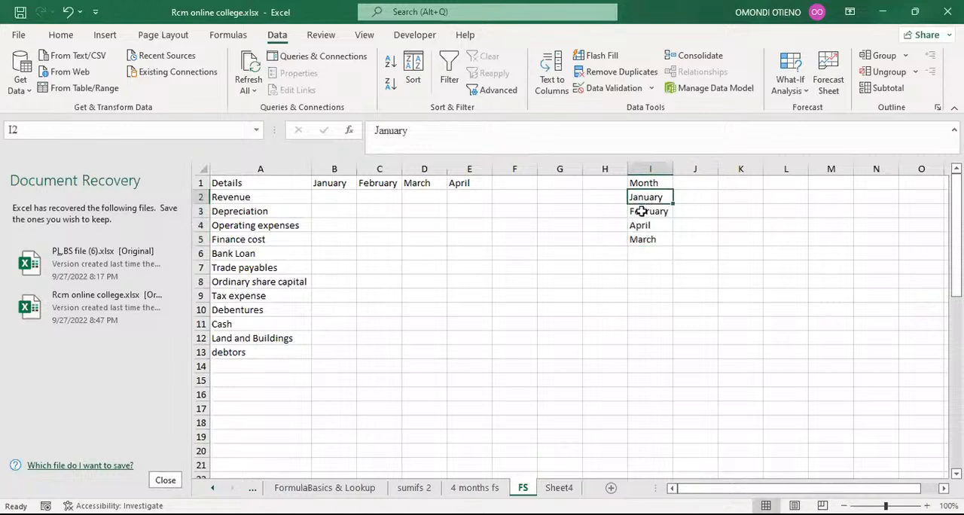
left_click(640, 212)
left_click(640, 226)
left_click(649, 239)
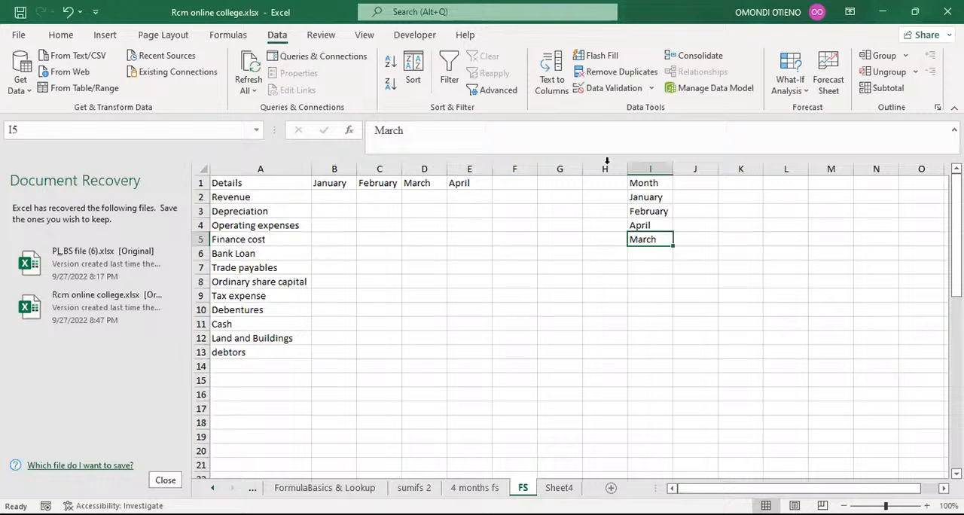
left_click(640, 164)
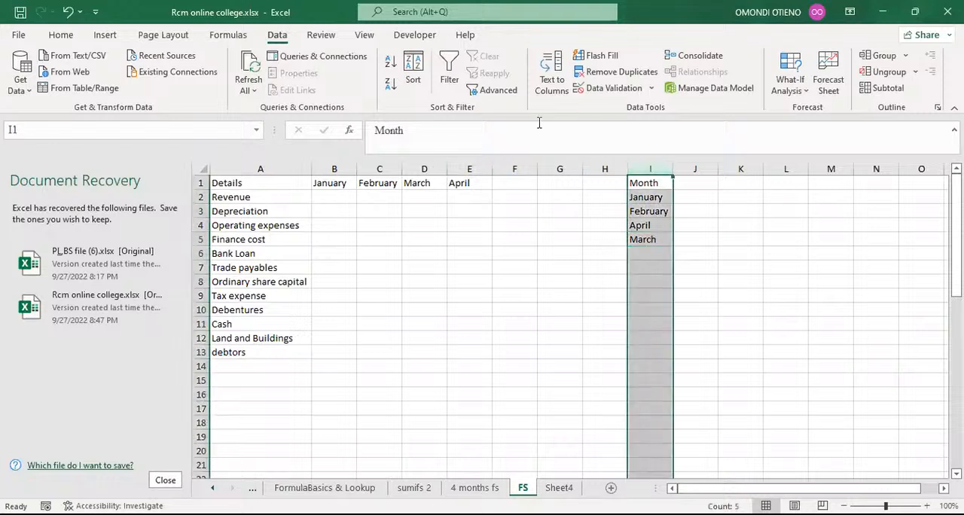
left_click(61, 36)
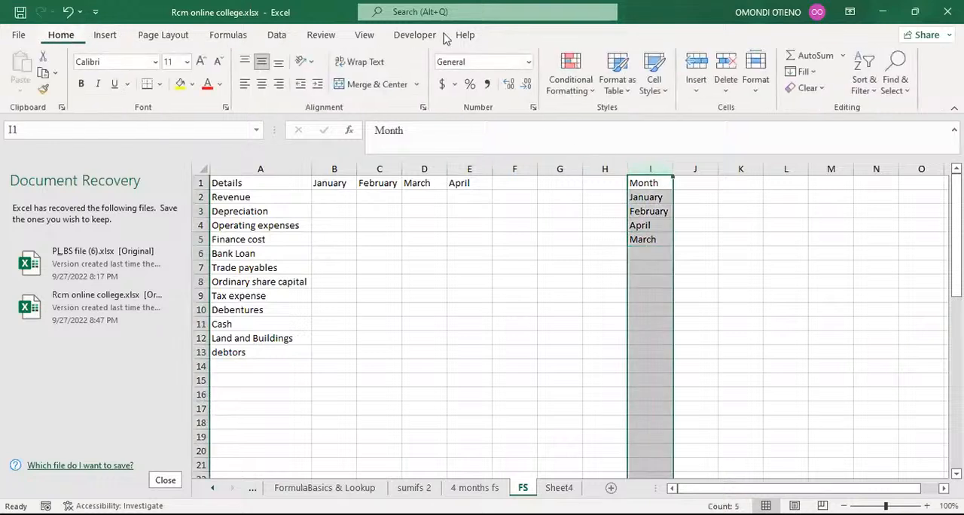
key("Delete")
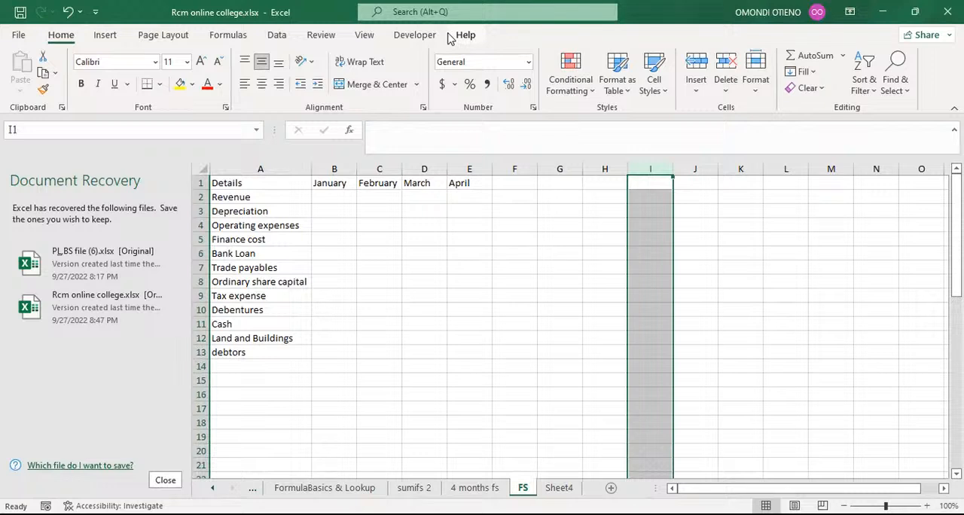
Step: Compare the transactions and mappings on the 4 months fs sheet with the FS summary grid's rows and month columns
left_click(334, 196)
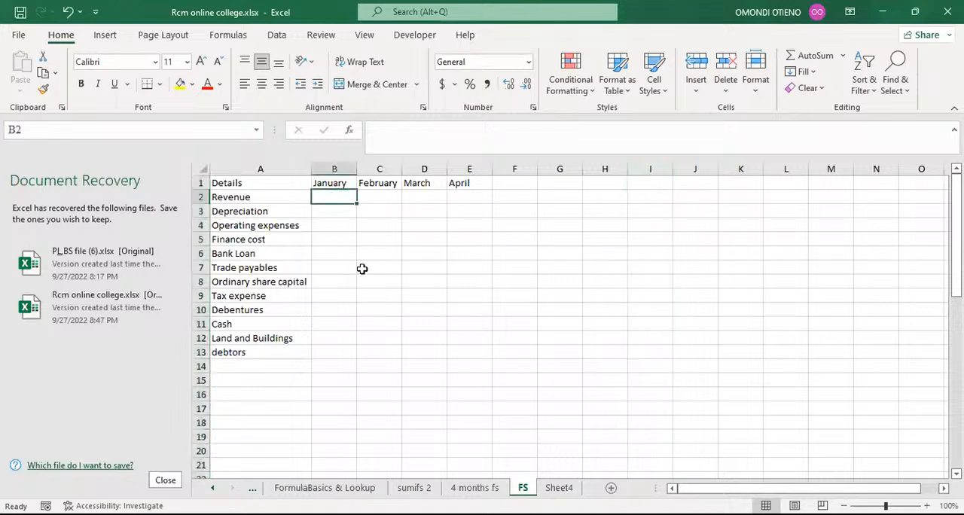
left_click(478, 488)
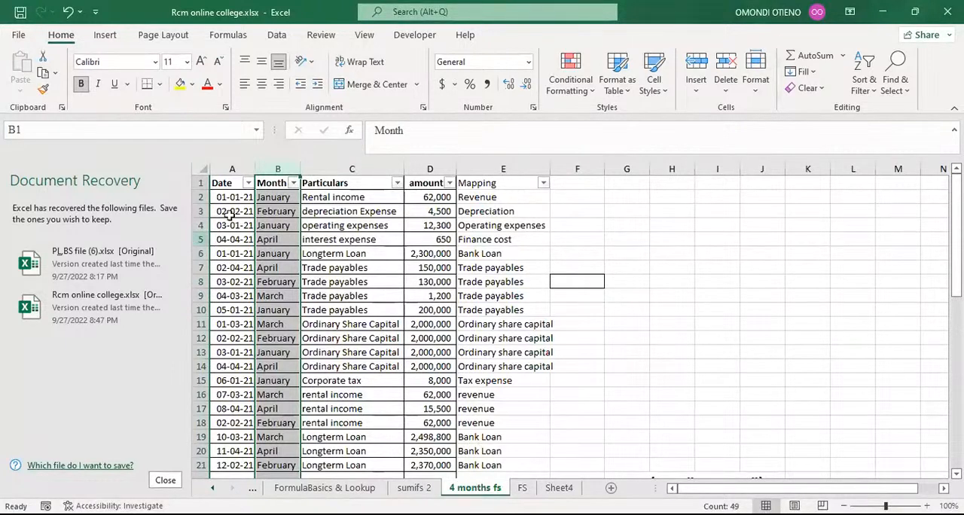
left_click(571, 199)
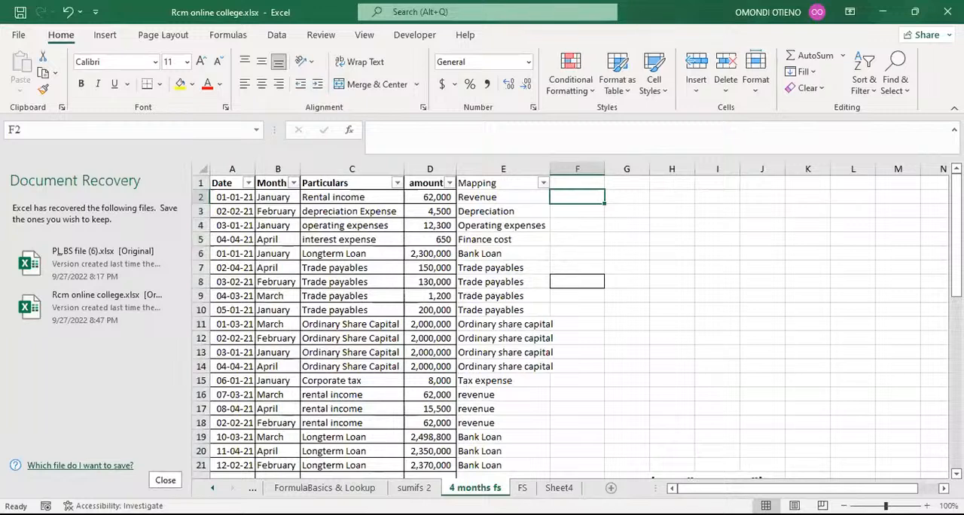
left_click(493, 369)
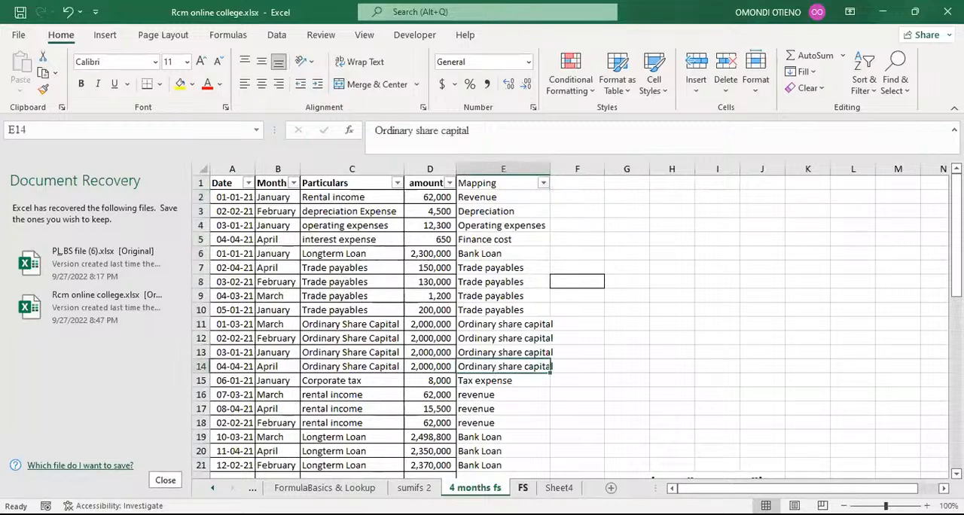
left_click(522, 488)
left_click(266, 198)
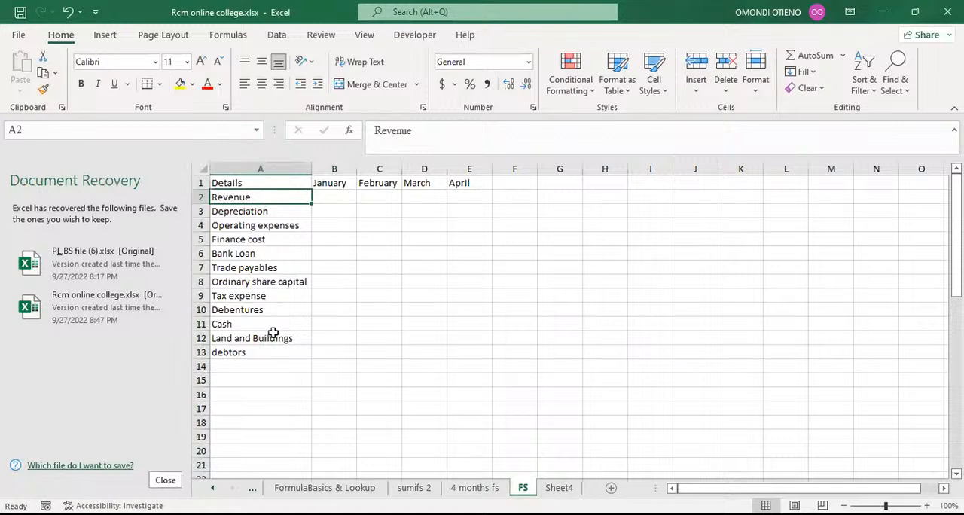
left_click(332, 196)
left_click(393, 196)
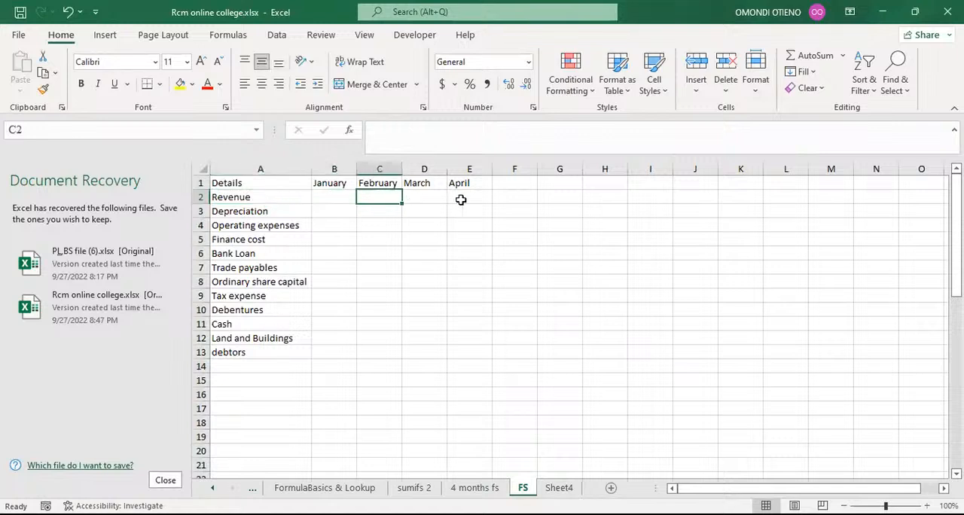
left_click(458, 197)
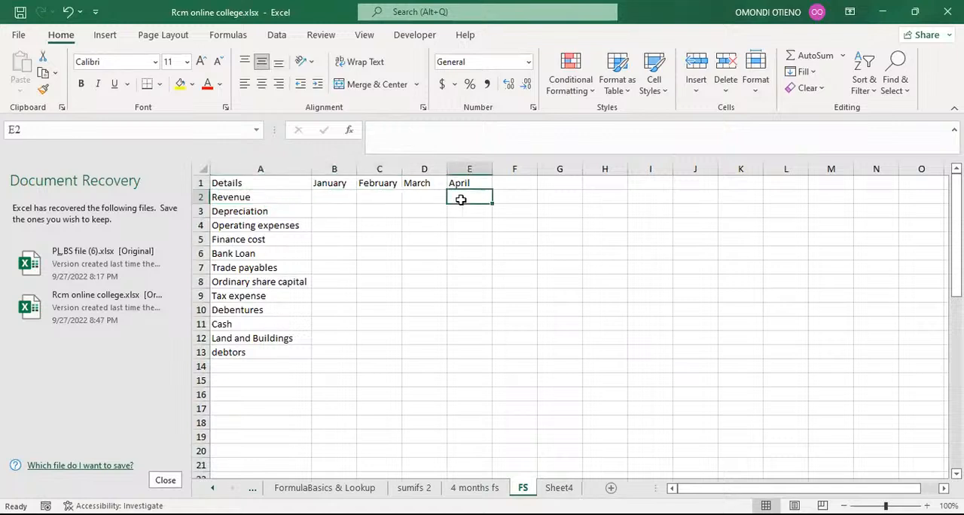
left_click(336, 197)
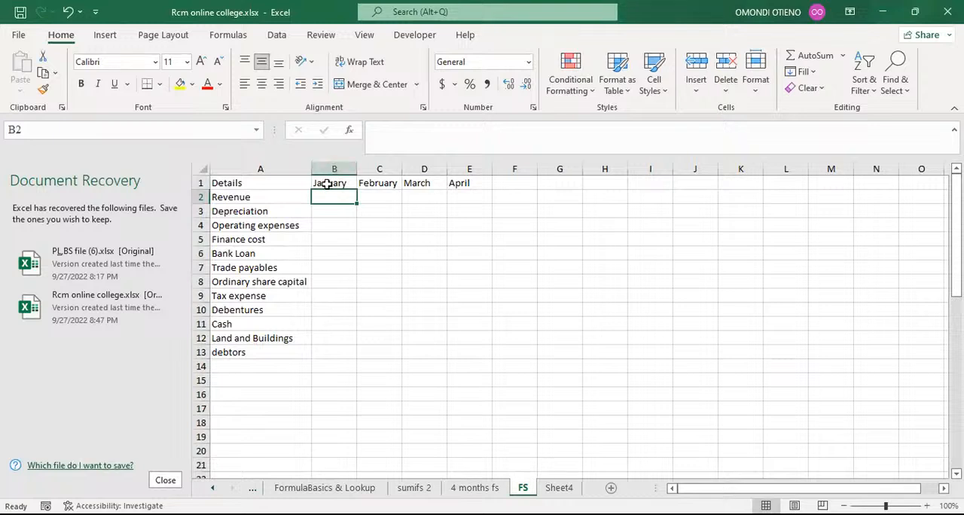
left_click(372, 195)
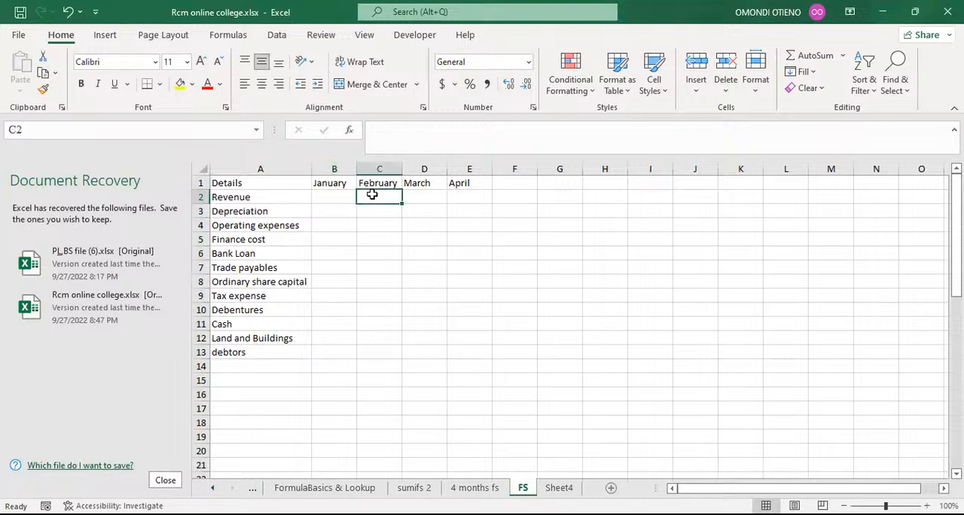
left_click(427, 194)
left_click(459, 195)
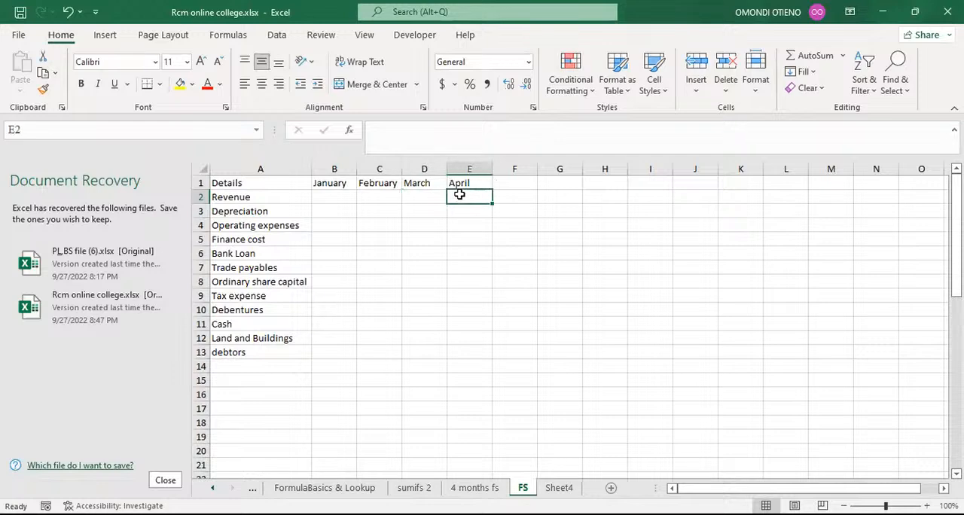
left_click(347, 193)
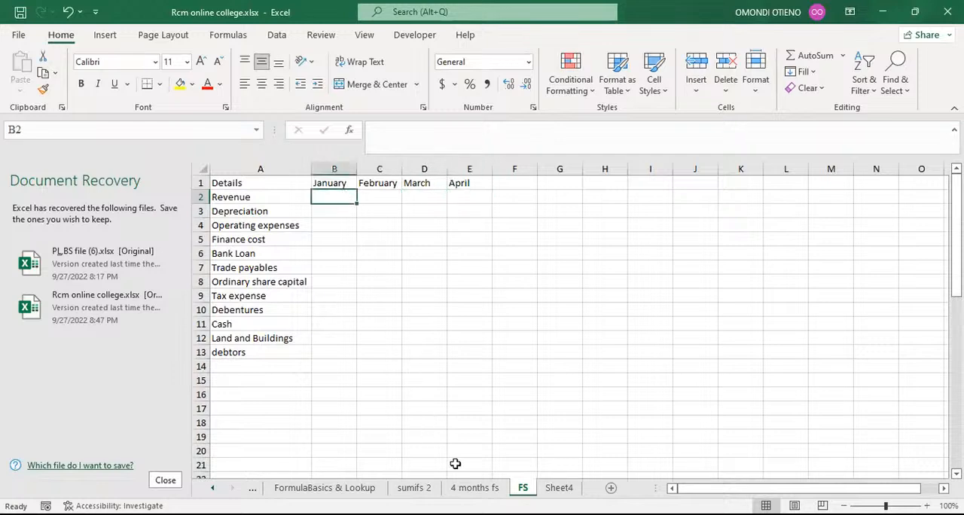
left_click(475, 487)
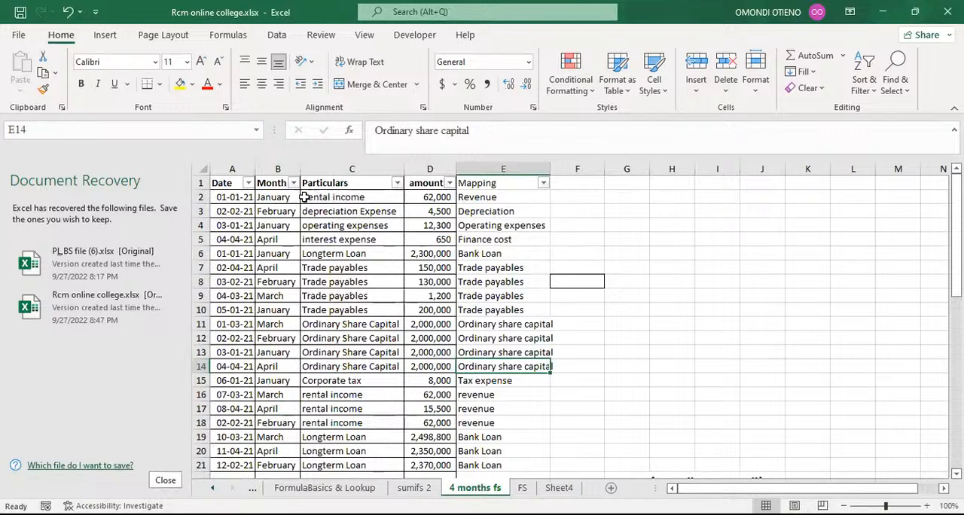
left_click(482, 198)
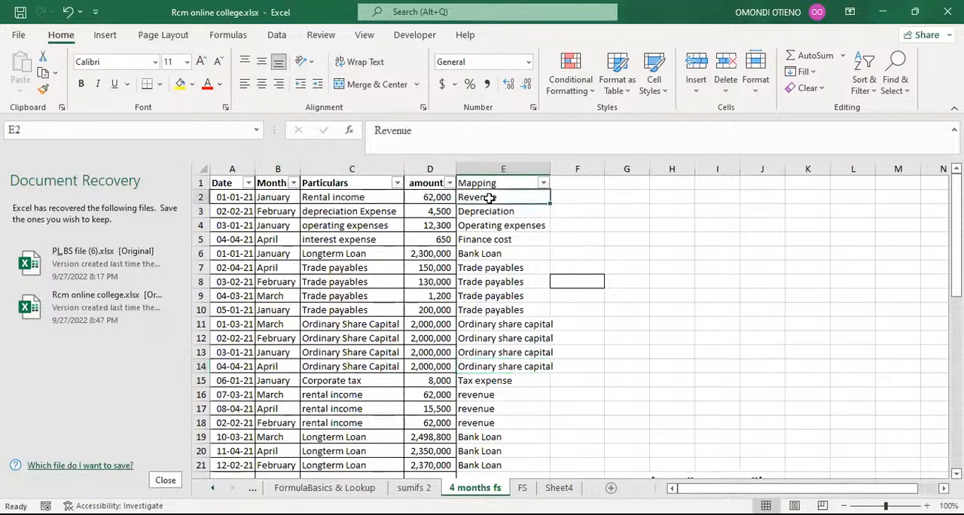
Step: Enter 62000 by hand as the January Revenue amount on the FS sheet
left_click(276, 197)
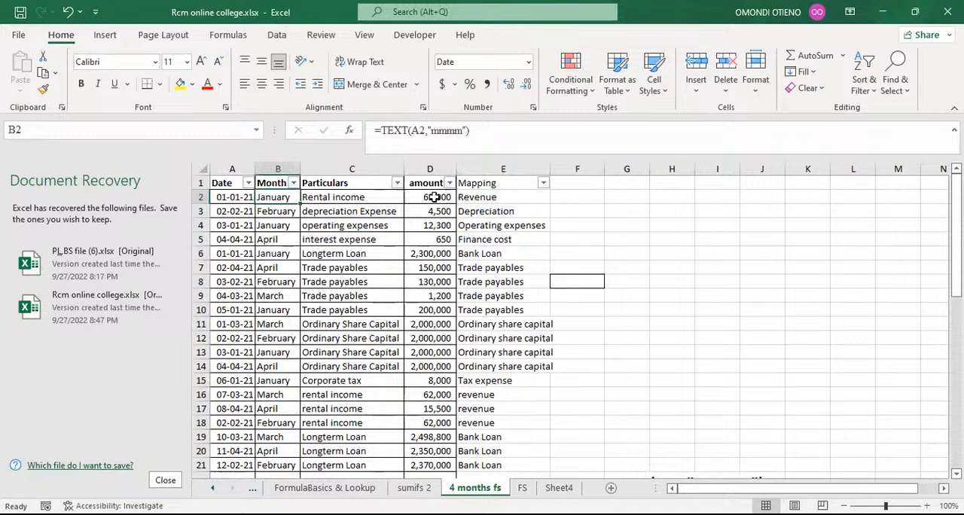
left_click(521, 487)
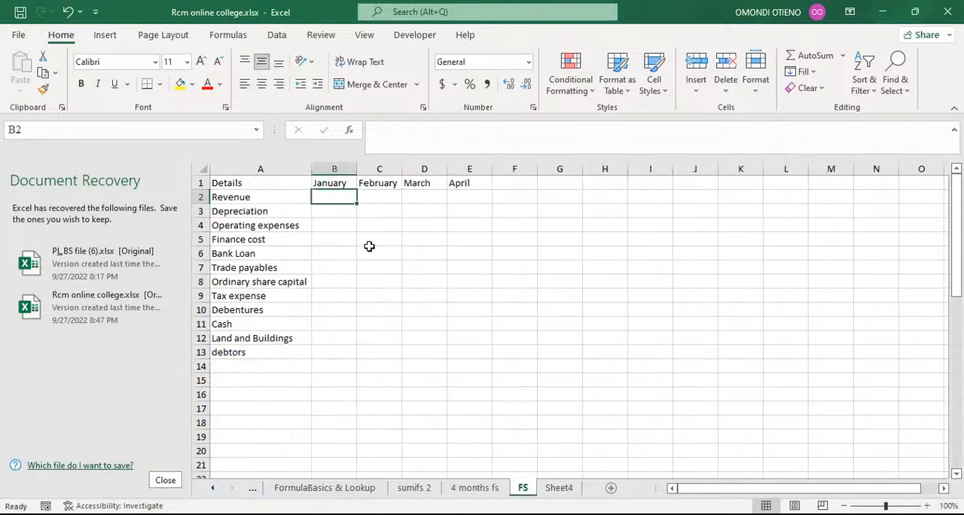
type("62")
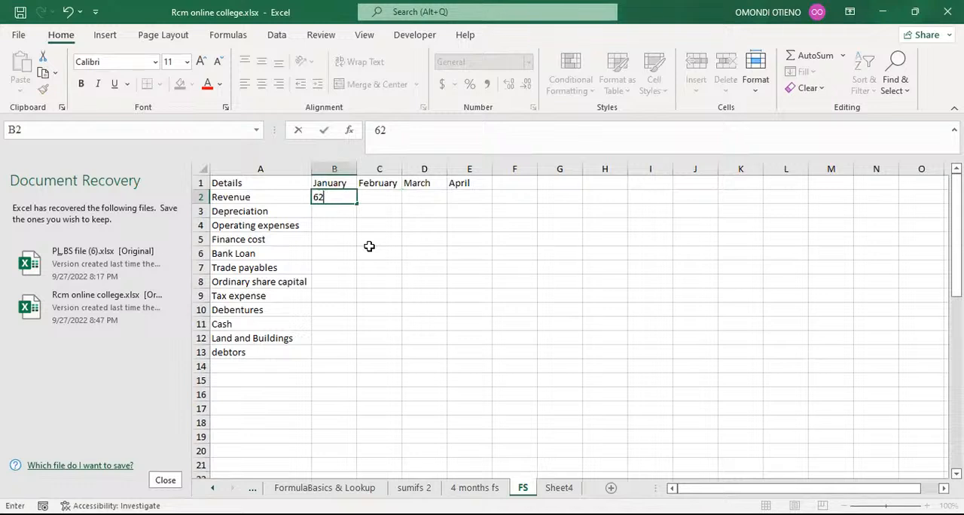
type("000")
left_click(379, 278)
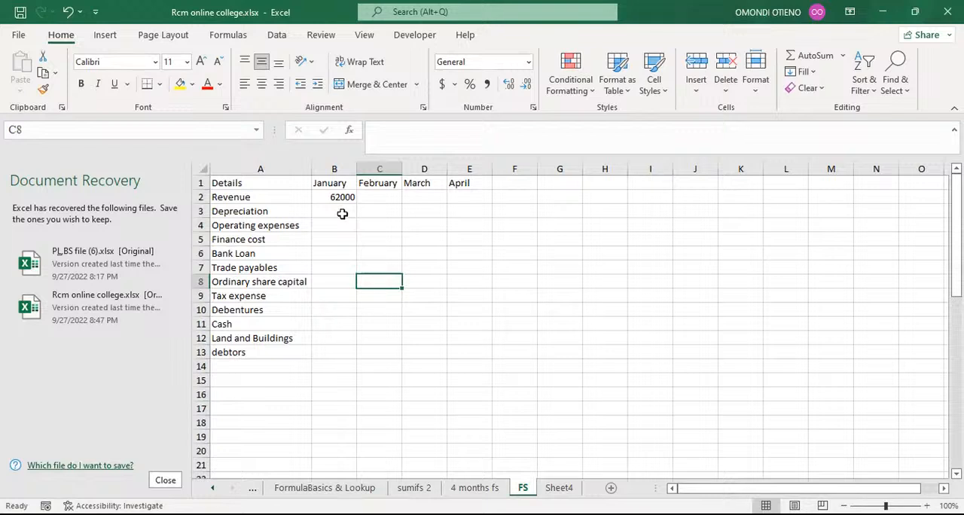
Step: Clear the manually entered January Revenue amount
left_click(343, 198)
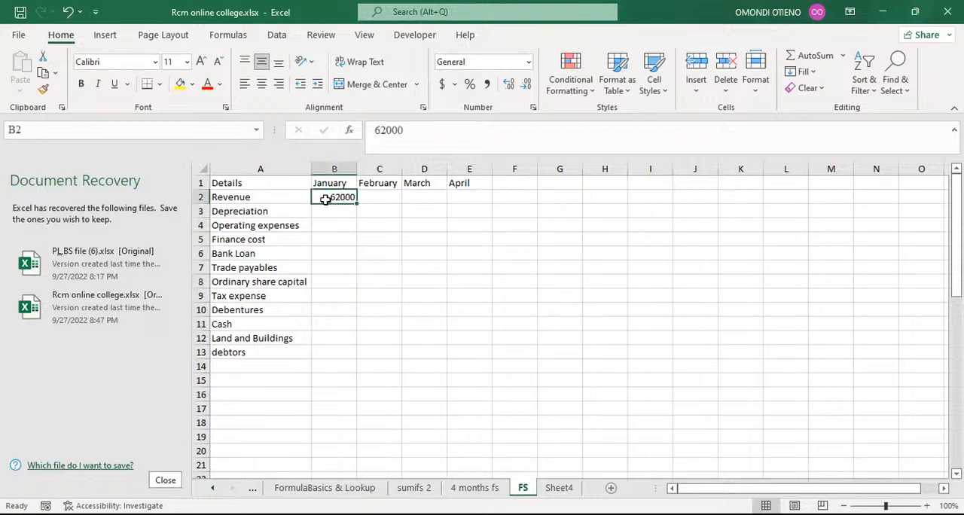
left_click(269, 197)
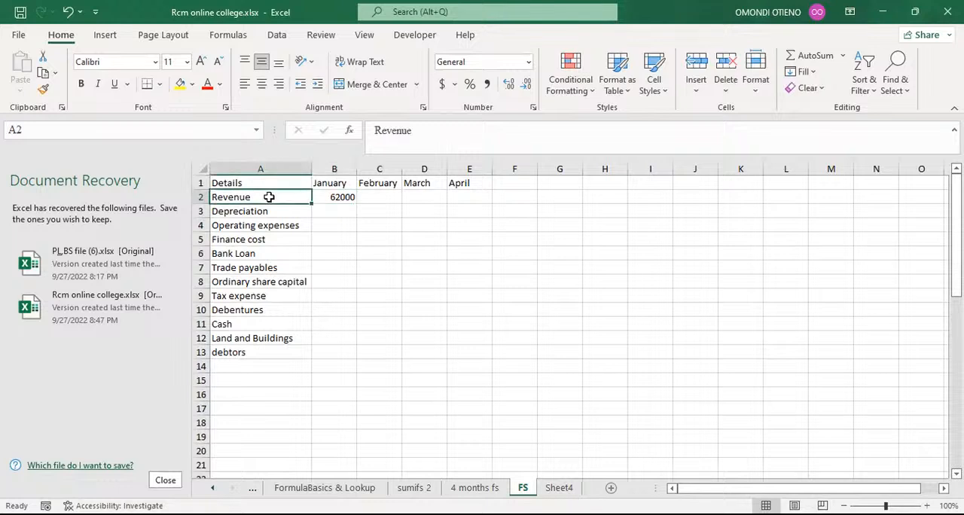
left_click(334, 184)
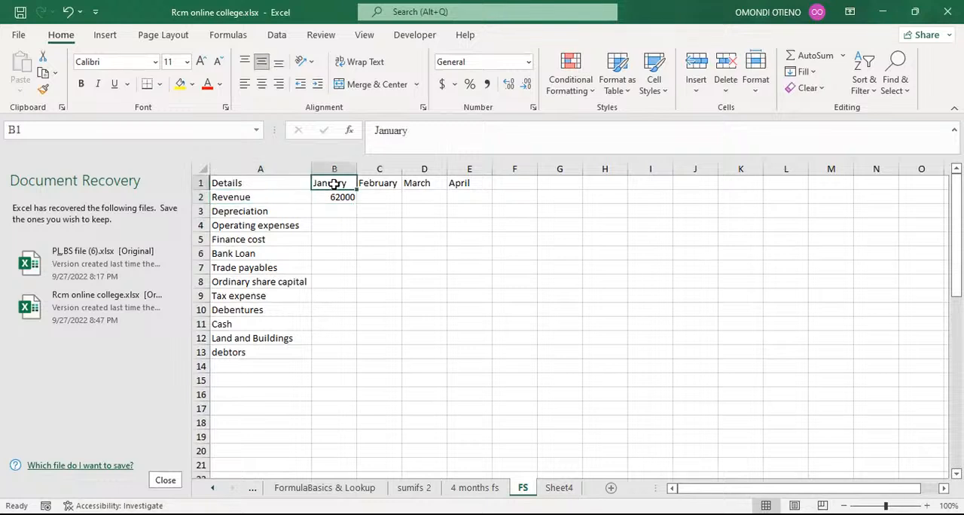
left_click(334, 196)
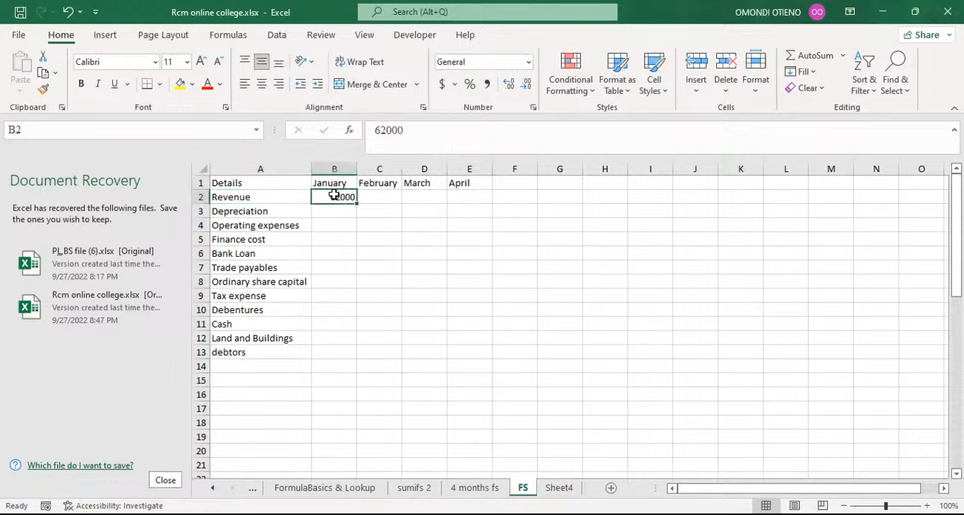
key("BackSpace")
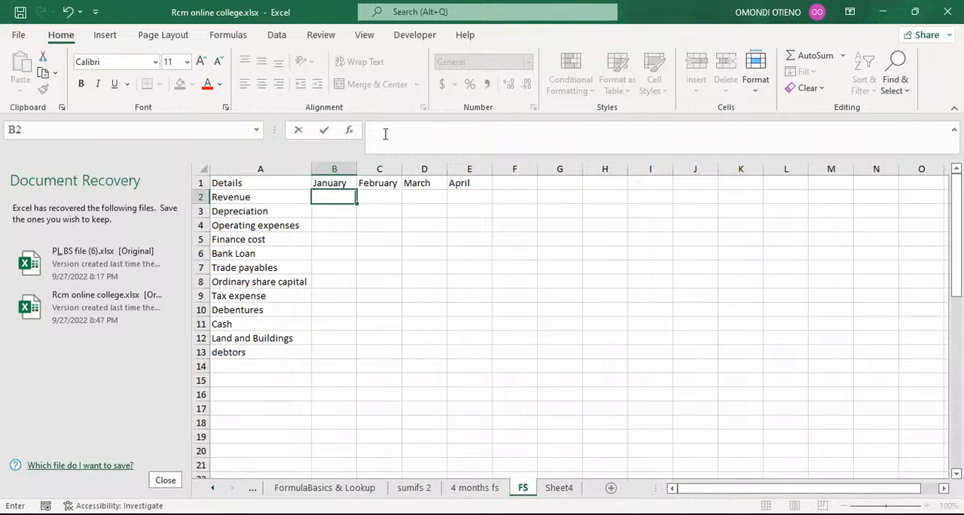
left_click(343, 248)
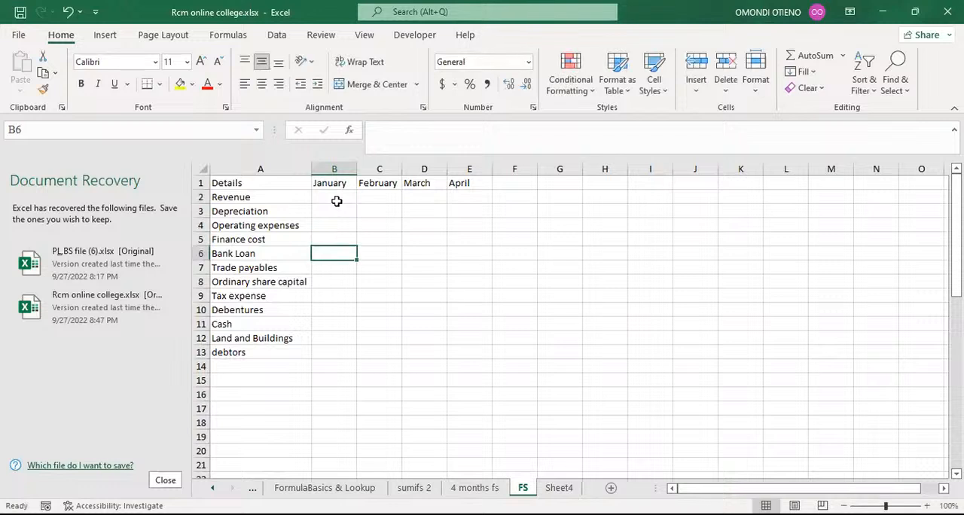
Step: Begin a SUMIFS formula in the January Revenue cell of the FS sheet
left_click(336, 199)
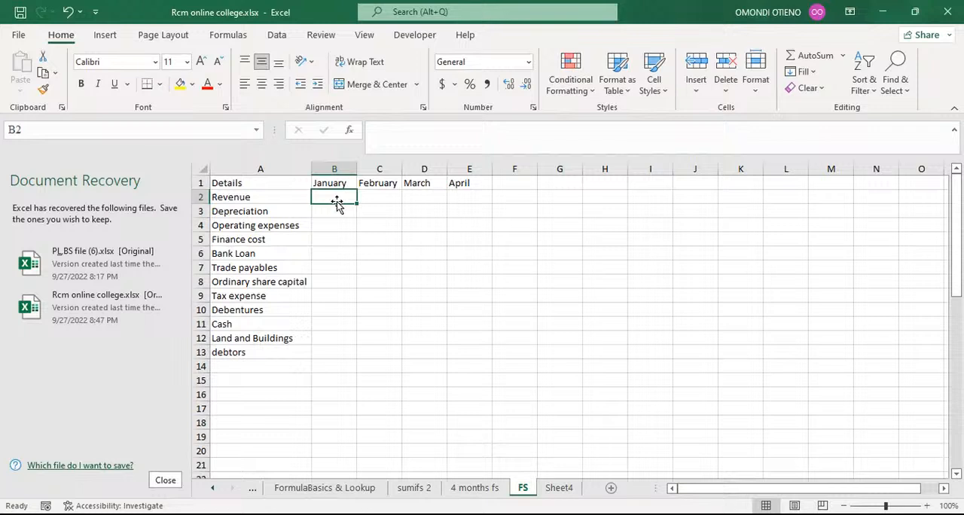
type("=")
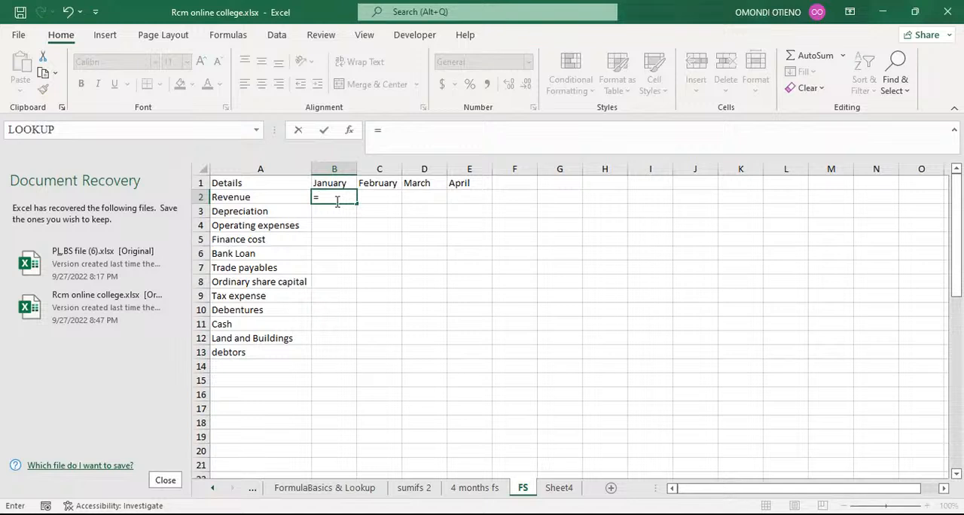
type("sum")
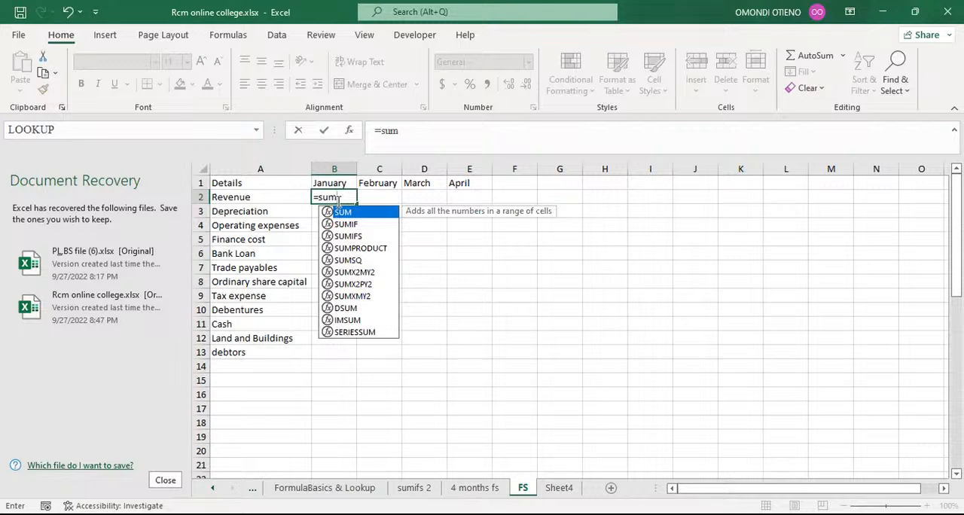
key("Down")
key("Down")
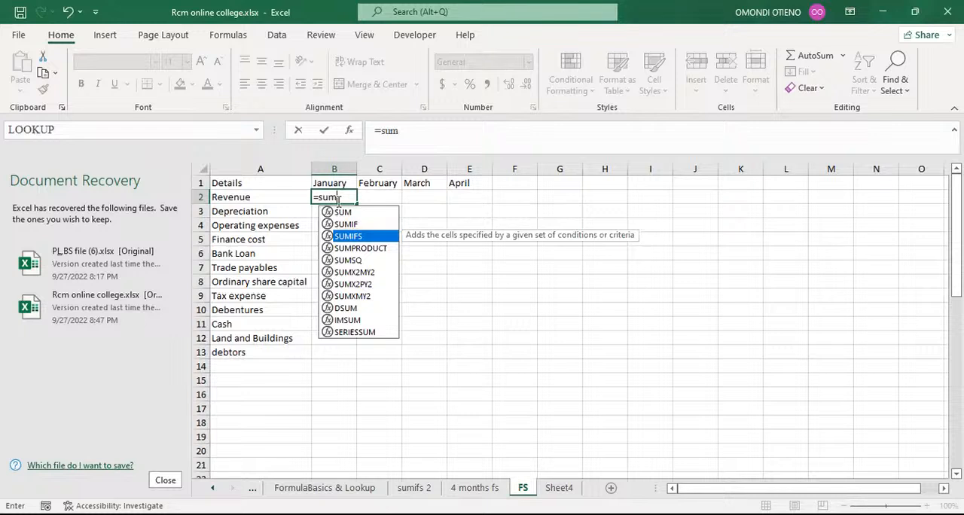
key("Tab")
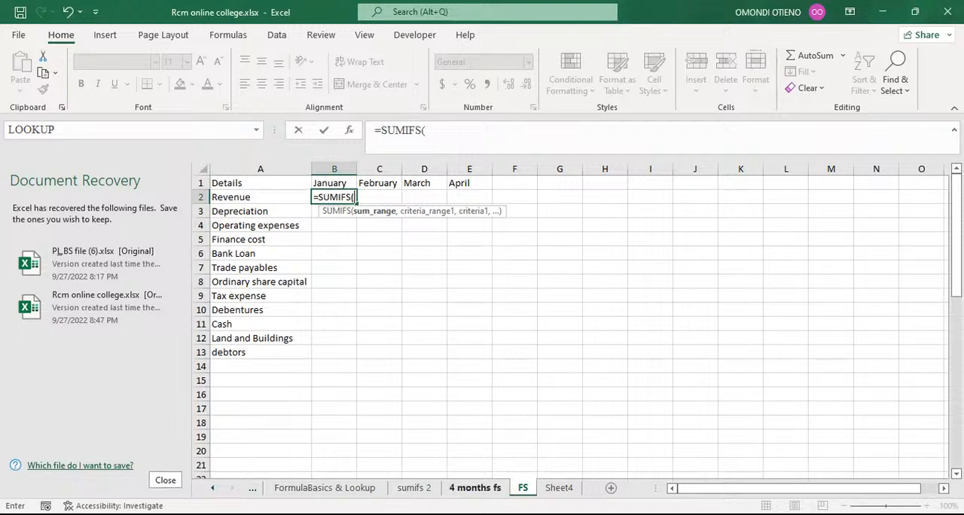
Step: Set the SUMIFS sum range to the absolute amount column $D$2:$D$49 on the 4 months fs sheet
left_click(474, 488)
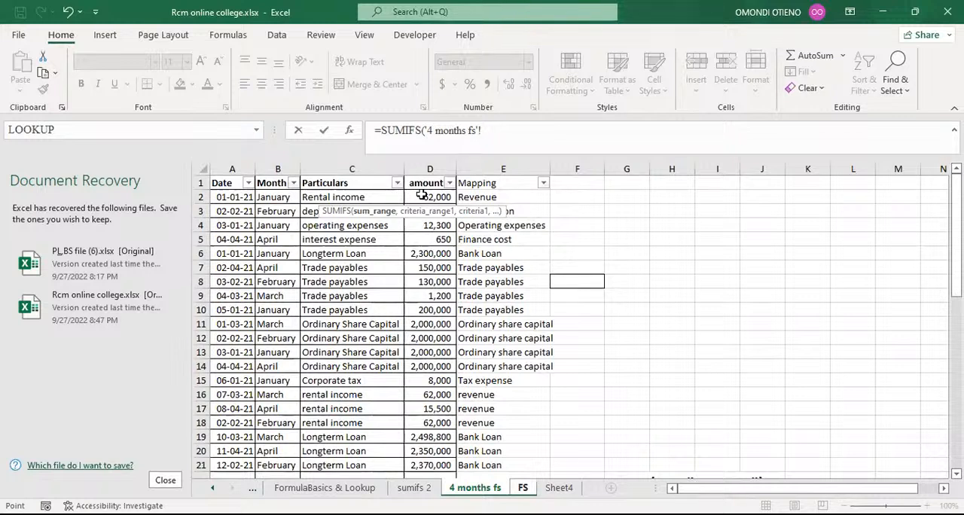
left_click(421, 195)
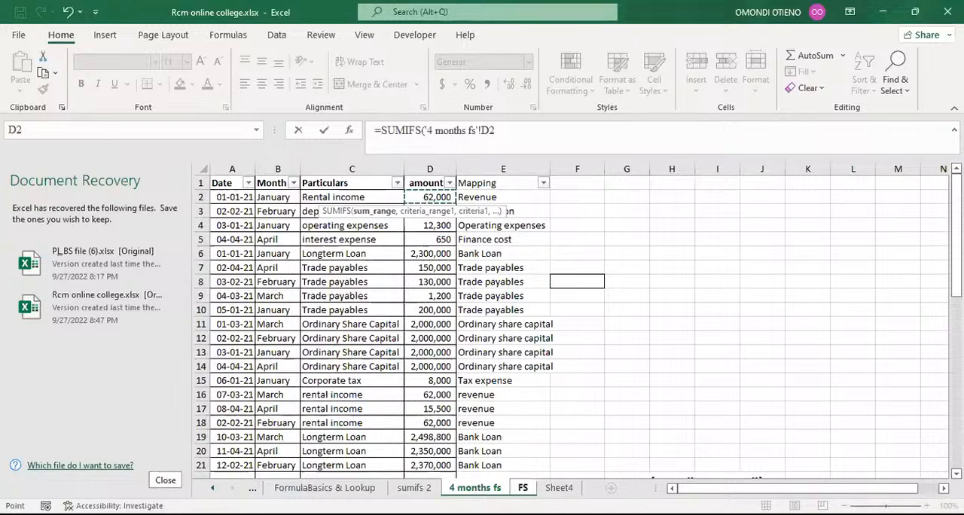
left_click_drag(417, 463, 431, 410)
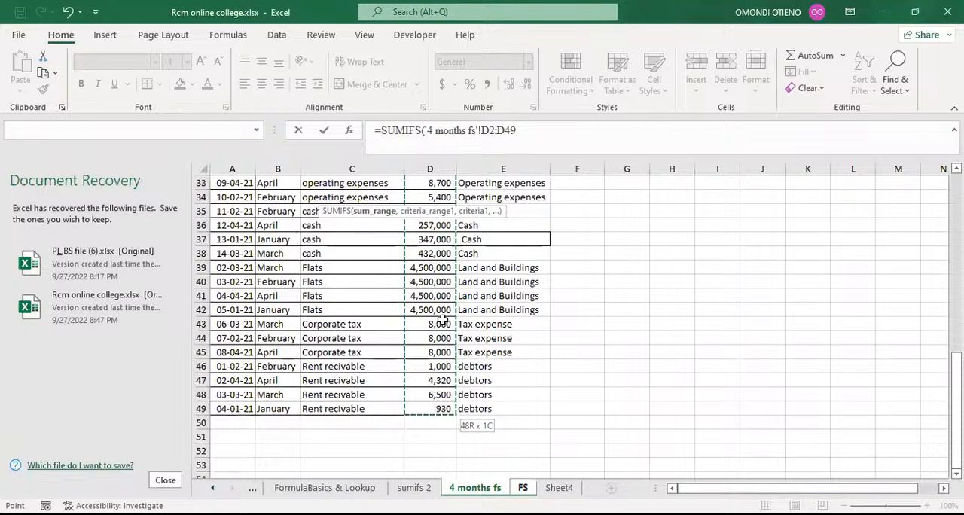
left_click_drag(451, 166, 446, 193)
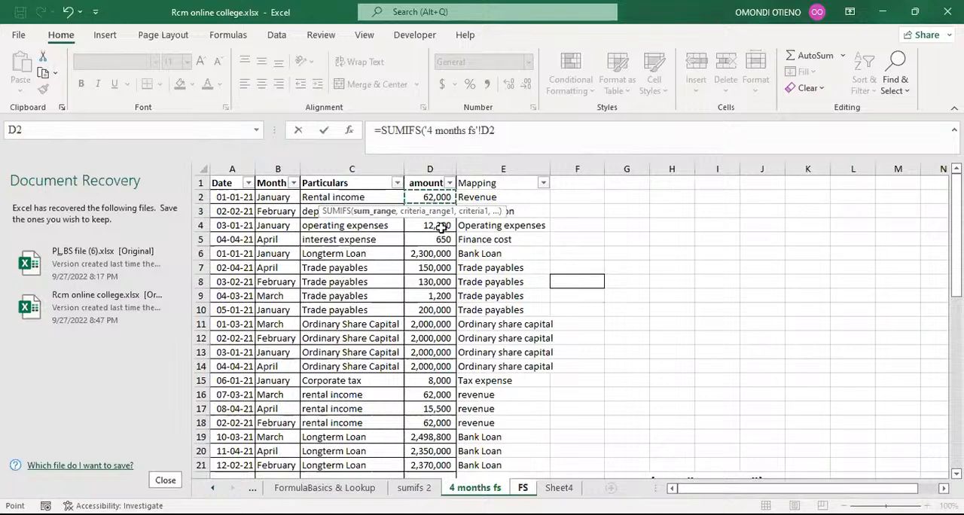
key("ctrl+shift+Down")
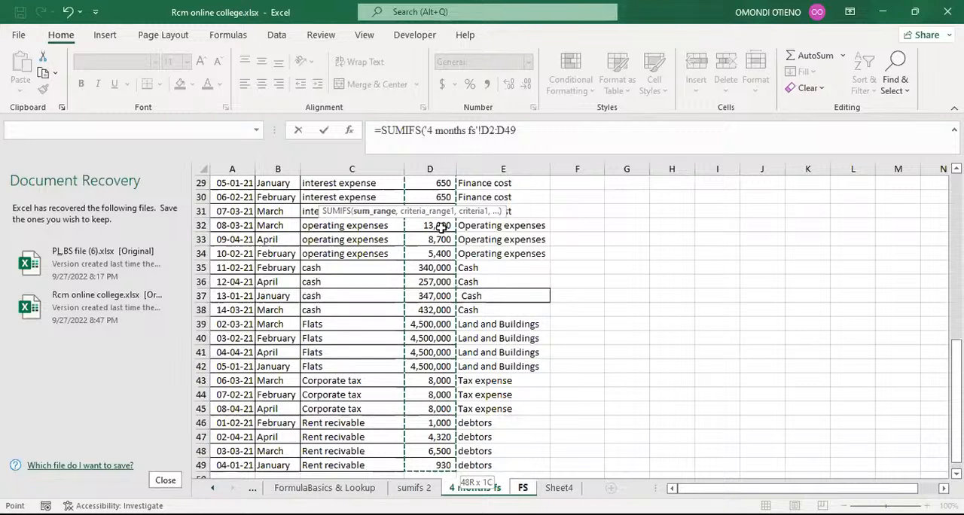
key("F4")
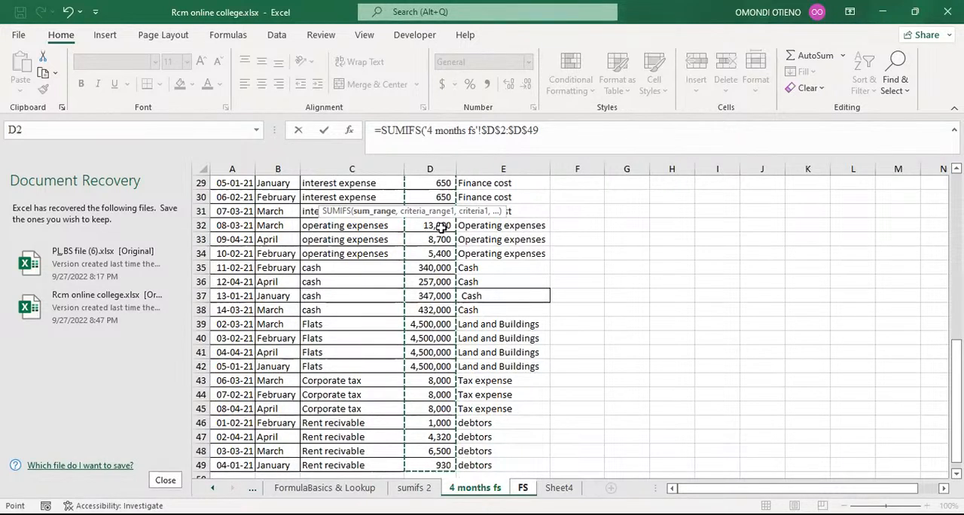
type(",")
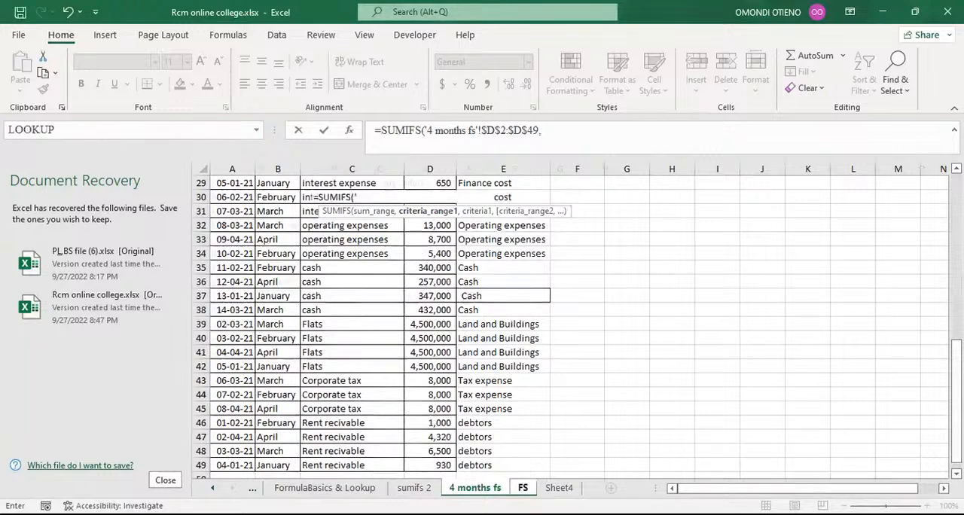
Step: Set the first criteria range to the absolute Mapping column $E$2:$E$49 on the 4 months fs sheet
left_click(523, 487)
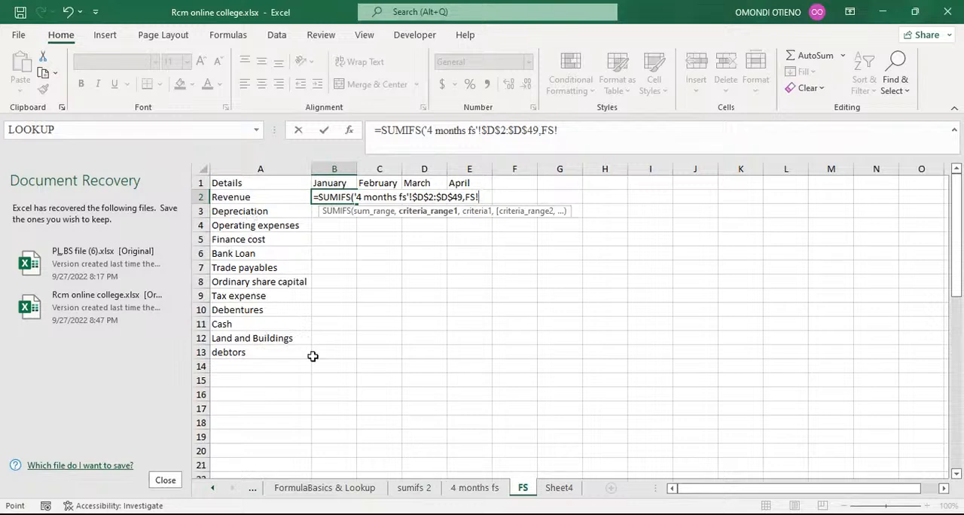
left_click(474, 487)
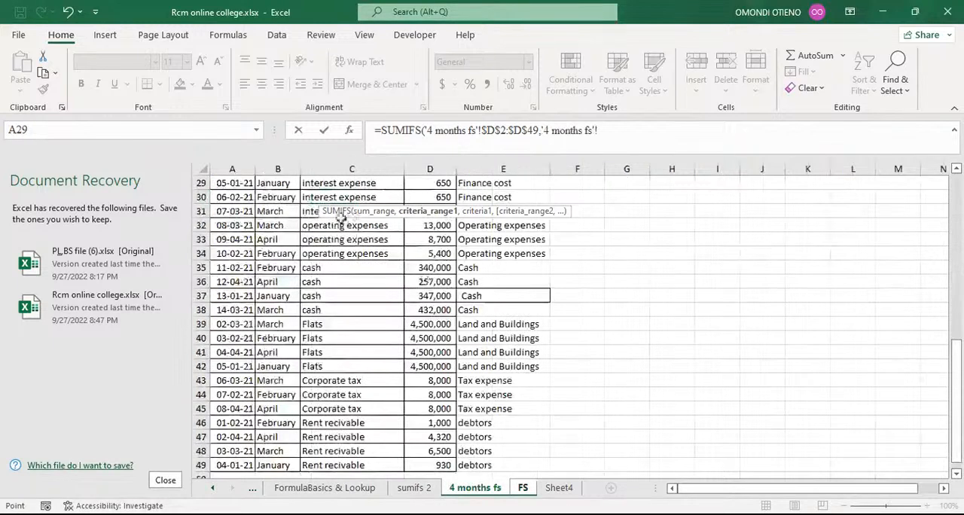
scroll(414, 285, "up", 9)
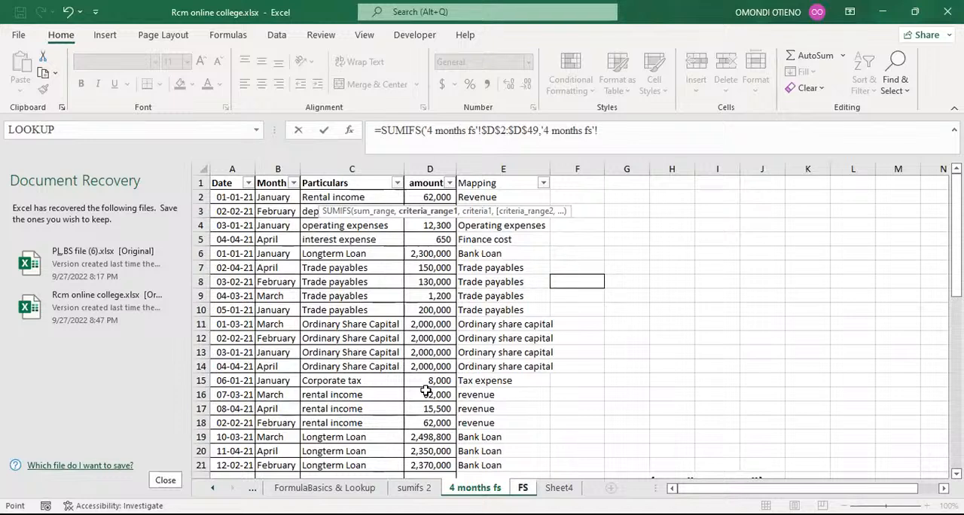
left_click(523, 487)
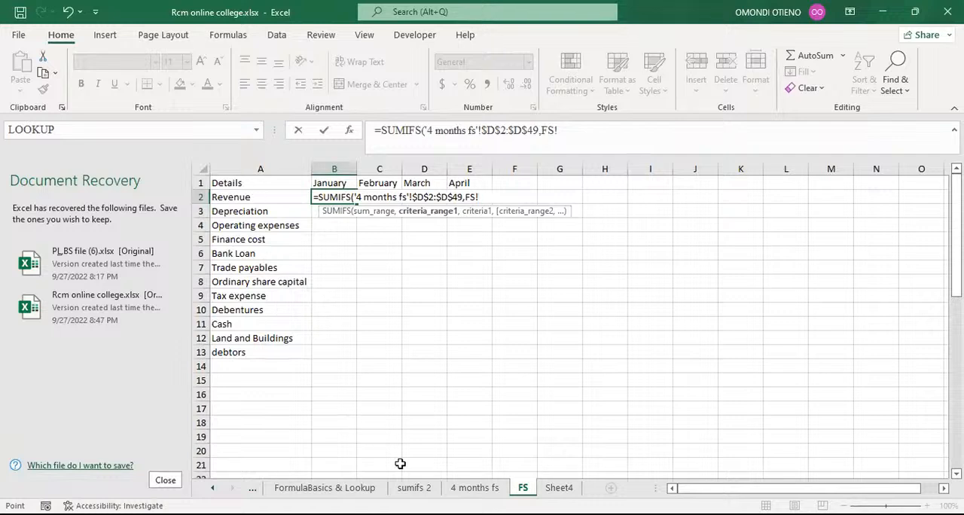
left_click(475, 488)
left_click(469, 490)
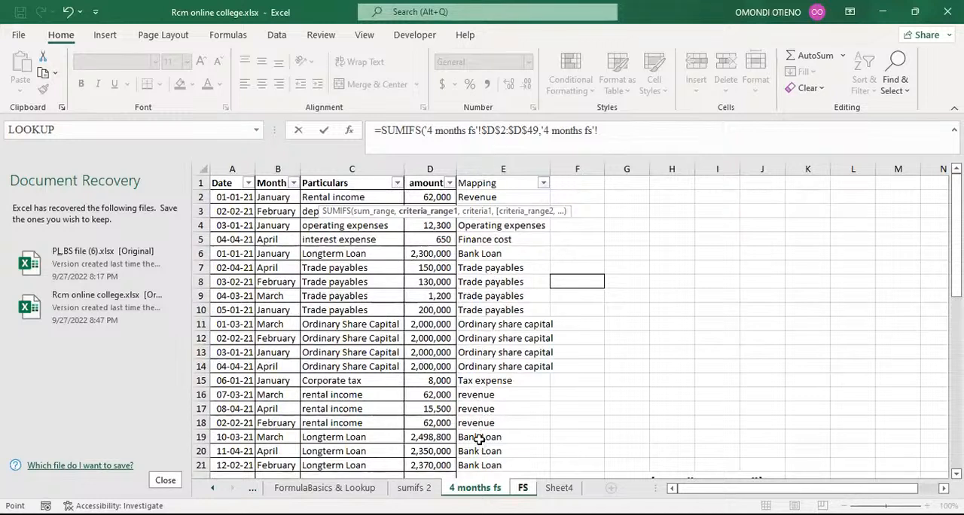
left_click(494, 196)
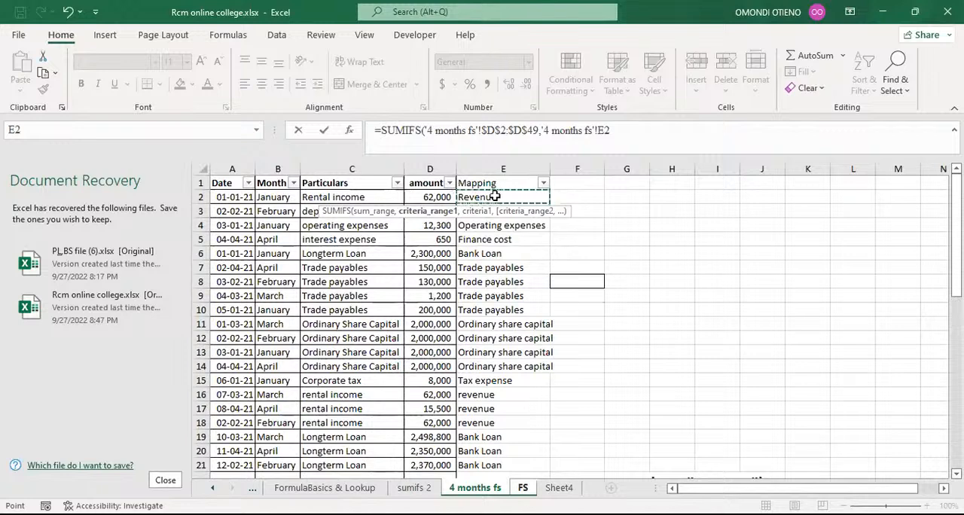
key("ctrl+shift+Down")
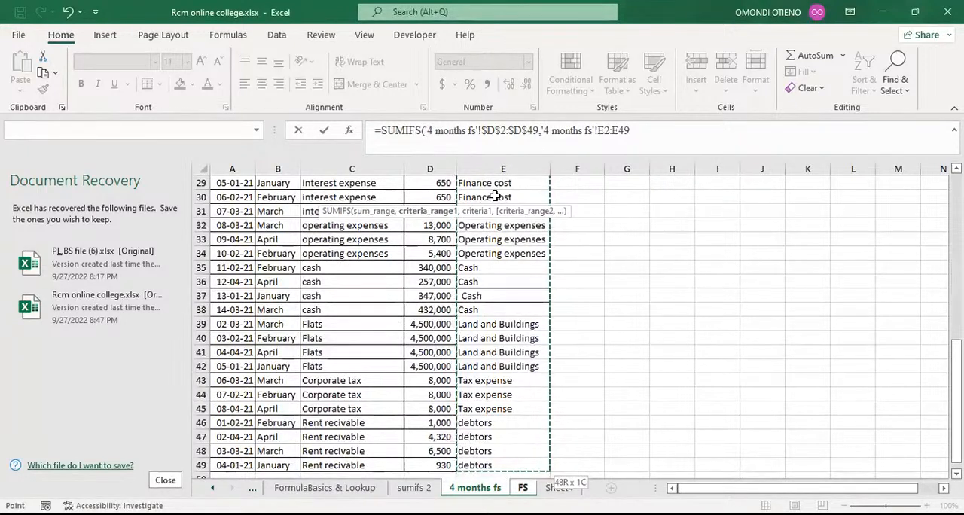
key("F4")
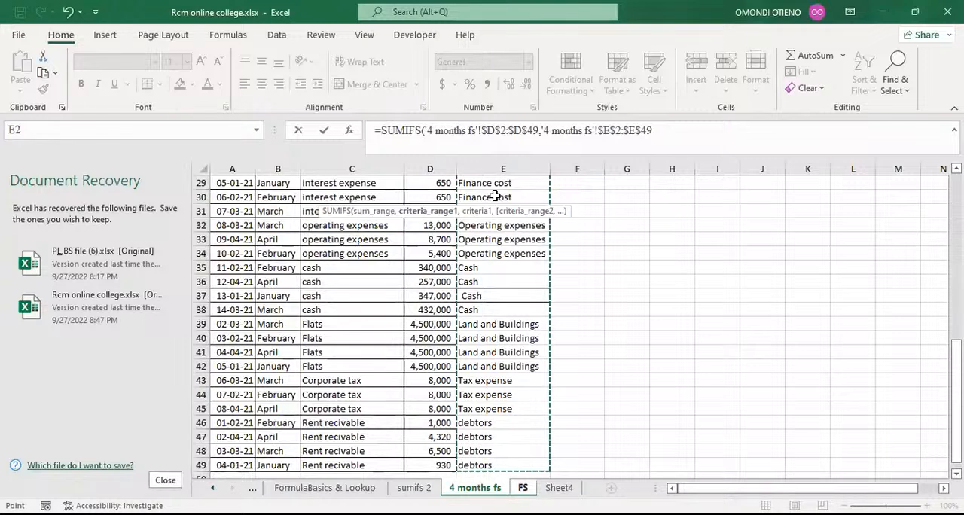
type(",")
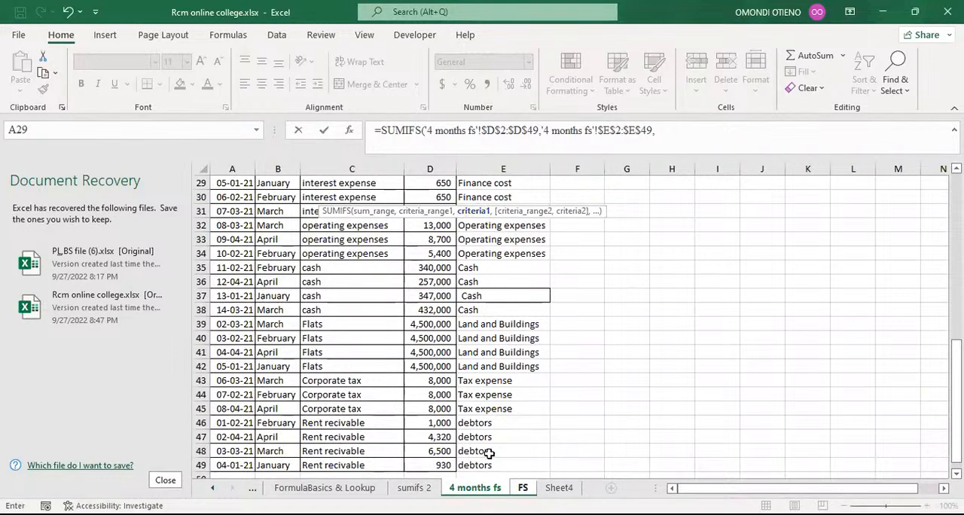
Step: Set the first criteria to the Revenue label in A2 of the FS sheet, locking its column as FS!$A2
left_click(523, 488)
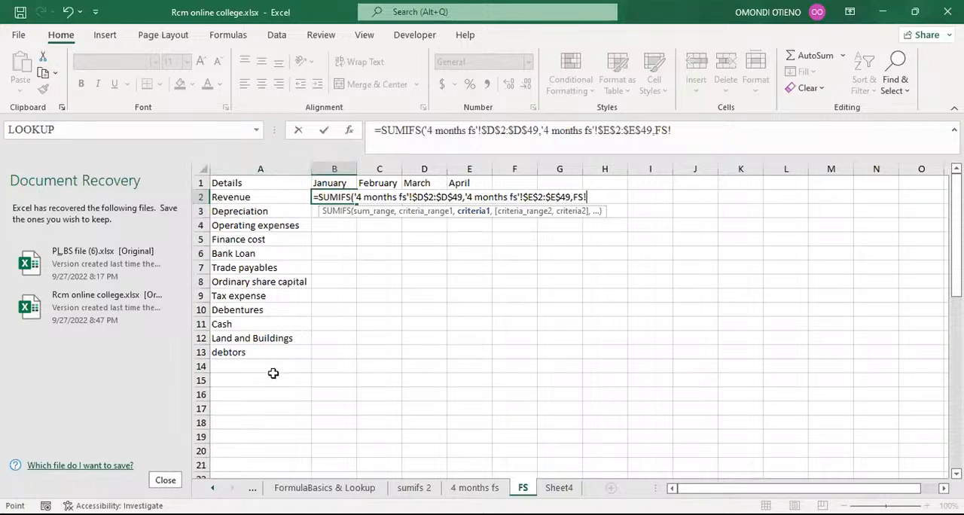
left_click(246, 197)
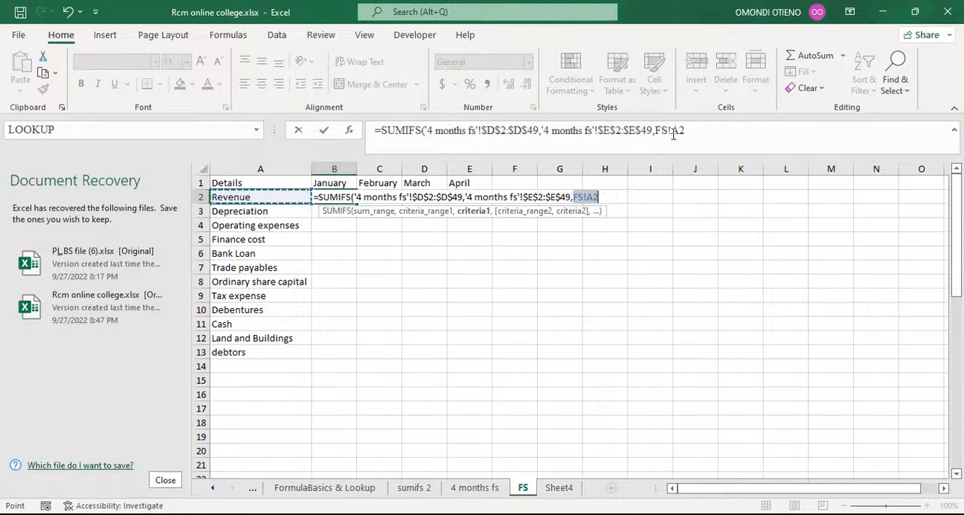
left_click(671, 135)
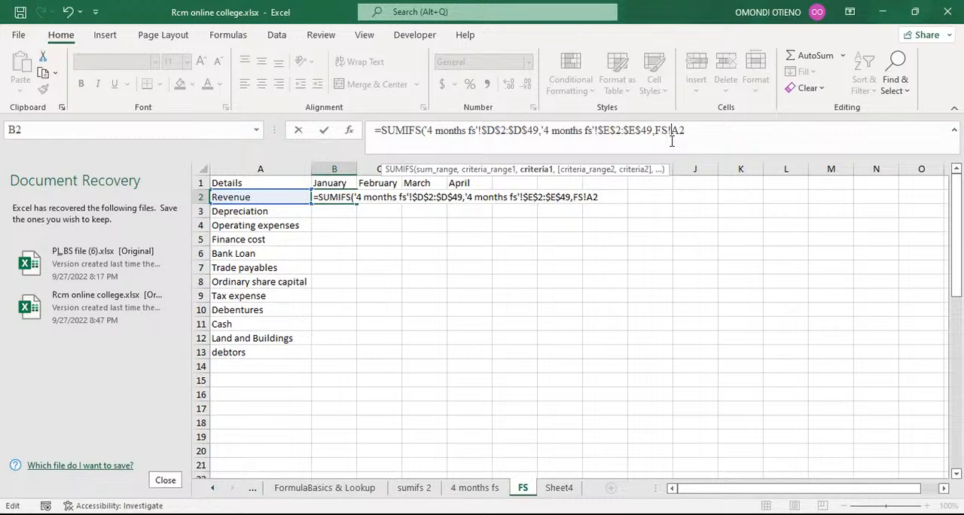
type("$A2")
type(",")
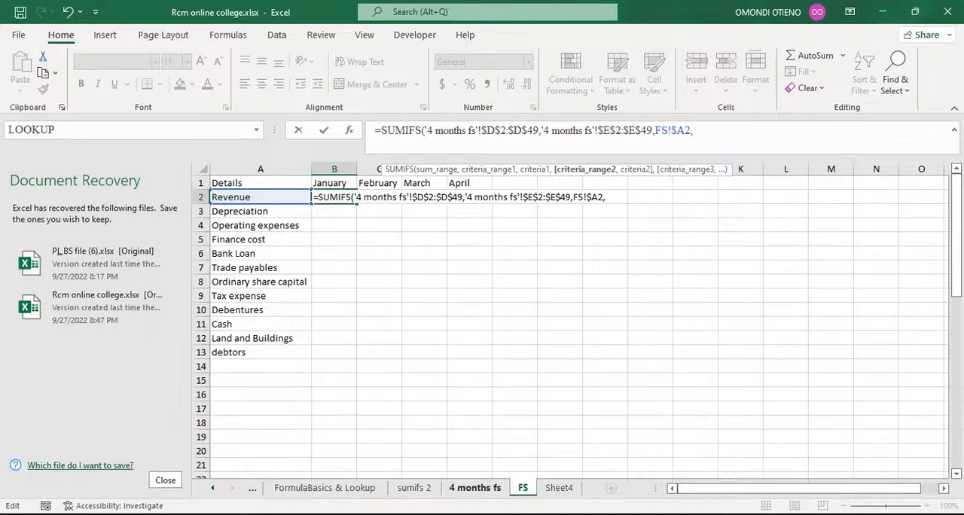
Step: Set the second criteria range to the absolute Month column $B$2:$B$49 on the 4 months fs sheet
left_click(474, 488)
scroll(313, 265, "up", 6)
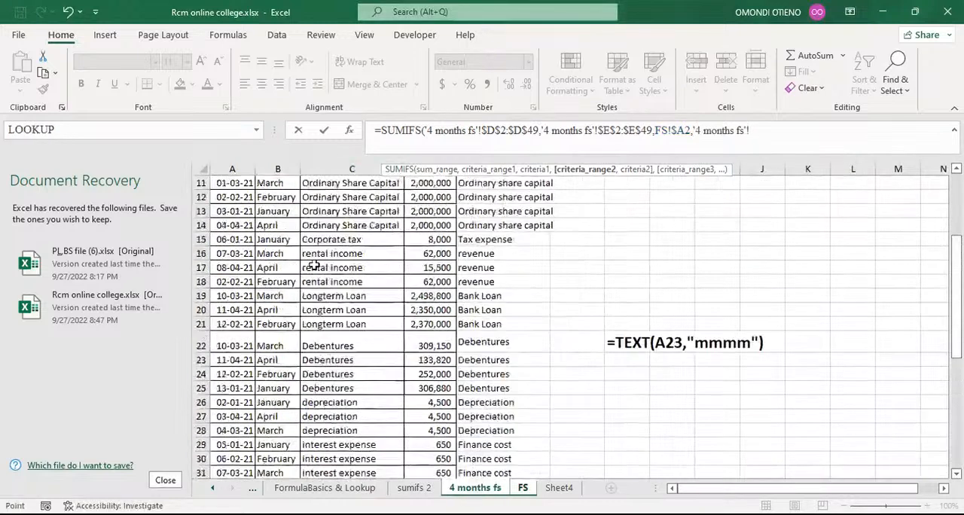
scroll(313, 265, "up", 4)
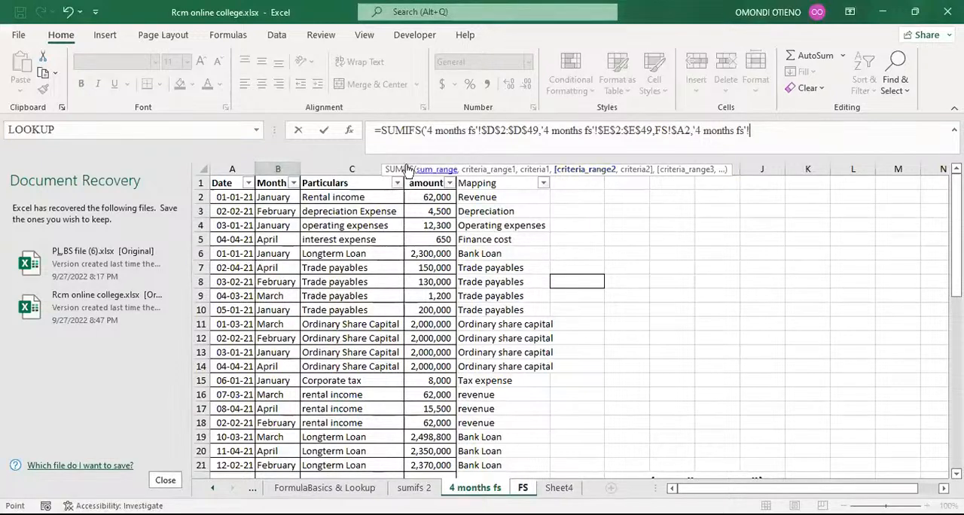
left_click(271, 198)
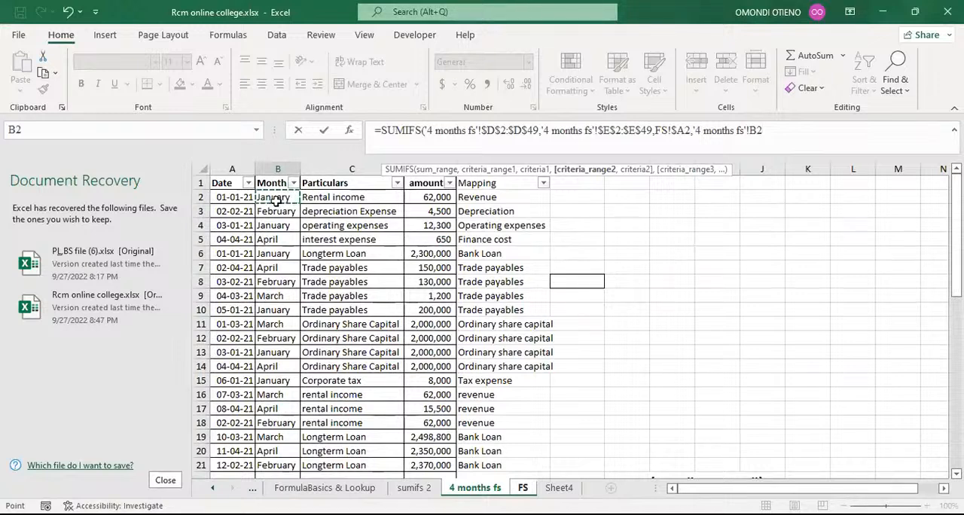
key("ctrl+shift+Down")
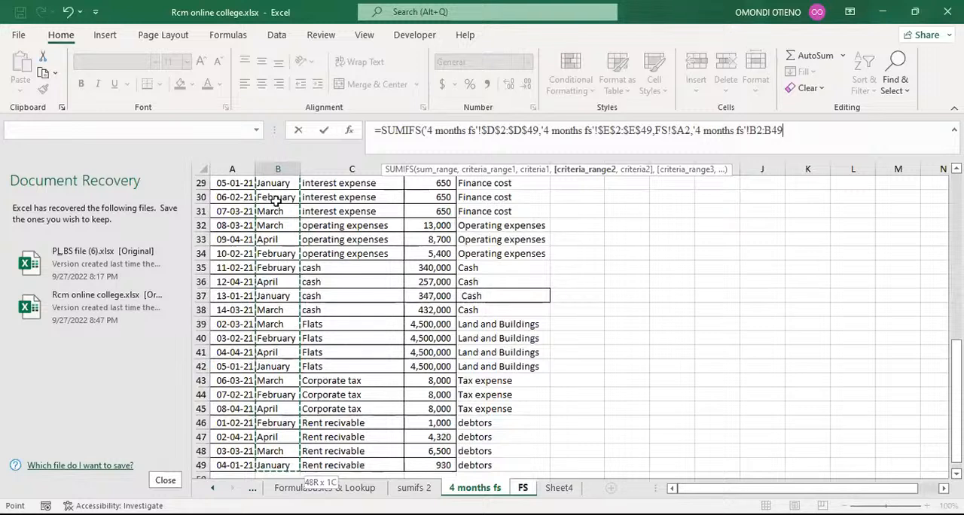
key("F4")
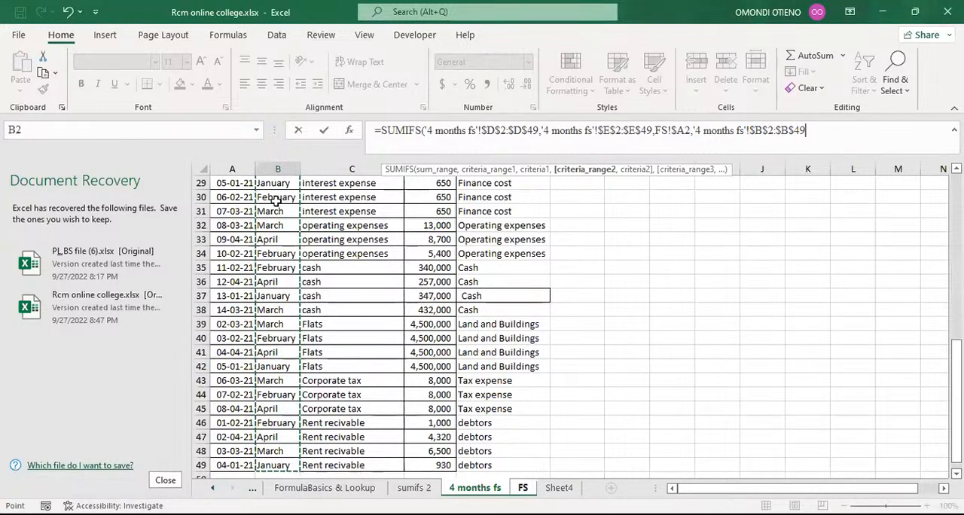
type(",")
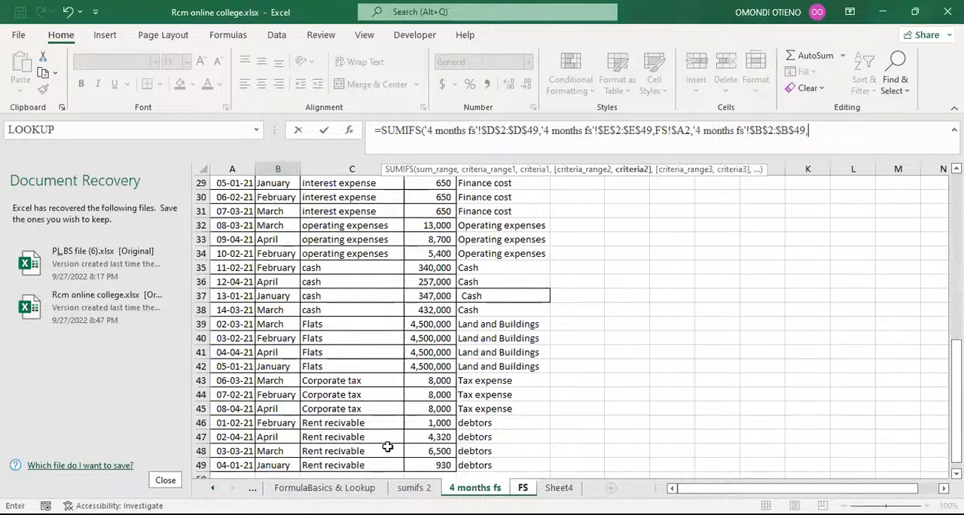
Step: Set the second criteria to the January header with a locked row, FS!B$1, and close the SUMIFS formula
left_click(523, 488)
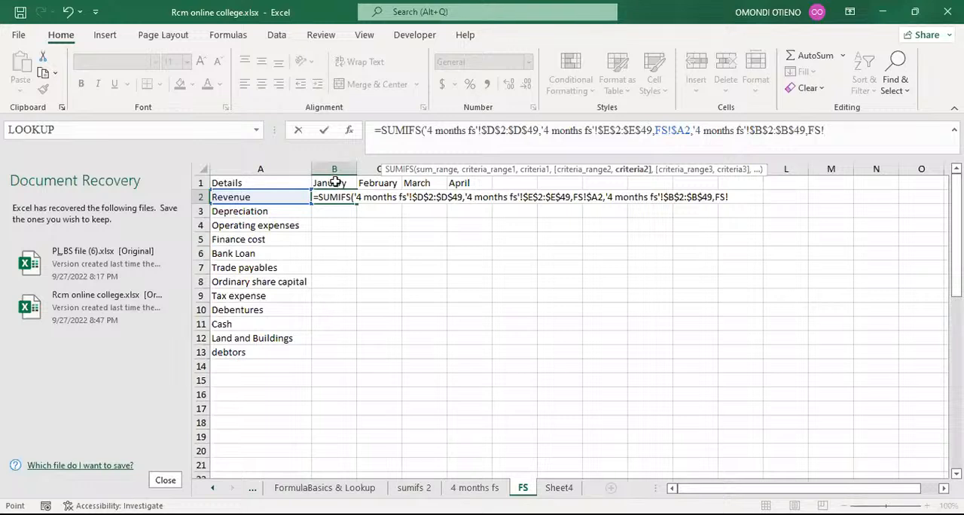
left_click(336, 183)
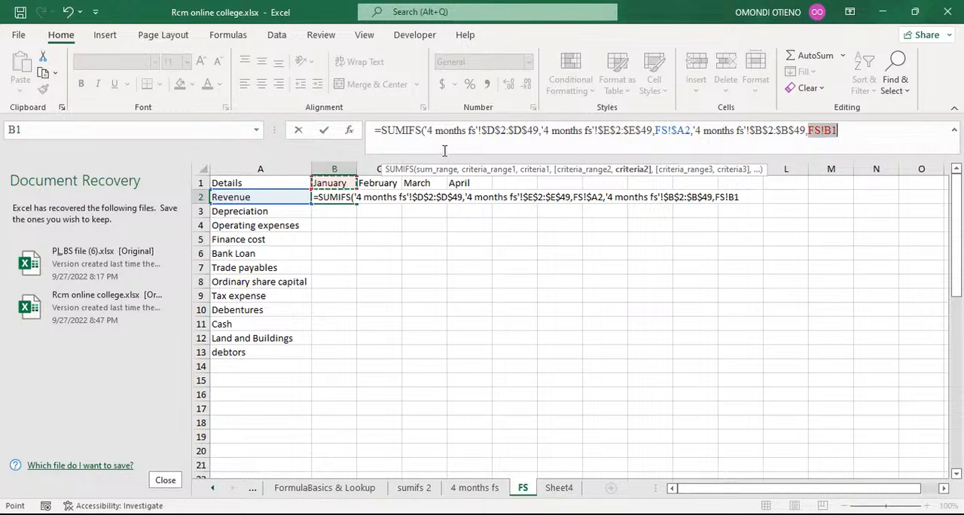
left_click(735, 197)
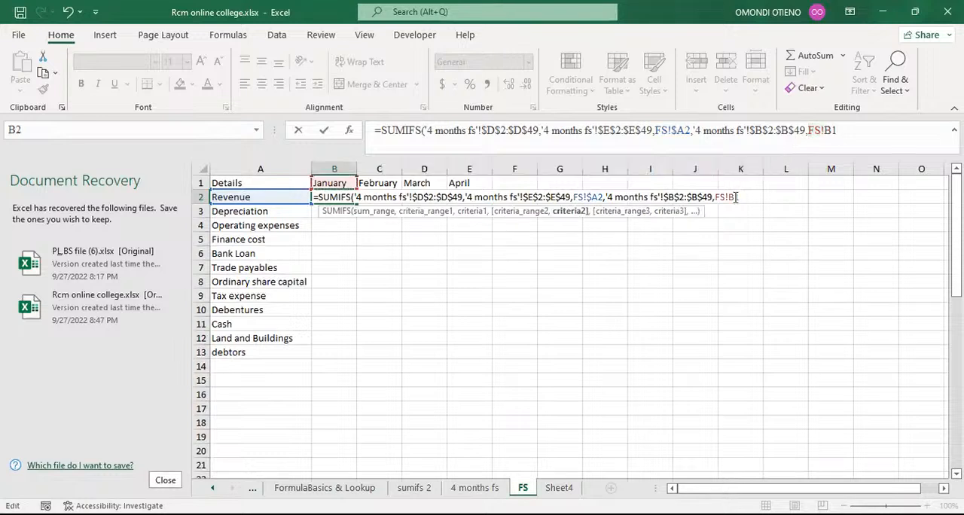
key("F4")
left_click(859, 134)
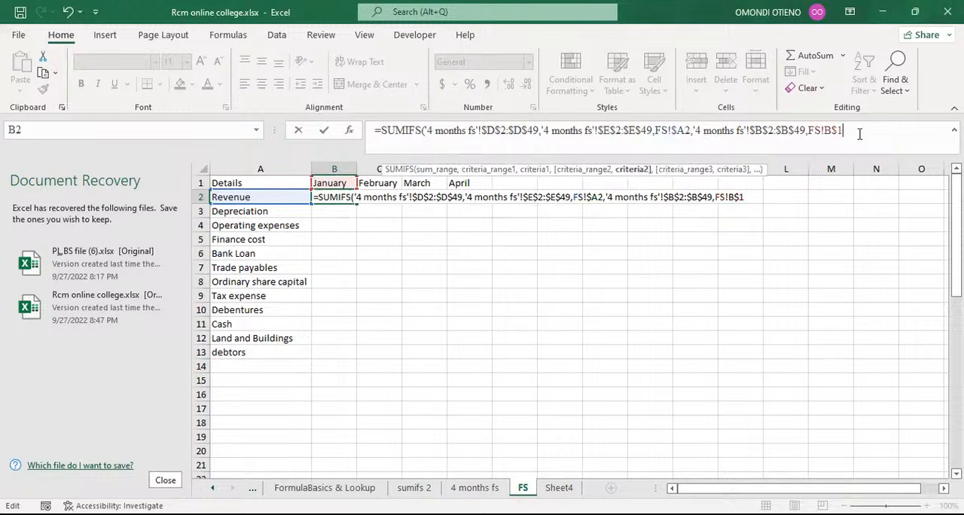
type(")")
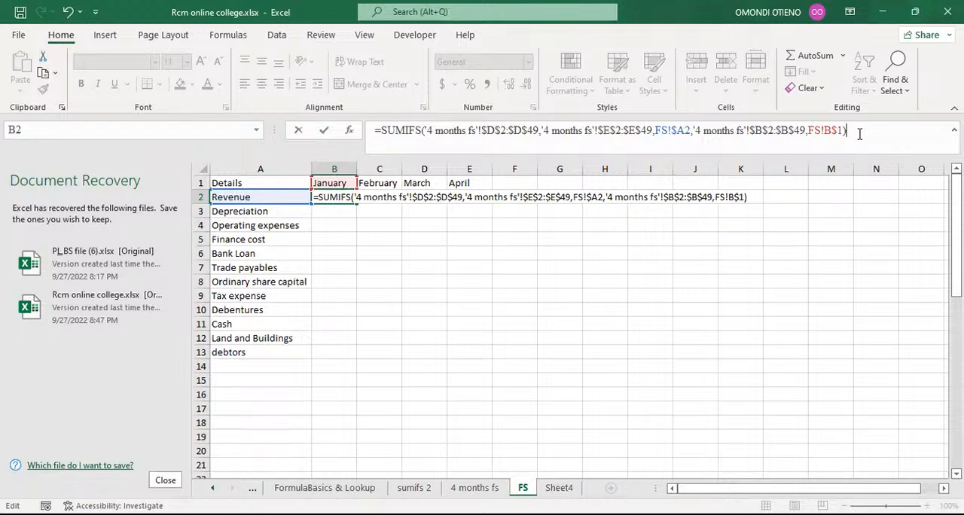
key("Return")
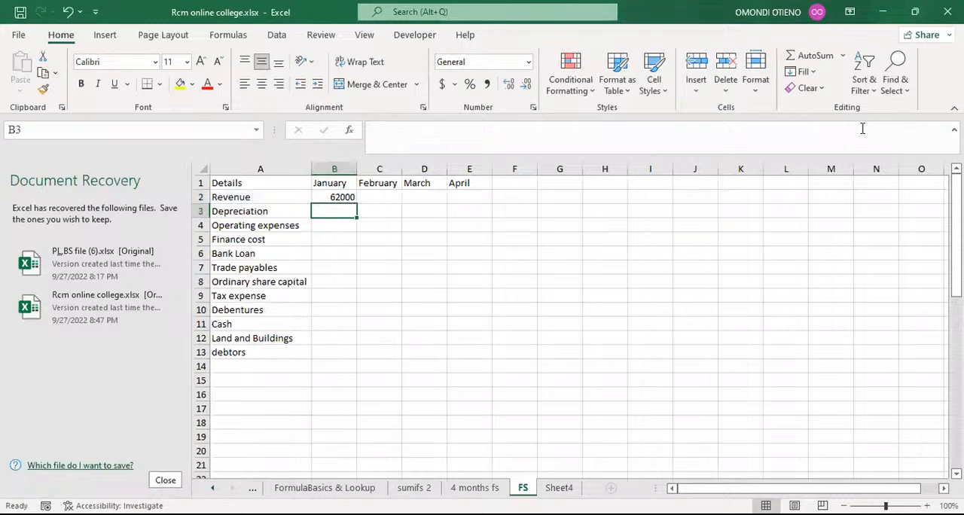
Step: Fill the SUMIFS formula across to the April column and down through the debtors row
left_click(340, 196)
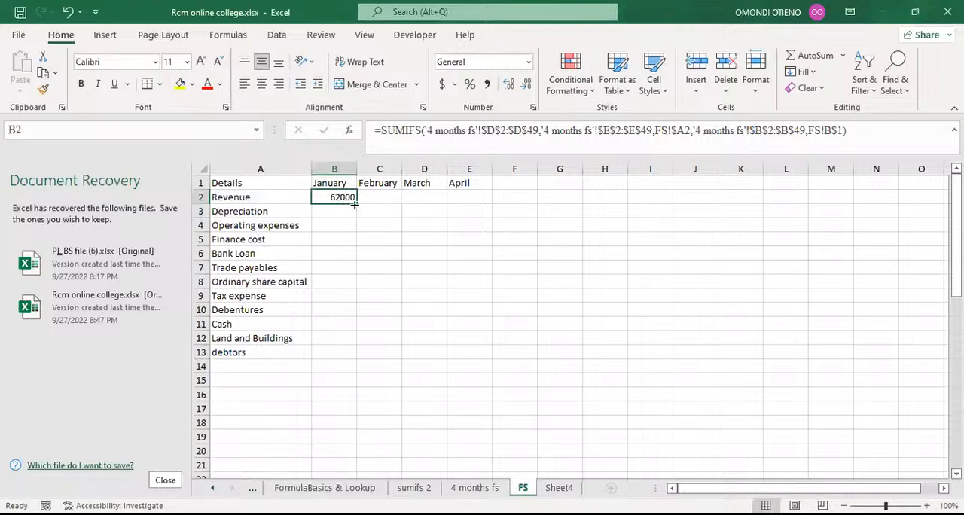
left_click_drag(356, 204, 468, 200)
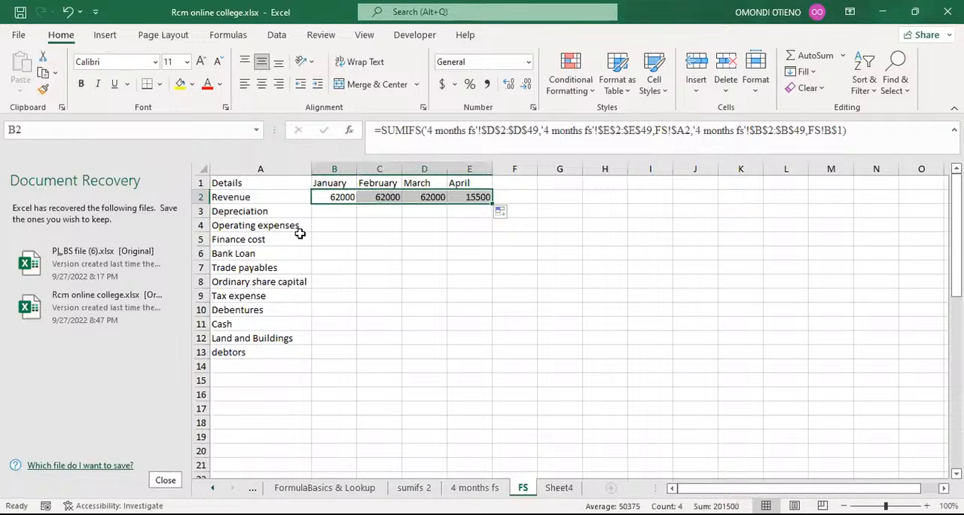
double_click(492, 201)
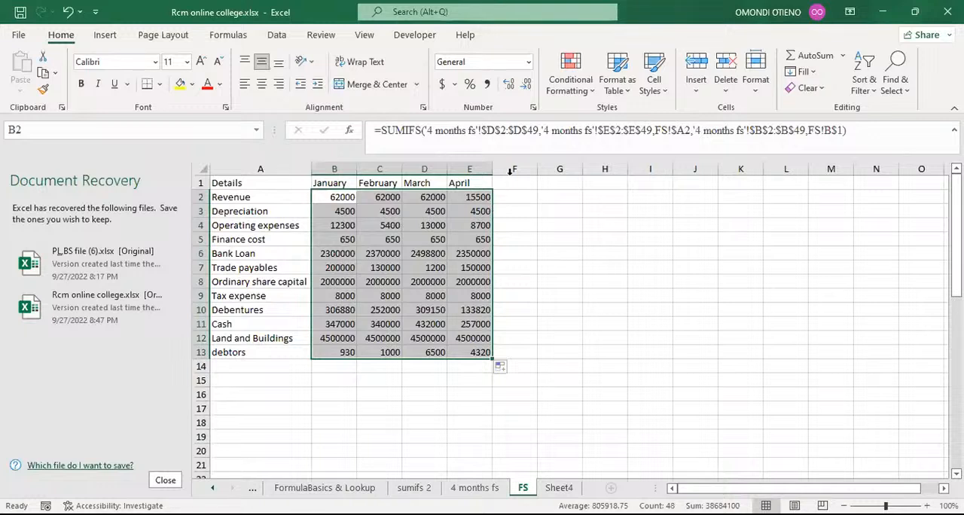
Step: Rename the April column header to Apr
left_click(333, 182)
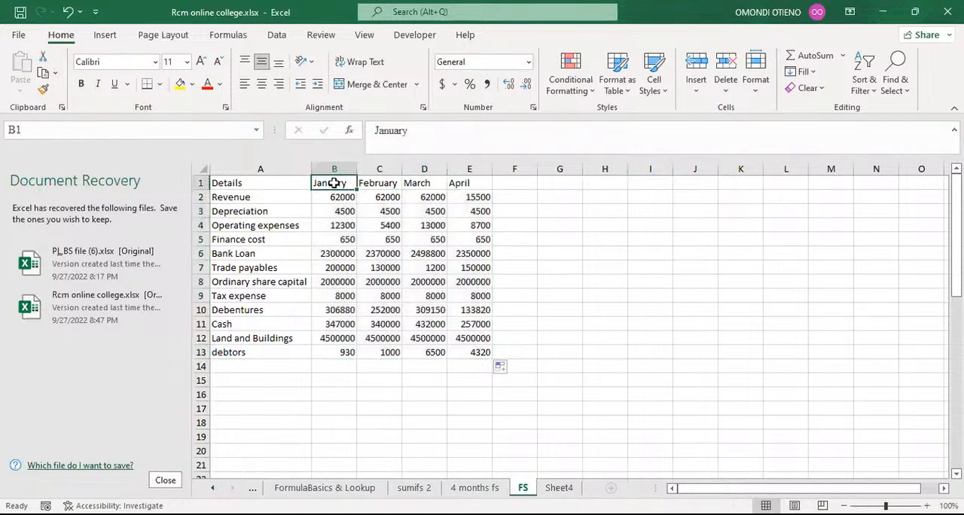
left_click(235, 200)
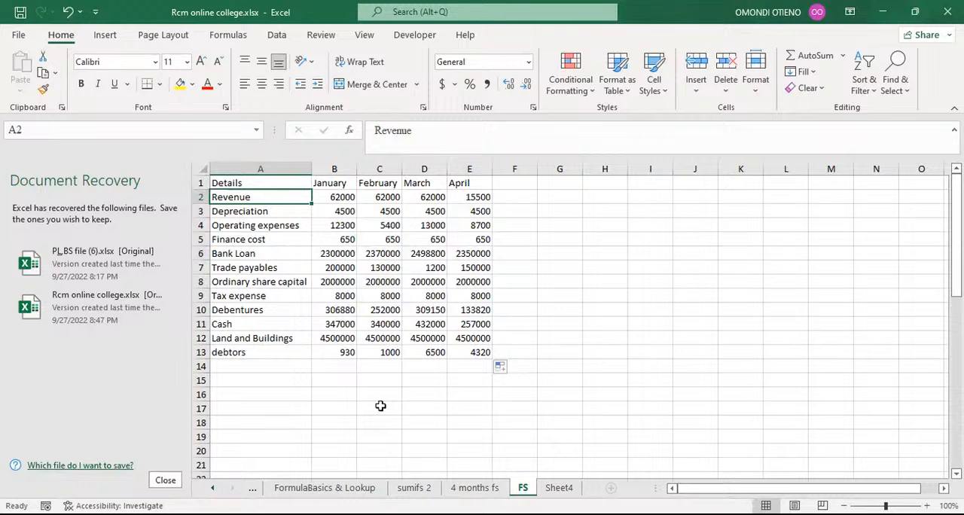
left_click(469, 183)
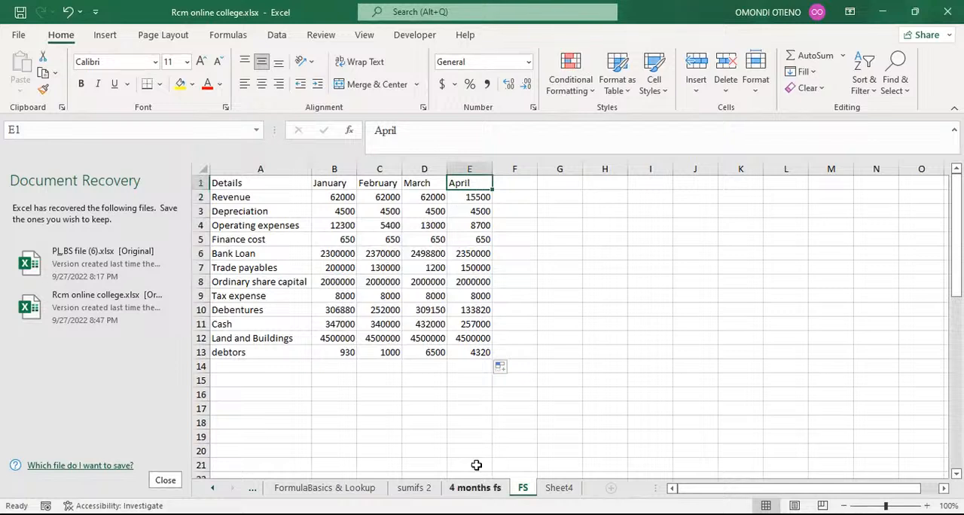
left_click(410, 131)
key("BackSpace")
key("BackSpace")
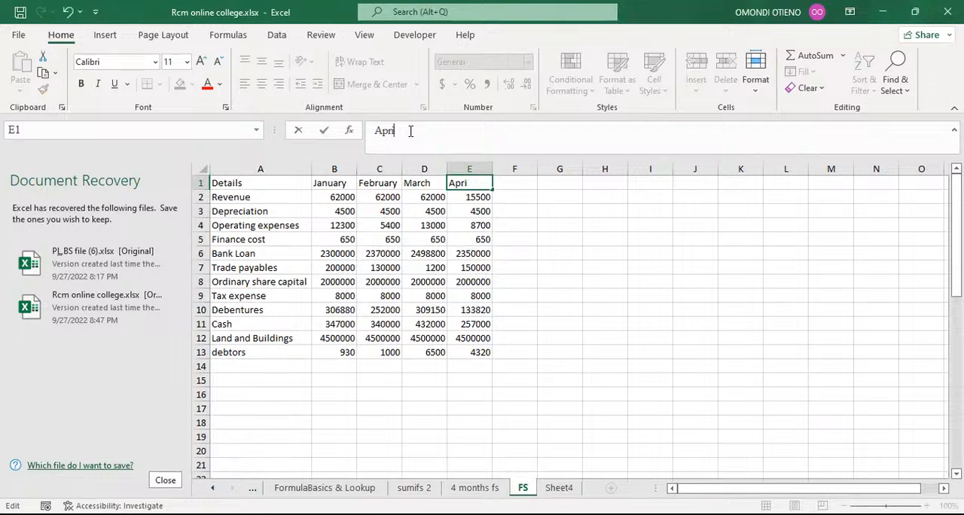
key("Return")
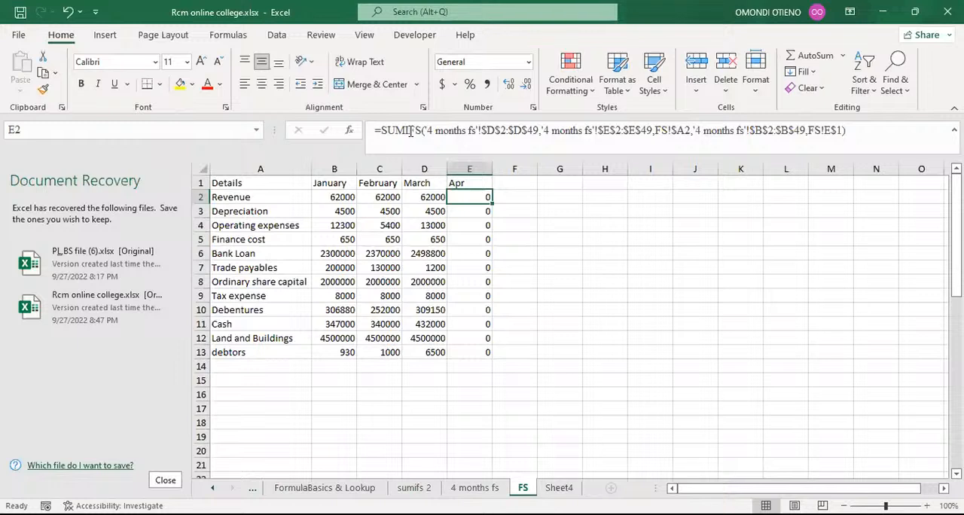
Step: Change the month formula in B33 on the 4 months fs sheet to use the "mmm" format
left_click(468, 183)
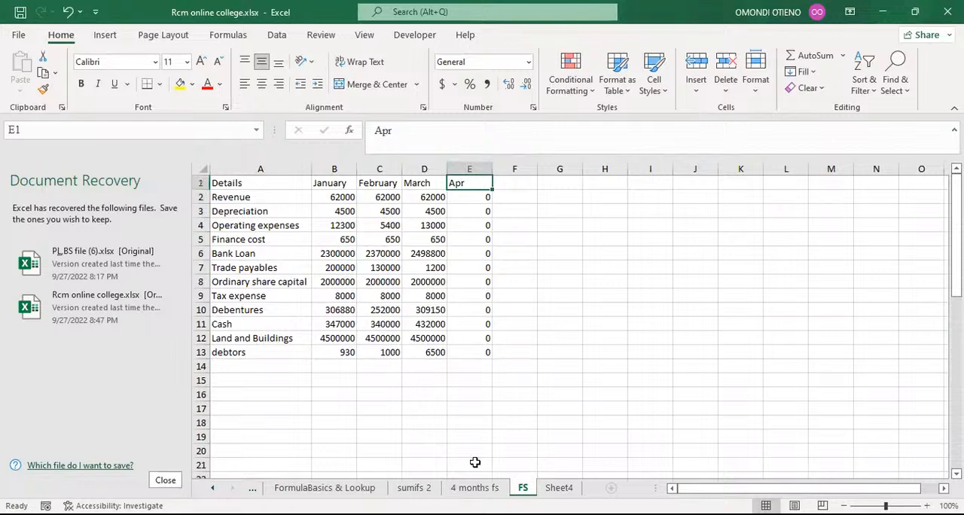
left_click(475, 488)
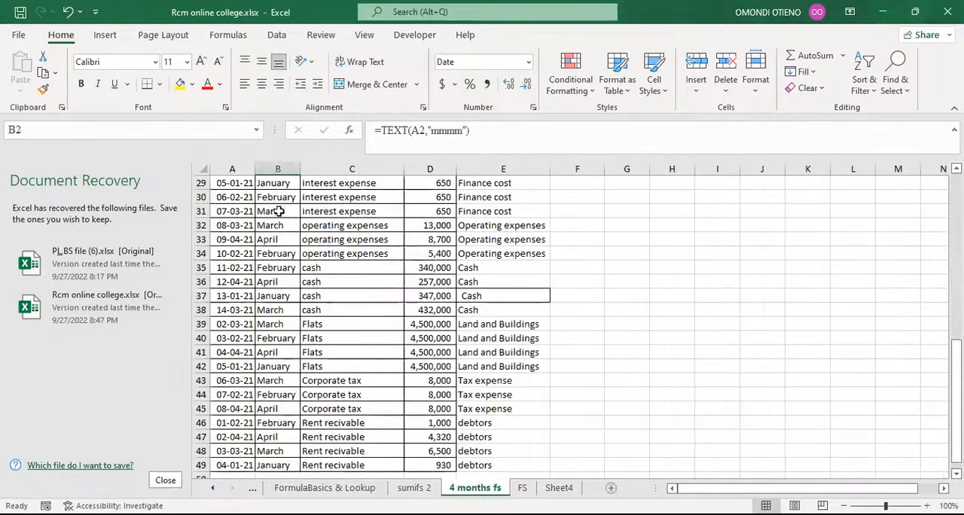
left_click(273, 239)
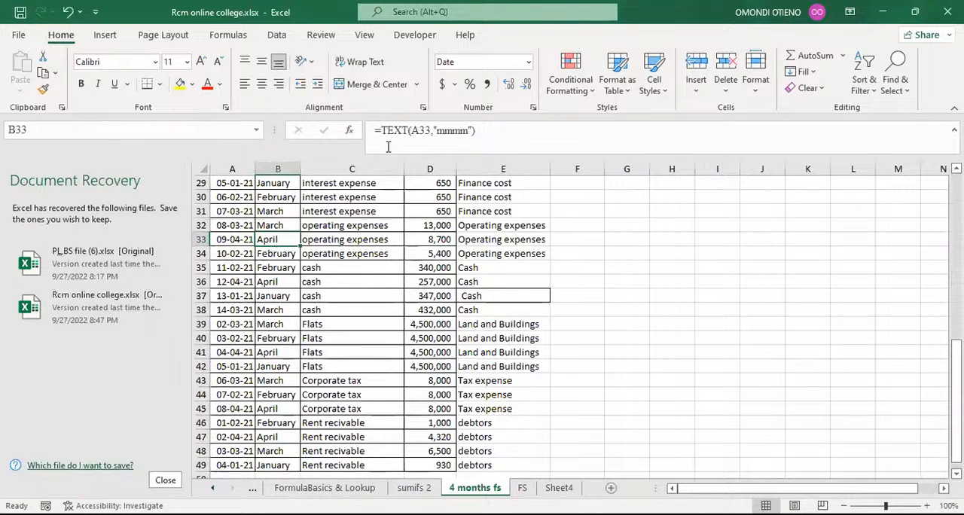
left_click(456, 134)
left_click(456, 135)
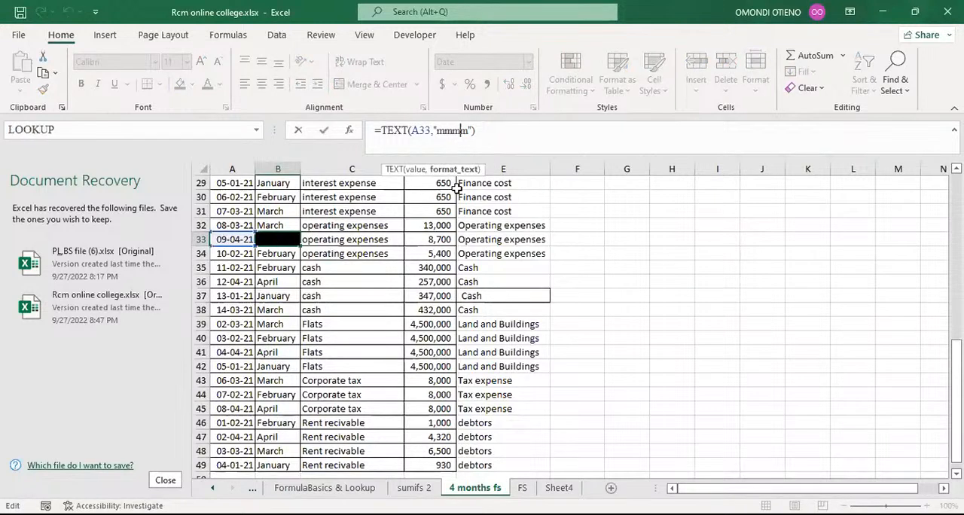
key("BackSpace")
key("Return")
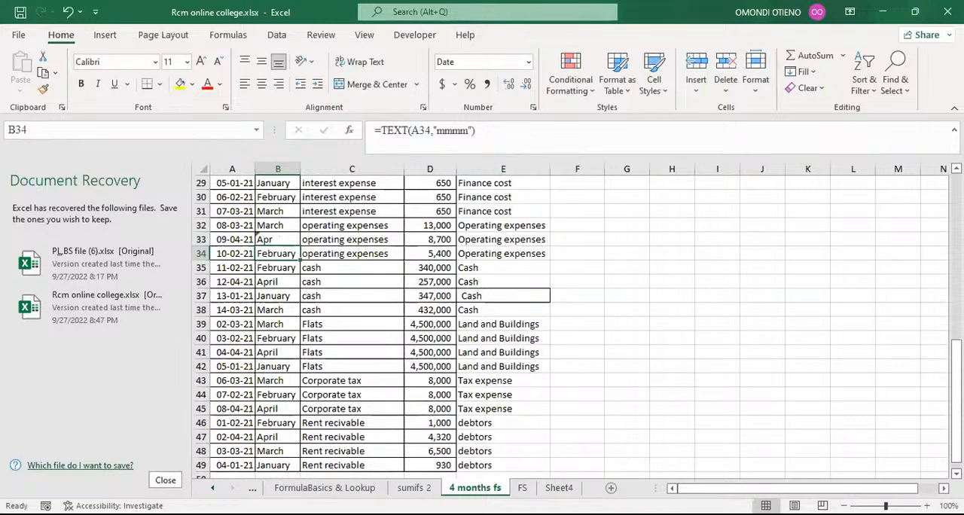
Step: Check the Operating expenses amount and header in the Apr column of the FS sheet
left_click(522, 487)
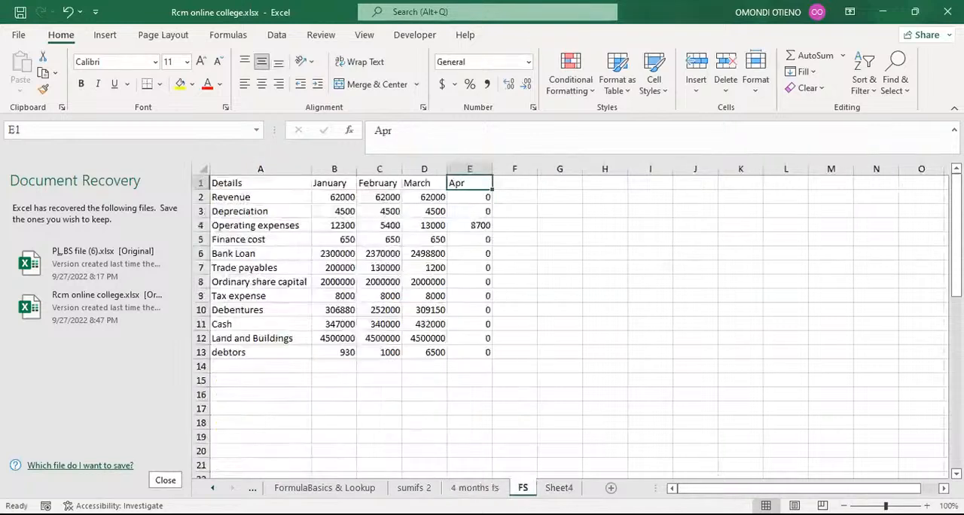
left_click(473, 226)
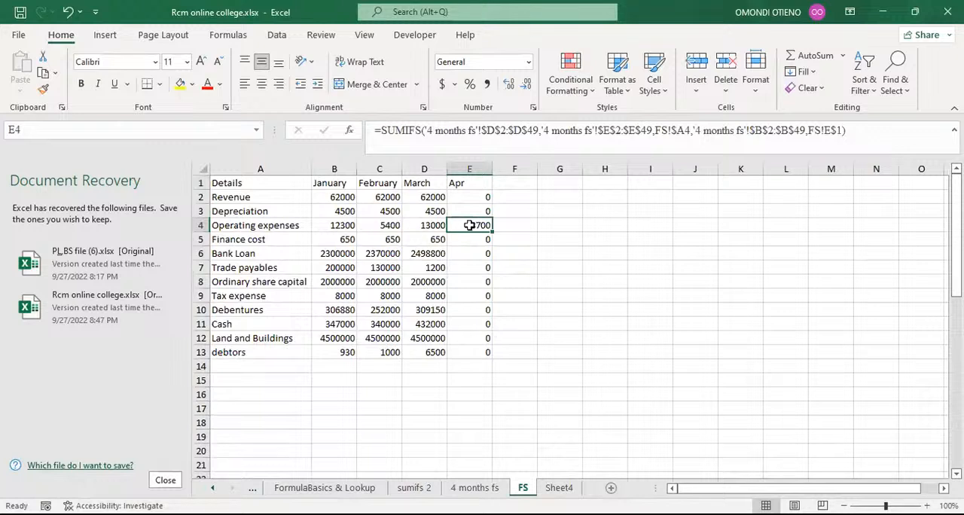
left_click(464, 184)
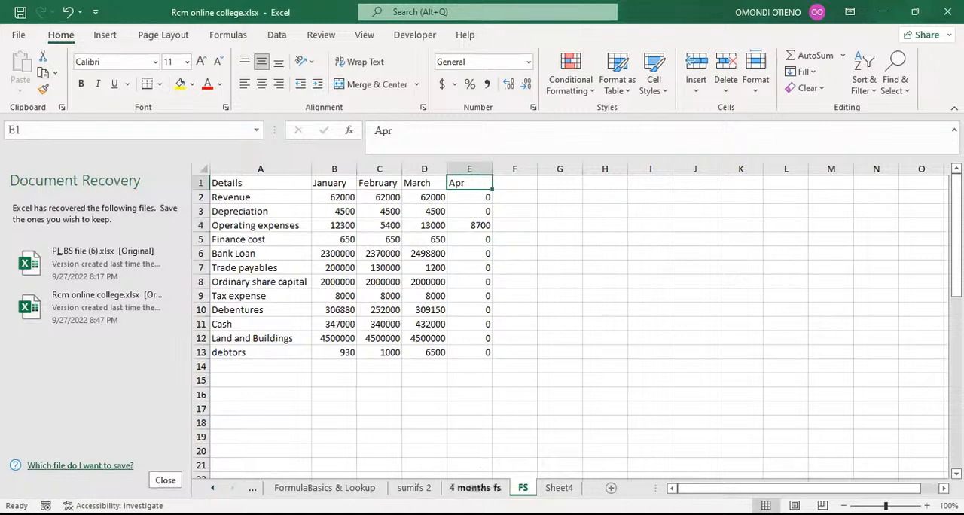
Step: Refill the month TEXT formula from B32 down through row 49 on the 4 months fs sheet
left_click(474, 488)
left_click(281, 237)
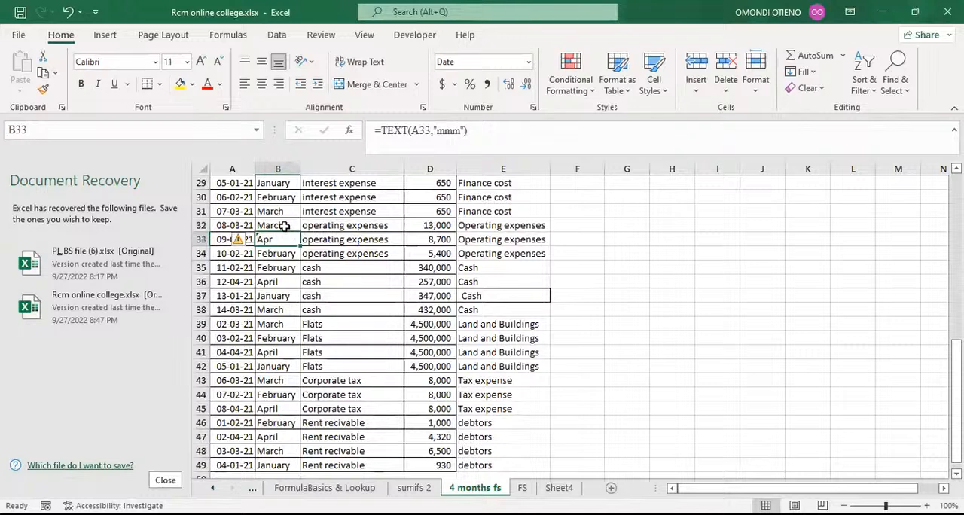
left_click(284, 226)
double_click(299, 232)
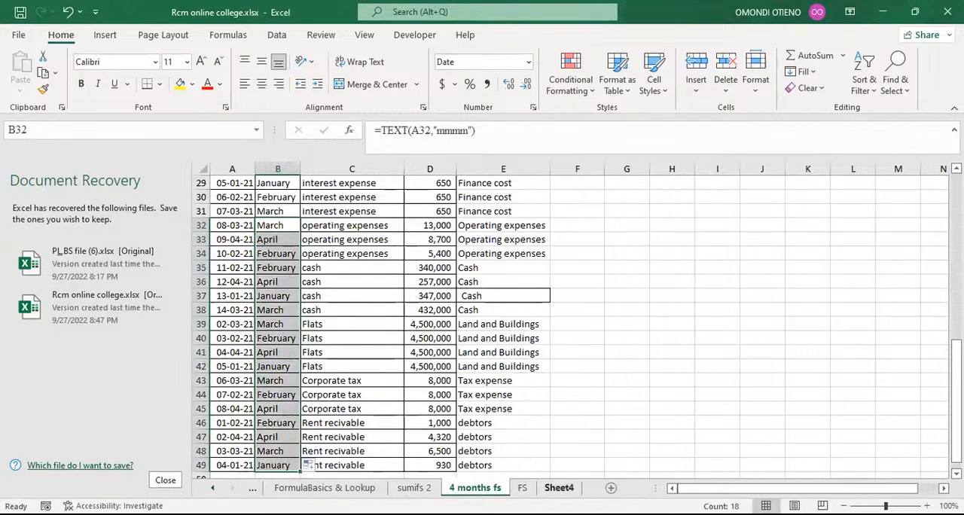
left_click(523, 488)
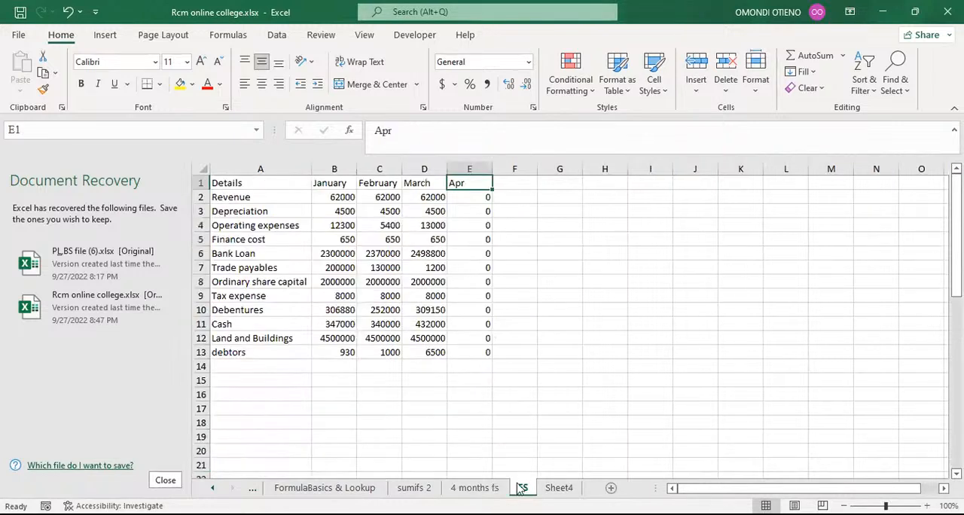
Step: Rename the fifth column header on the FS sheet to April
left_click(415, 134)
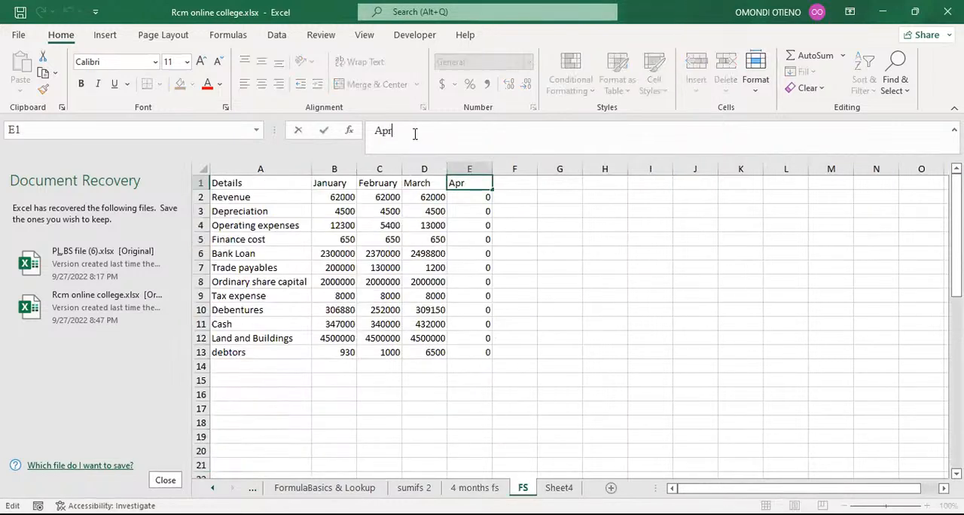
type("il")
key("Return")
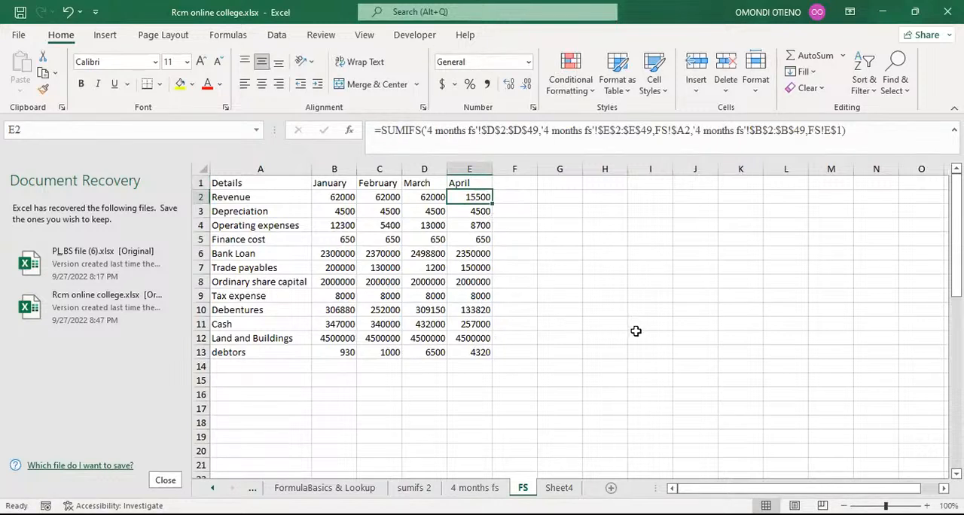
Step: Insert seven blank rows above the Bank Loan row on the FS sheet
scroll(636, 331, "down", 1)
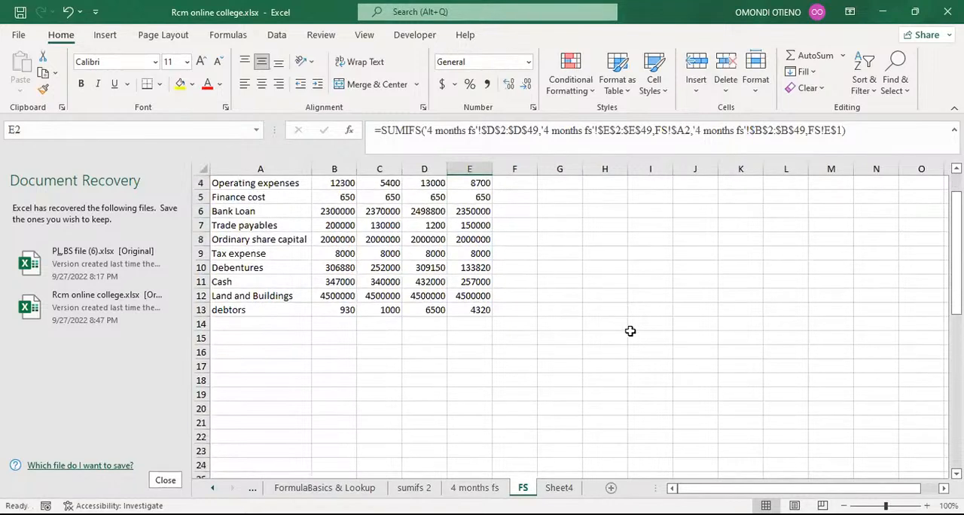
scroll(628, 331, "up", 1)
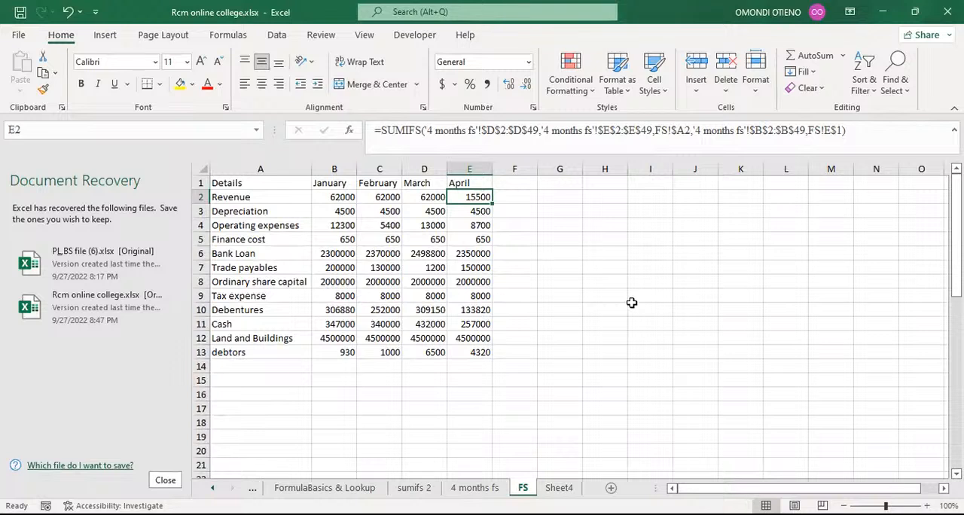
left_click(671, 328)
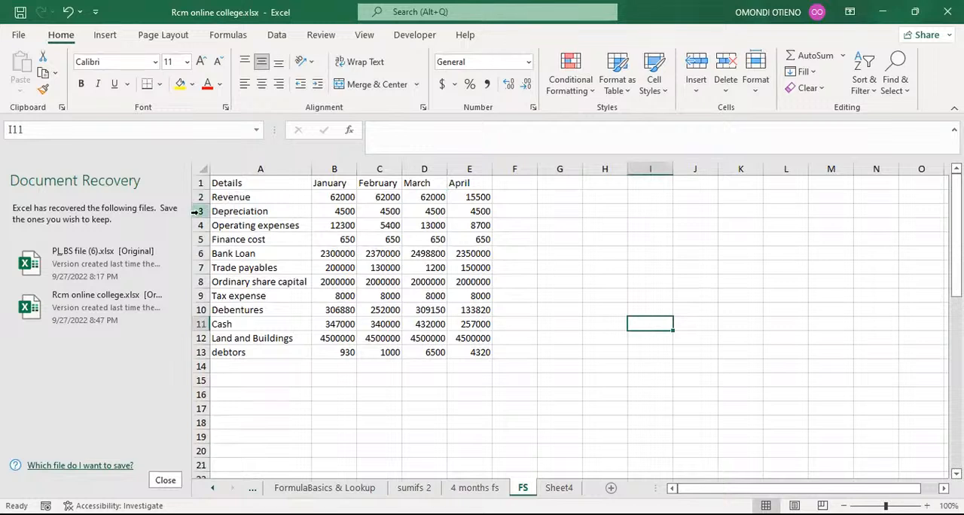
left_click(194, 253)
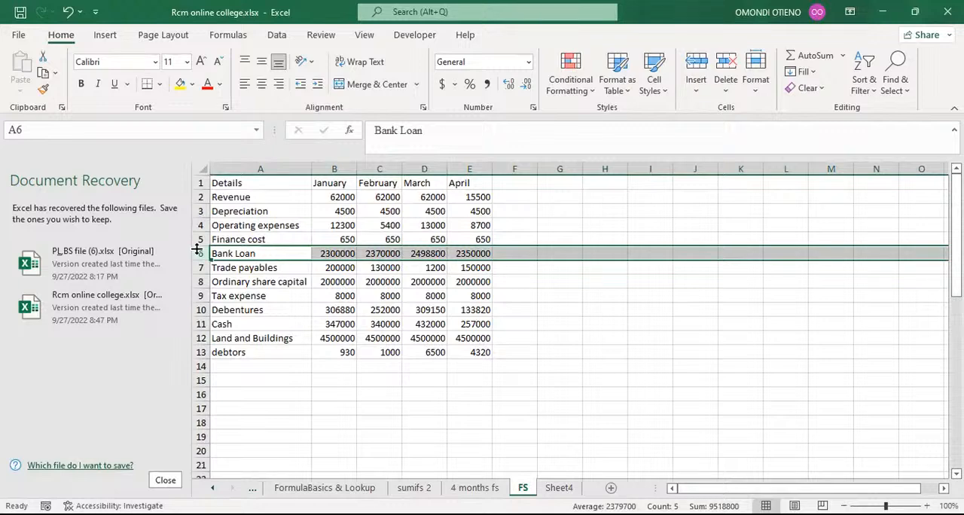
key("ctrl+shift+plus")
key("ctrl+shift+plus")
key("ctrl+shift+plus")
key("ctrl+shift+plus")
key("ctrl+shift+plus")
key("ctrl+shift+plus")
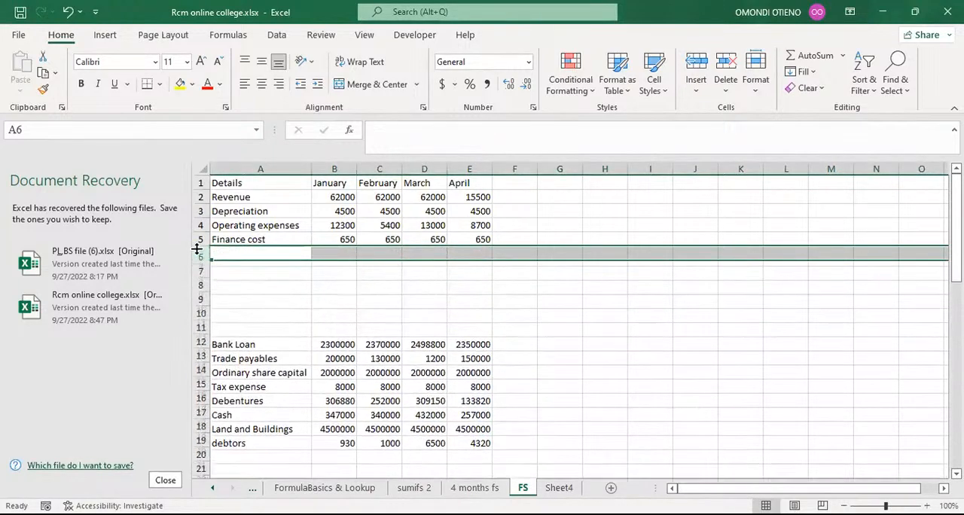
key("ctrl+shift+plus")
key("ctrl+shift+plus")
key("ctrl+shift+plus")
key("ctrl+shift+plus")
key("ctrl+shift+plus")
key("ctrl+shift+plus")
key("ctrl+shift+plus")
key("ctrl+shift+plus")
key("ctrl+shift+plus")
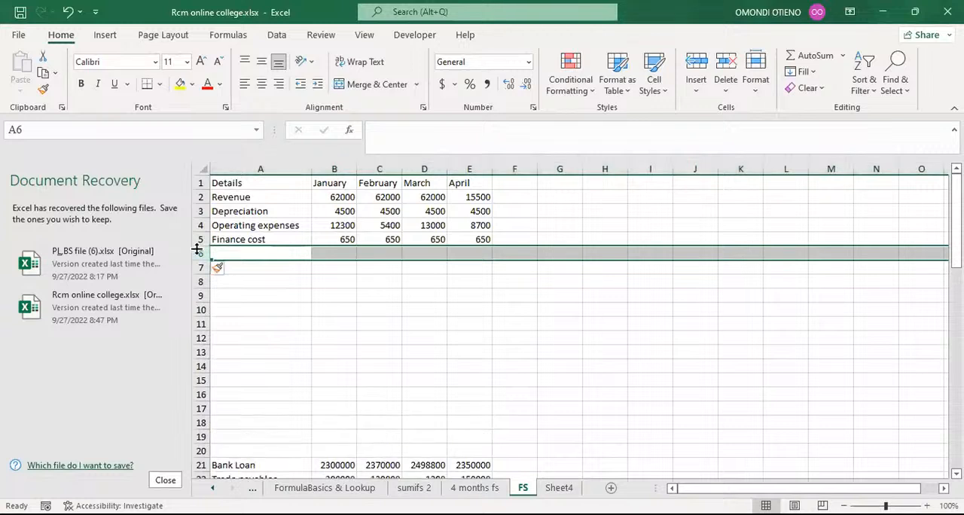
key("ctrl+shift+plus")
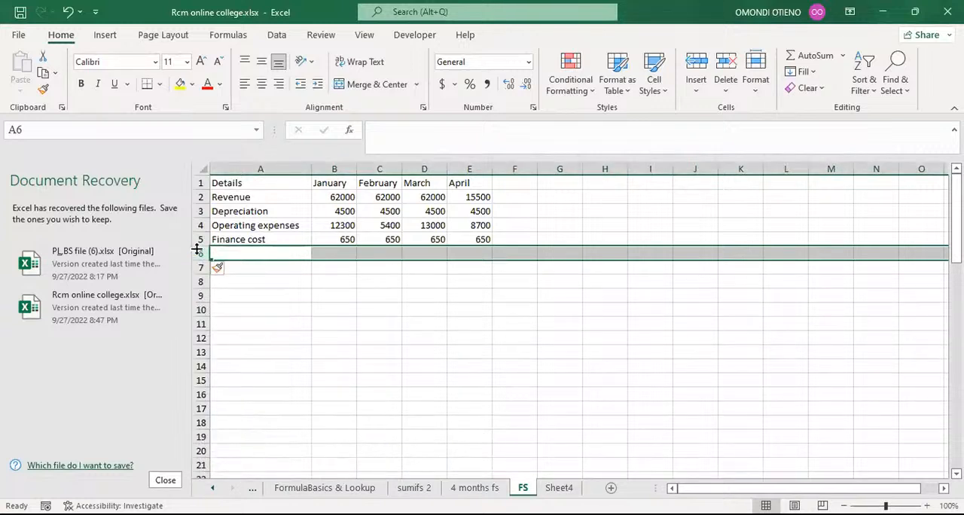
Step: Insert a row above Depreciation and label it "operating expenses"
left_click(199, 211)
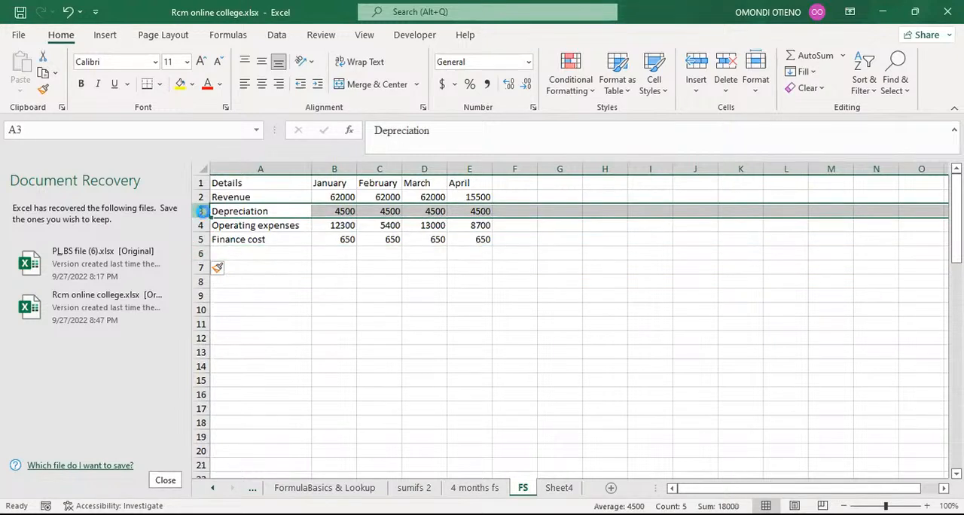
key("ctrl+shift+plus")
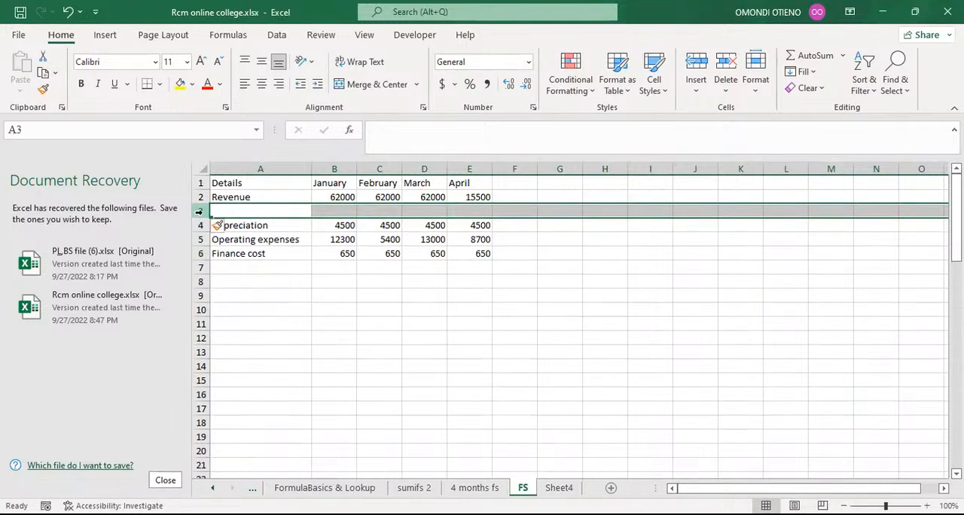
left_click(236, 212)
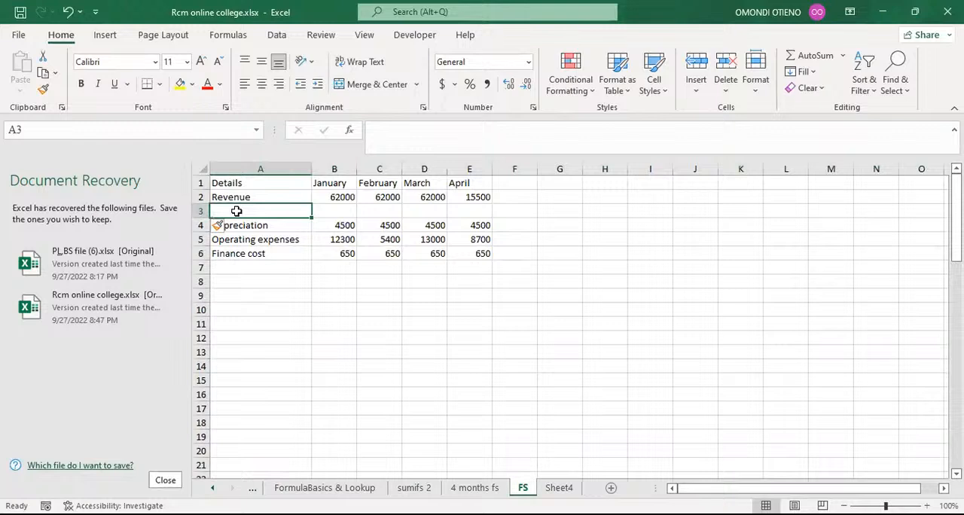
type("operati")
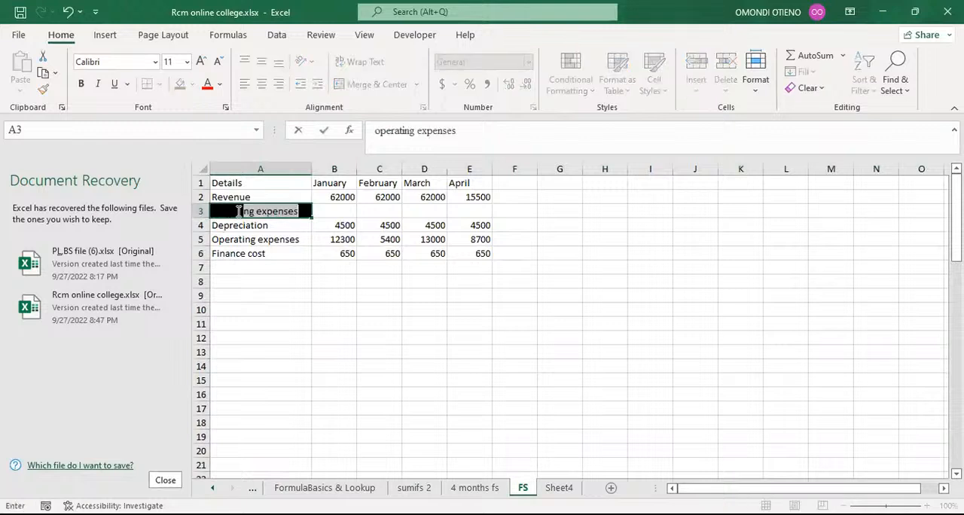
type("ng ")
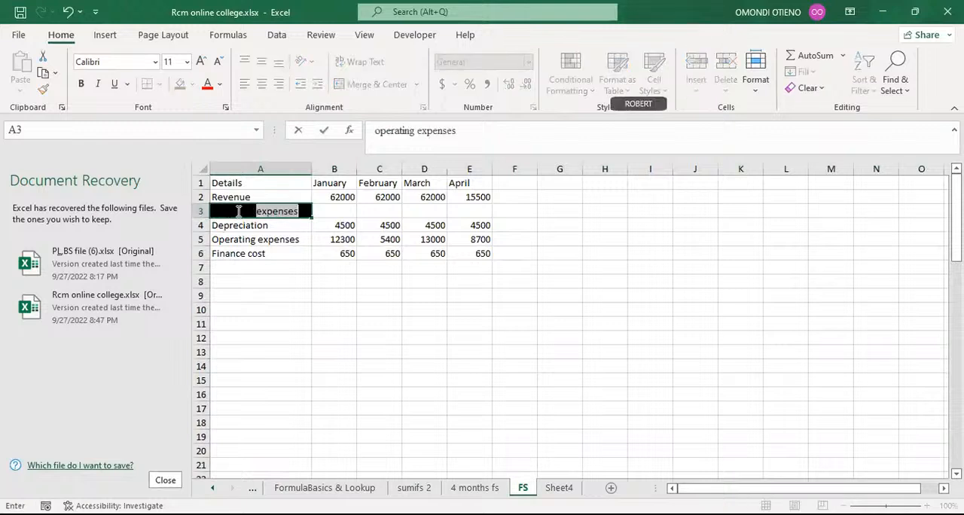
type("expense")
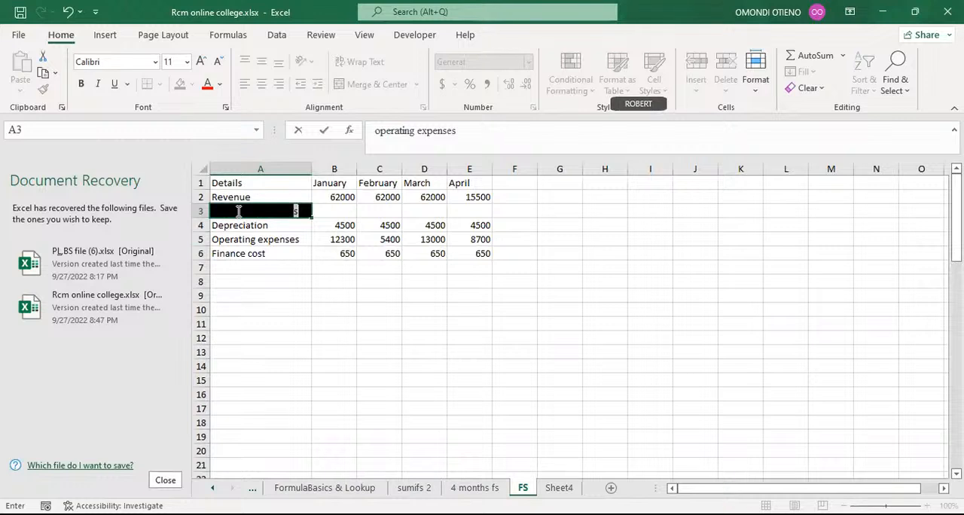
type("s")
key("Return")
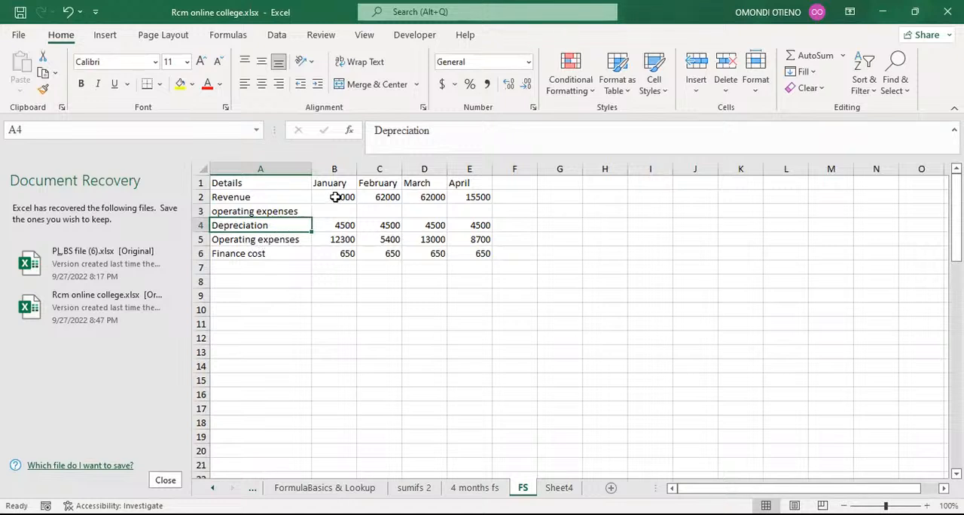
Step: Fill the SUMIFS formulas from the Revenue row down into the new operating expenses row
left_click_drag(335, 196, 495, 216)
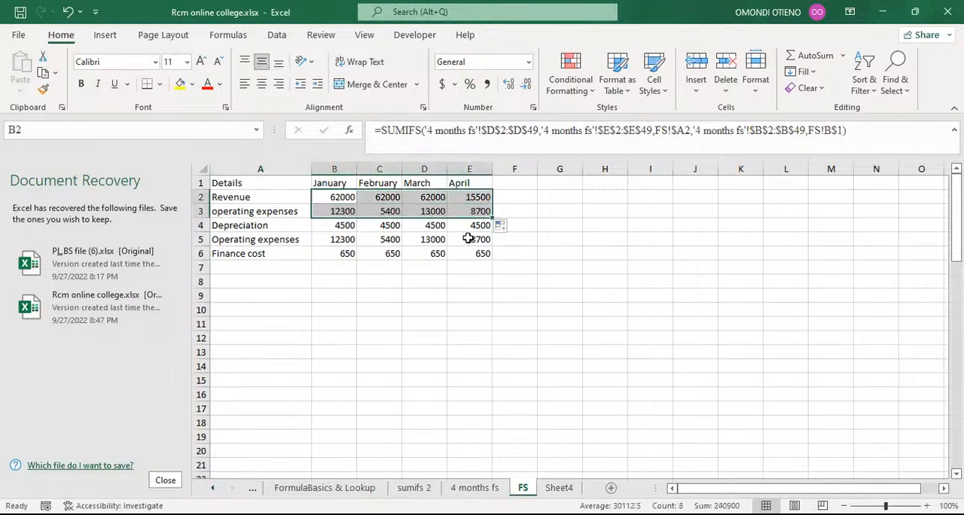
left_click(252, 239)
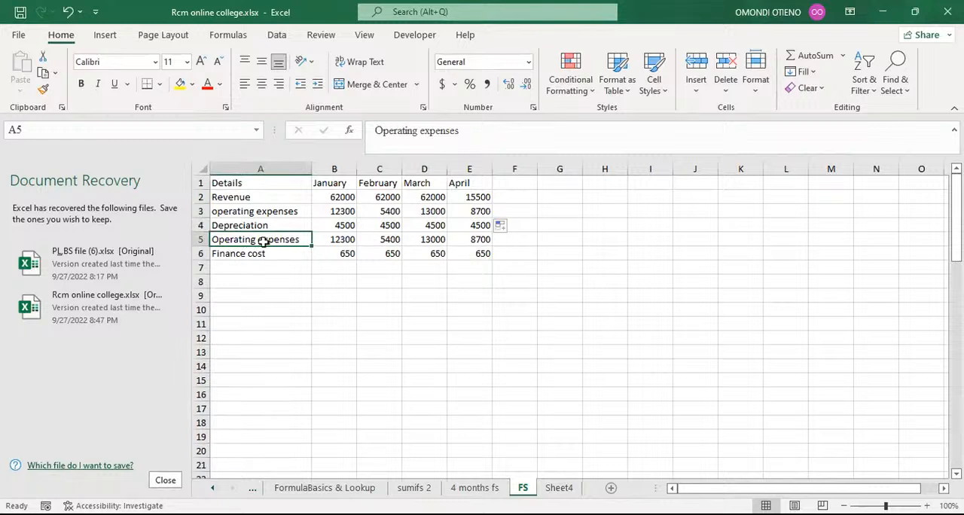
Step: Insert a row above Depreciation and label it EBITDA
left_click(199, 225)
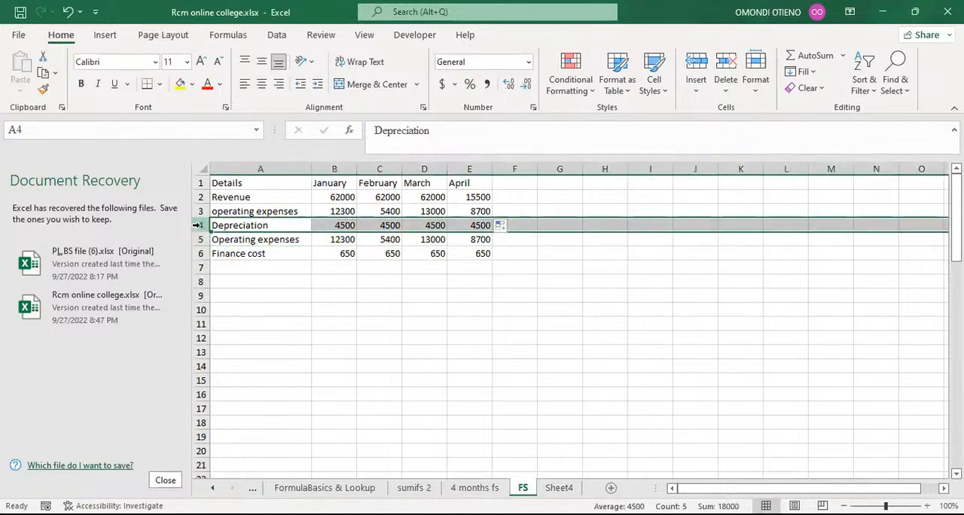
key("ctrl+shift+plus")
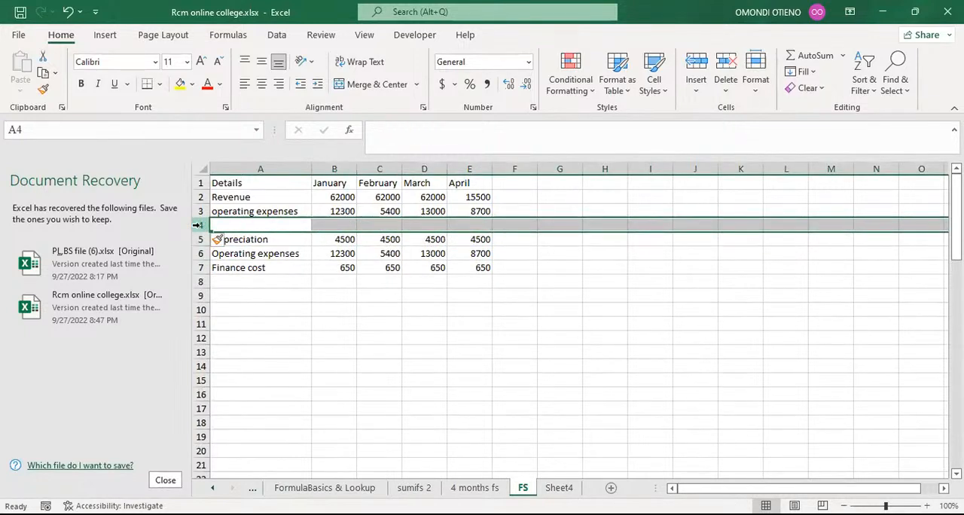
left_click(250, 226)
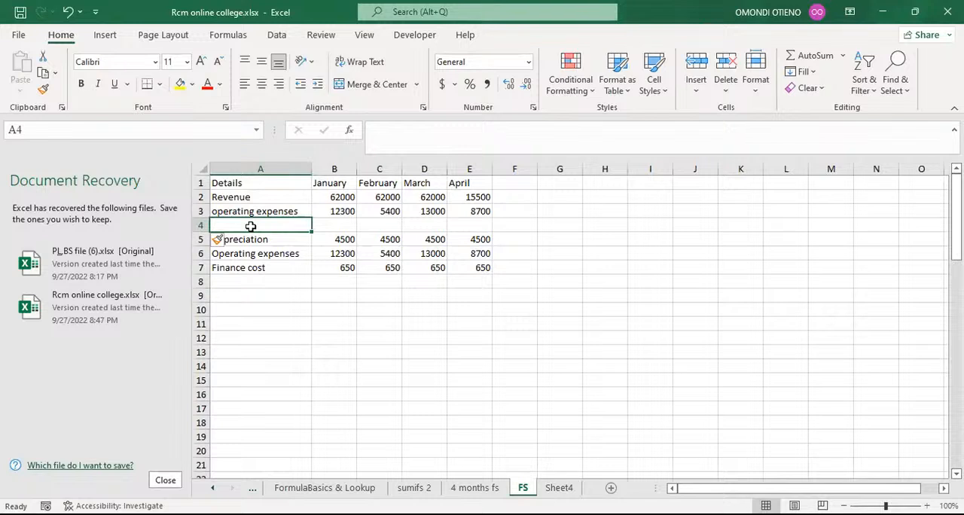
type("EBIT")
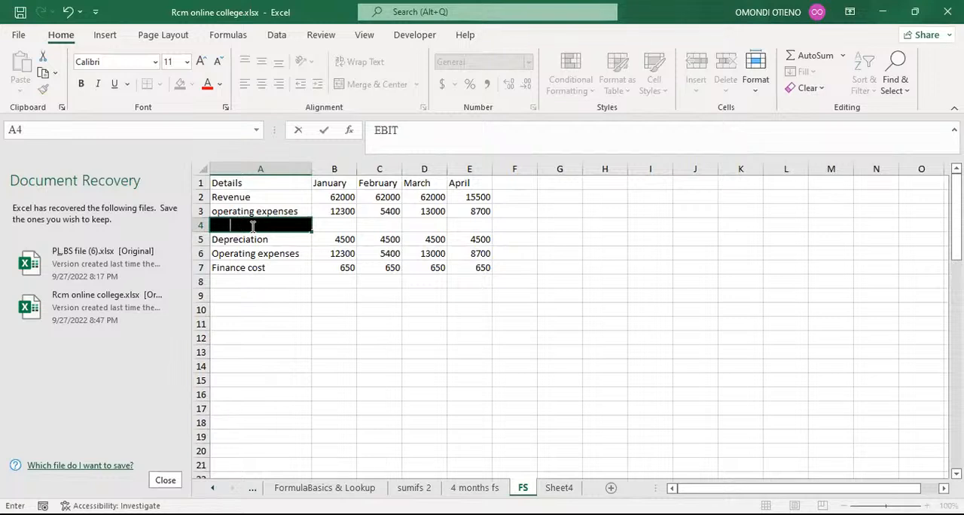
type("DA")
key("Return")
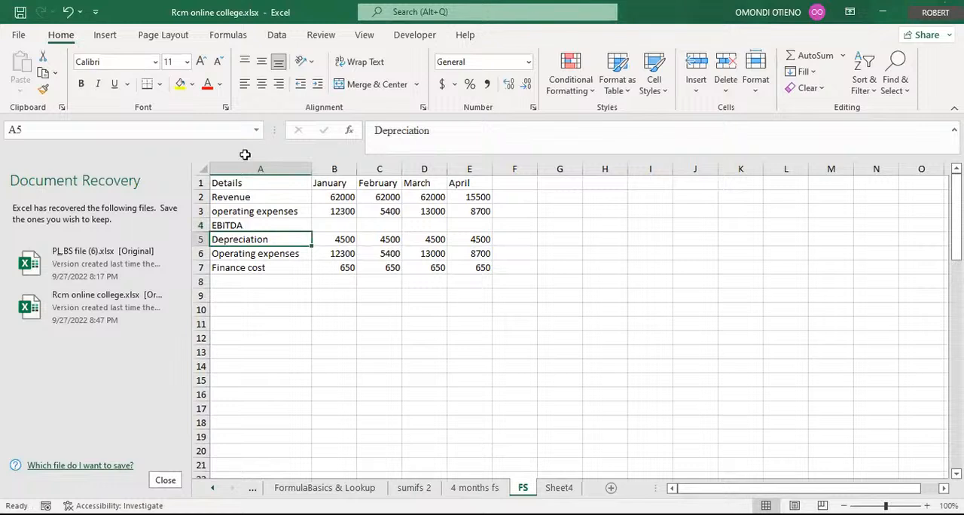
left_click(247, 225)
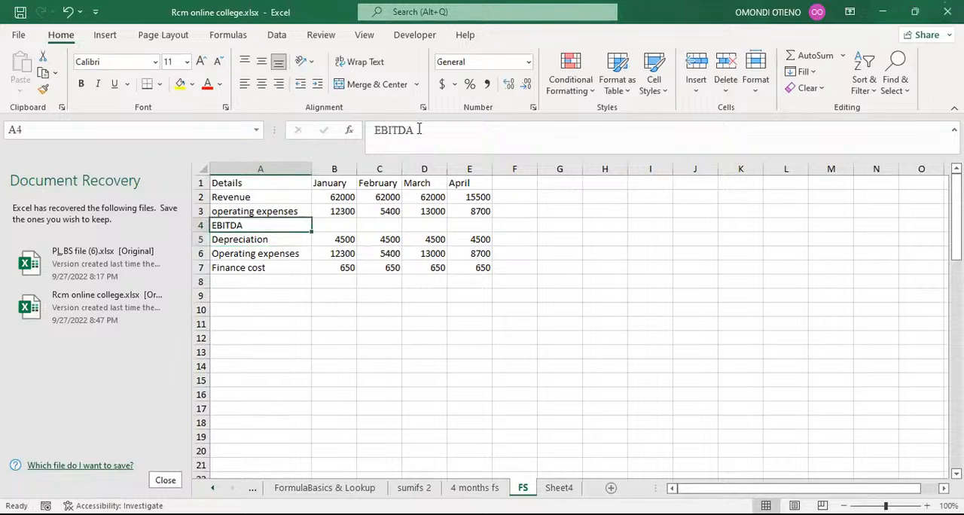
left_click_drag(416, 130, 400, 130)
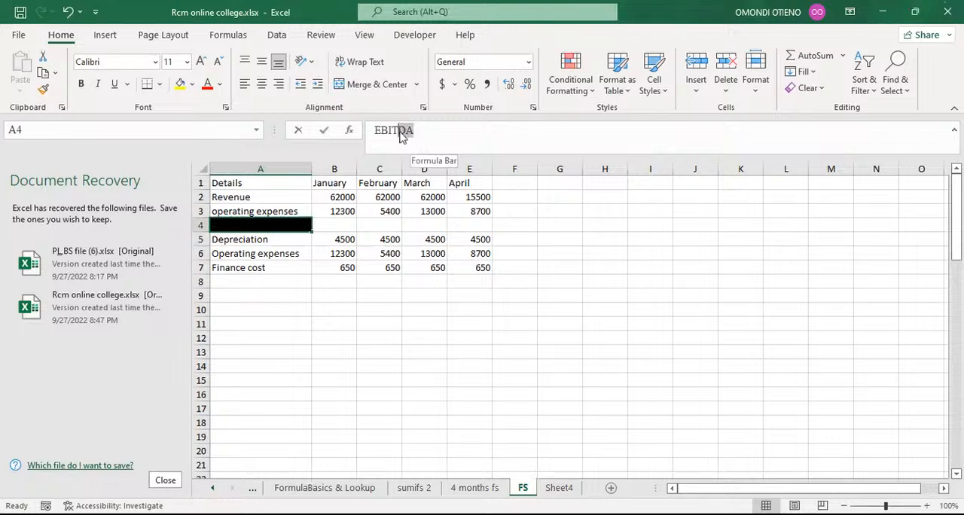
key("Return")
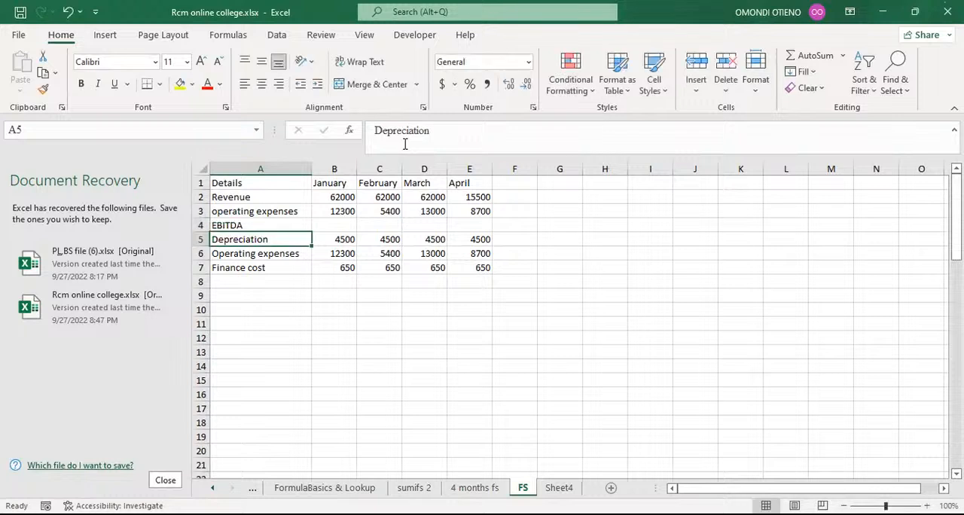
left_click(238, 223)
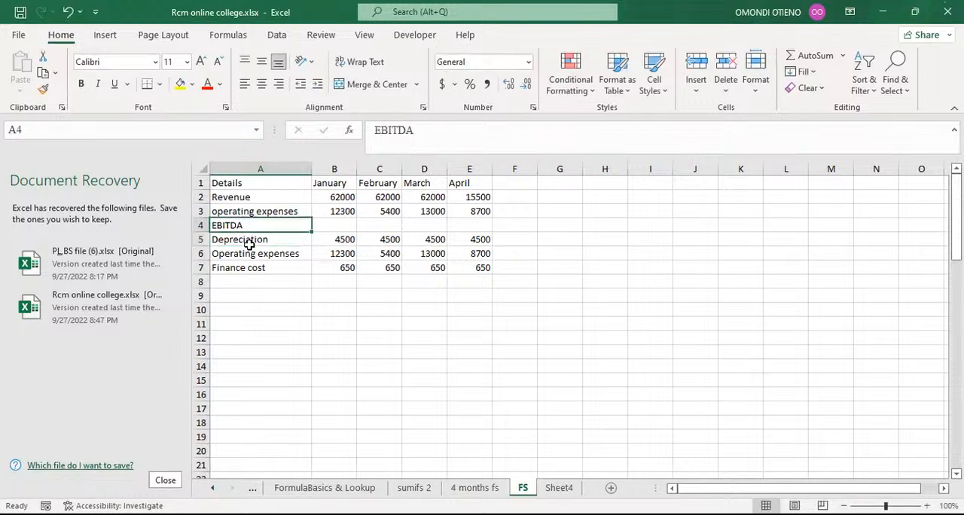
left_click(248, 240)
Step: Insert a row above Operating expenses and label it EBIT
left_click(194, 254)
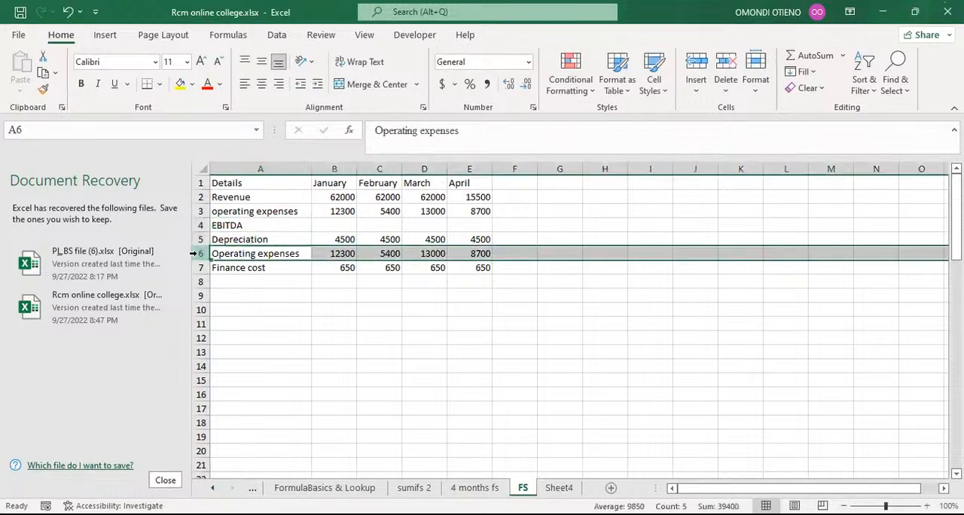
key("ctrl+shift+plus")
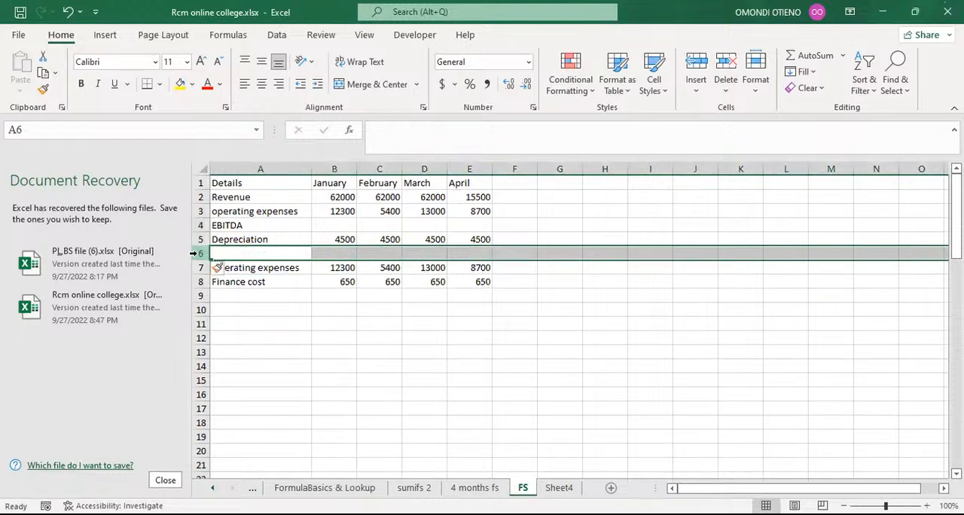
left_click(263, 254)
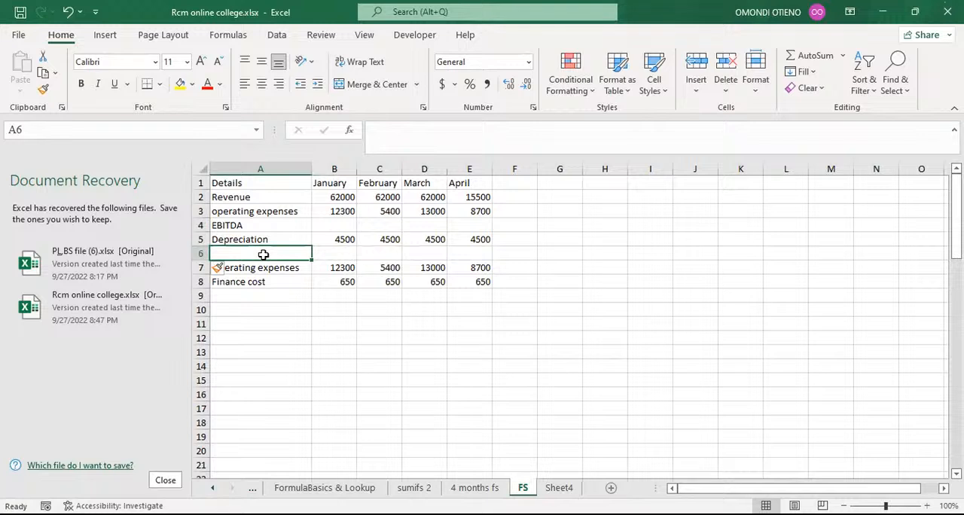
type("E")
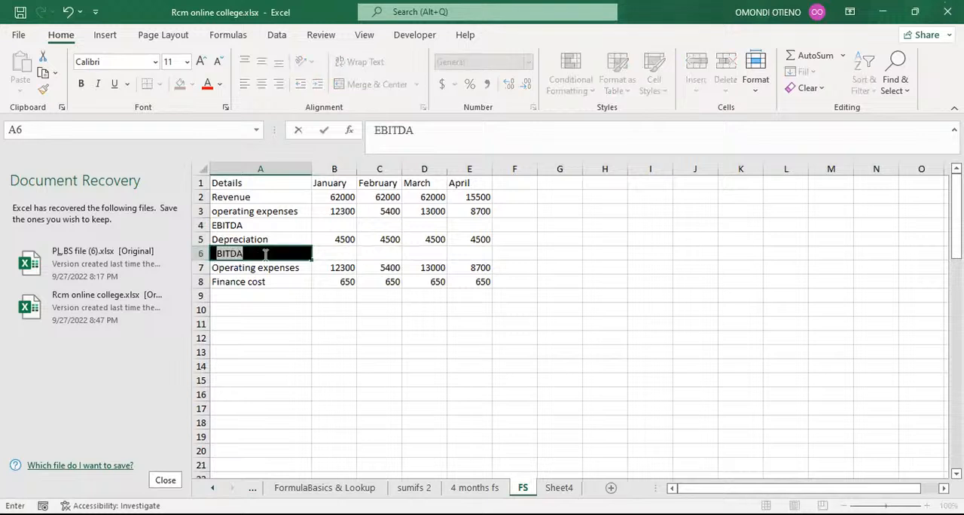
type("BIT")
key("Delete")
key("Return")
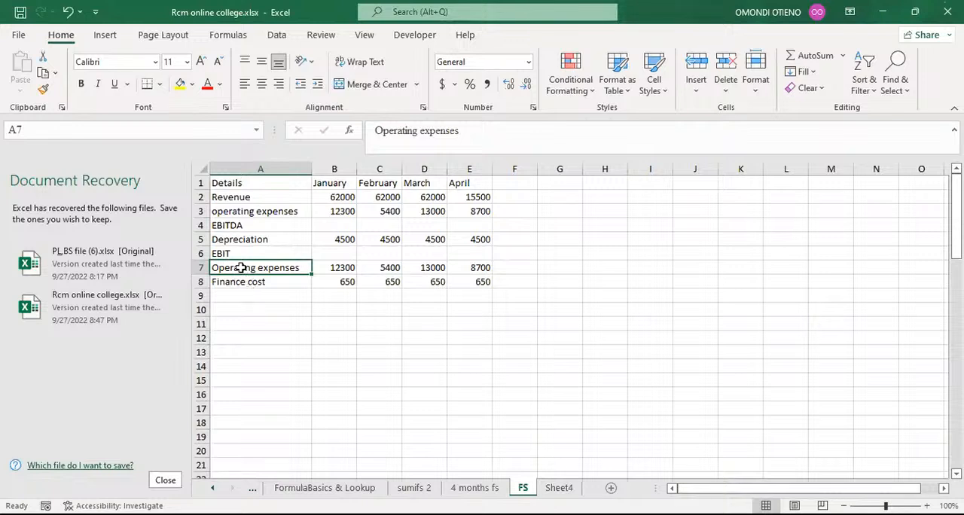
Step: Relabel the duplicate operating expenses row 7 as "Finance cost"
type("FI")
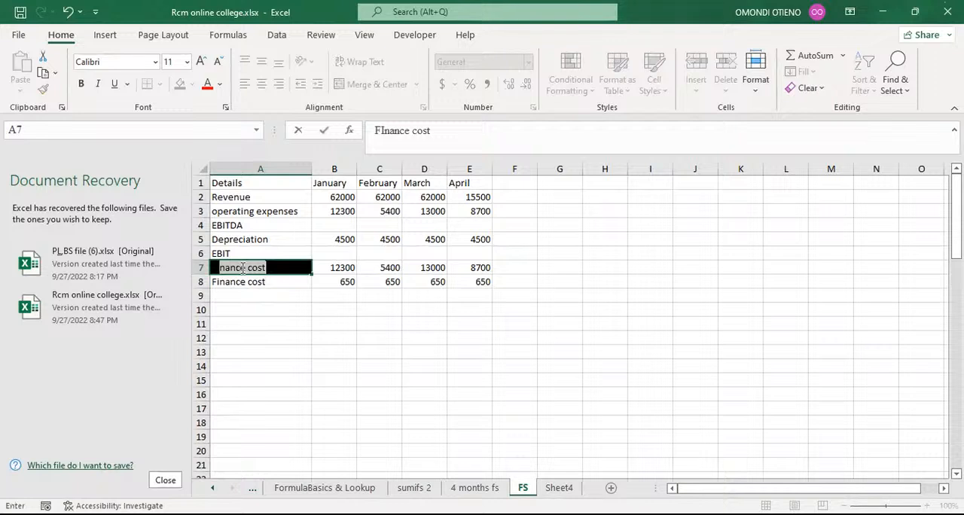
type("NCE")
key("BackSpace")
key("BackSpace")
key("BackSpace")
key("BackSpace")
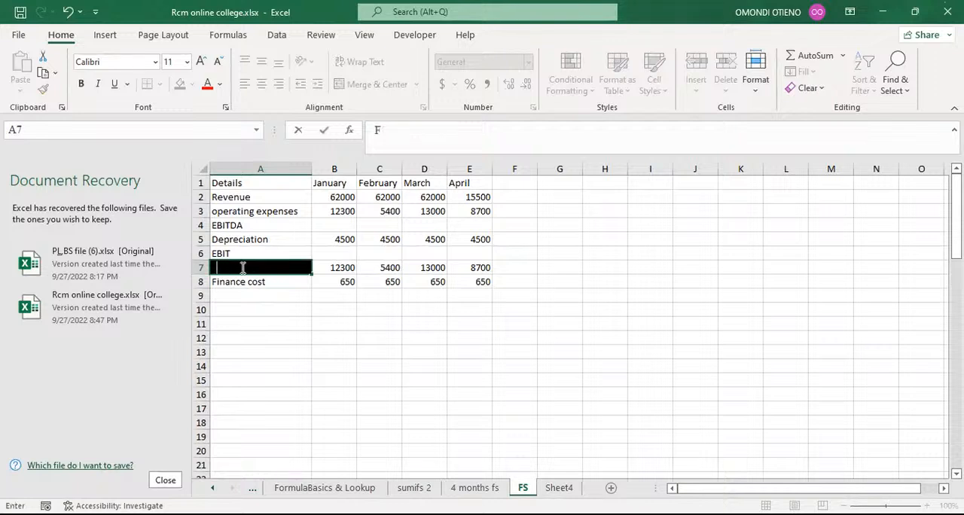
key("BackSpace")
type("F")
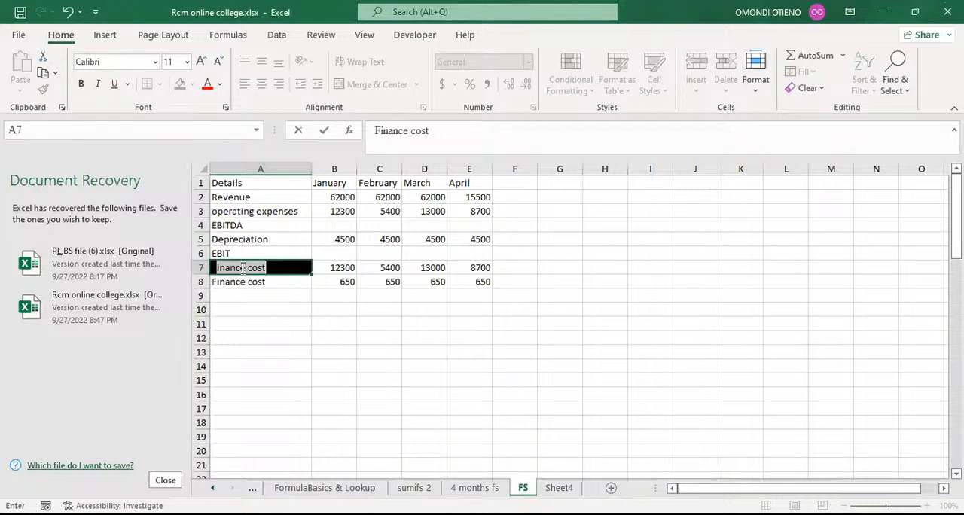
key("Return")
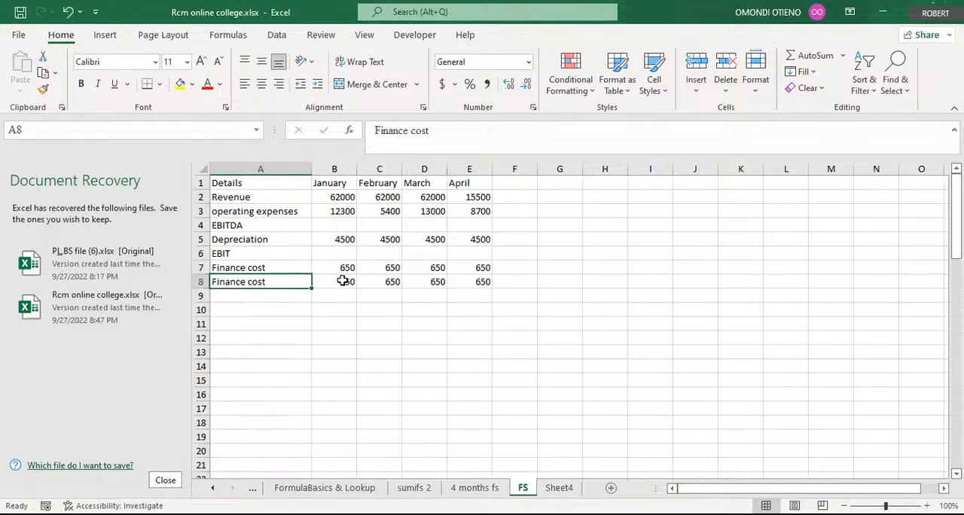
Step: Insert a row above the lower Finance cost row and label it EBT
left_click(195, 282)
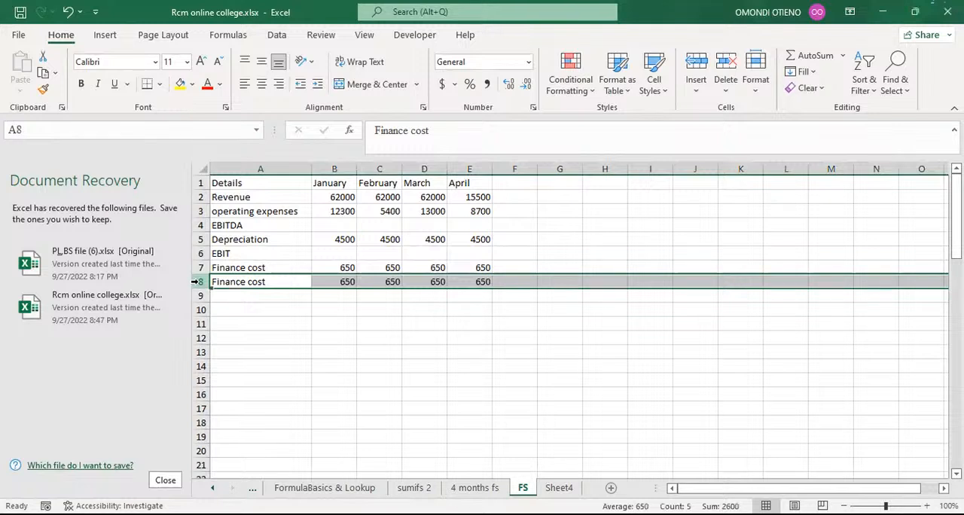
key("ctrl+shift+plus")
left_click(243, 282)
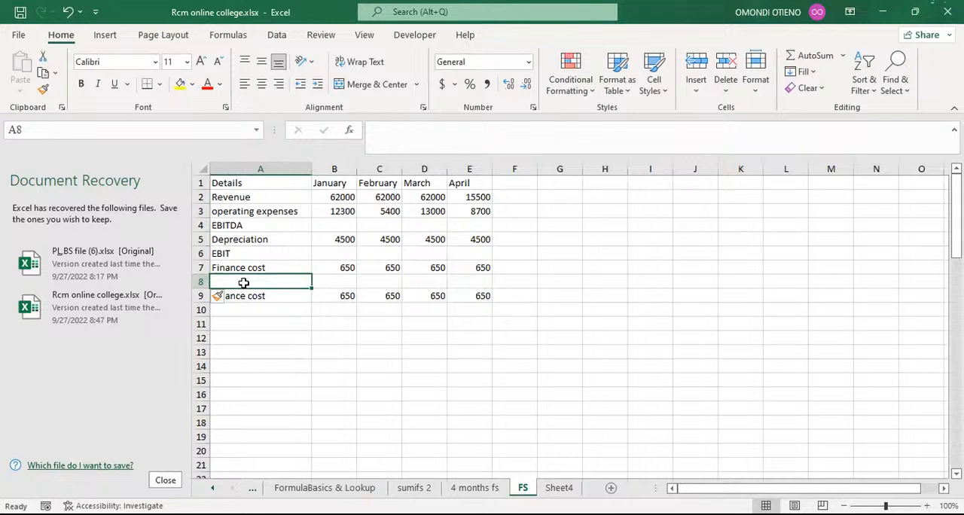
type("e")
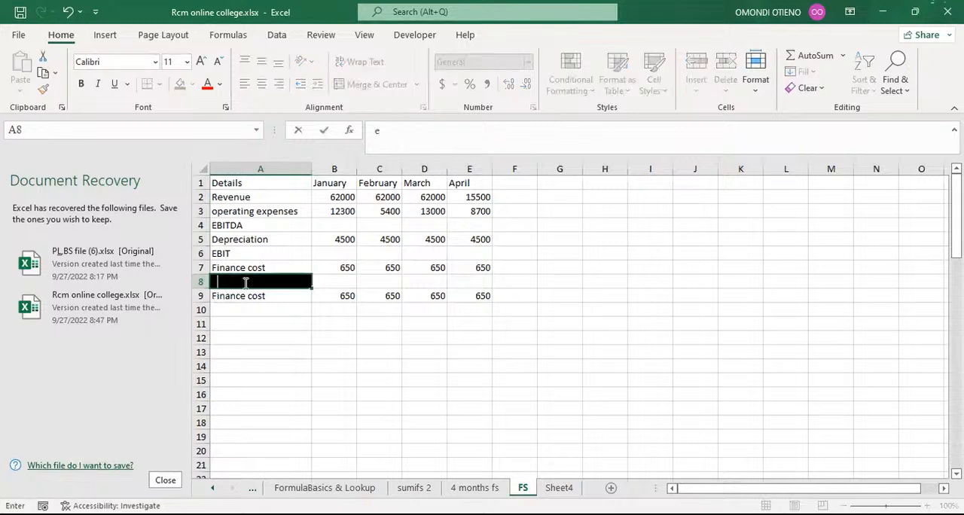
type("bt")
key("BackSpace")
key("BackSpace")
type("EBT")
key("Return")
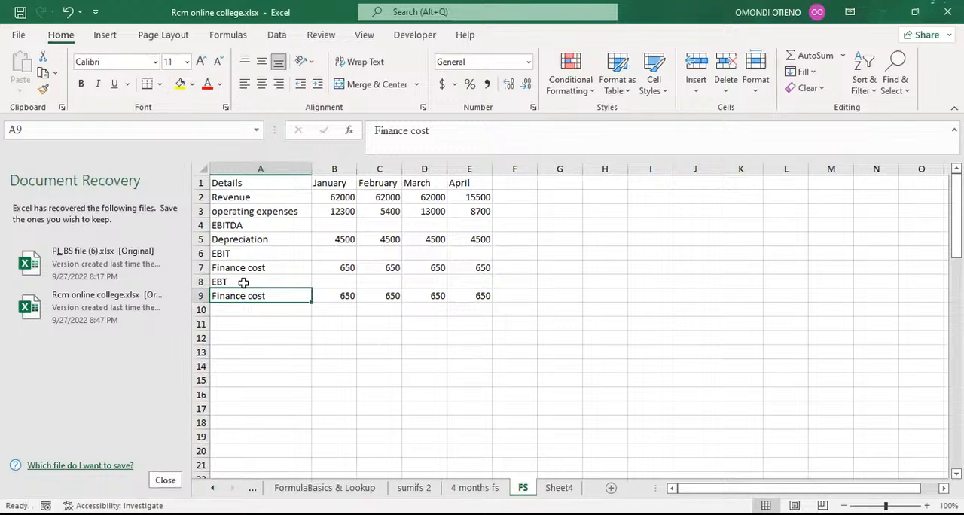
Step: Relabel the duplicate Finance cost row 9 as "Tax expense"
scroll(254, 306, "down", 6)
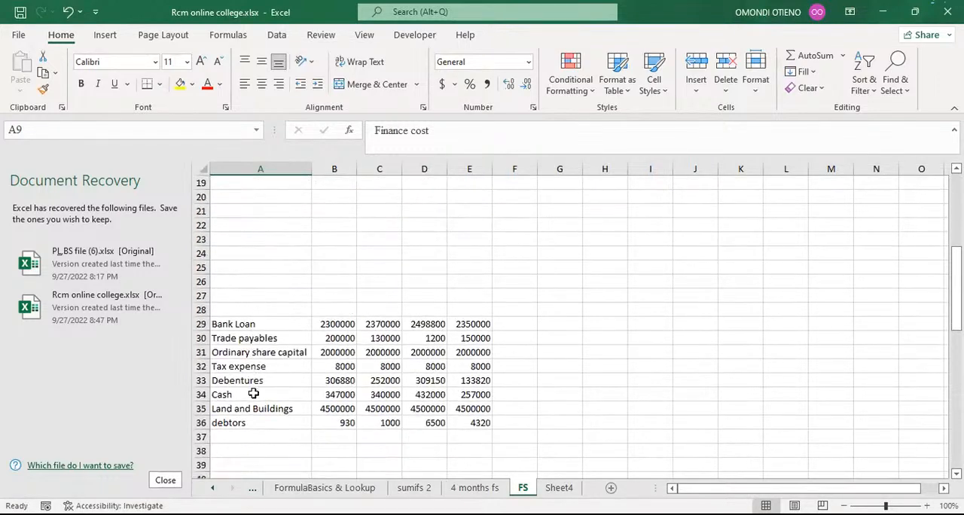
scroll(301, 343, "up", 6)
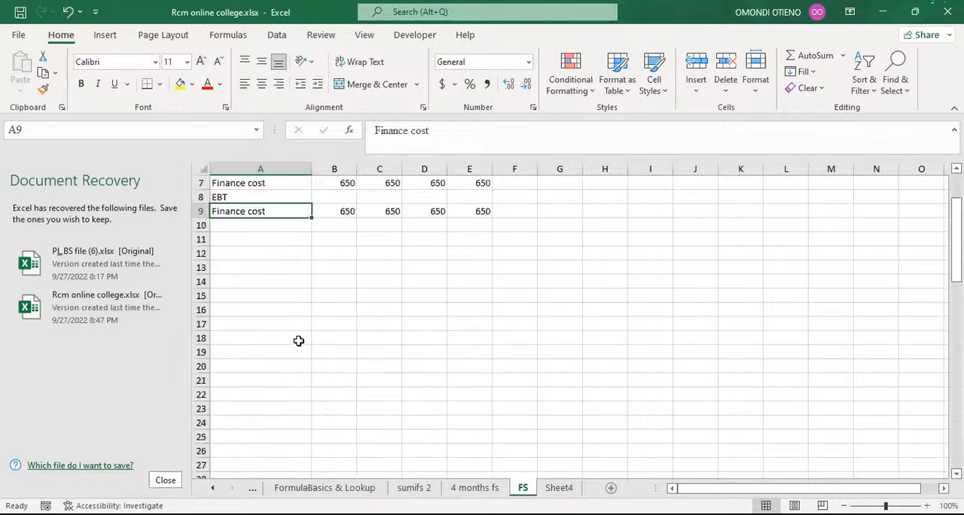
type("t")
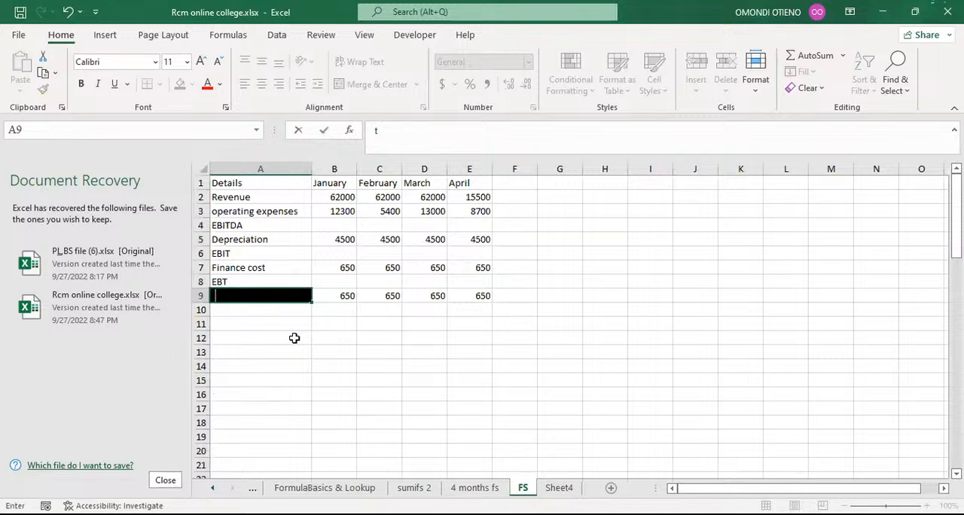
key("BackSpace")
type("Tax expense")
key("Return")
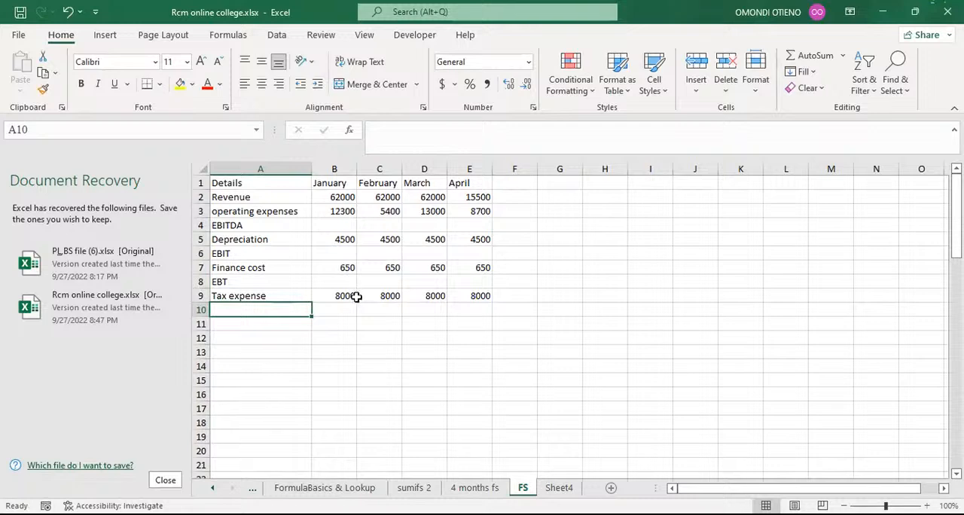
Step: Add the label EAT below Tax expense in row 10
scroll(351, 299, "down", 7)
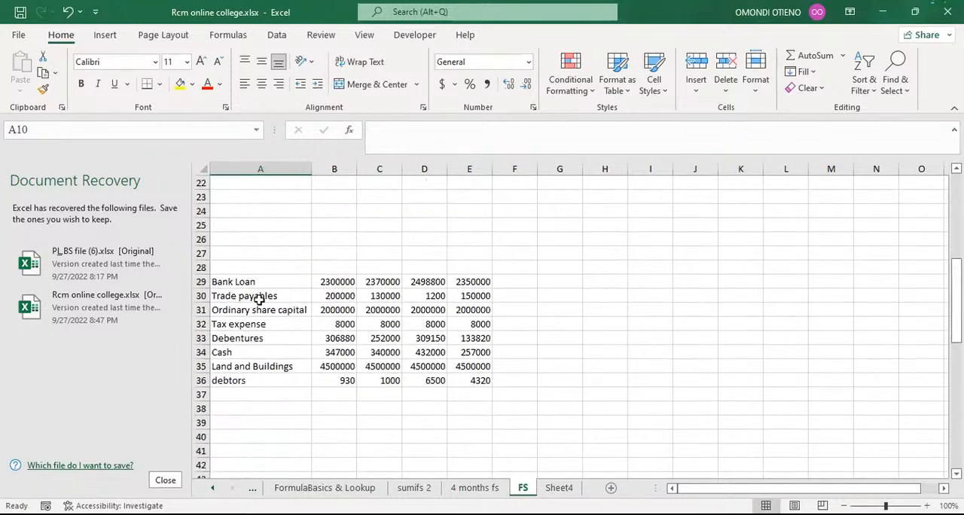
left_click_drag(328, 324, 478, 324)
left_click(607, 327)
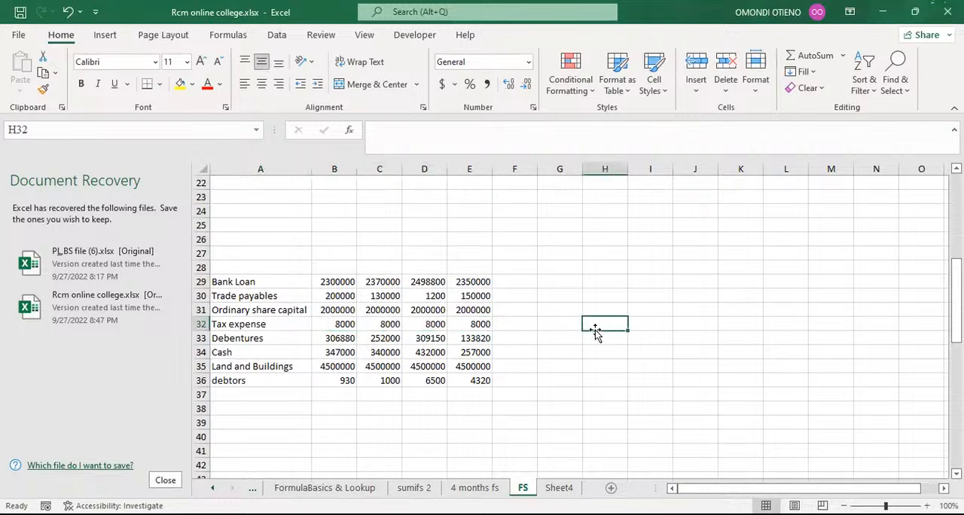
scroll(577, 328, "up", 7)
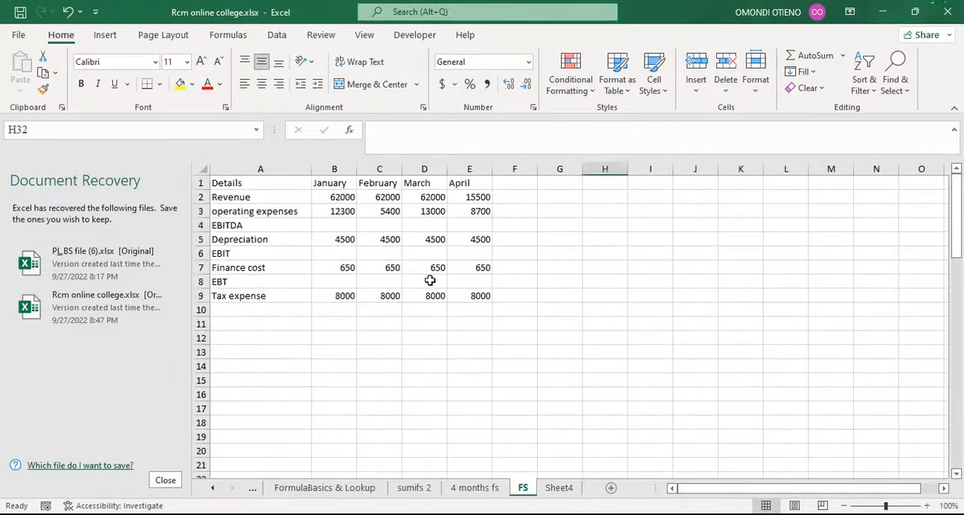
left_click(237, 308)
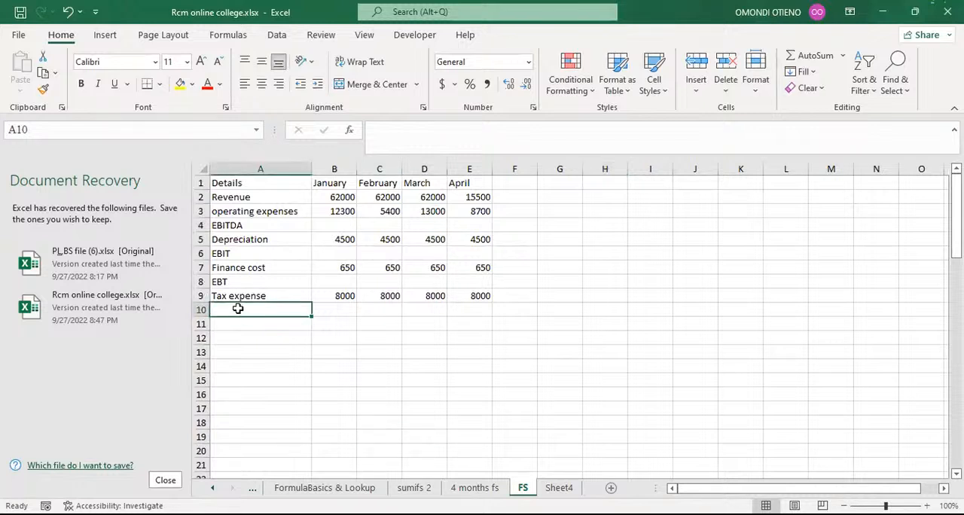
type("EA")
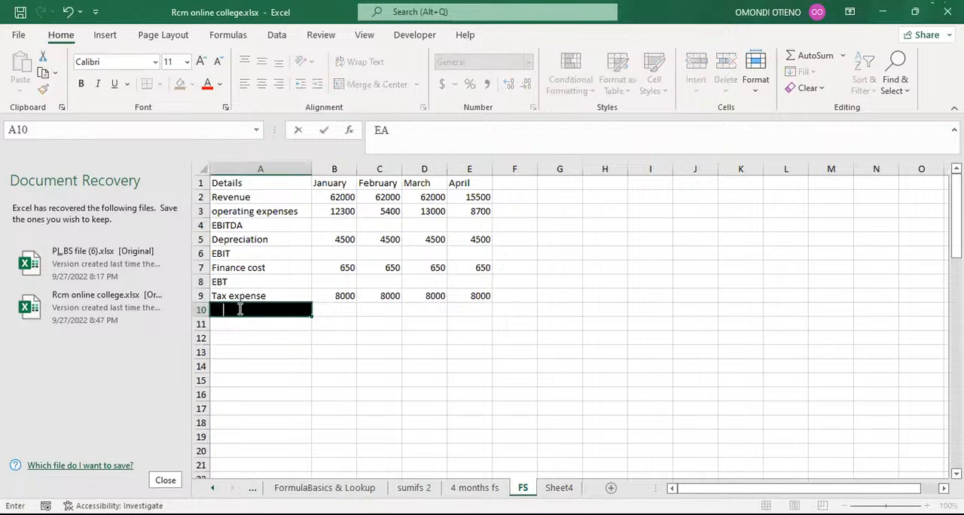
type("T")
key("Return")
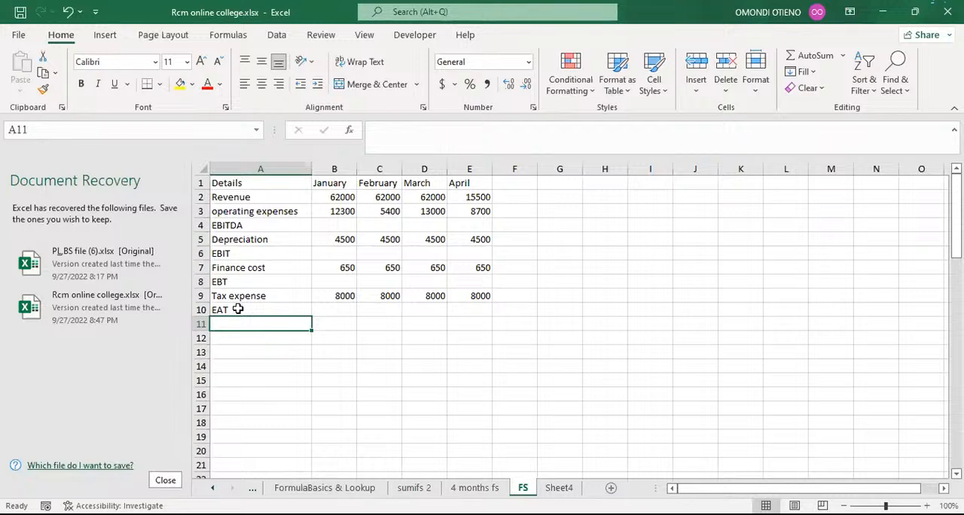
Step: Add the label "Retained earning b/d" in row 11
type("r")
type("er")
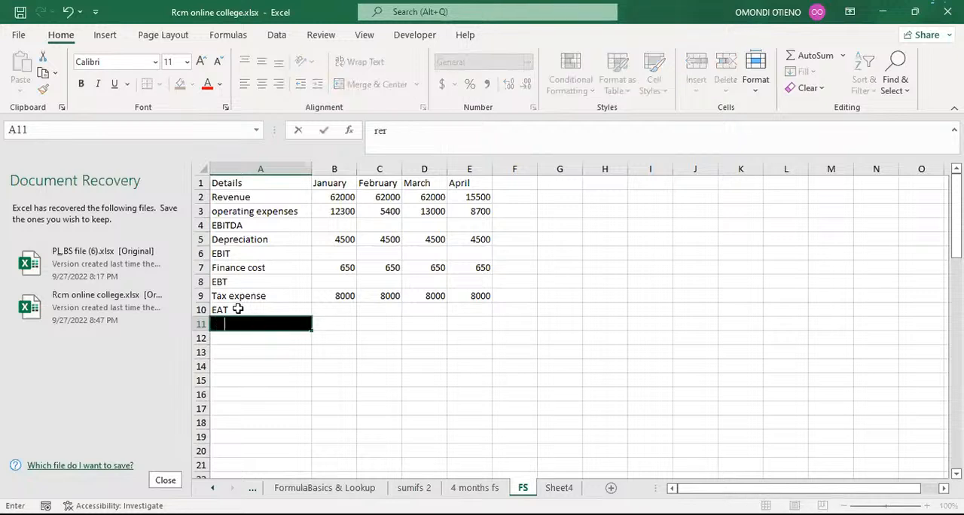
type("ained earning b/d")
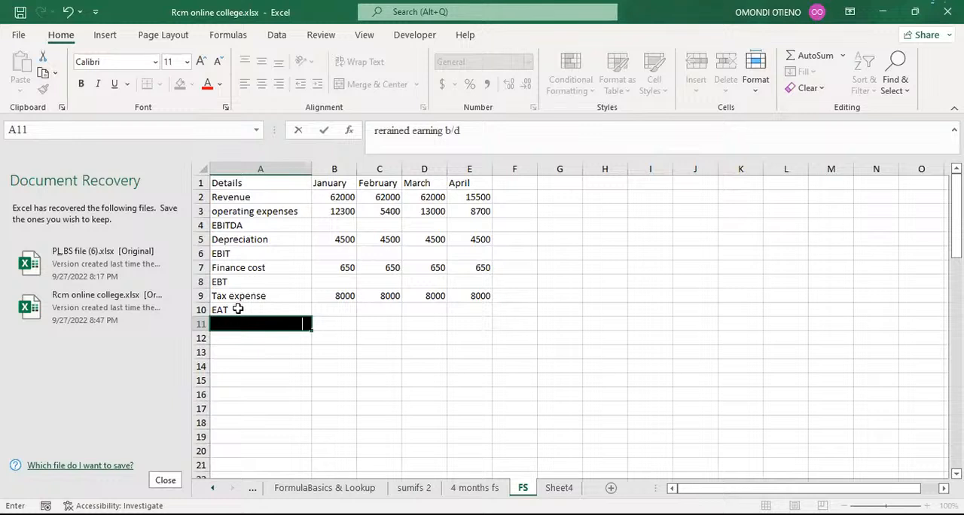
key("Return")
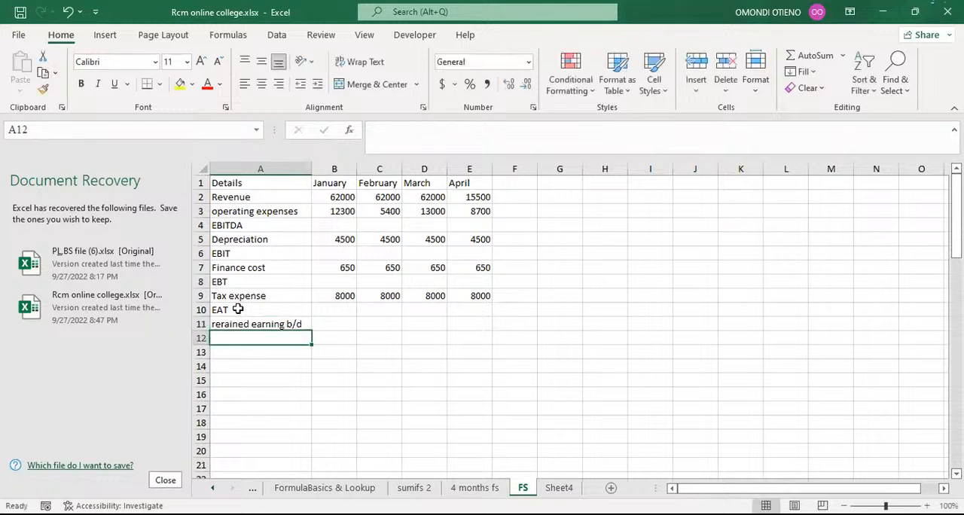
left_click(234, 322)
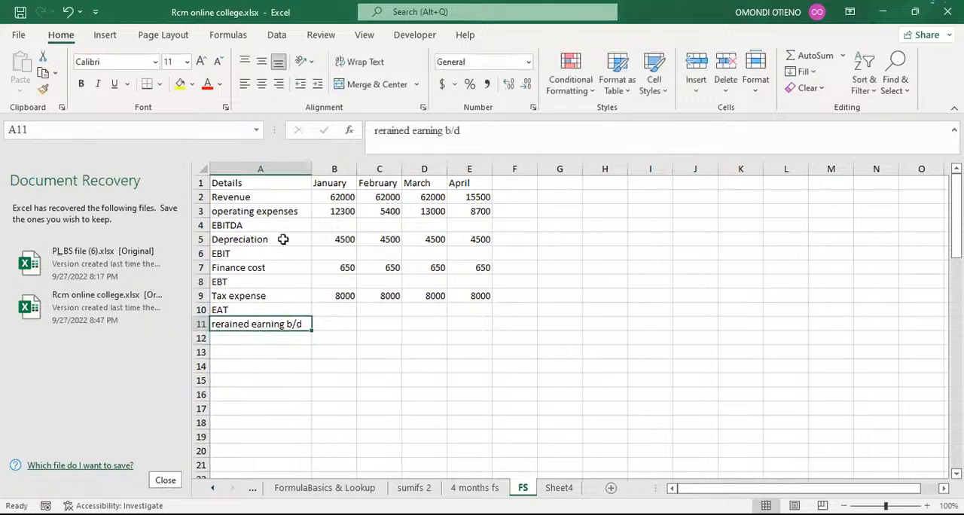
left_click(387, 130)
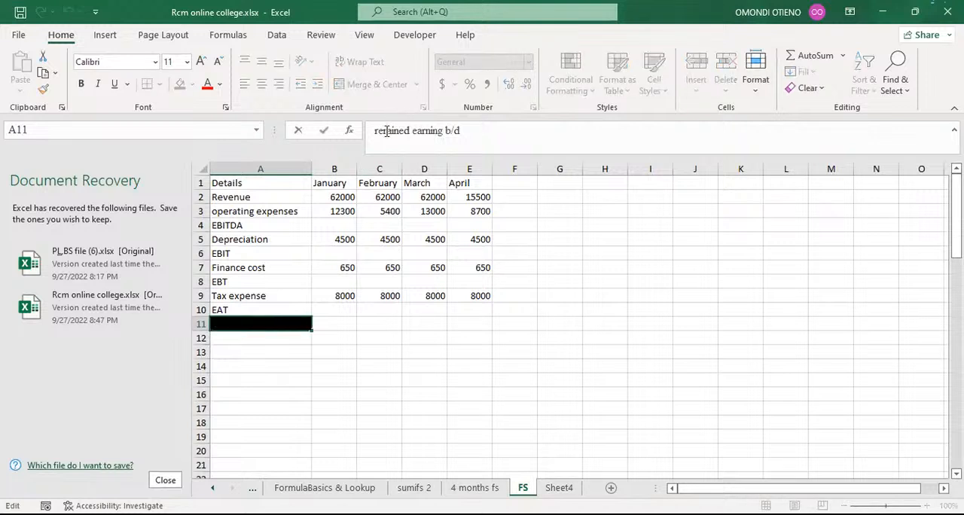
key("BackSpace")
type("t")
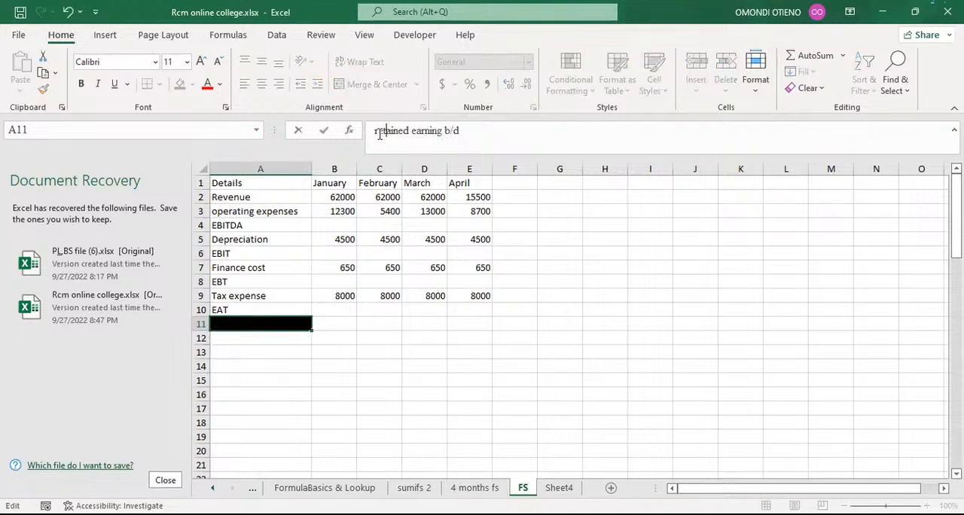
key("BackSpace")
type("R")
key("Return")
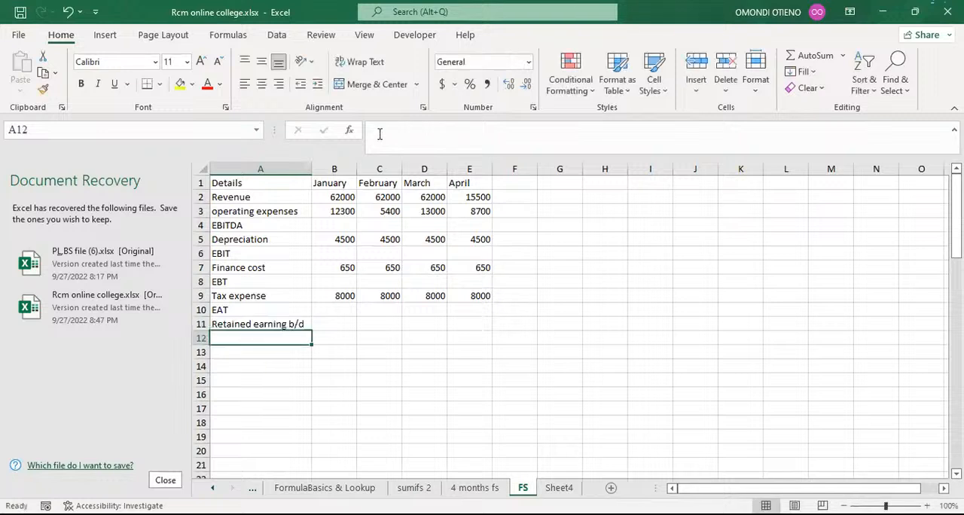
Step: Add the label "Retained earning c/d" in row 12
type("R")
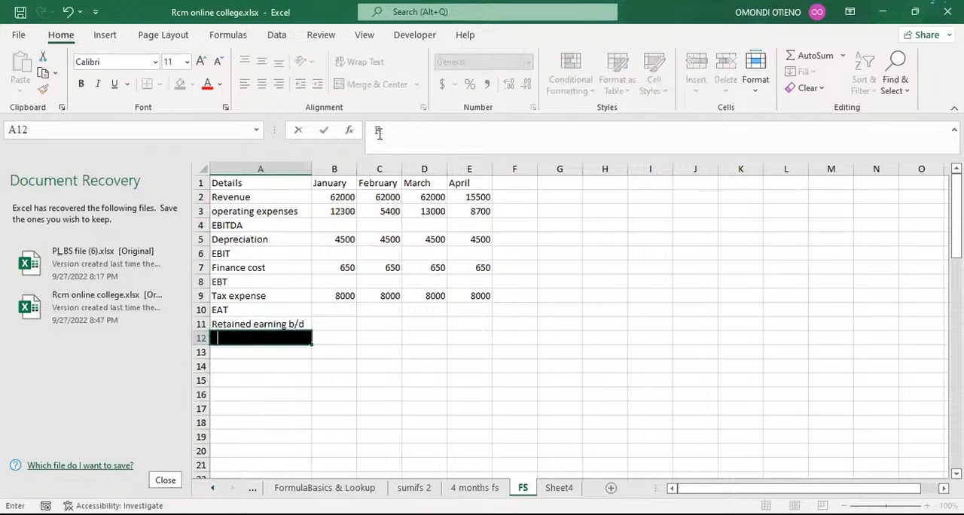
type("etained earning b/d")
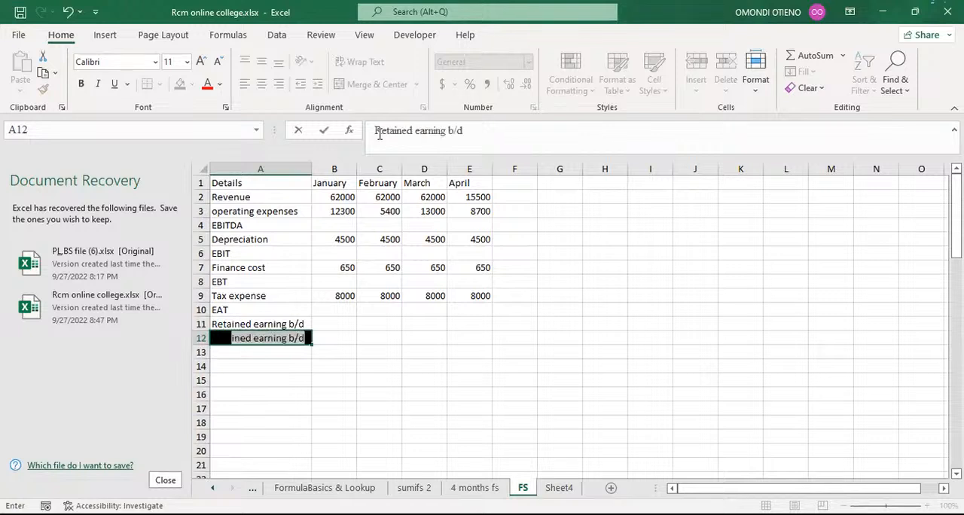
key("Return")
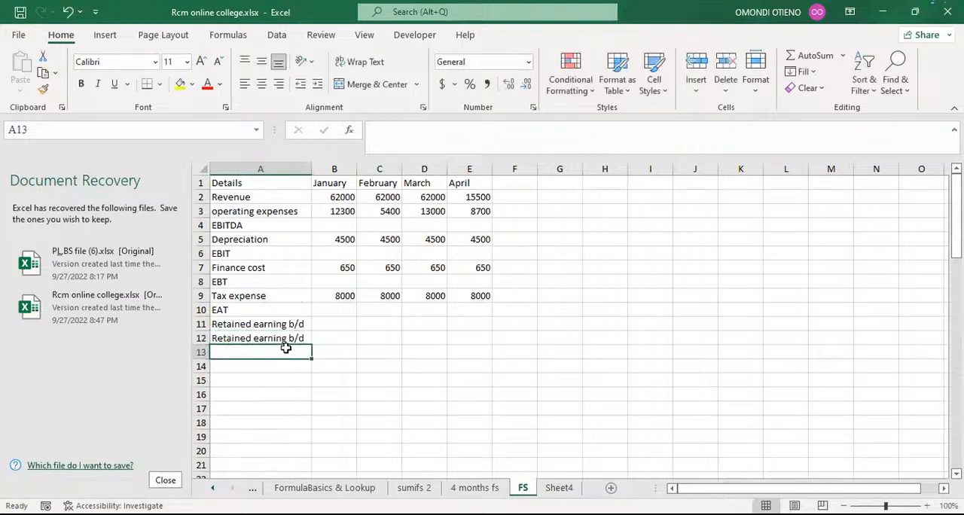
left_click(283, 338)
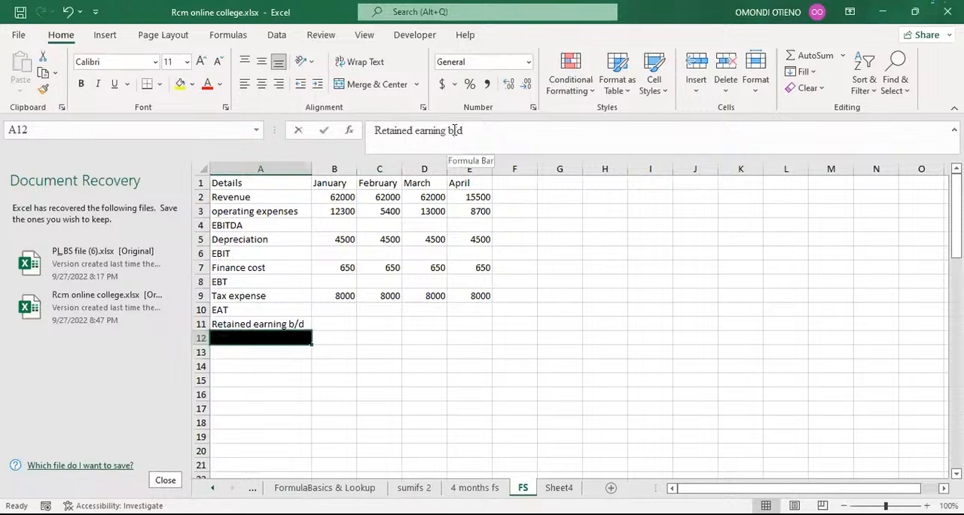
left_click(454, 129)
key("BackSpace")
type("c")
key("Return")
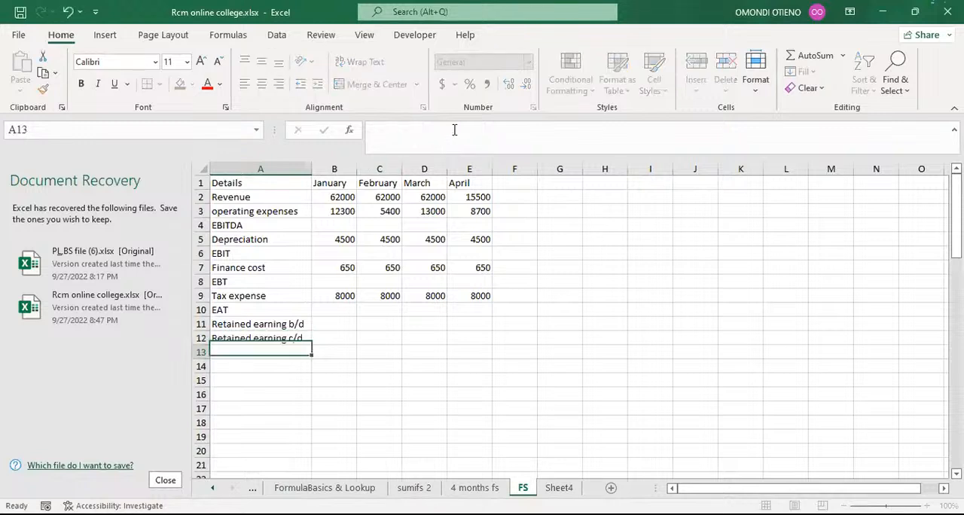